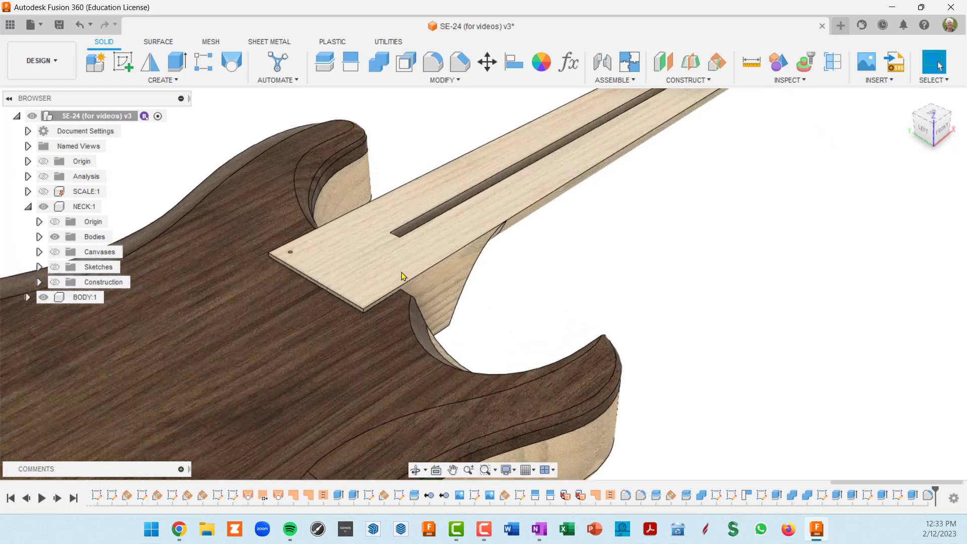
Examine the neck's top face from the body end to the headstock, including the truss rod slot and the two small pin holes
scroll(385, 279, "down", 3)
middle_click_drag(498, 254, 763, 315, "shift")
scroll(697, 281, "up", 3)
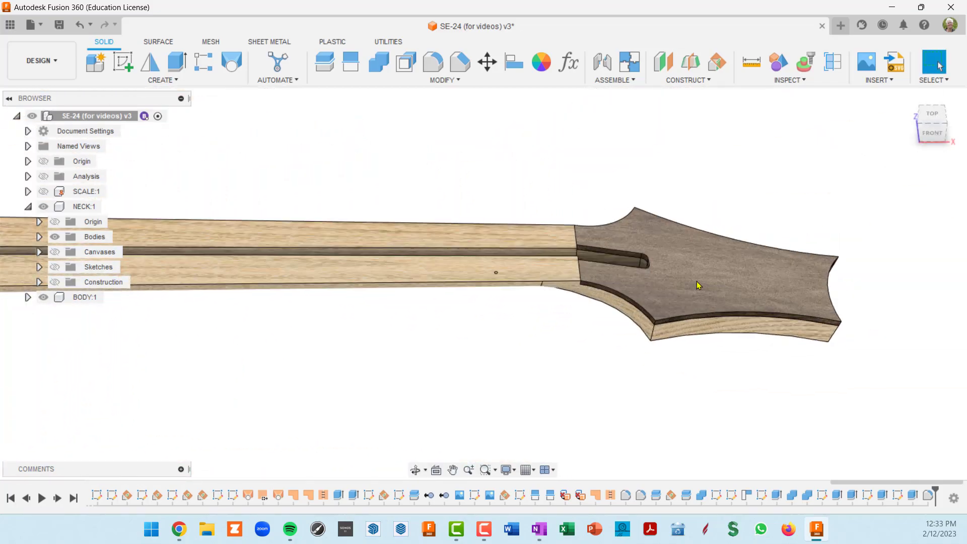
scroll(706, 289, "down", 3)
middle_click_drag(706, 290, 671, 236, "shift")
scroll(671, 237, "up", 4)
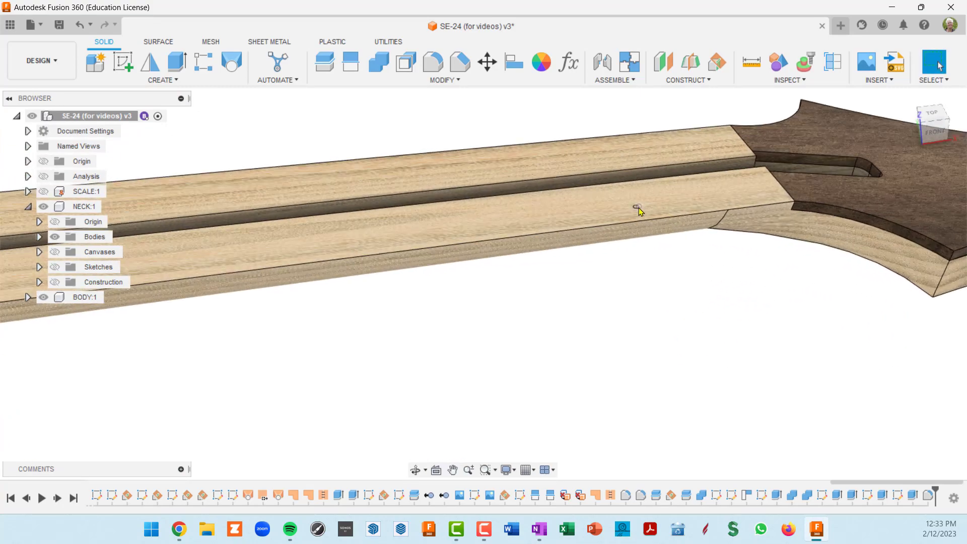
scroll(633, 209, "down", 2)
scroll(627, 236, "down", 5)
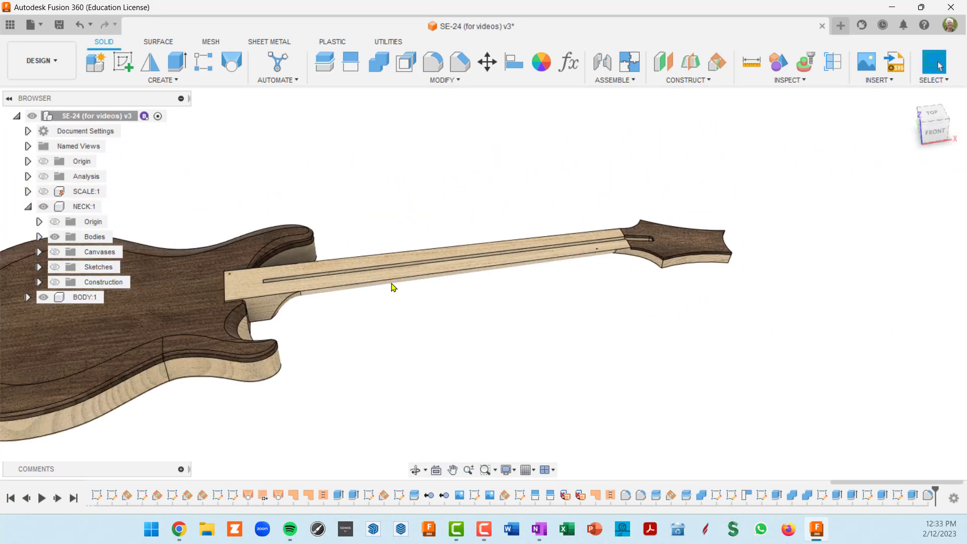
scroll(415, 258, "up", 5)
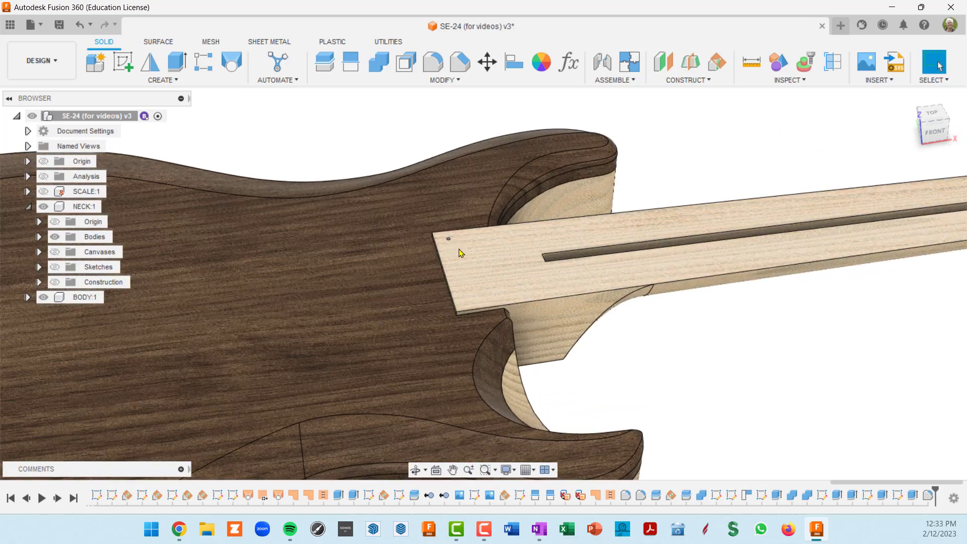
scroll(745, 329, "down", 3)
middle_click_drag(786, 327, 673, 426)
middle_click_drag(683, 364, 637, 352)
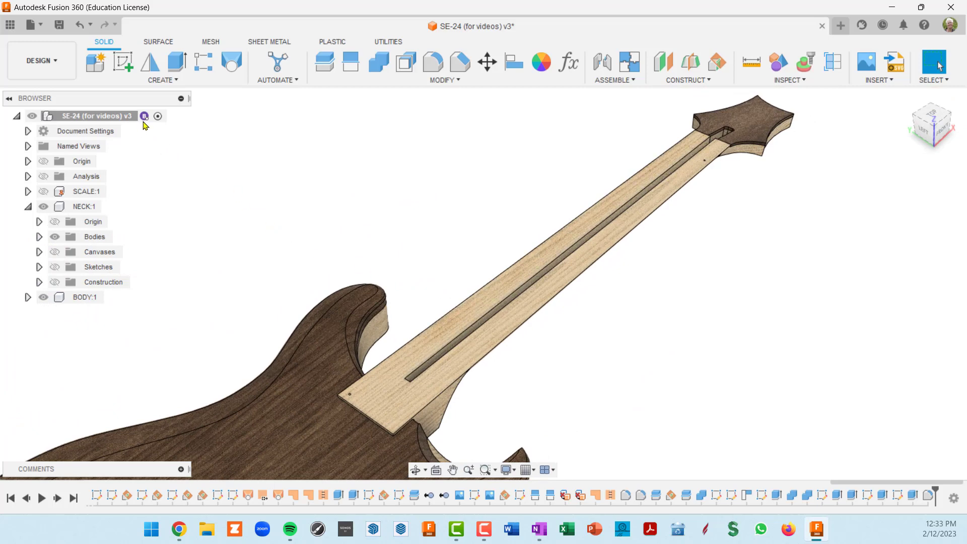
Create an internal standard component named FRETBOARD under the top-level assembly and make it active
left_click(158, 116)
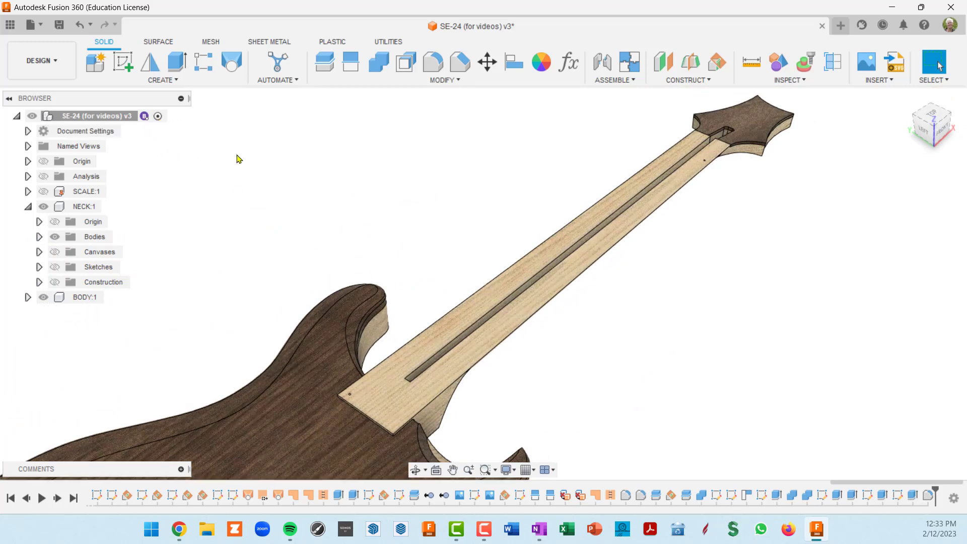
left_click(94, 63)
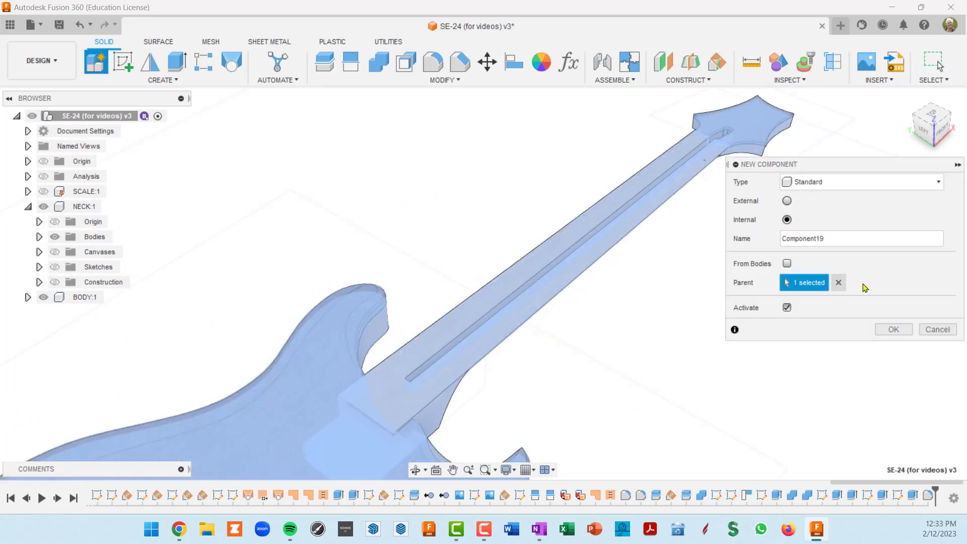
double_click(835, 240)
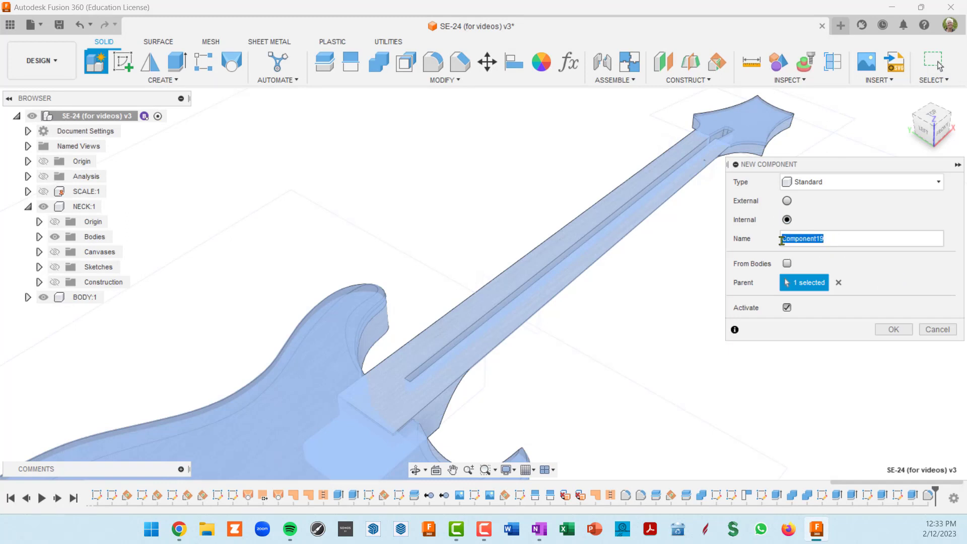
key("BackSpace")
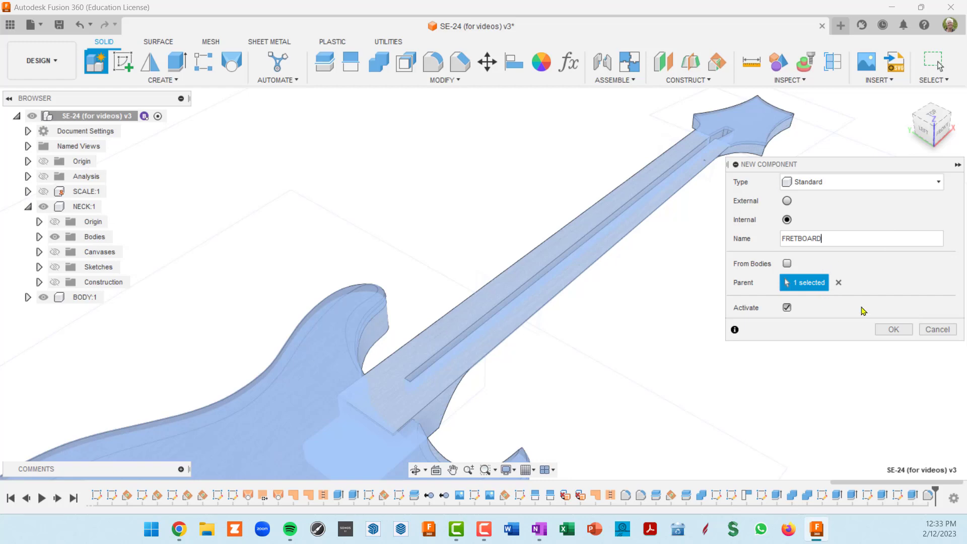
left_click(895, 330)
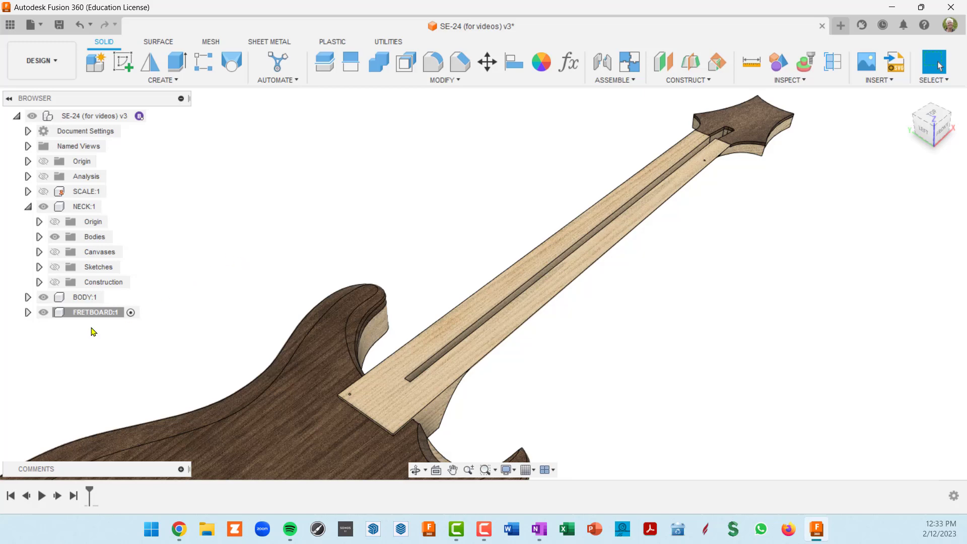
left_click(114, 313)
Start a sketch for the fretboard component on the flat top face of the neck
scroll(277, 307, "down", 2)
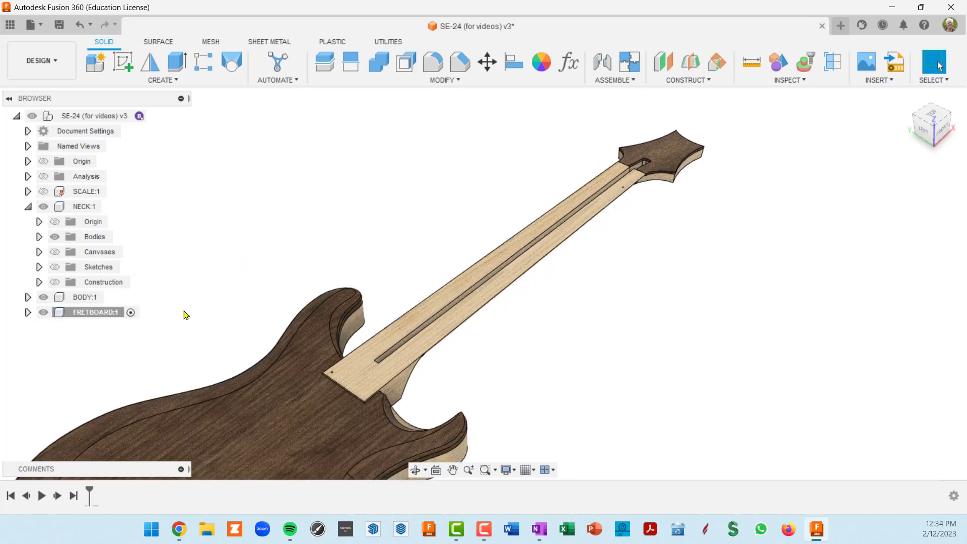
middle_click_drag(352, 302, 348, 257)
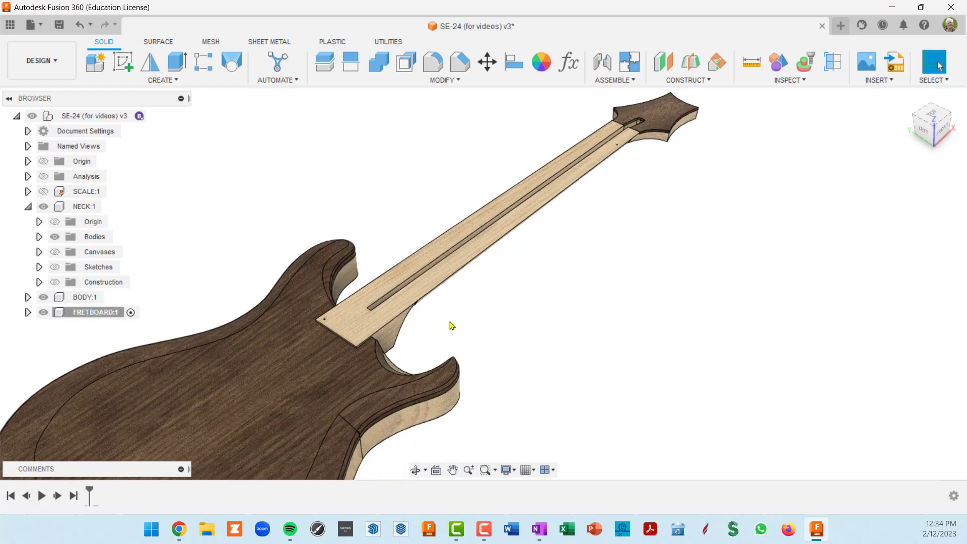
middle_click_drag(452, 326, 559, 297, "shift")
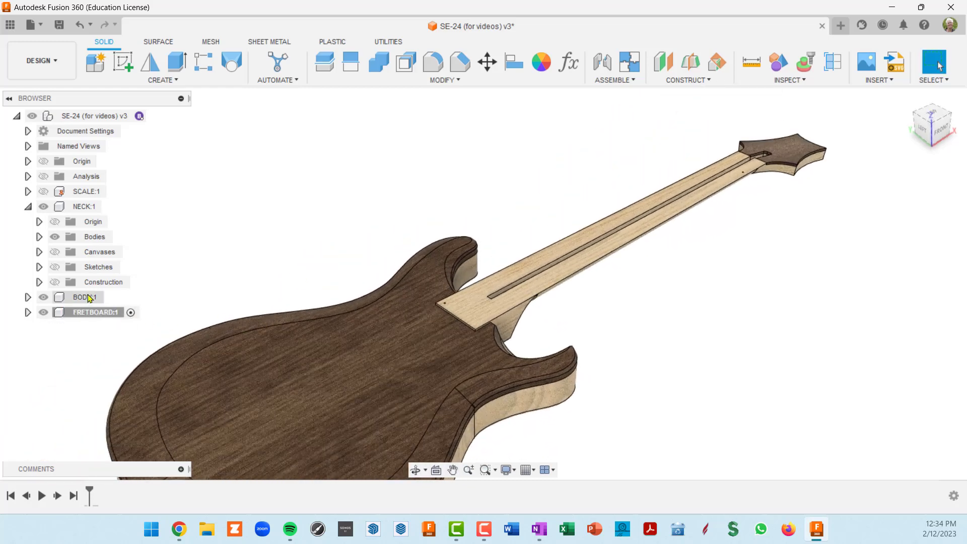
scroll(518, 320, "up", 2)
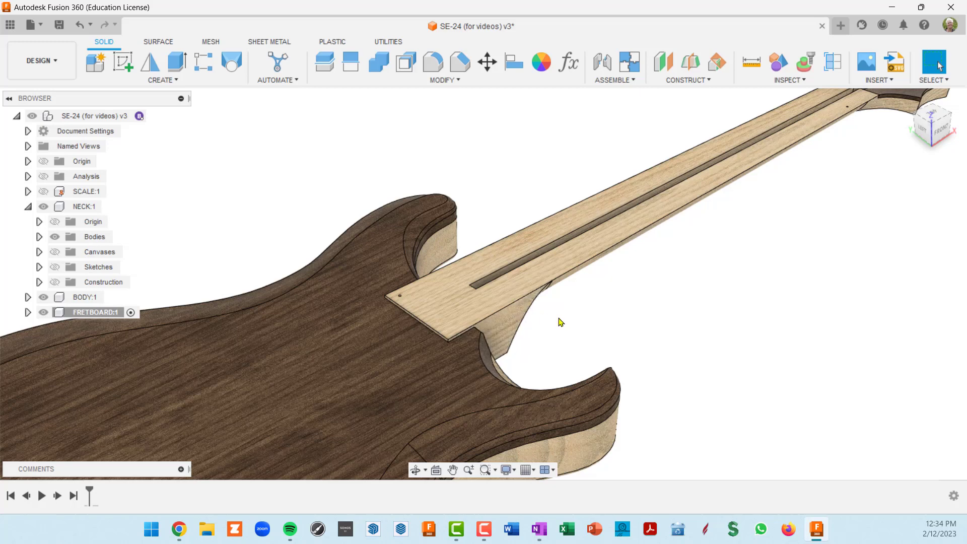
left_click(459, 314)
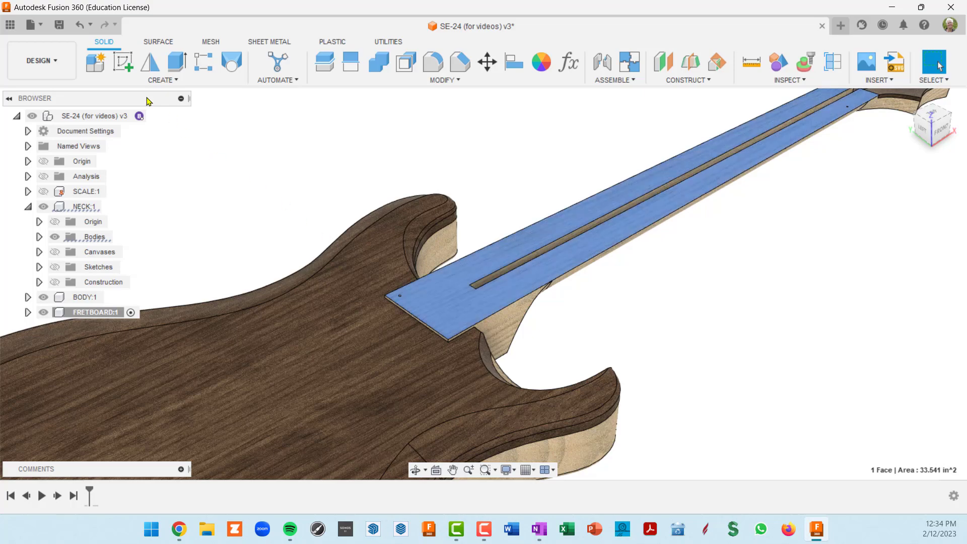
left_click(126, 64)
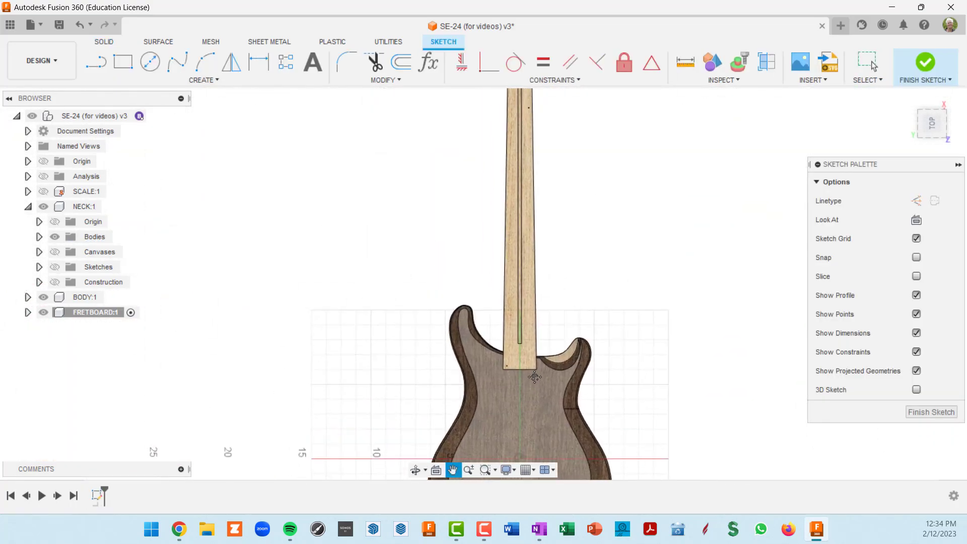
key("Escape")
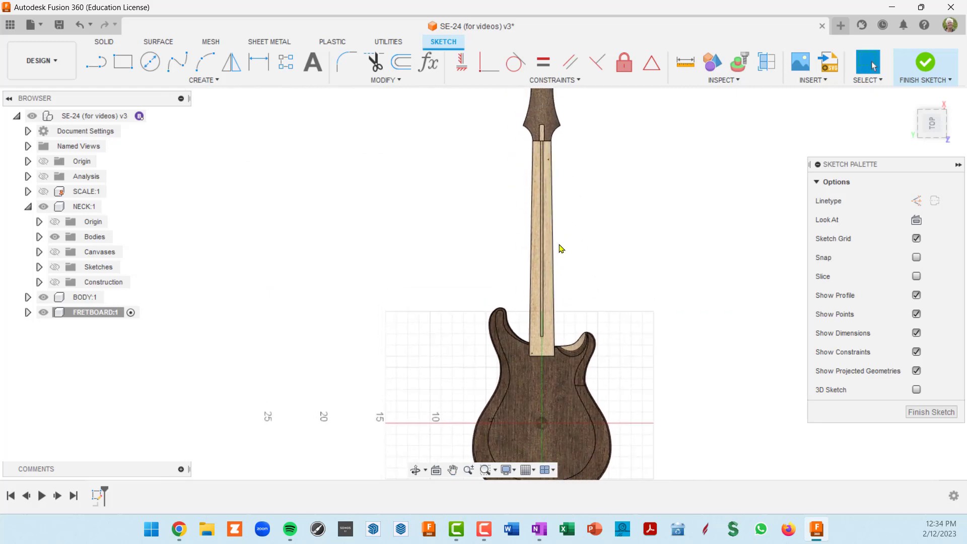
Project the neck's top face into the sketch with the projection link kept on
scroll(561, 224, "up", 2)
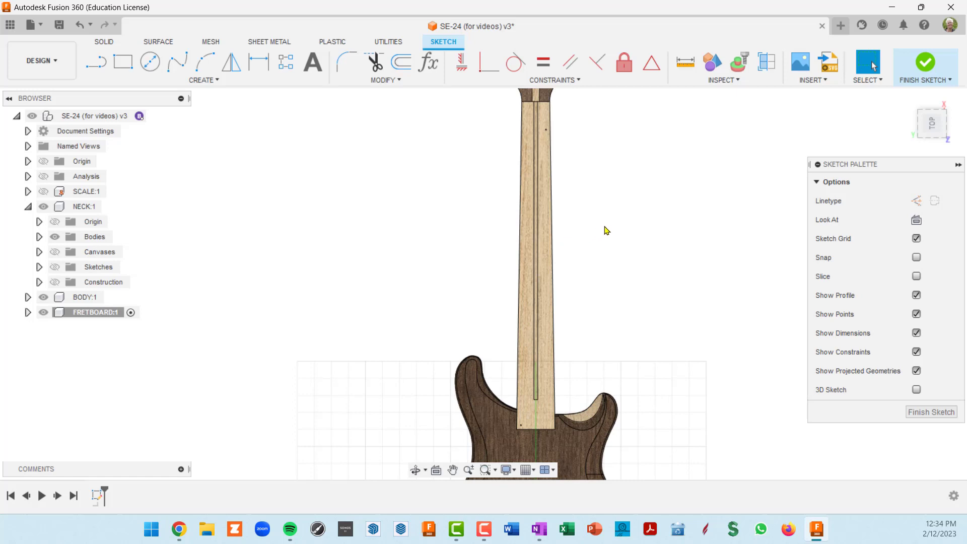
key("p")
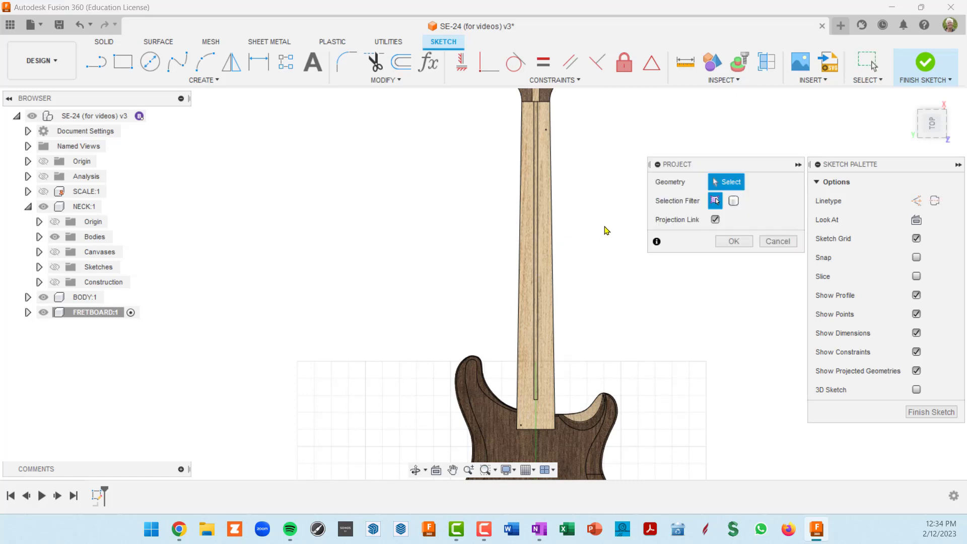
left_click(547, 206)
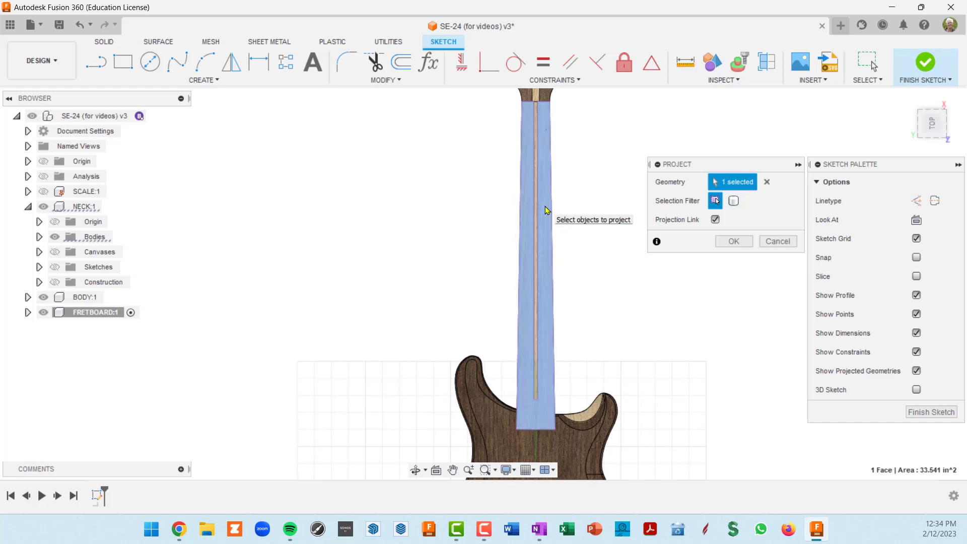
left_click(739, 243)
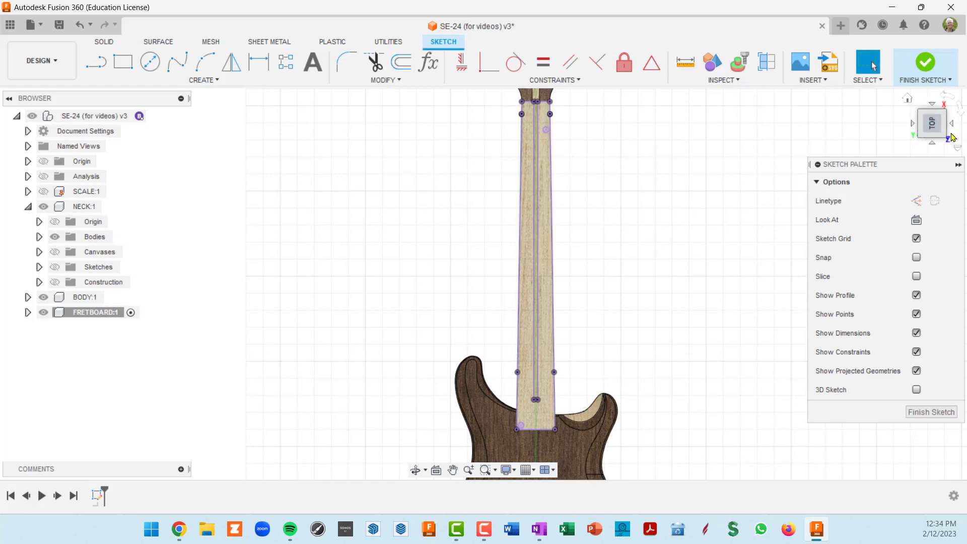
Turn the top view so the neck lies horizontally, and hide the BODY and NECK components
left_click(960, 107)
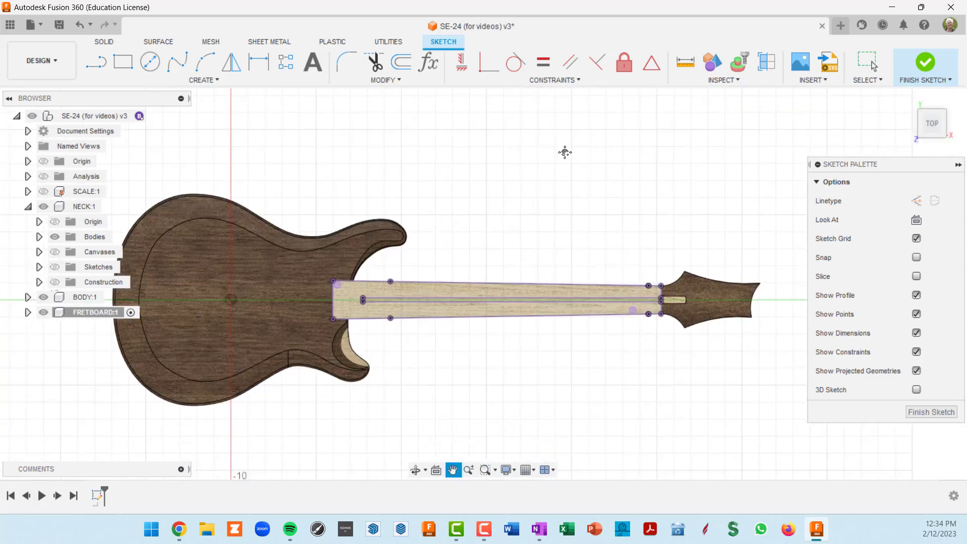
scroll(499, 280, "up", 4)
scroll(348, 277, "down", 2)
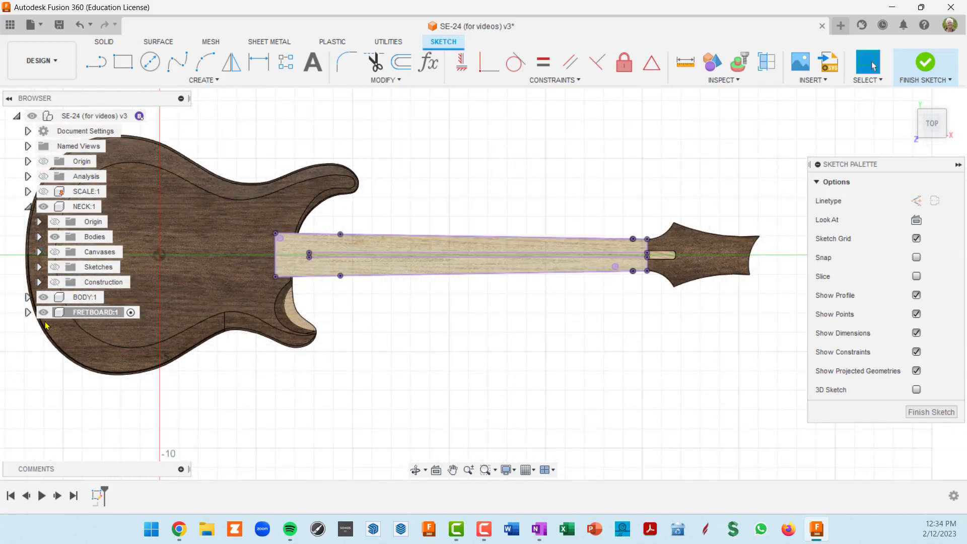
left_click(43, 297)
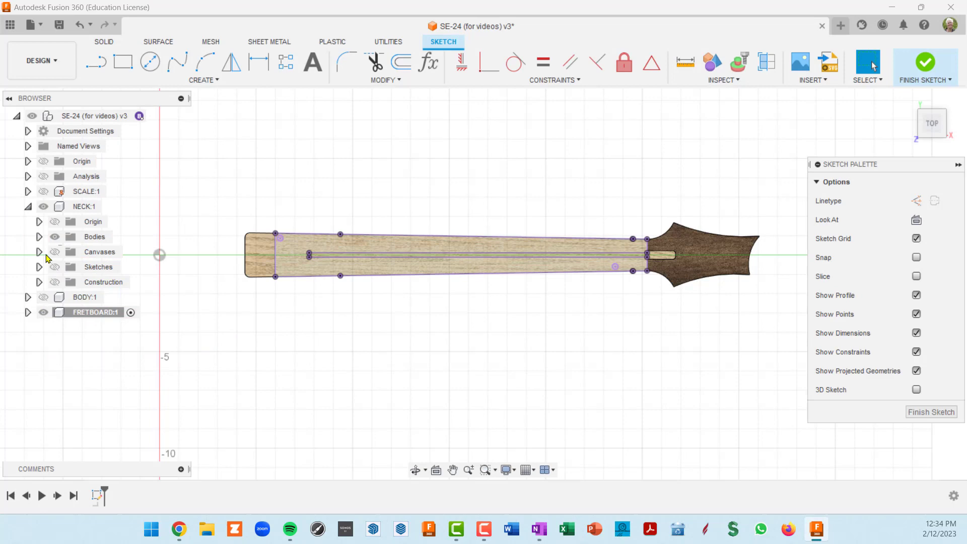
left_click(43, 207)
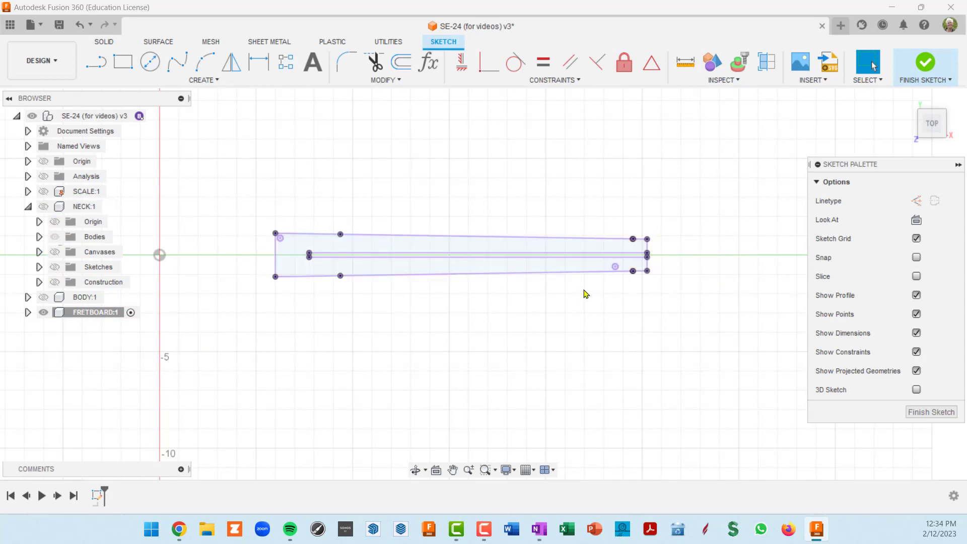
Delete the projected pin-hole circle near the body end of the fretboard outline
scroll(585, 282, "up", 5)
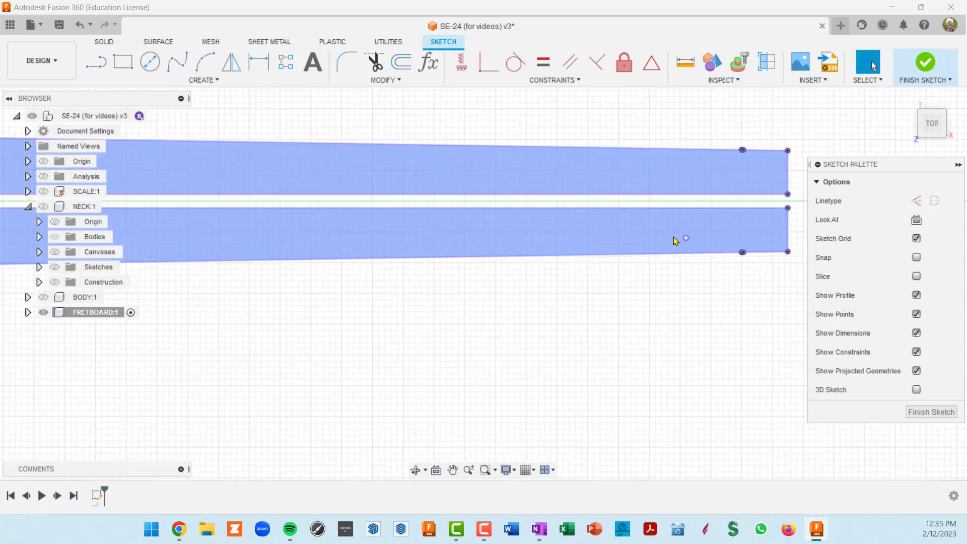
scroll(787, 230, "up", 5)
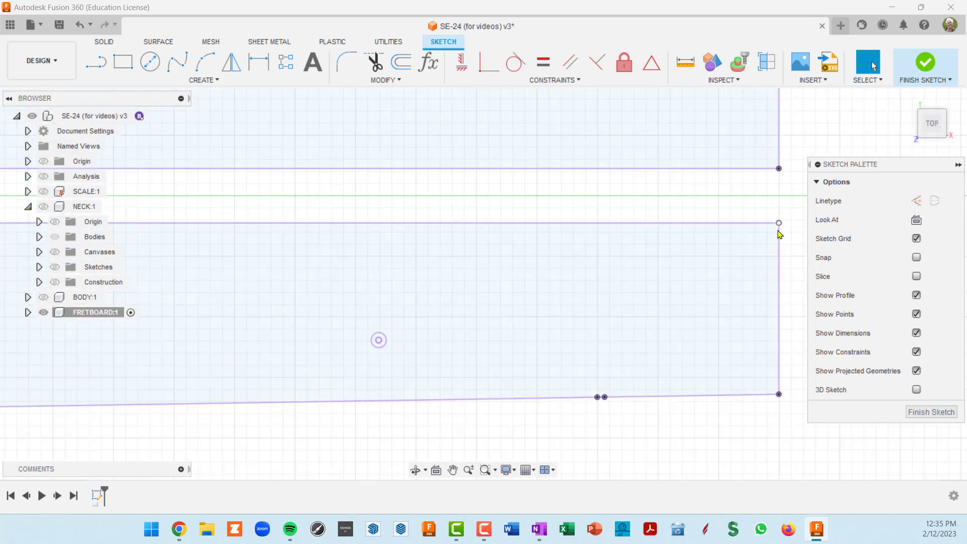
scroll(780, 235, "down", 6)
middle_click_drag(561, 266, 604, 249)
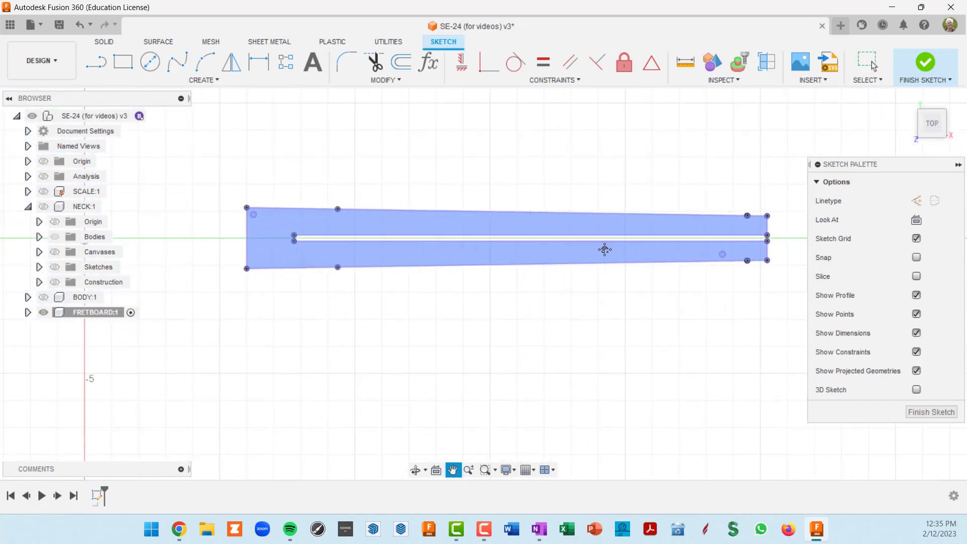
scroll(320, 242, "up", 3)
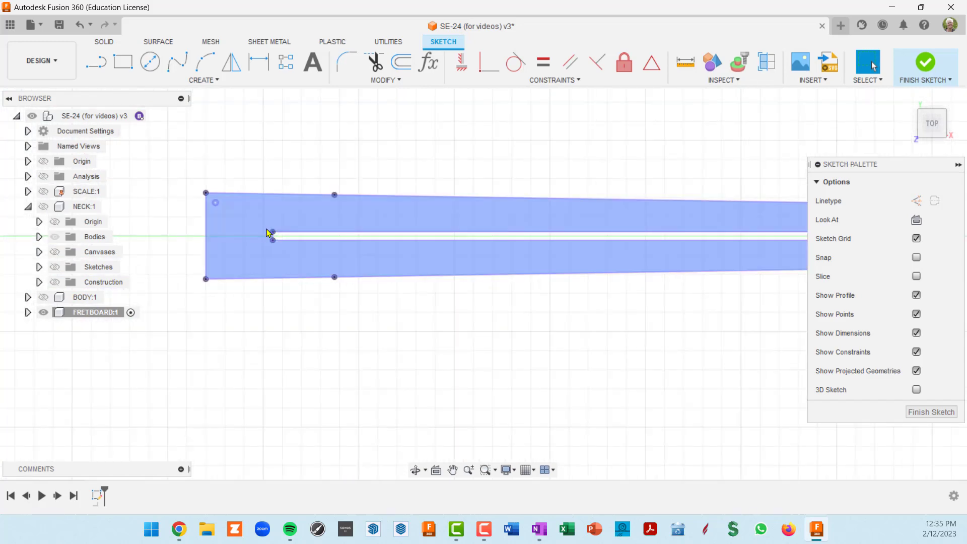
scroll(237, 228, "up", 3)
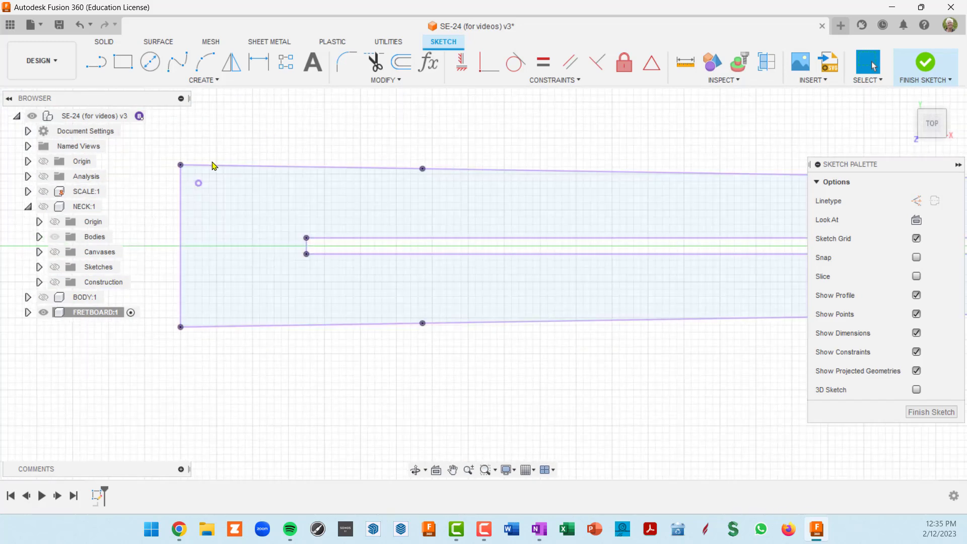
left_click(211, 198)
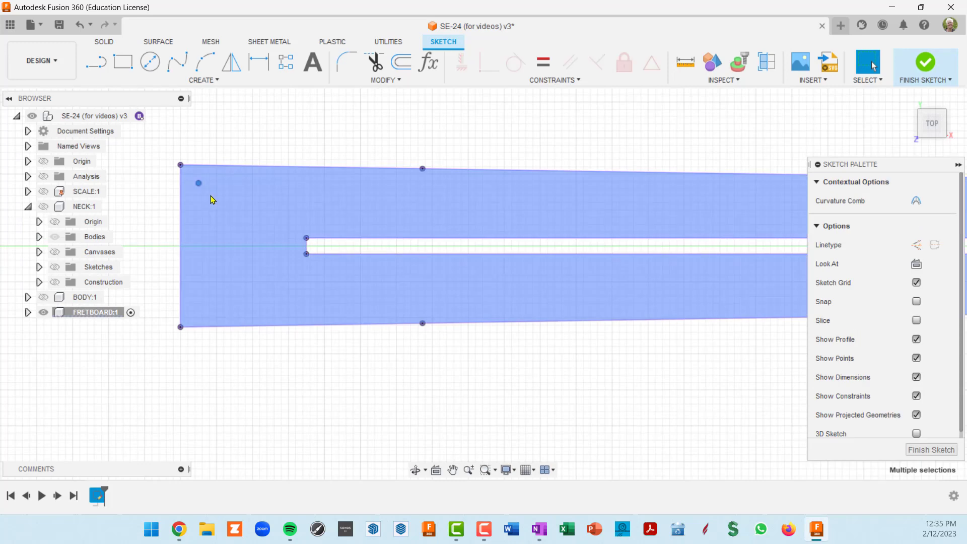
key("Delete")
Delete the projected pin-hole circle near the headstock end of the fretboard outline
scroll(217, 206, "down", 3)
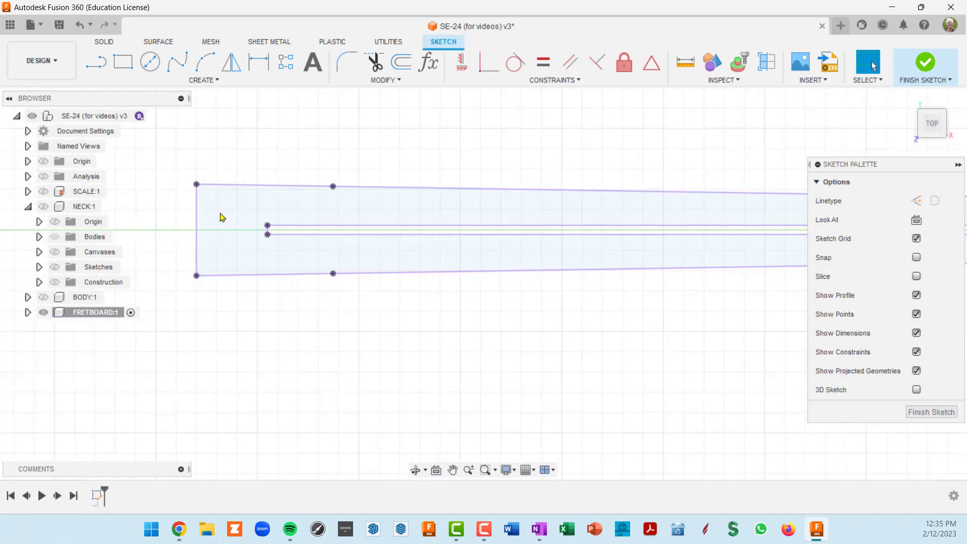
mouse_move(431, 224)
middle_mouse_down()
mouse_move(167, 155)
mouse_move(31, 170)
middle_mouse_up()
scroll(510, 178, "up", 4)
left_click_drag(514, 214, 537, 239)
key("Delete")
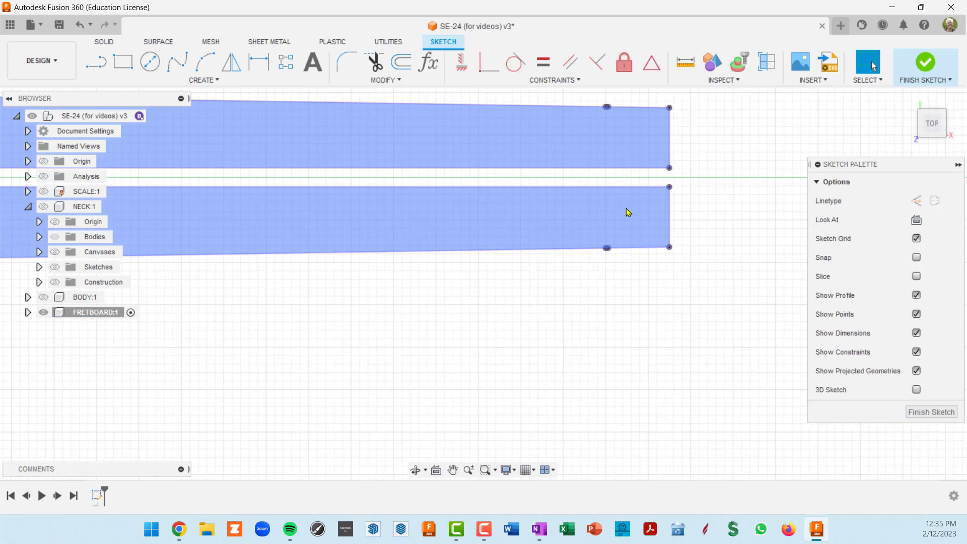
Close the open headstock end of the truss rod slot with a line between its two corner points
key("l")
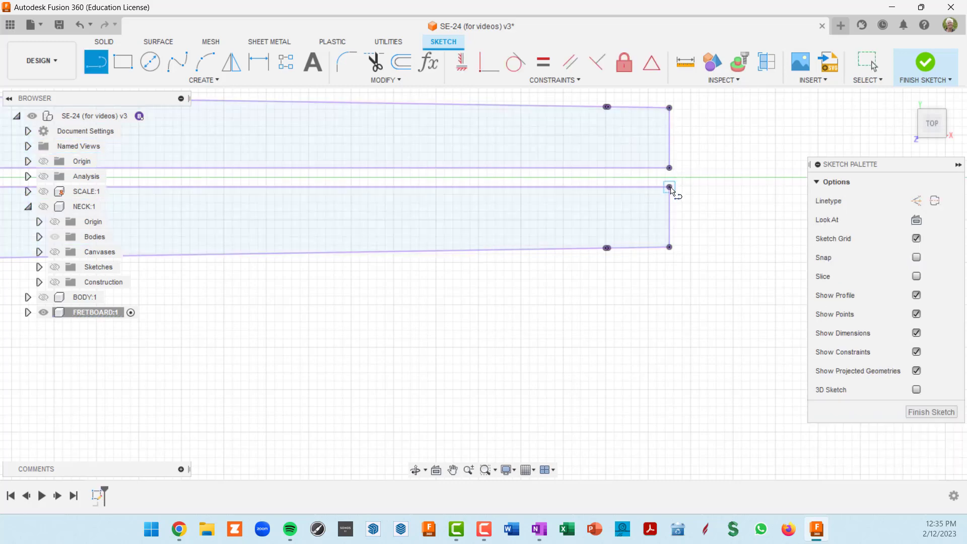
left_click(670, 187)
left_click(670, 168)
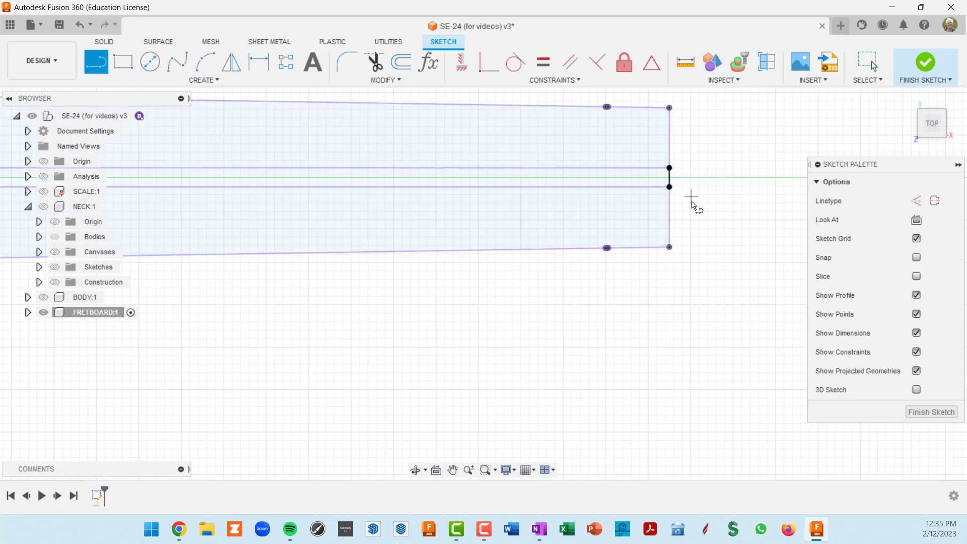
Delete the two long projected edges of the truss rod slot inside the fretboard outline
key("Escape")
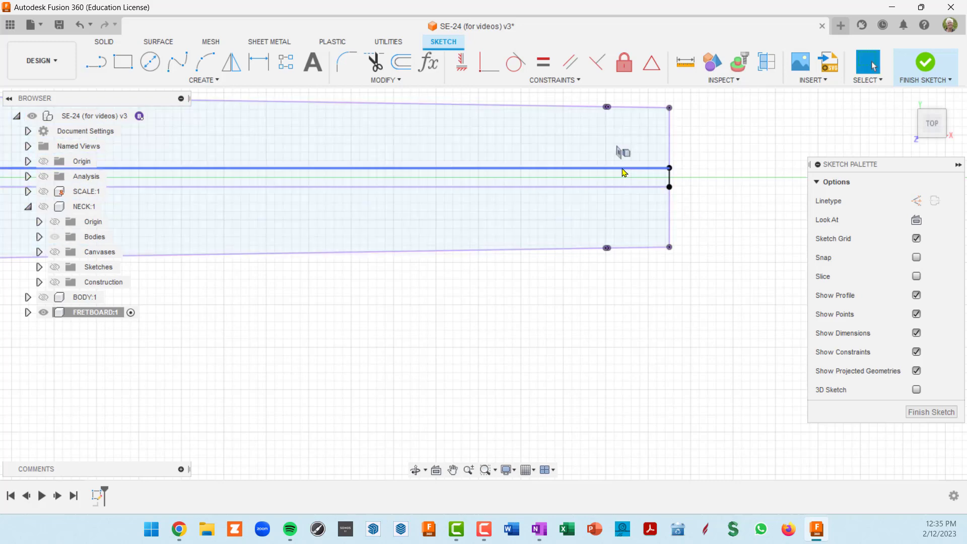
left_click(622, 168)
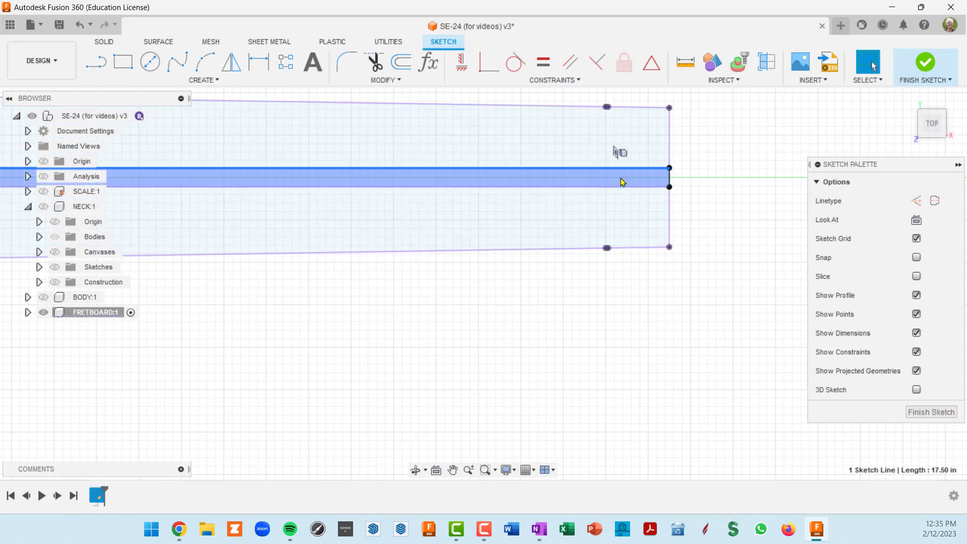
key("Delete")
left_click(616, 188)
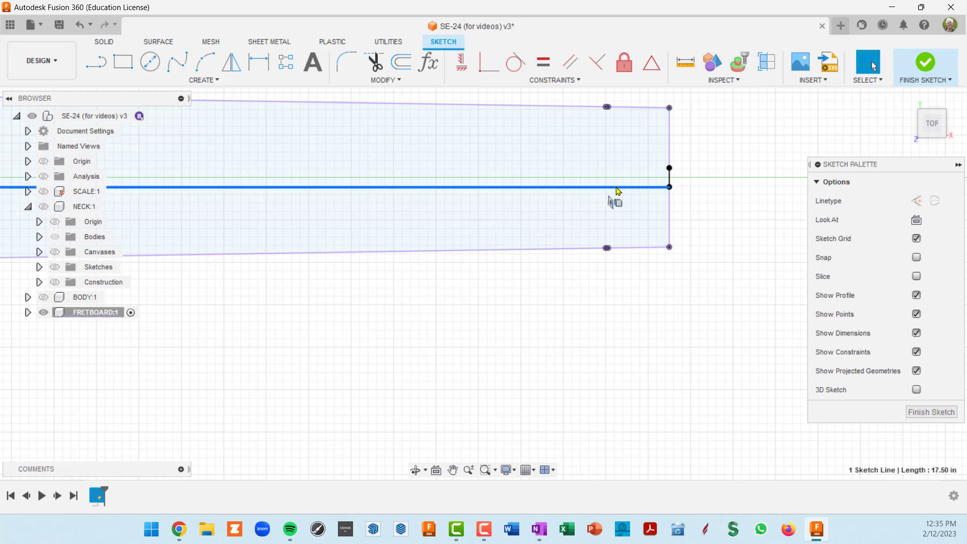
key("Delete")
Delete the leftover slot end line near the body end of the fretboard outline and finish the sketch
scroll(604, 203, "down", 4)
middle_click_drag(572, 190, 958, 239)
scroll(594, 266, "up", 6)
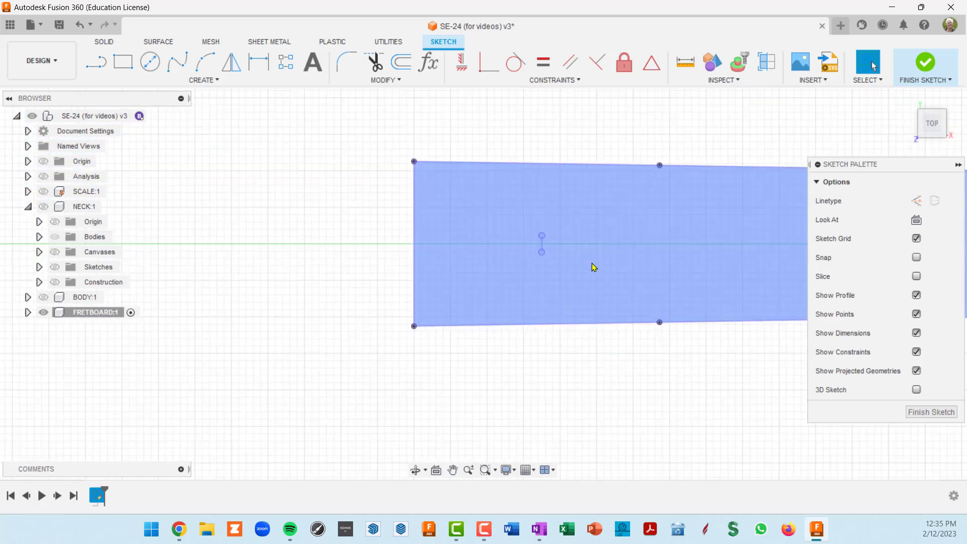
left_click(518, 239)
key("Delete")
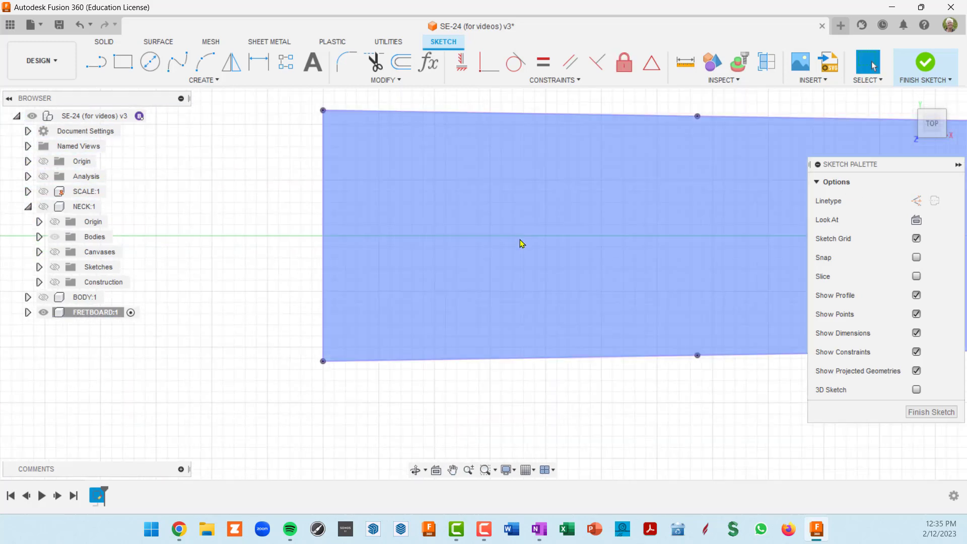
scroll(549, 266, "down", 3)
scroll(549, 266, "down", 3)
middle_click_drag(751, 279, 462, 247)
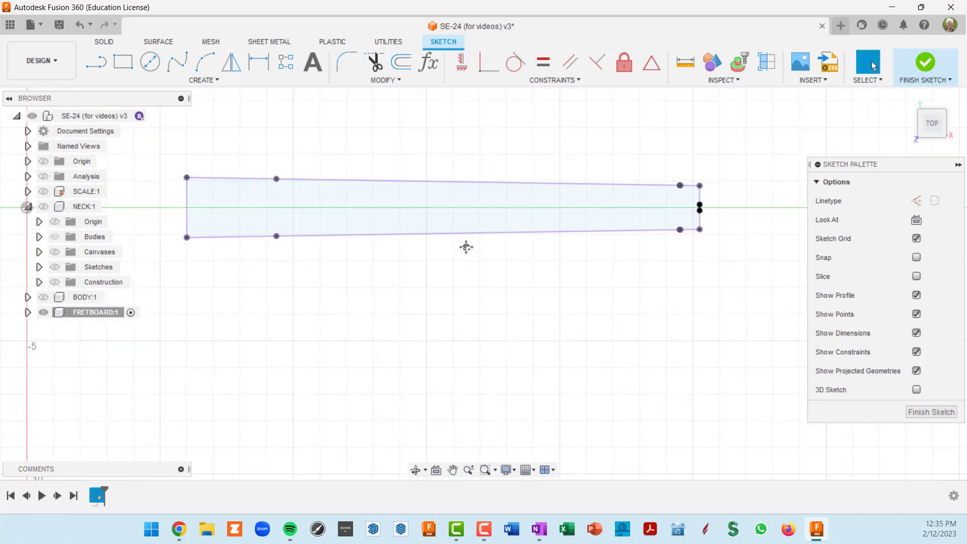
scroll(540, 229, "down", 1)
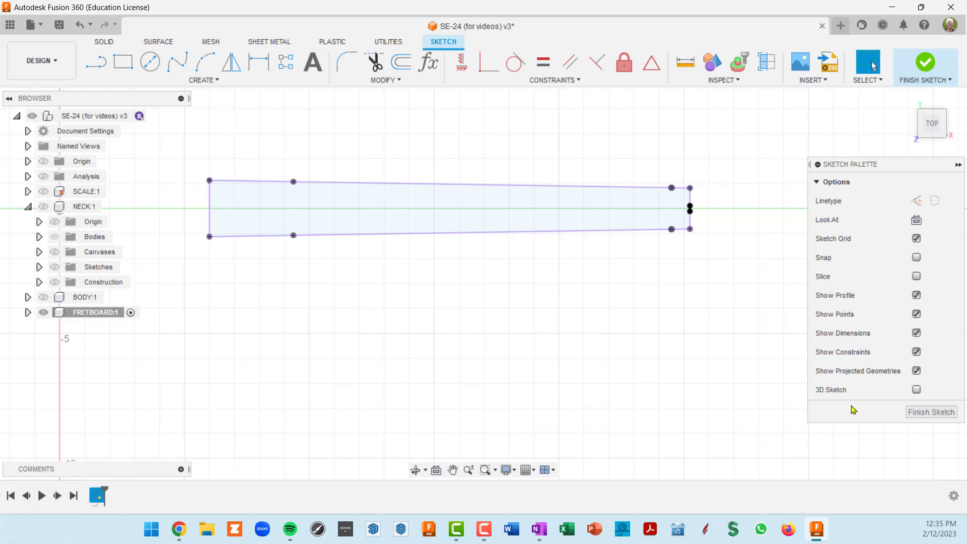
left_click(932, 412)
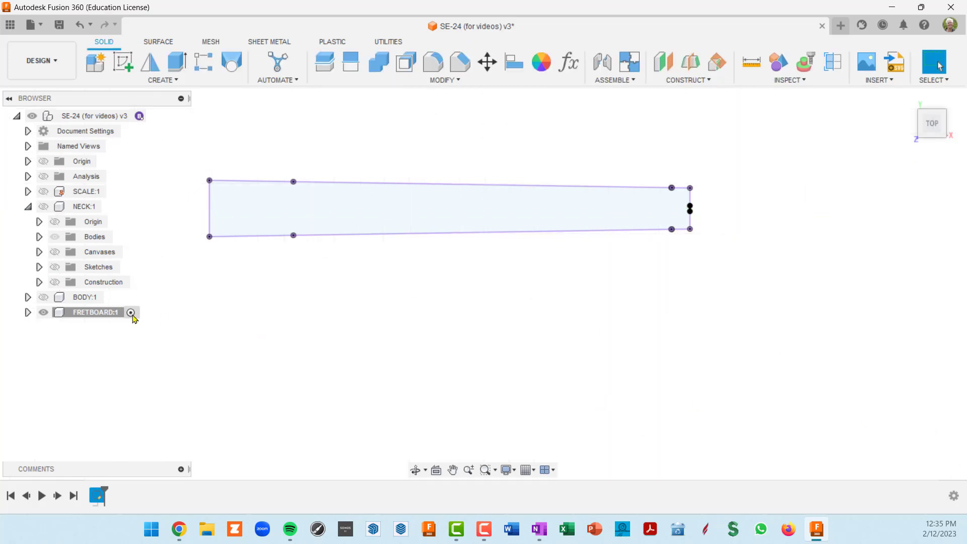
Rename the sketch in the FRETBOARD component to PROFILE
left_click(27, 312)
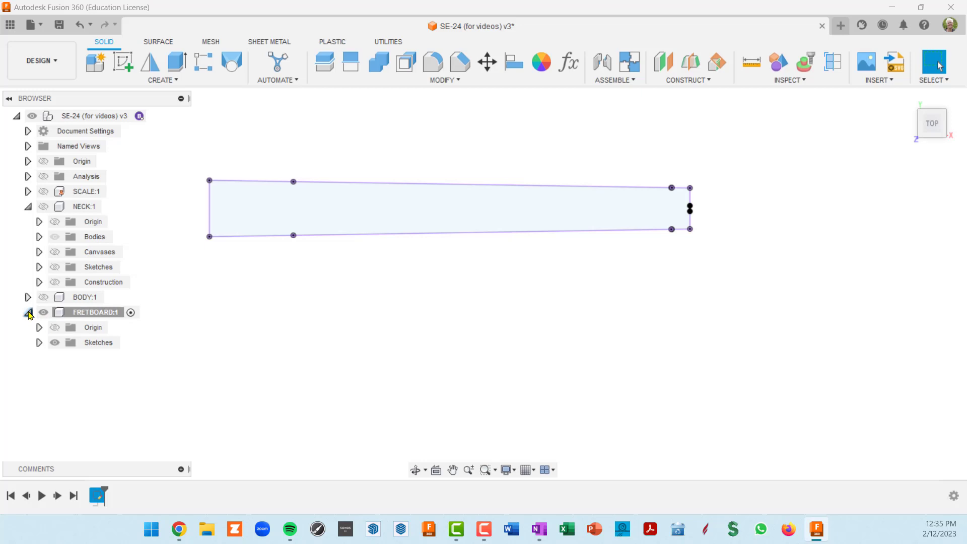
left_click(39, 343)
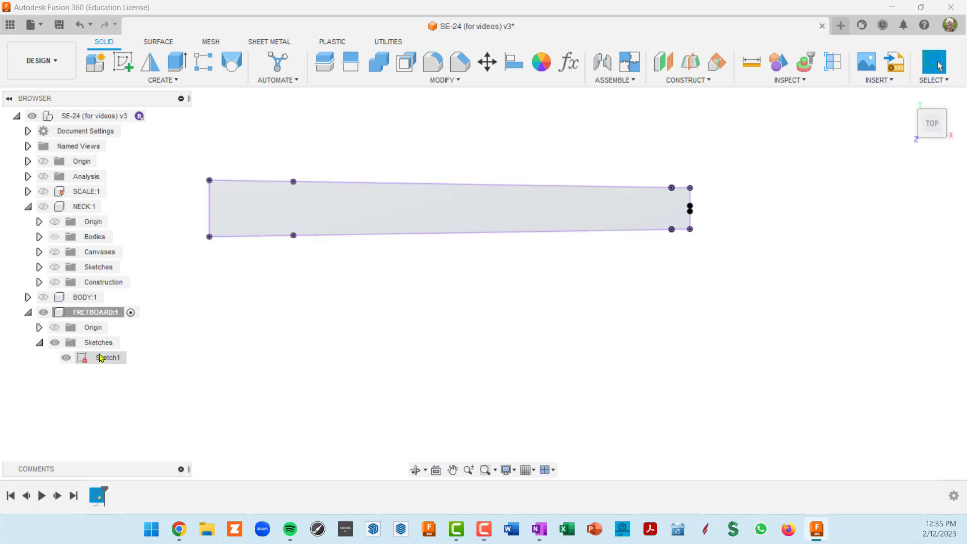
left_click(107, 360)
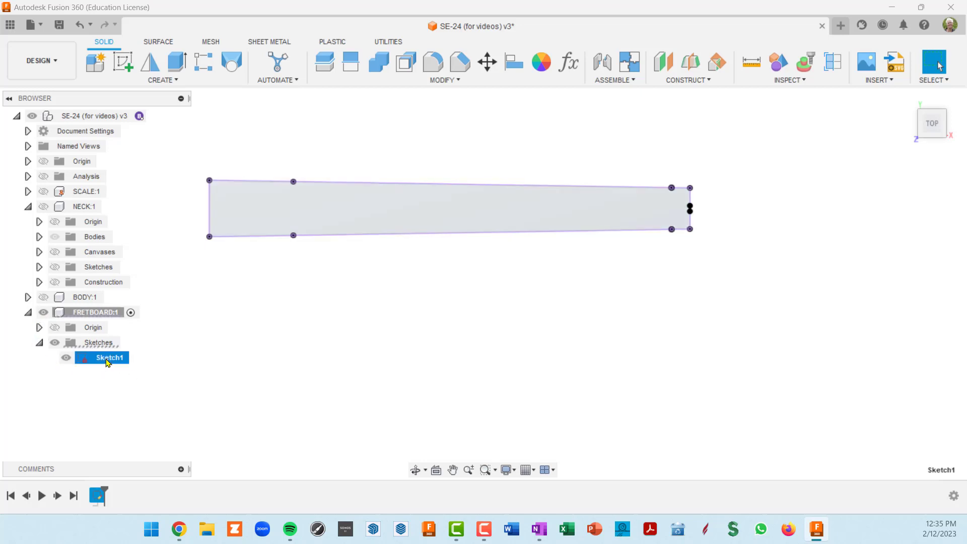
double_click(108, 361)
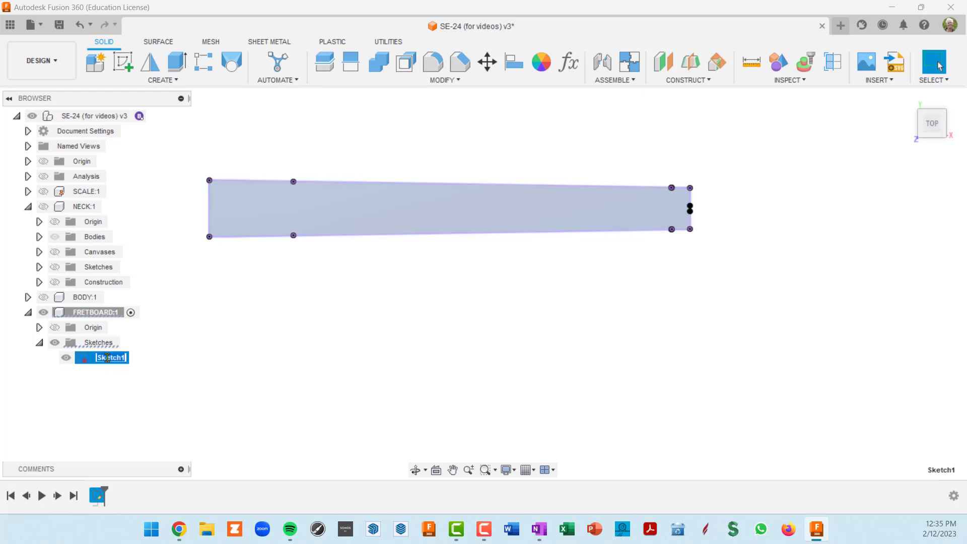
type("PROFILE")
key("Return")
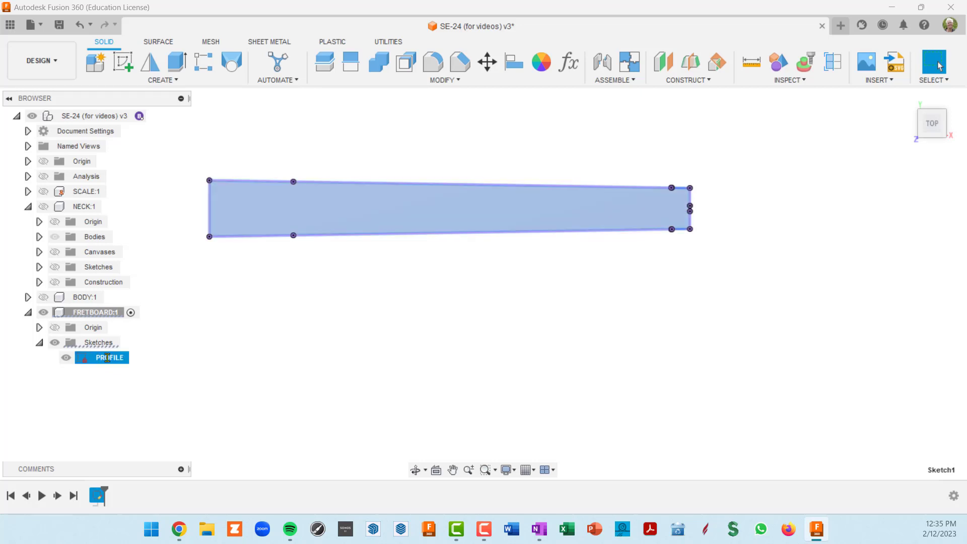
Extrude the fretboard profile upward 0.25 in as a new body
mouse_move(257, 363)
middle_mouse_down("shift")
mouse_move(287, 345)
mouse_move(310, 350)
middle_mouse_up("shift")
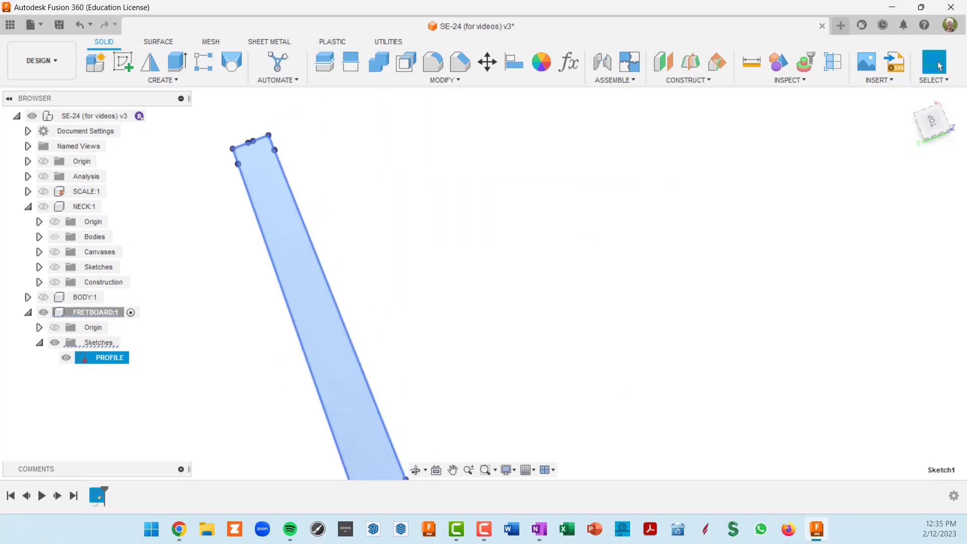
mouse_move(481, 320)
middle_mouse_down("shift")
mouse_move(449, 292)
mouse_move(423, 295)
mouse_move(400, 272)
mouse_move(500, 321)
mouse_move(512, 175)
middle_mouse_up("shift")
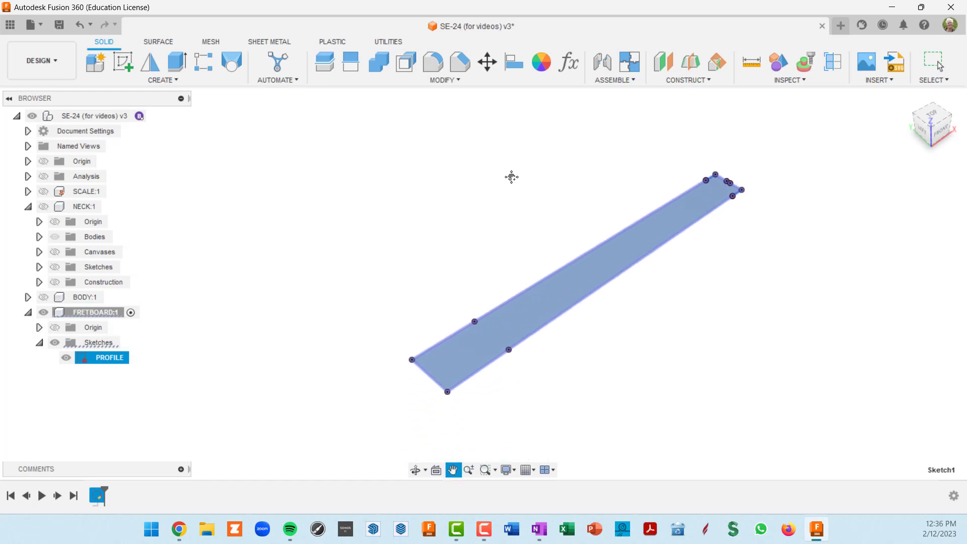
middle_click_drag(542, 399, 526, 366, "shift")
scroll(488, 384, "up", 10)
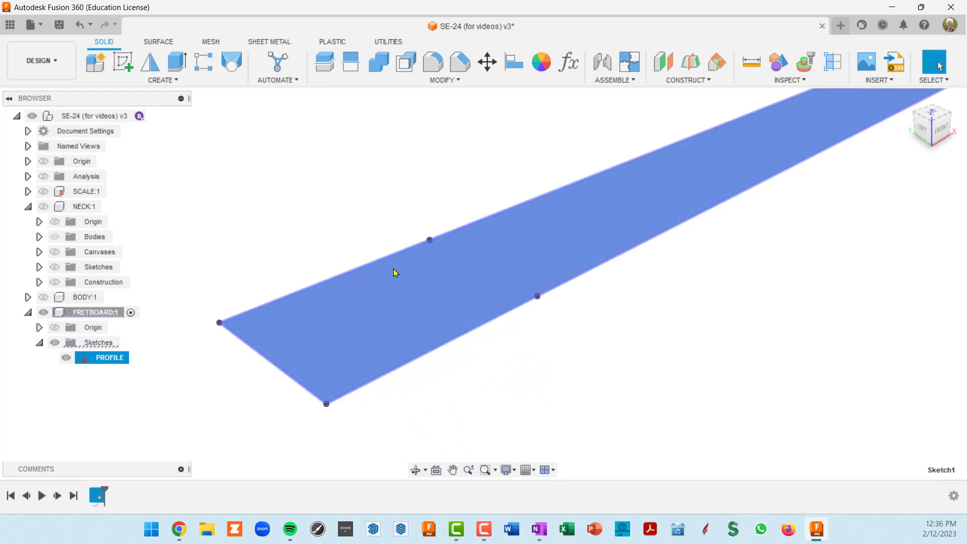
left_click(177, 64)
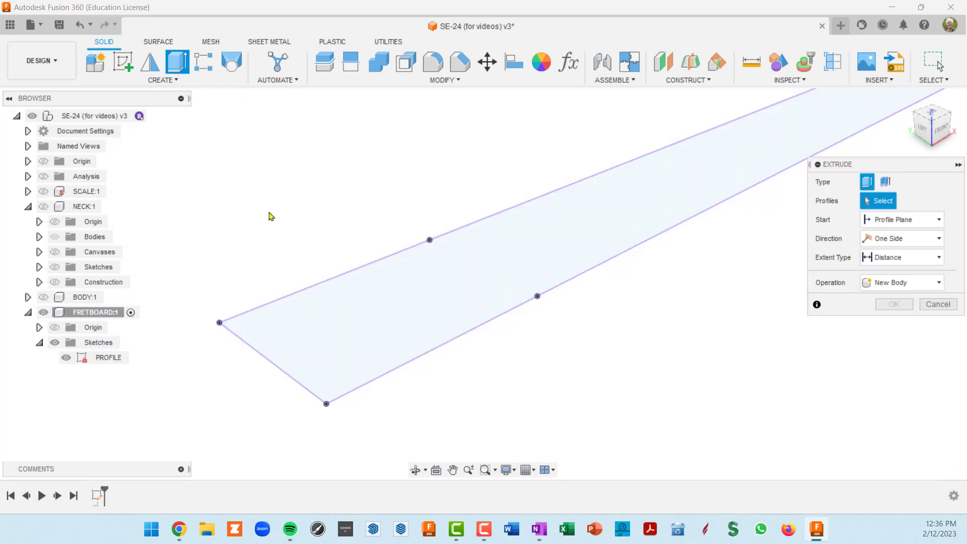
left_click(397, 328)
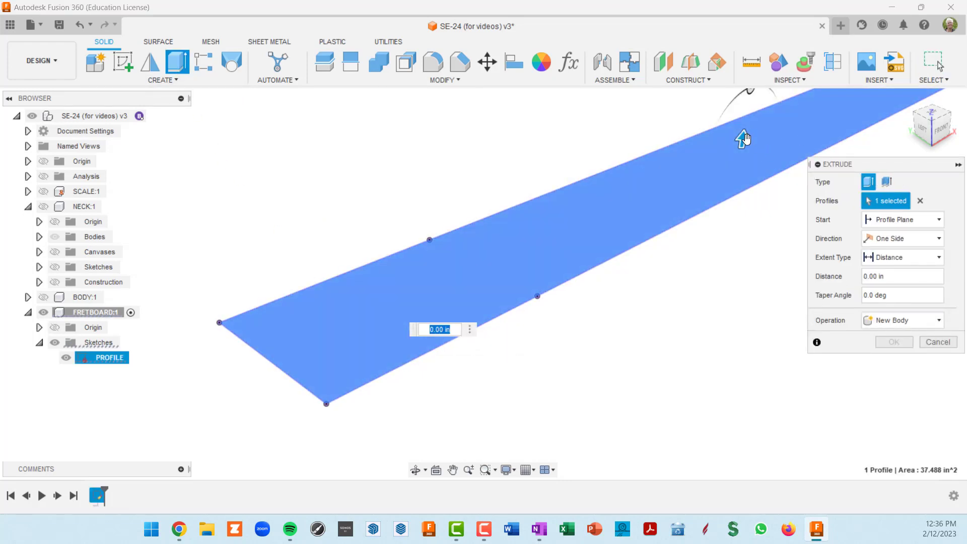
left_click_drag(744, 141, 743, 128)
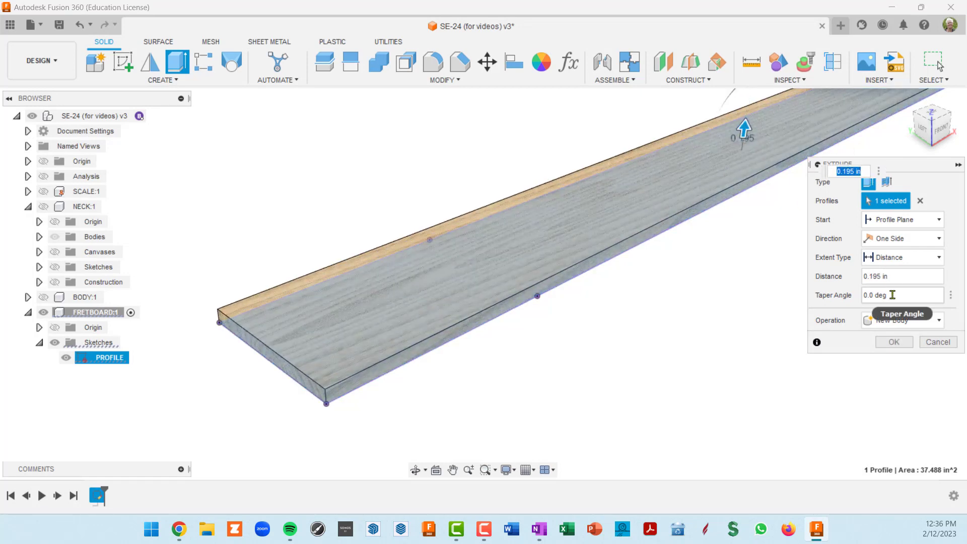
left_click(909, 275)
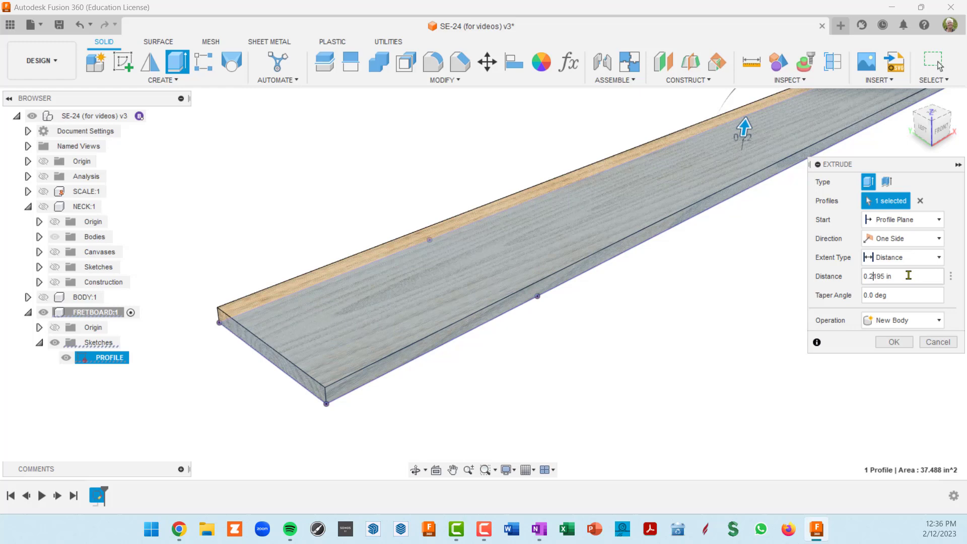
key("Delete")
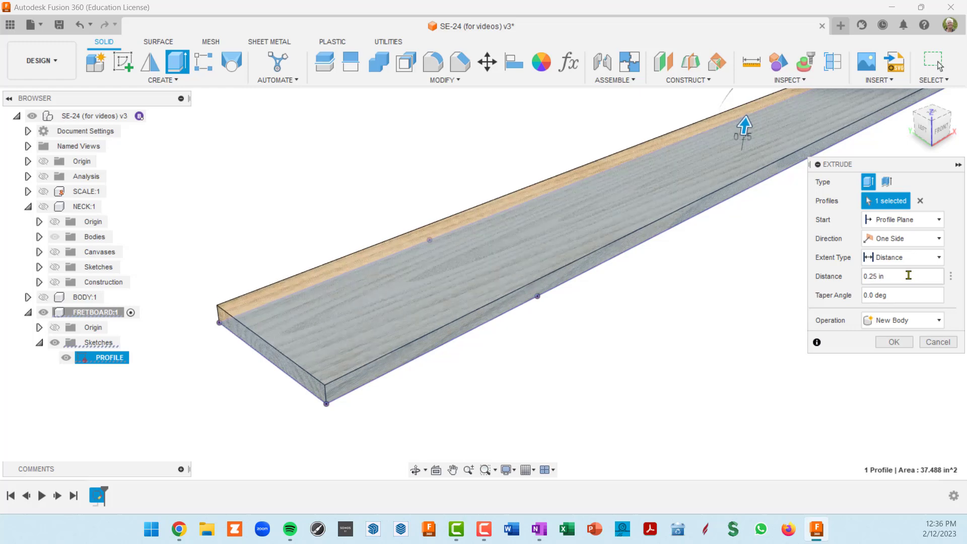
key("Return")
key("F6")
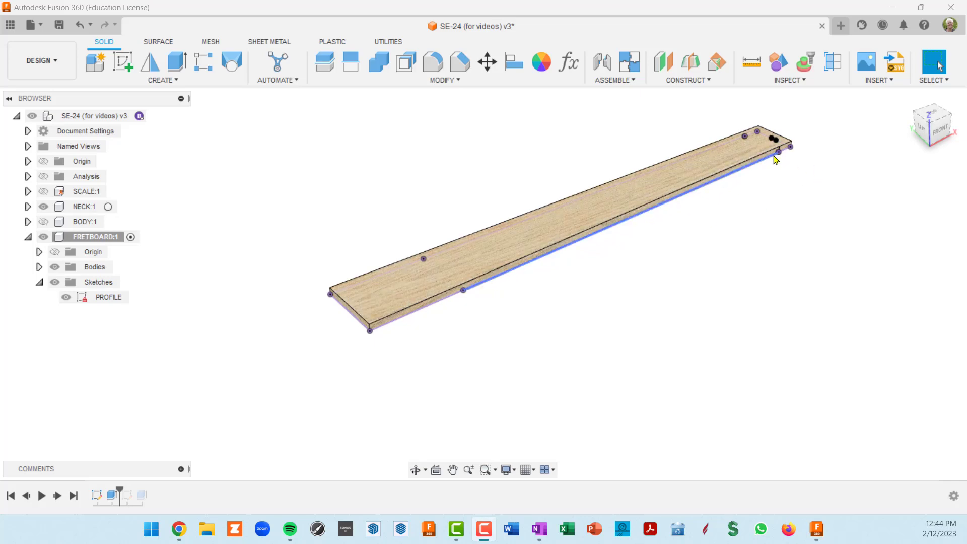
Start a sketch on the top face of the fretboard in the FRETBOARD component and name it INDEX HOLES
scroll(784, 153, "up", 4)
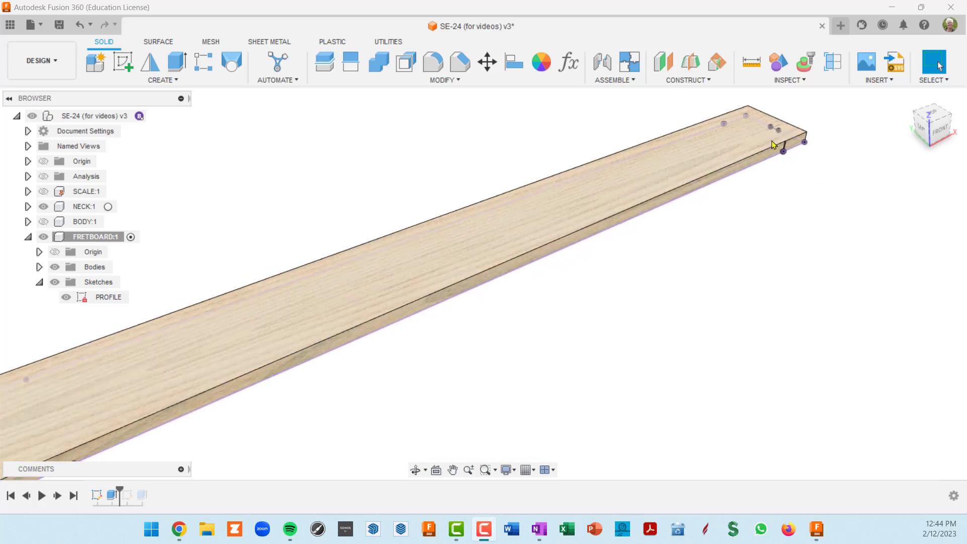
scroll(784, 152, "down", 5)
mouse_move(684, 222)
middle_mouse_down()
mouse_move(694, 220)
mouse_move(690, 228)
middle_mouse_up()
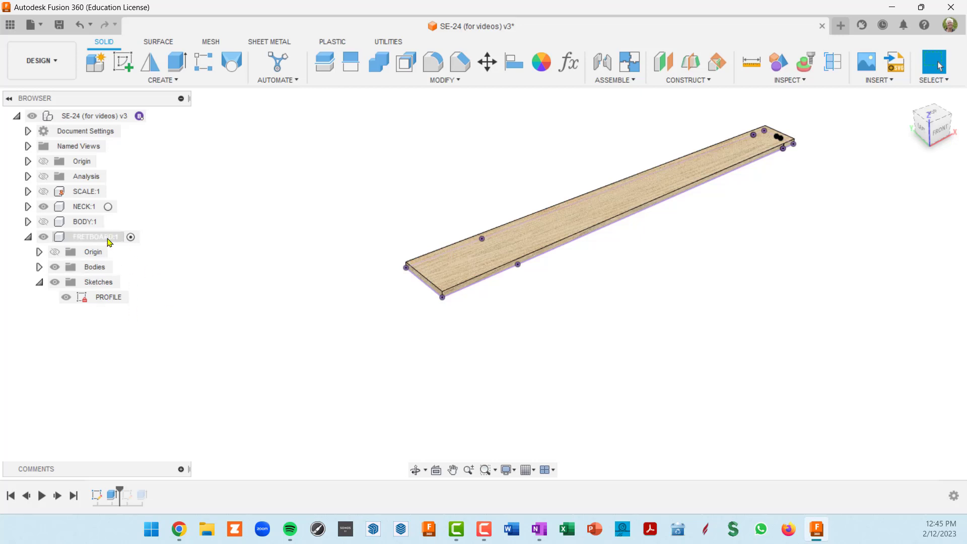
left_click(131, 240)
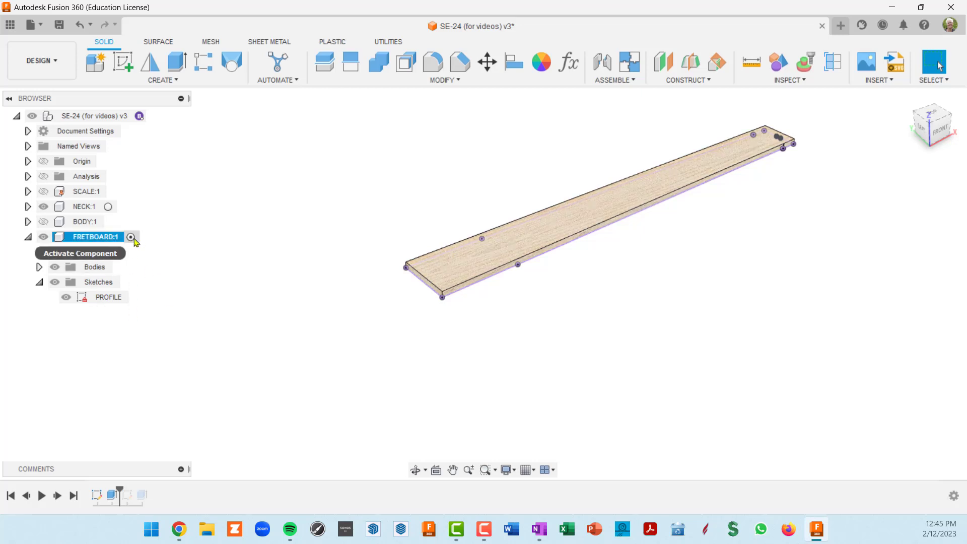
left_click(123, 61)
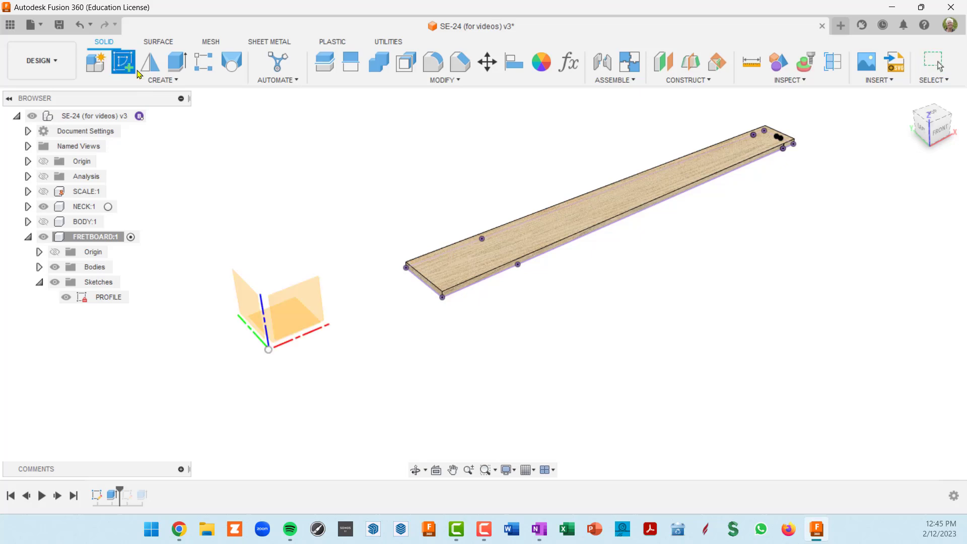
left_click(493, 259)
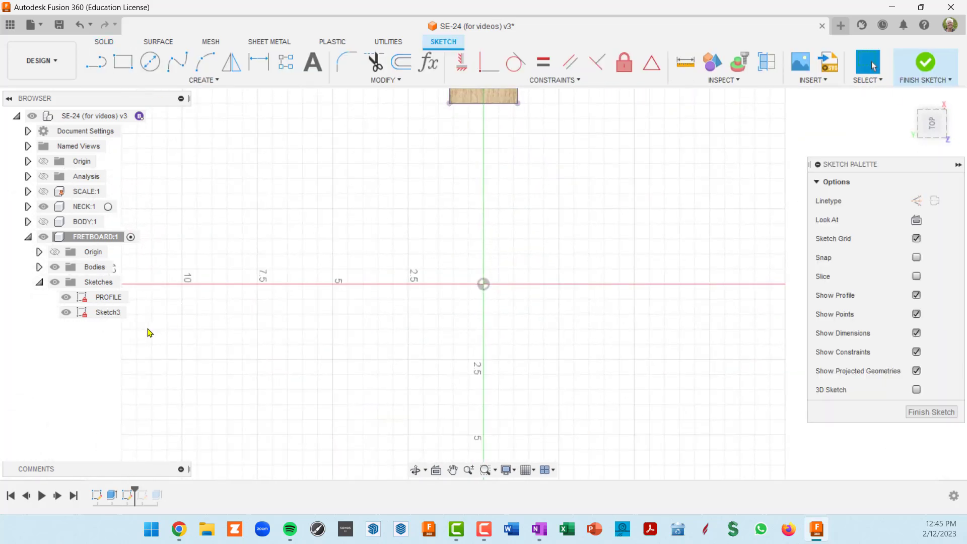
left_click(109, 313)
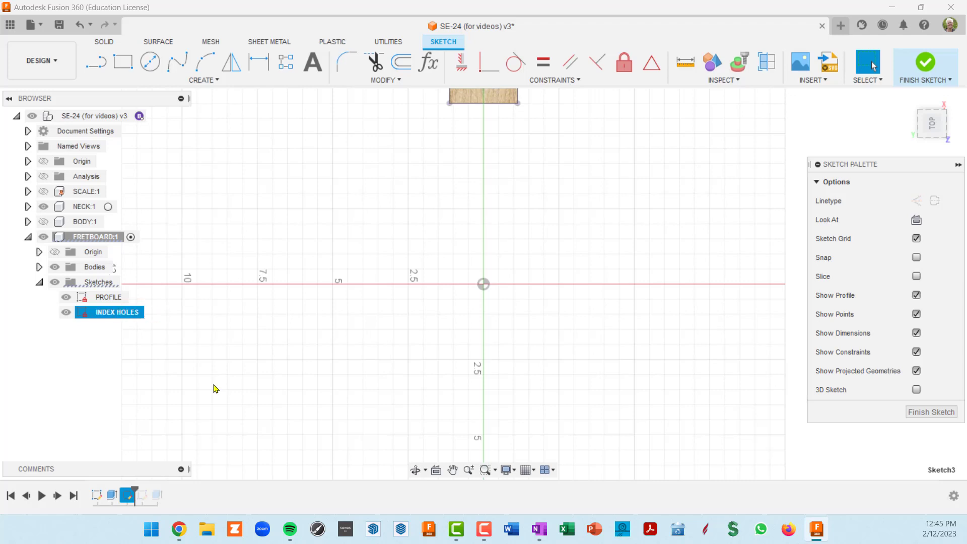
Turn the top view so the fretboard lies horizontally with its whole length in view
scroll(193, 283, "down", 3)
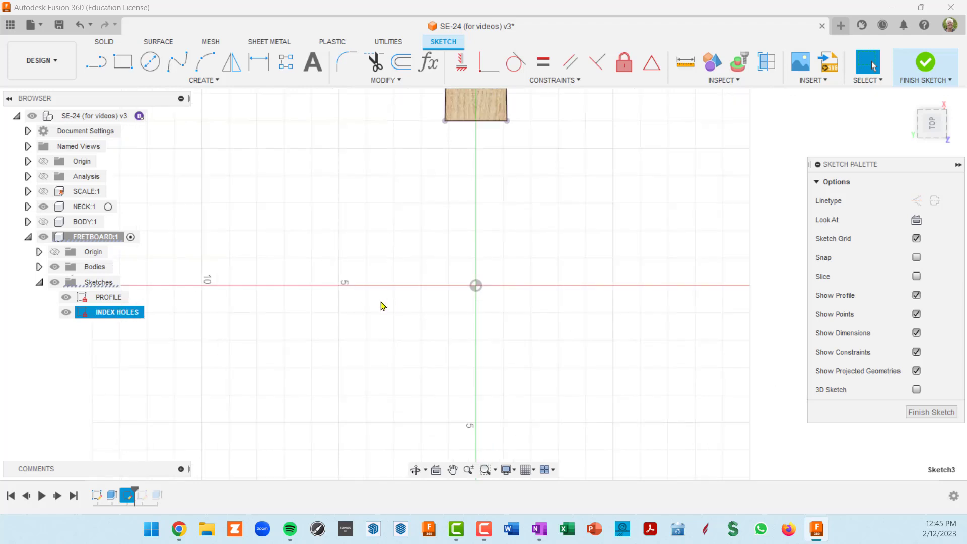
middle_click_drag(231, 270, 233, 398)
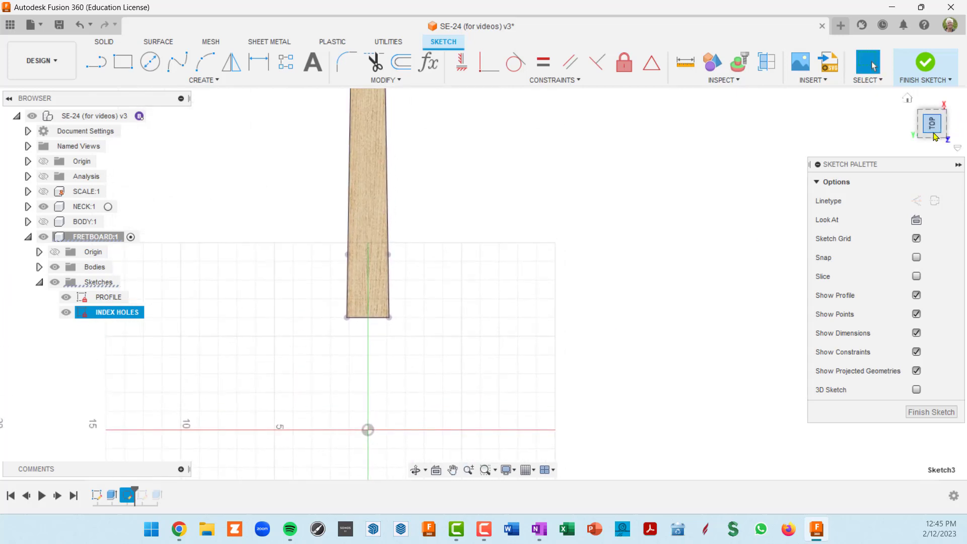
scroll(454, 244, "down", 2)
middle_click_drag(454, 244, 454, 325)
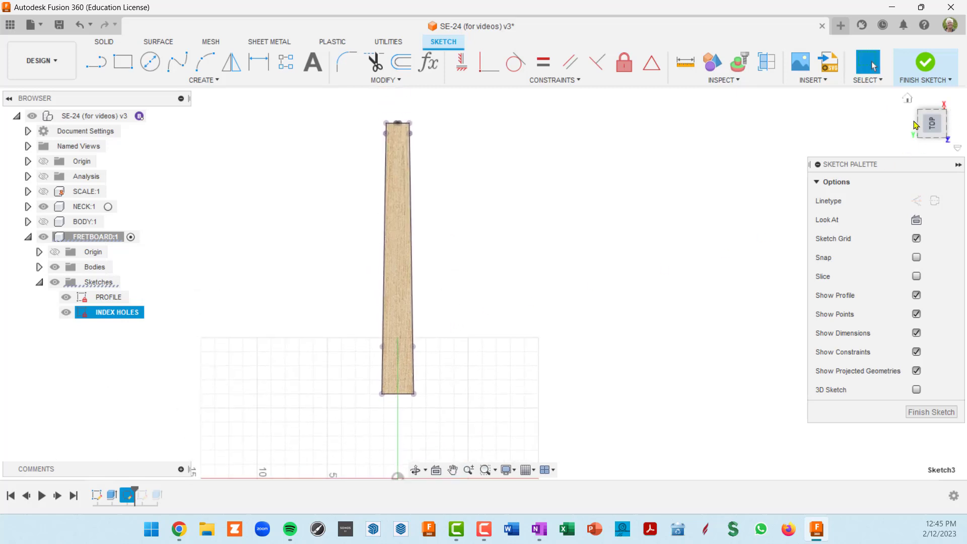
left_click(940, 127)
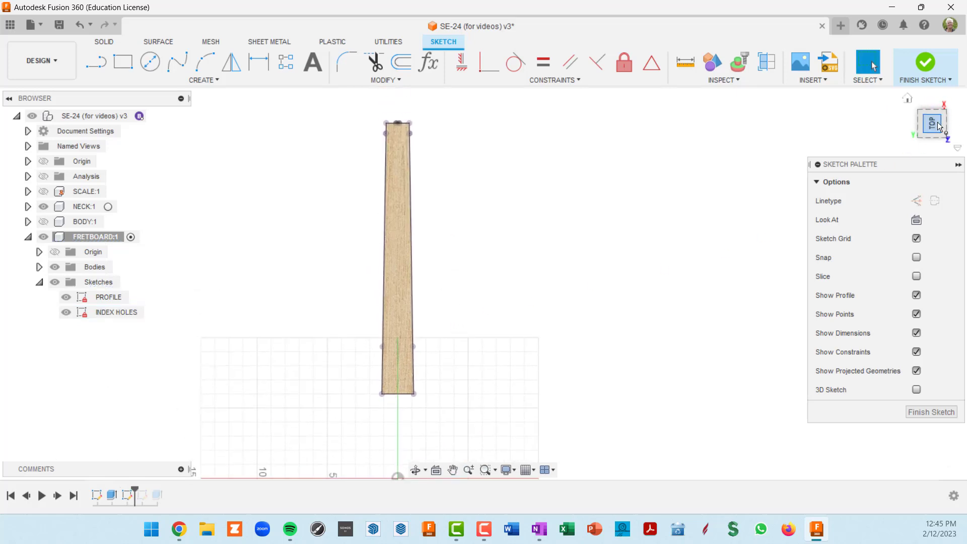
left_click(958, 149)
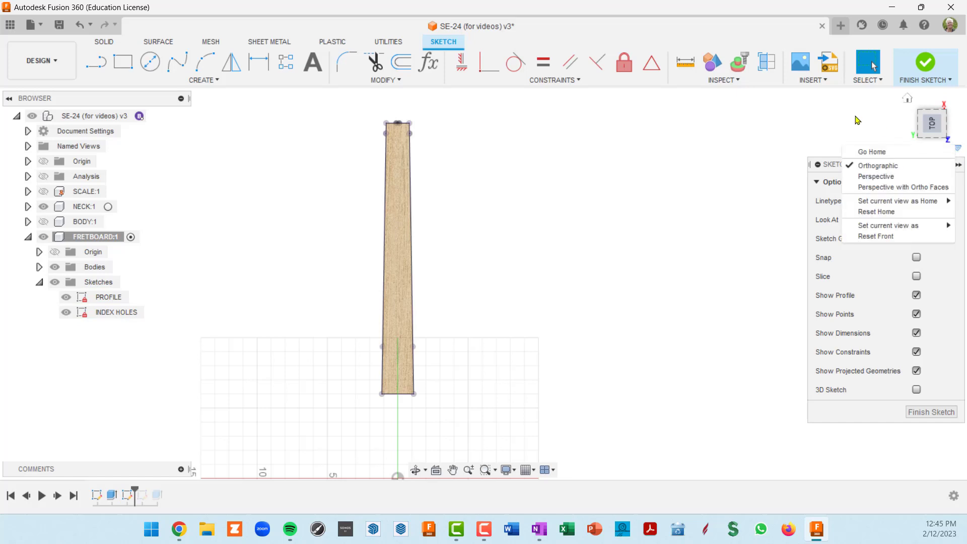
left_click(857, 120)
mouse_move(484, 208)
middle_mouse_down("shift")
mouse_move(499, 210)
mouse_move(454, 195)
mouse_move(380, 103)
mouse_move(302, 156)
middle_mouse_up("shift")
left_click(932, 116)
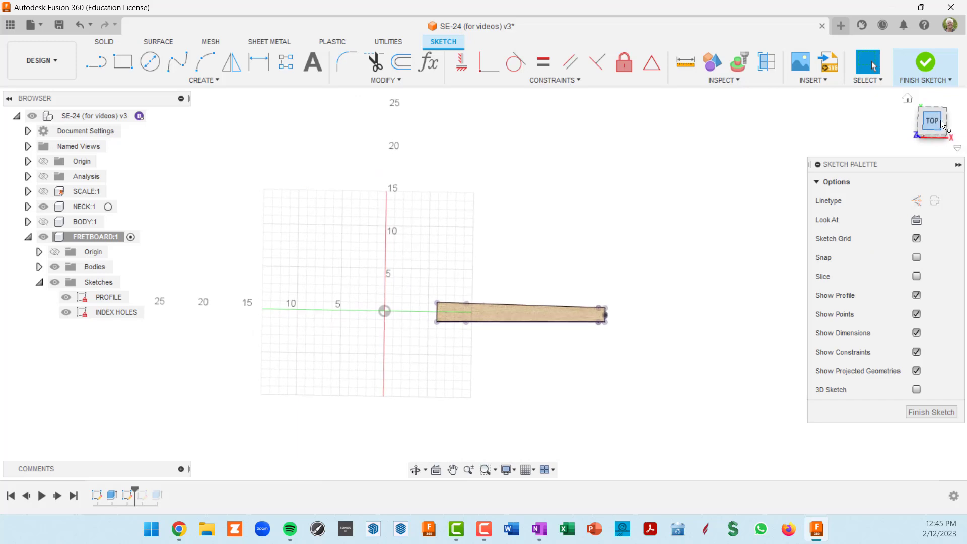
scroll(512, 371, "up", 8)
mouse_move(551, 341)
middle_mouse_down()
mouse_move(445, 322)
mouse_move(414, 340)
middle_mouse_up()
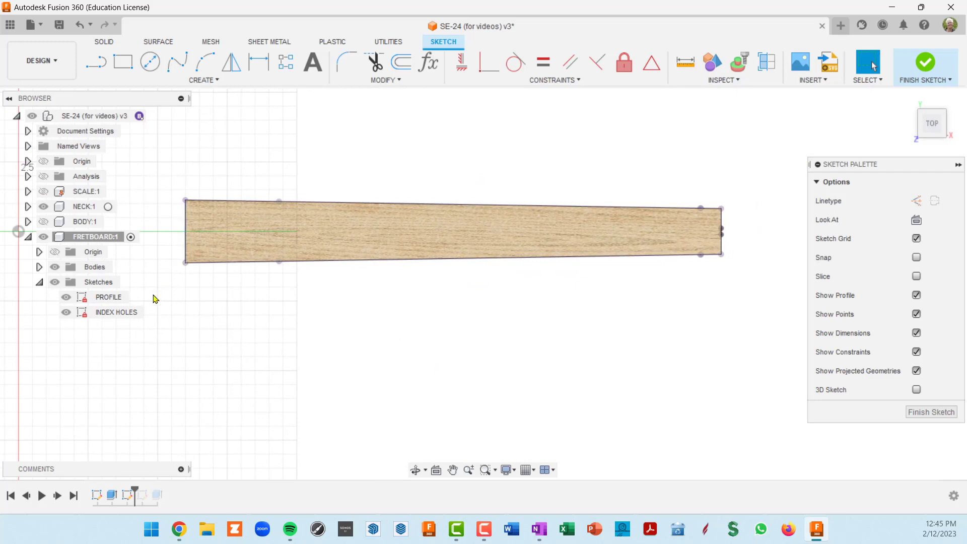
List the NECK component's sketches in the browser and locate its INDEX HOLES sketch
left_click(28, 207)
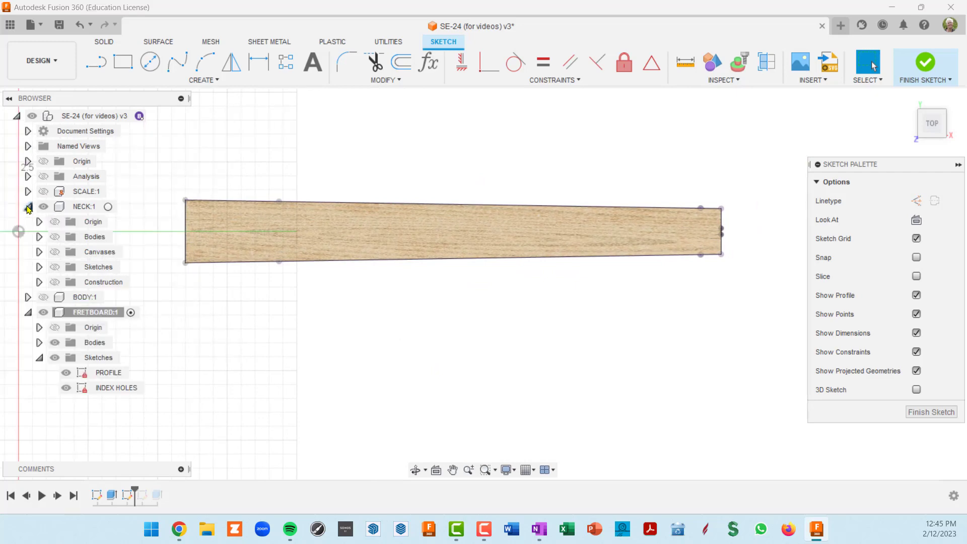
left_click(39, 267)
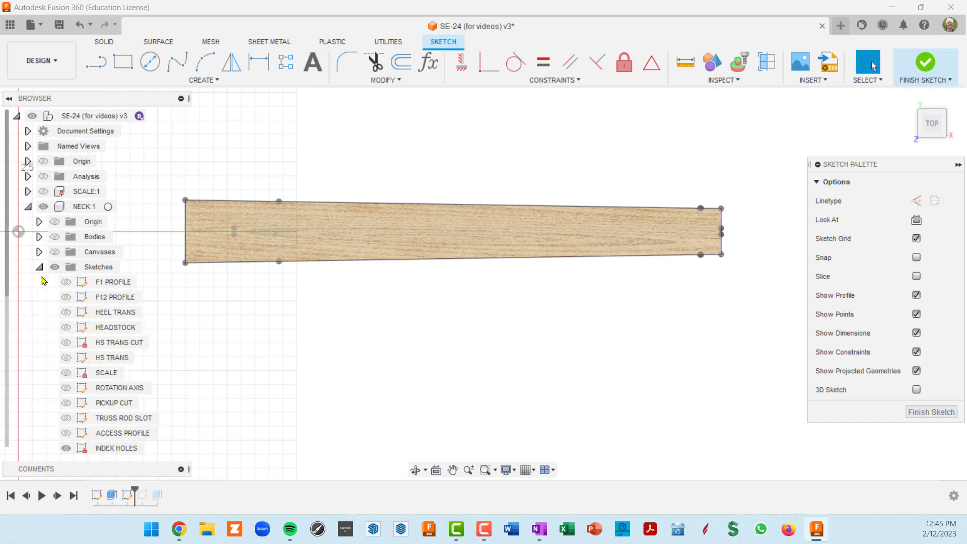
scroll(72, 434, "down", 3)
left_click(77, 404)
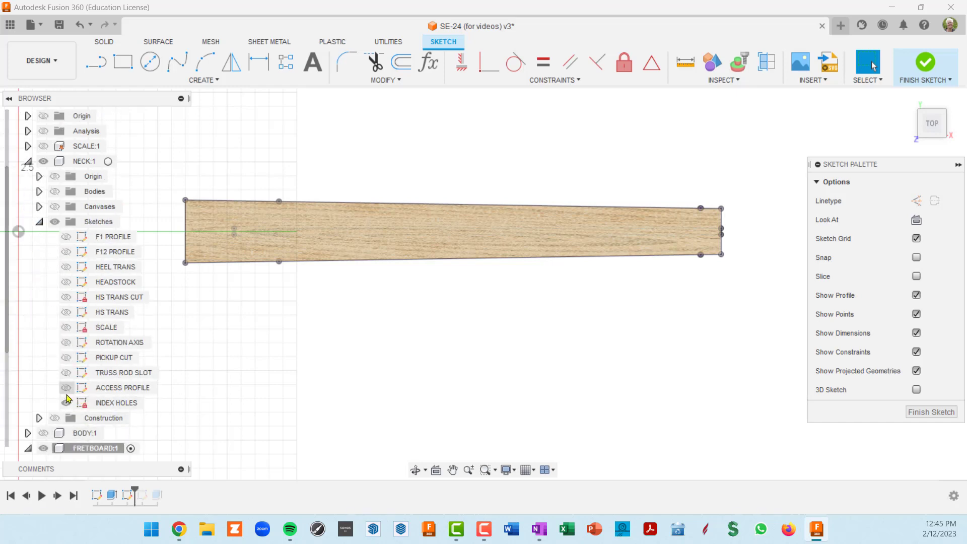
left_click(192, 186)
scroll(195, 222, "up", 10)
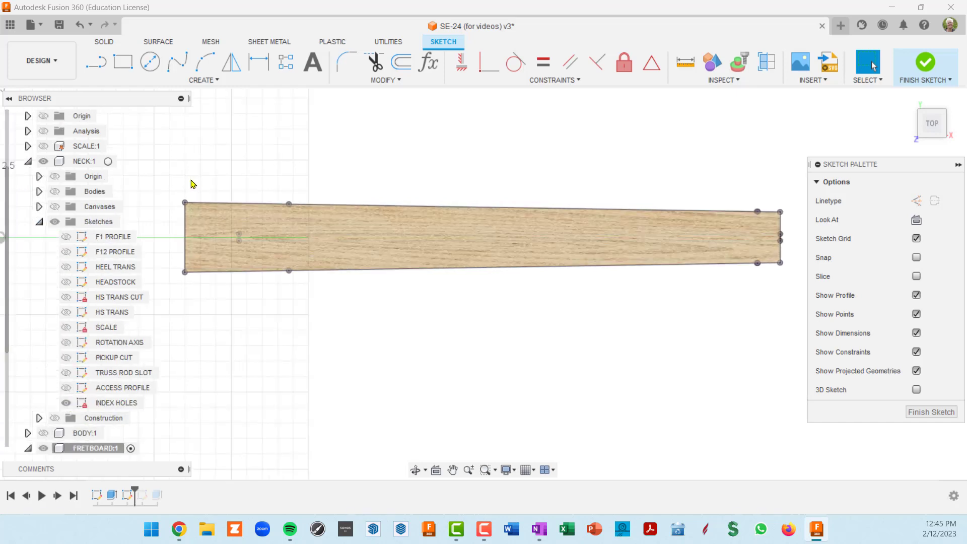
Hide the FRETBOARD component's bodies so the neck's index holes are exposed beneath them
scroll(197, 225, "down", 3)
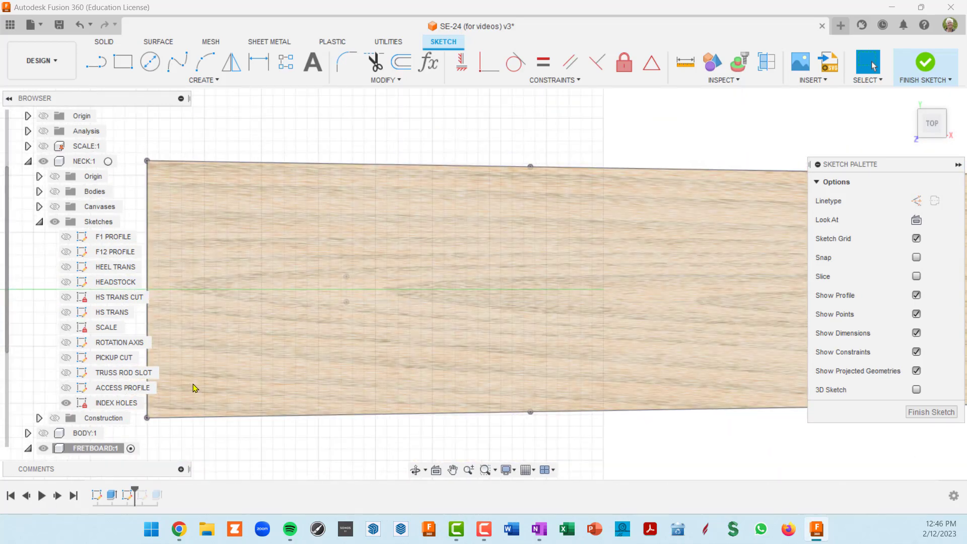
scroll(267, 384, "down", 2)
middle_click_drag(327, 405, 356, 267, "shift")
middle_click_drag(399, 360, 420, 97)
scroll(420, 97, "down", 2)
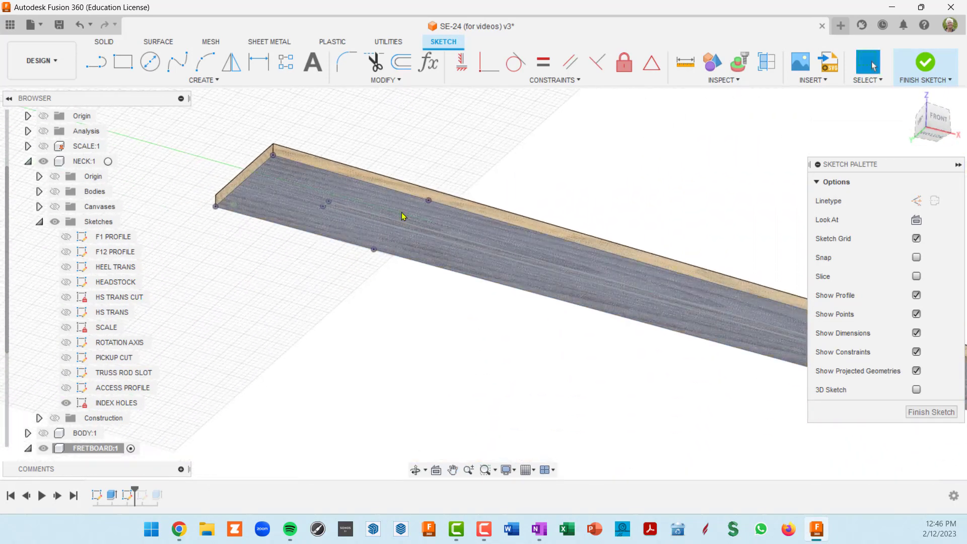
middle_click_drag(400, 214, 332, 209)
scroll(222, 169, "up", 4)
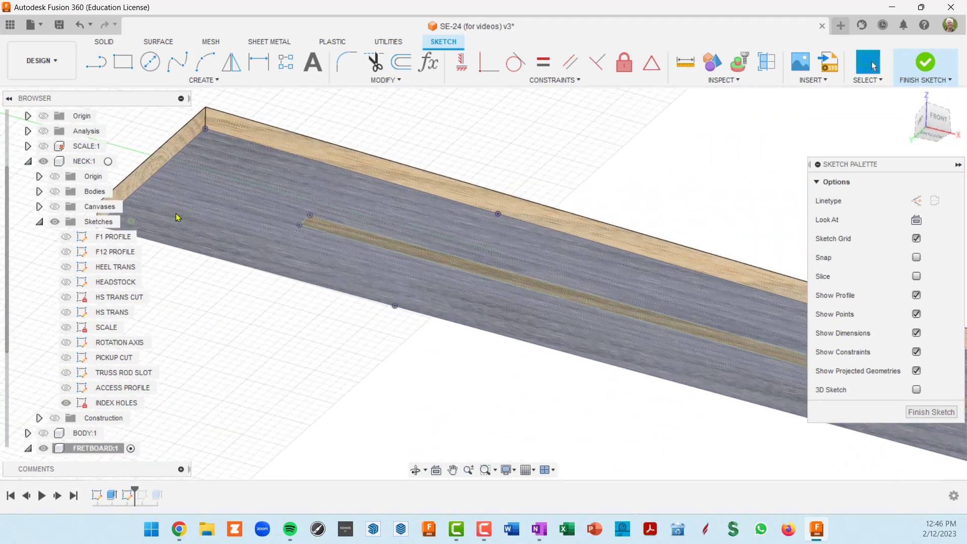
scroll(56, 395, "down", 3)
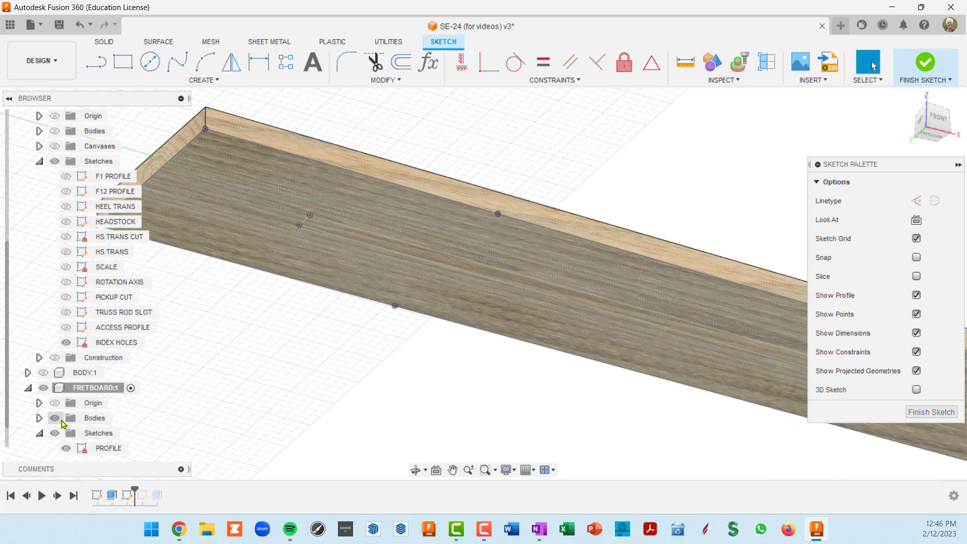
left_click(55, 418)
Examine the neck's index holes near both ends of the fretboard outline
scroll(154, 348, "down", 1)
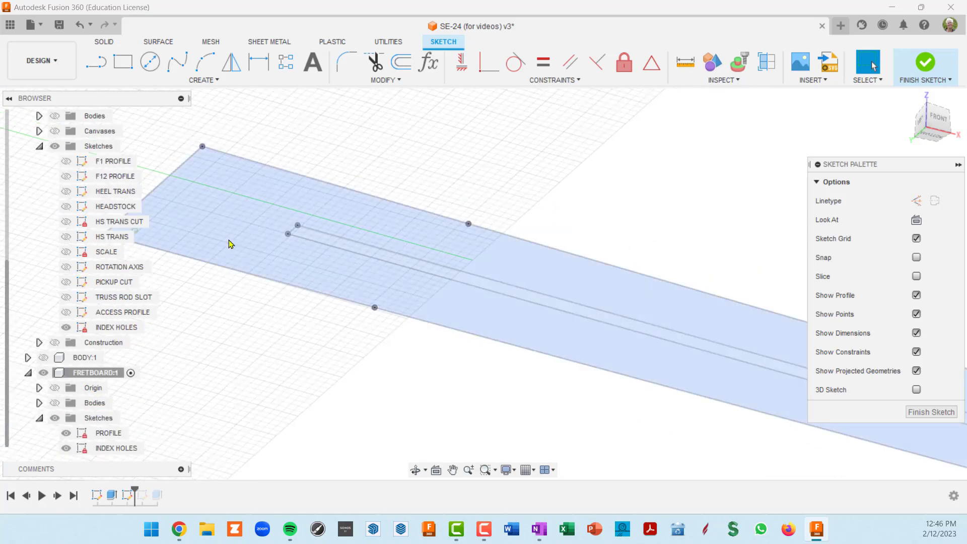
scroll(231, 242, "down", 2)
middle_click_drag(255, 210, 334, 164)
scroll(222, 196, "up", 2)
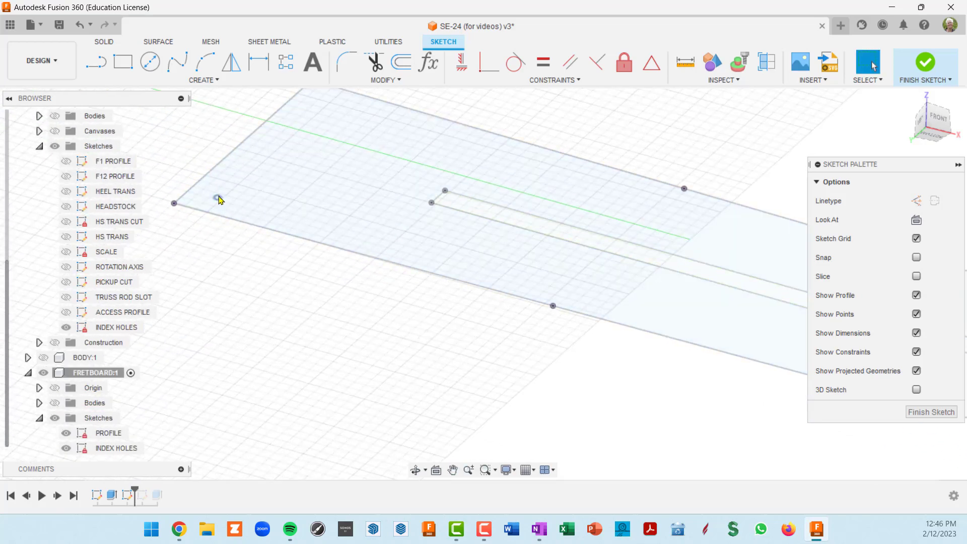
scroll(464, 277, "down", 3)
scroll(309, 194, "up", 2)
scroll(791, 359, "down", 2)
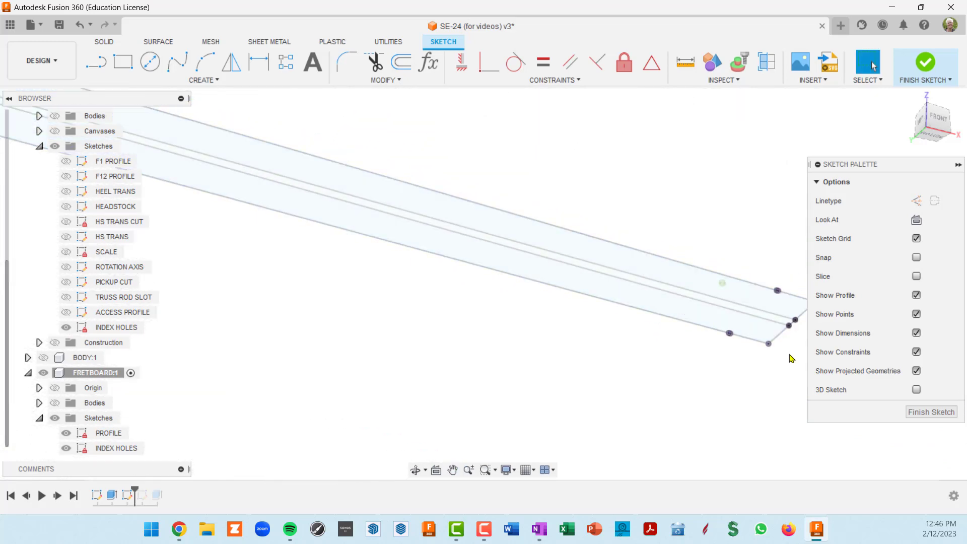
scroll(724, 292, "up", 3)
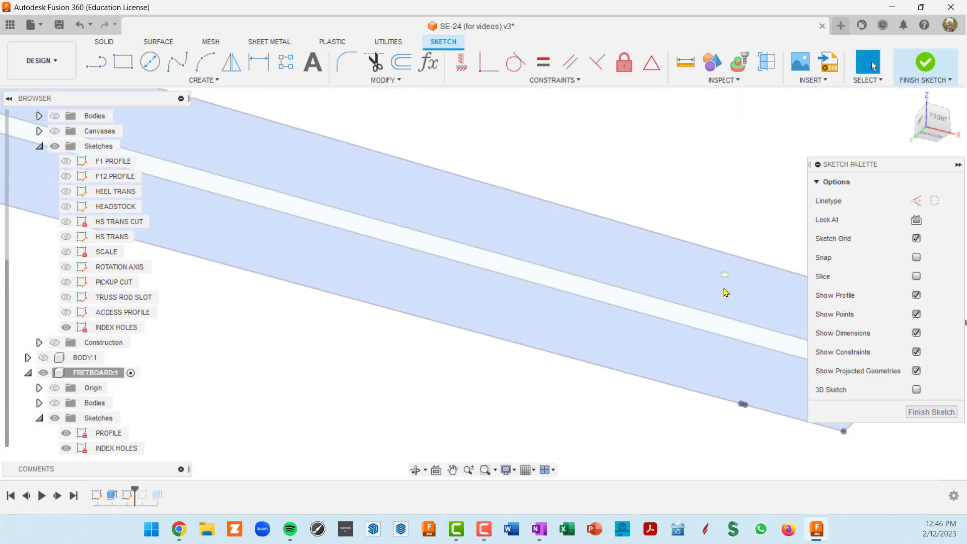
scroll(725, 291, "down", 5)
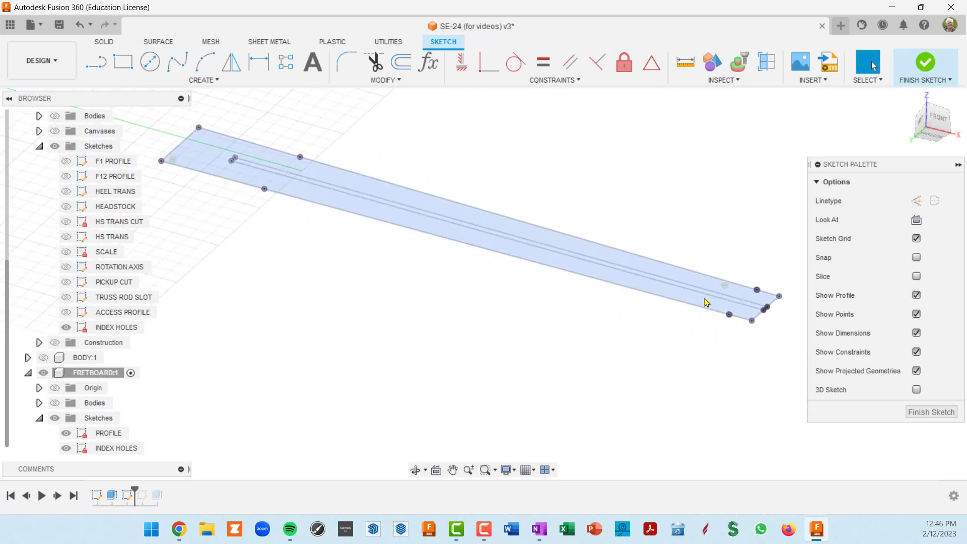
scroll(206, 179, "up", 2)
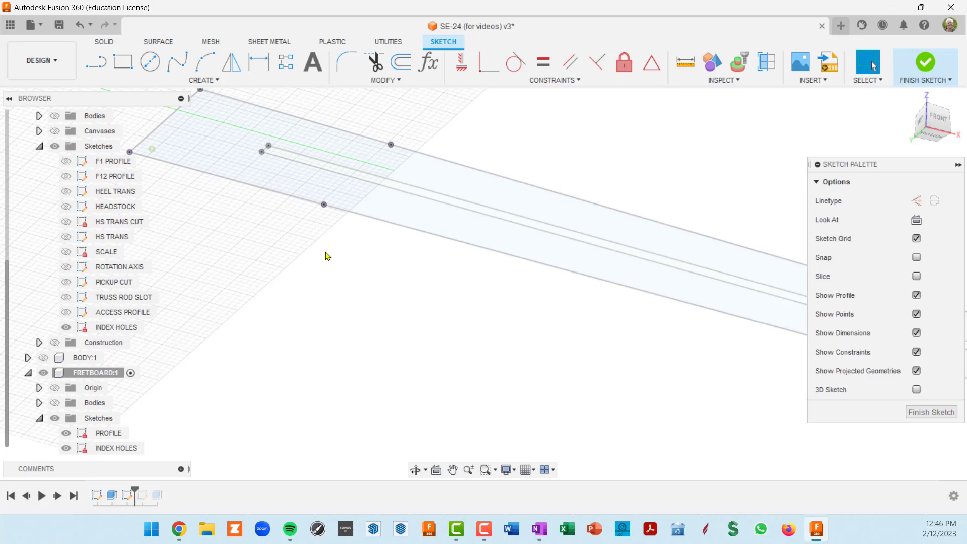
Project the wide-end index hole's center point and the narrow-end hole's circle from the neck's sketch, keeping the projection link
key("p")
scroll(163, 161, "up", 1)
scroll(155, 156, "up", 1)
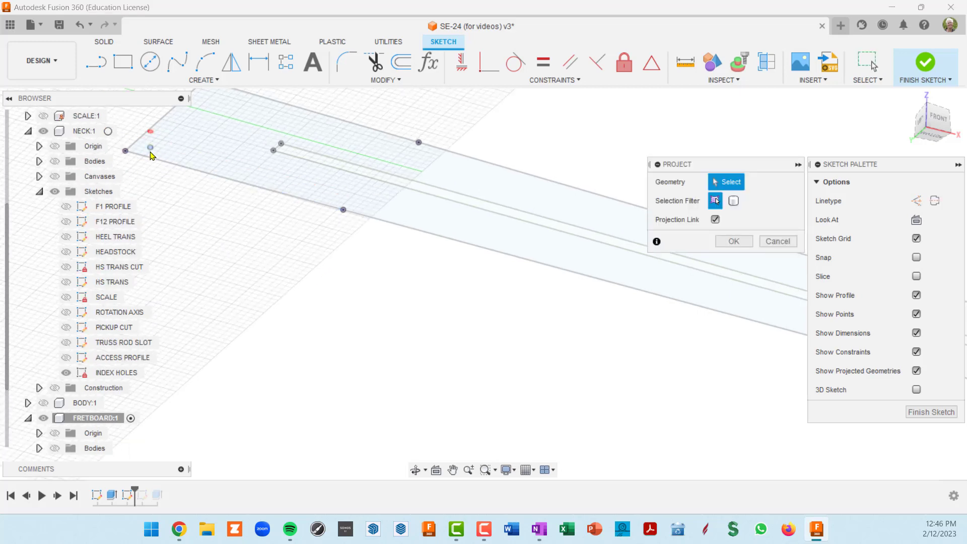
left_click(151, 149)
mouse_move(523, 315)
middle_mouse_down()
mouse_move(659, 328)
mouse_move(244, 233)
mouse_move(449, 270)
mouse_move(584, 267)
middle_mouse_up()
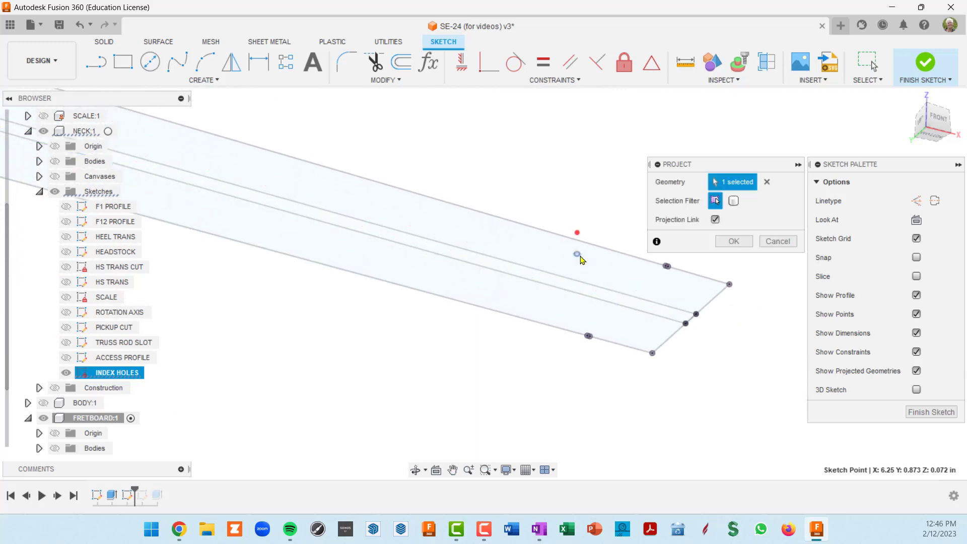
left_click(578, 255)
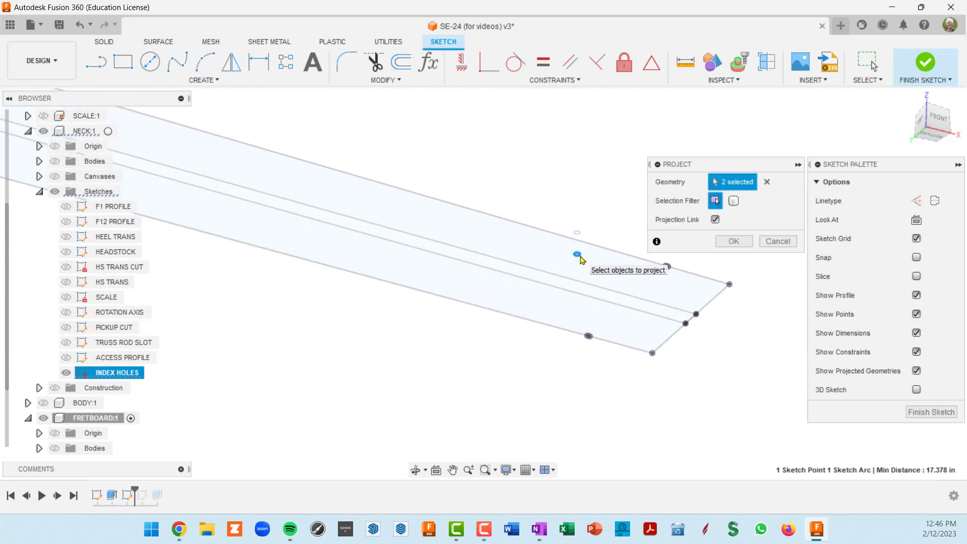
left_click(735, 241)
Show the FRETBOARD component's bodies again, check the projected hole on the top face and finish the sketch
mouse_move(741, 243)
middle_mouse_down("shift")
mouse_move(731, 275)
mouse_move(639, 259)
mouse_move(656, 319)
mouse_move(611, 305)
mouse_move(465, 358)
middle_mouse_up("shift")
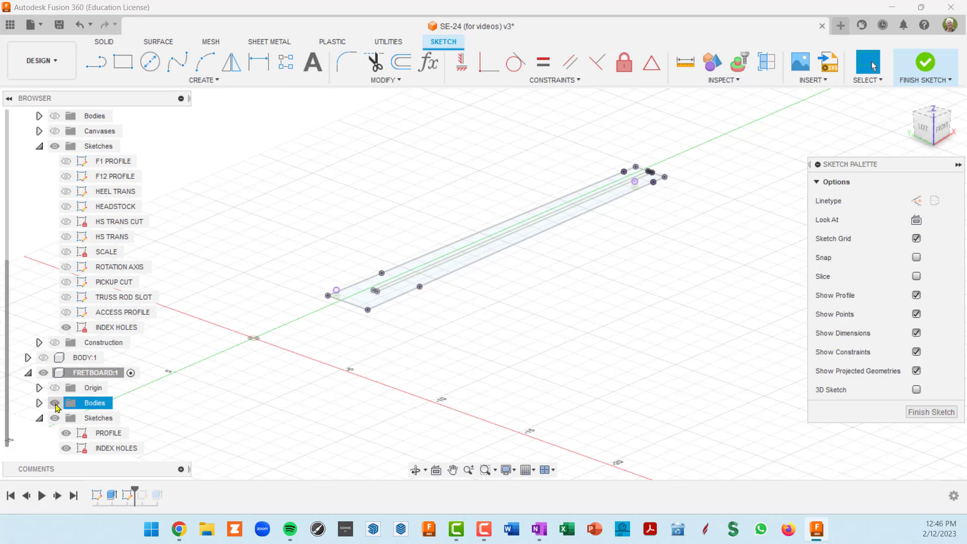
left_click(55, 403)
scroll(332, 302, "up", 6)
scroll(356, 303, "up", 3)
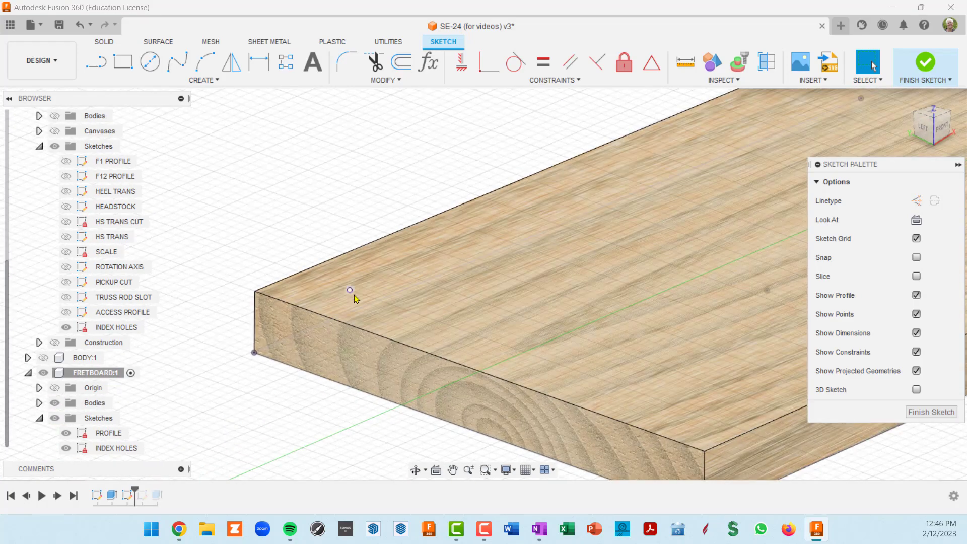
scroll(356, 299, "down", 8)
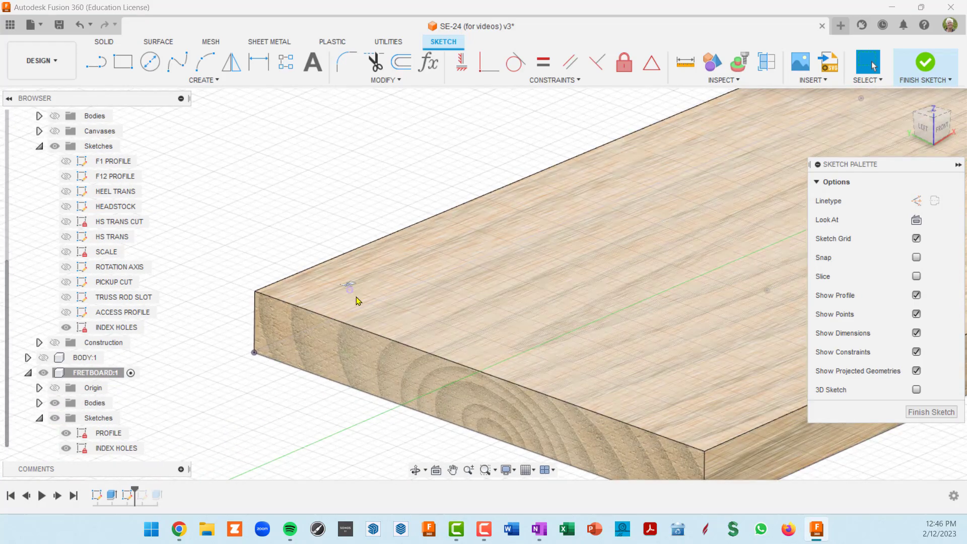
left_click(953, 413)
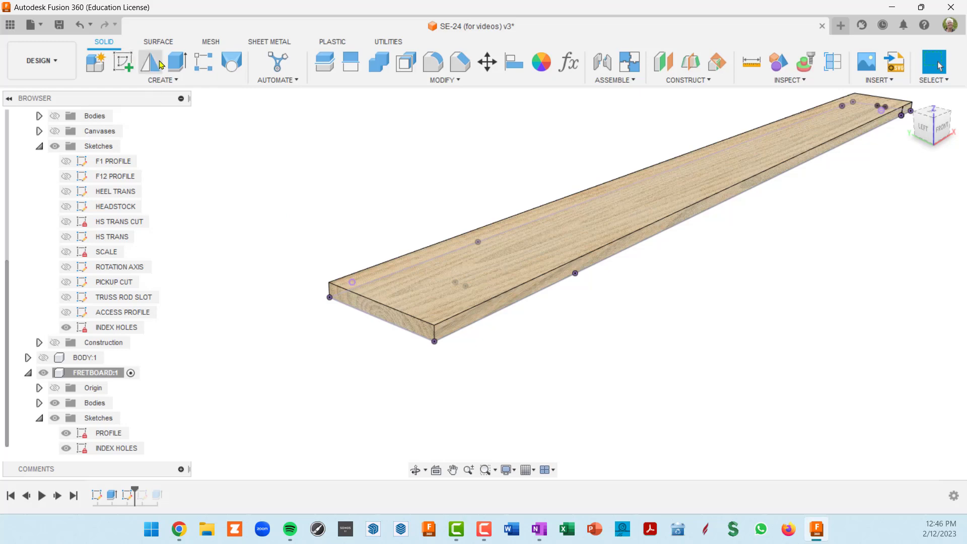
left_click(176, 65)
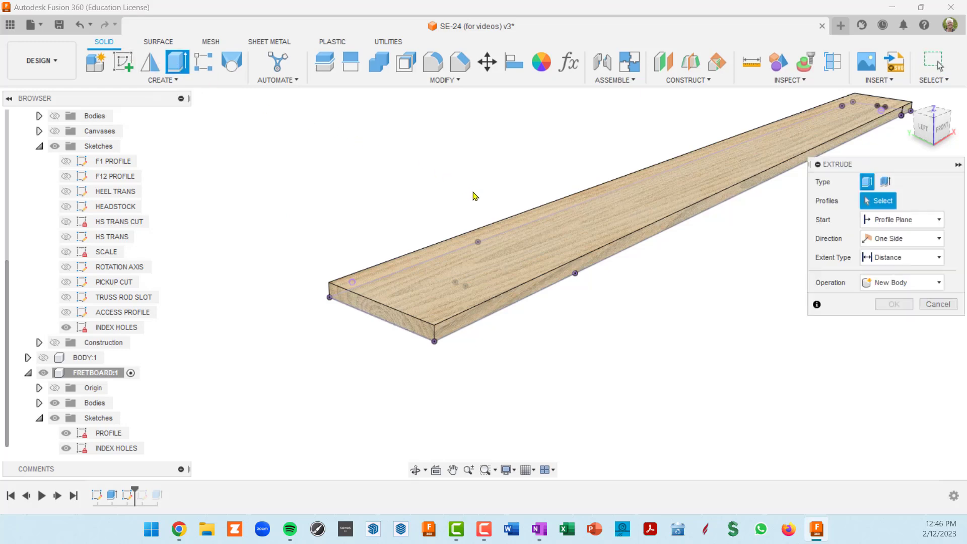
scroll(399, 267, "up", 5)
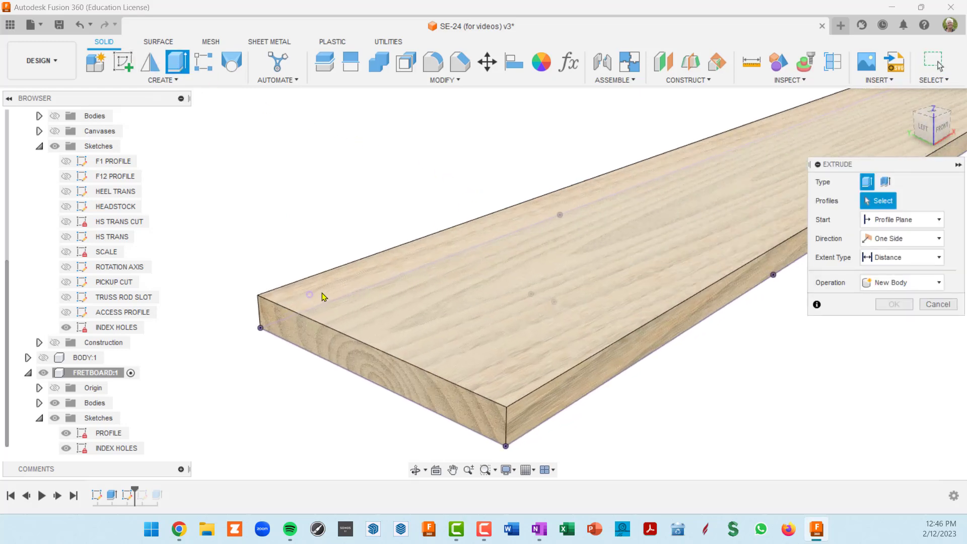
scroll(322, 296, "up", 3)
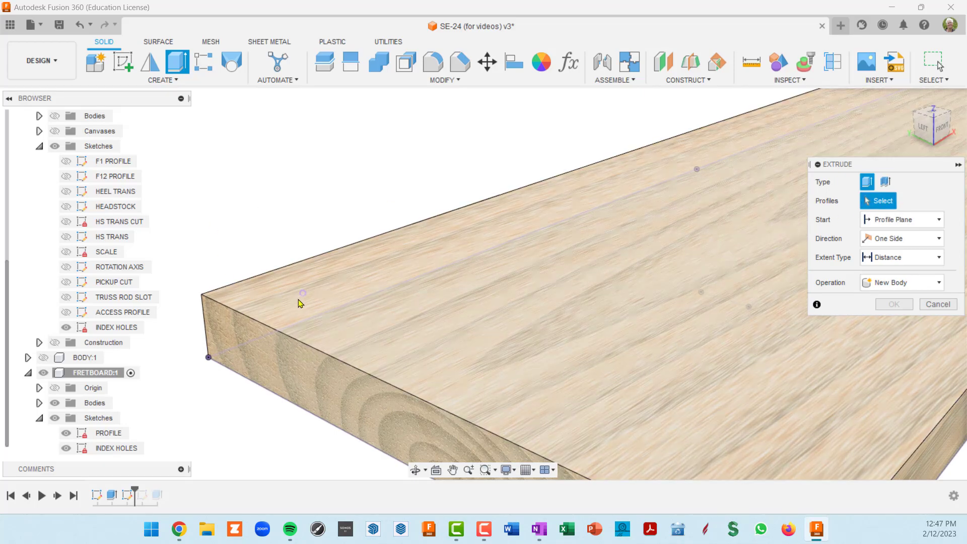
left_click(303, 295)
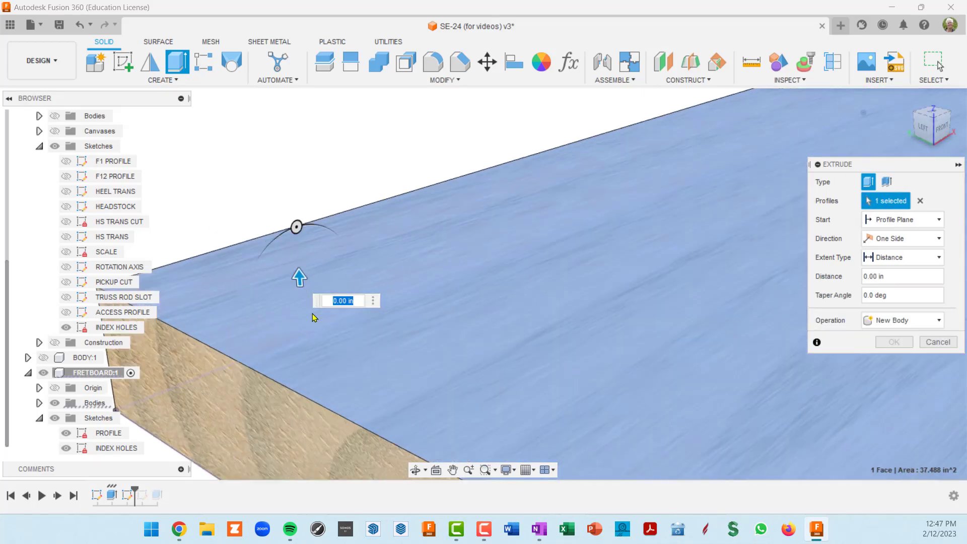
scroll(312, 315, "up", 2)
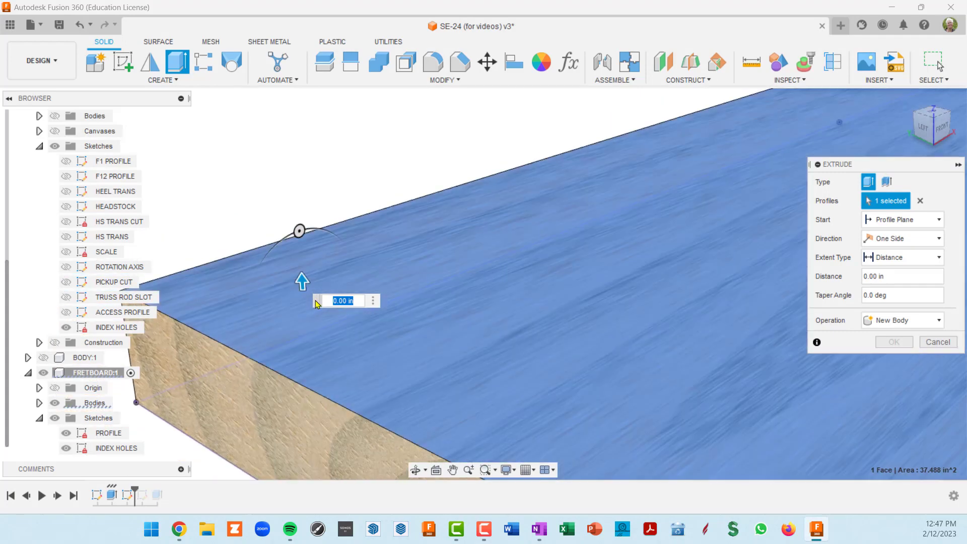
left_click(921, 201)
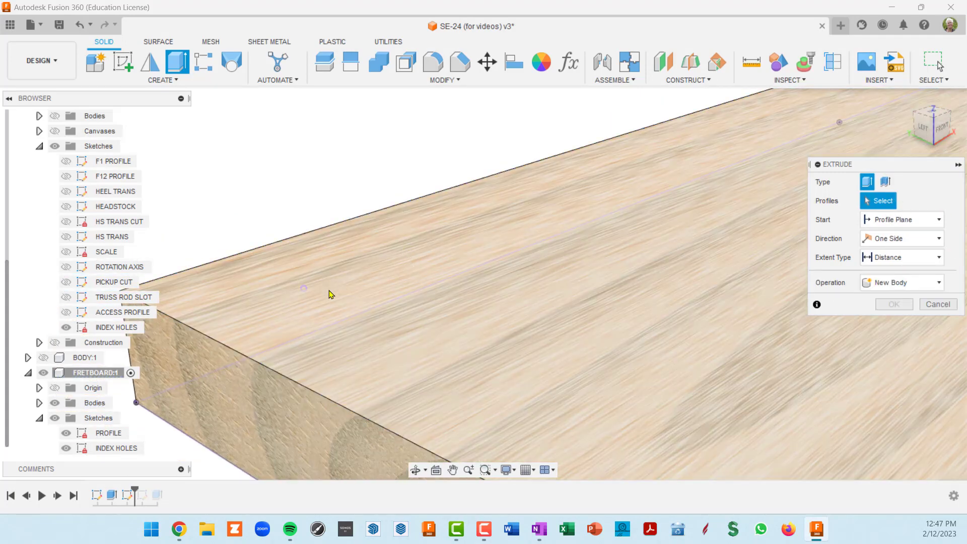
scroll(305, 293, "up", 2)
scroll(285, 293, "down", 2)
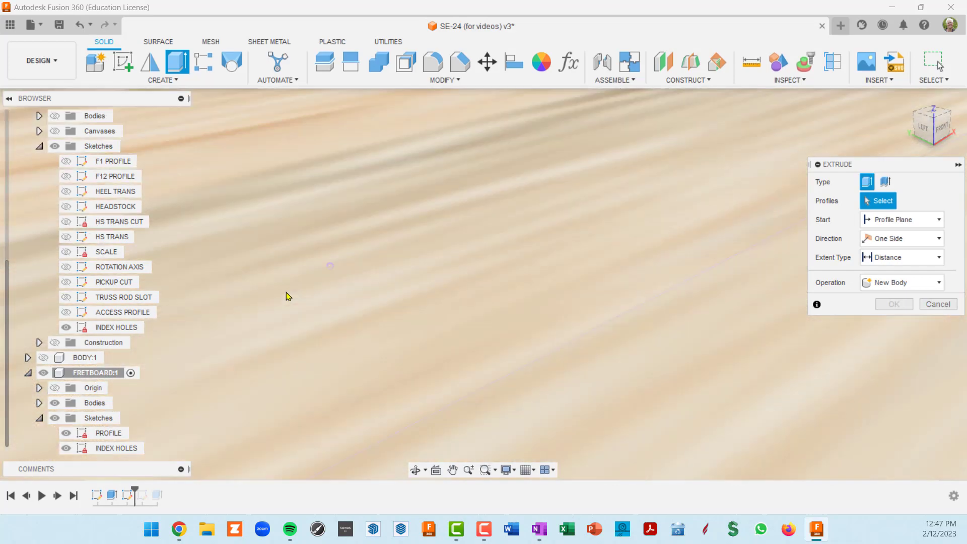
scroll(286, 293, "down", 5)
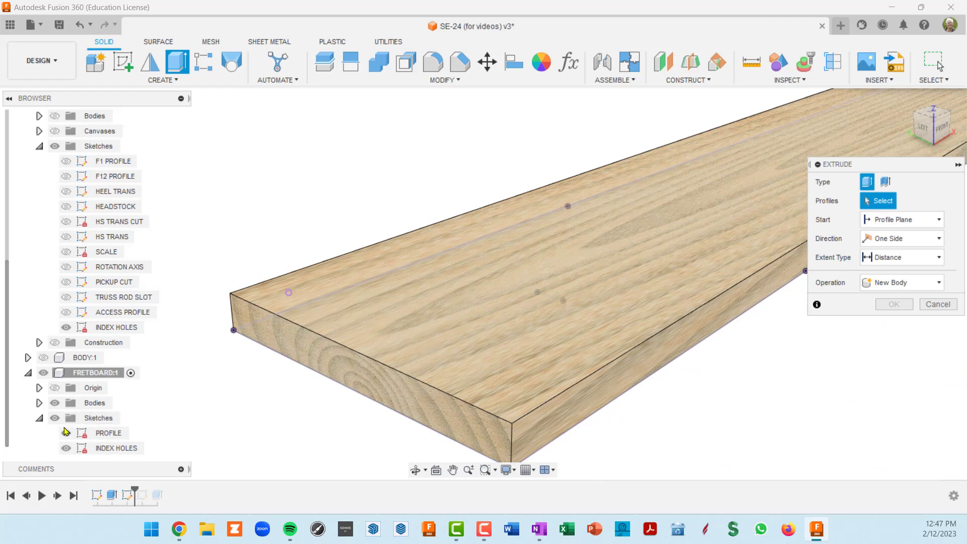
left_click(55, 404)
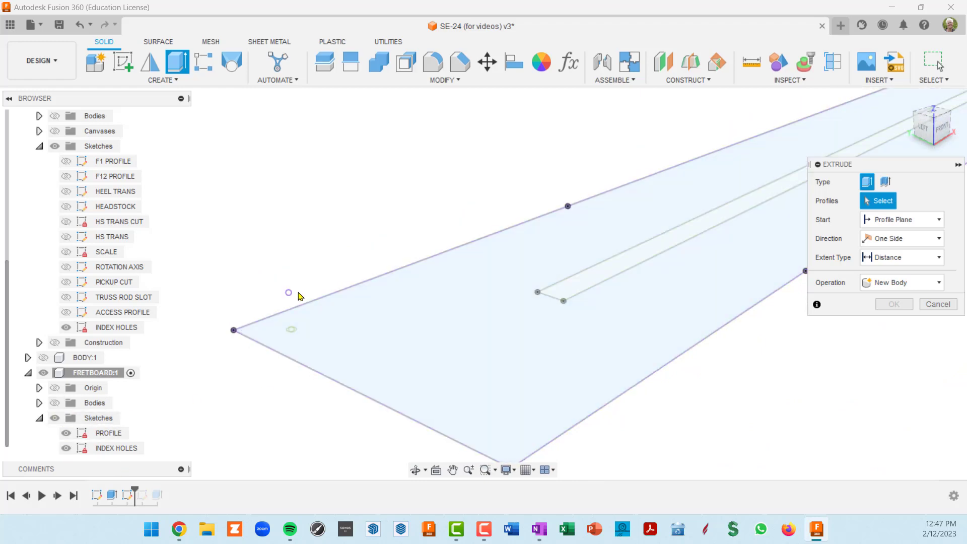
scroll(290, 297, "up", 3)
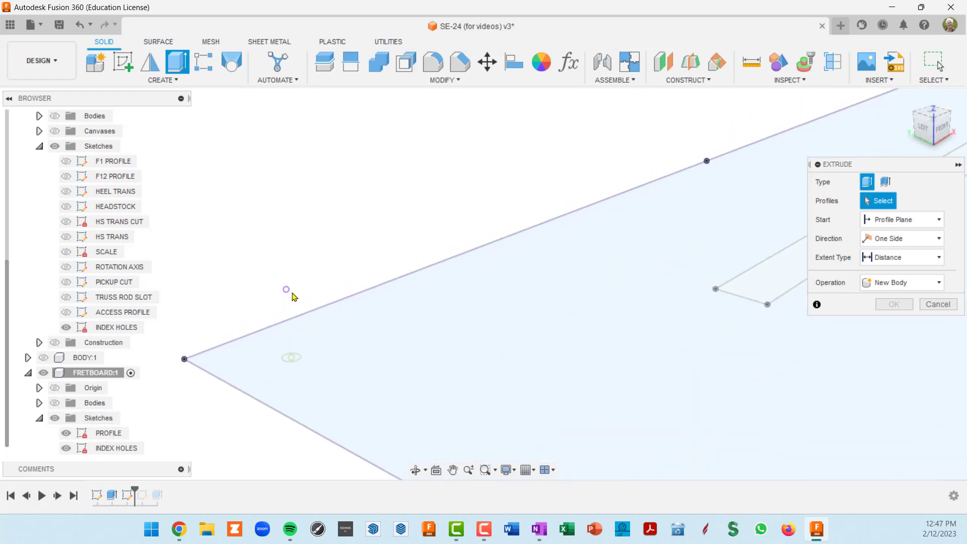
scroll(294, 297, "up", 2)
scroll(298, 298, "up", 2)
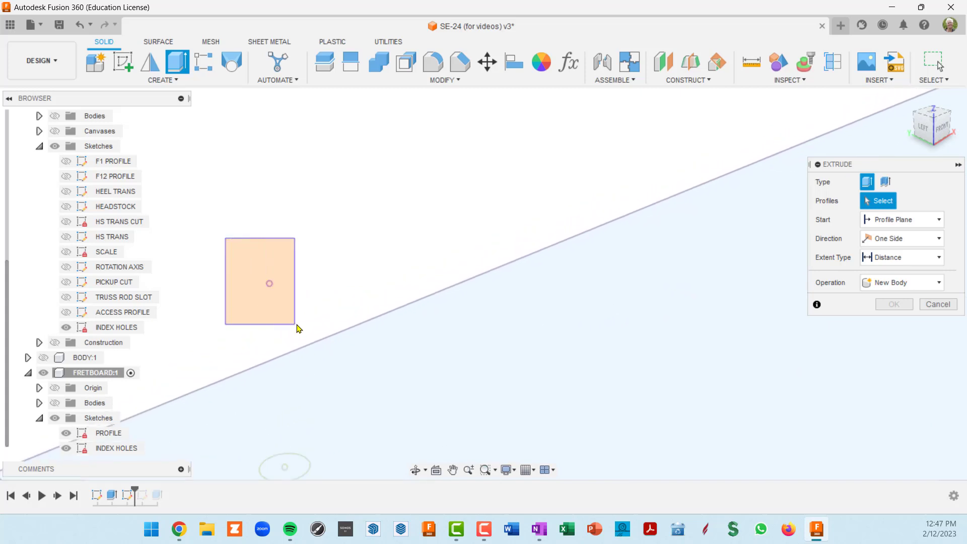
scroll(311, 346, "down", 3)
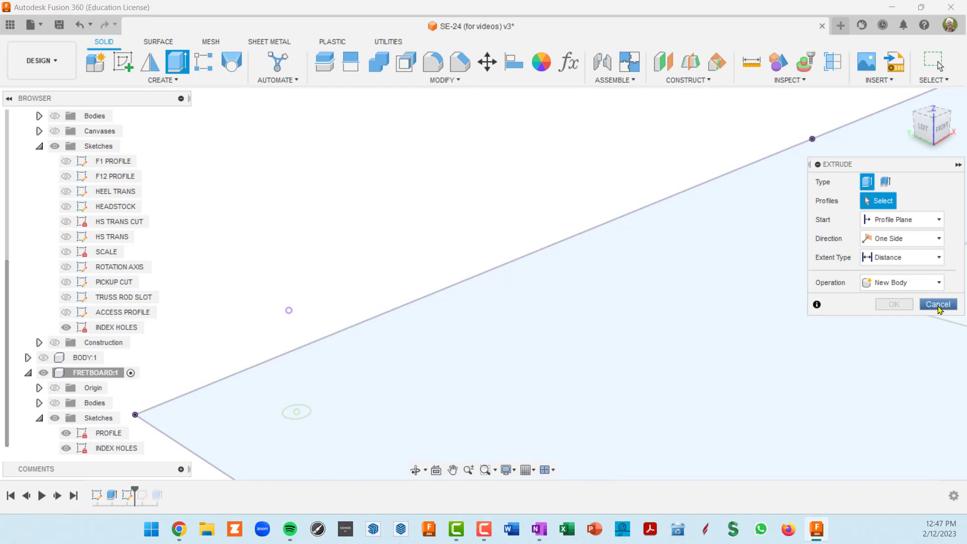
left_click(938, 305)
Reopen the fretboard's INDEX HOLES sketch for editing and check the projected hole at the narrow end
scroll(295, 298, "down", 2)
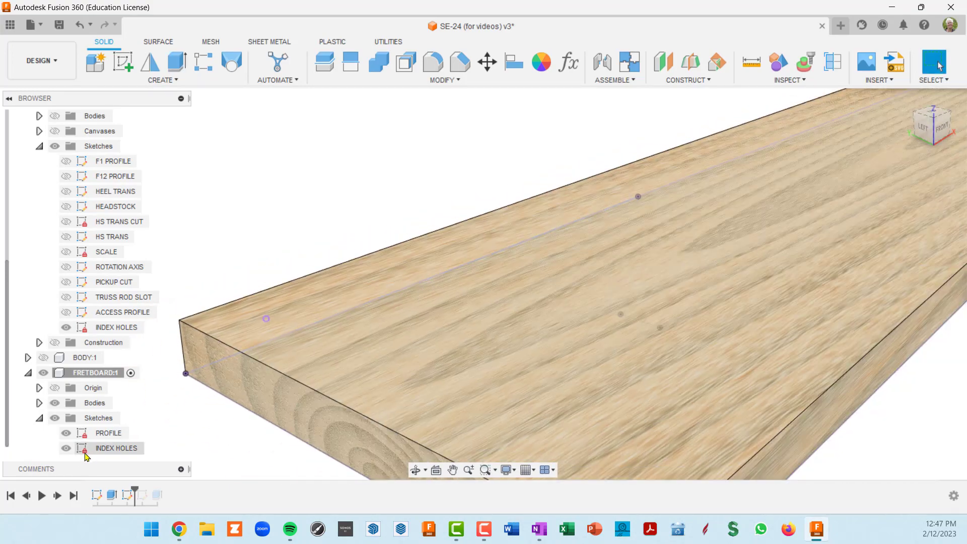
double_click(85, 453)
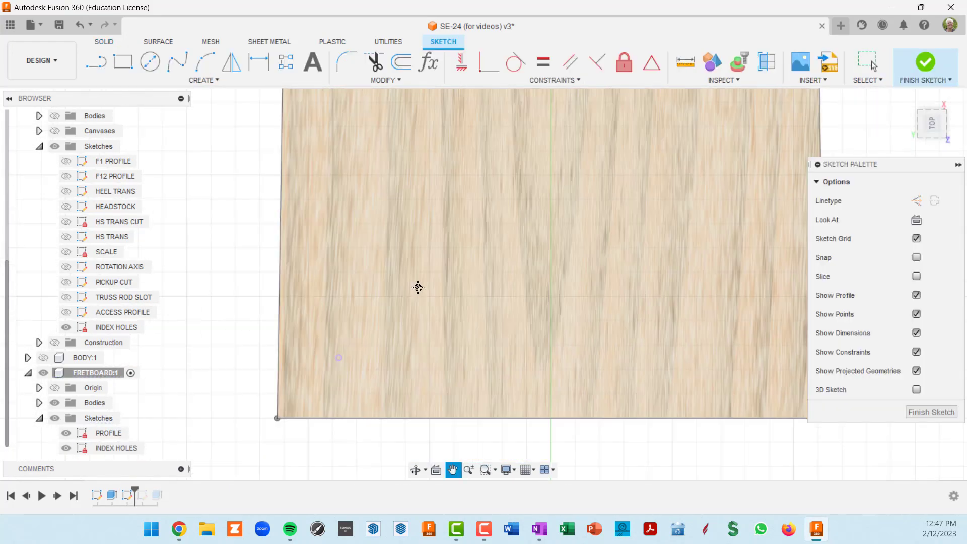
scroll(421, 282, "down", 5)
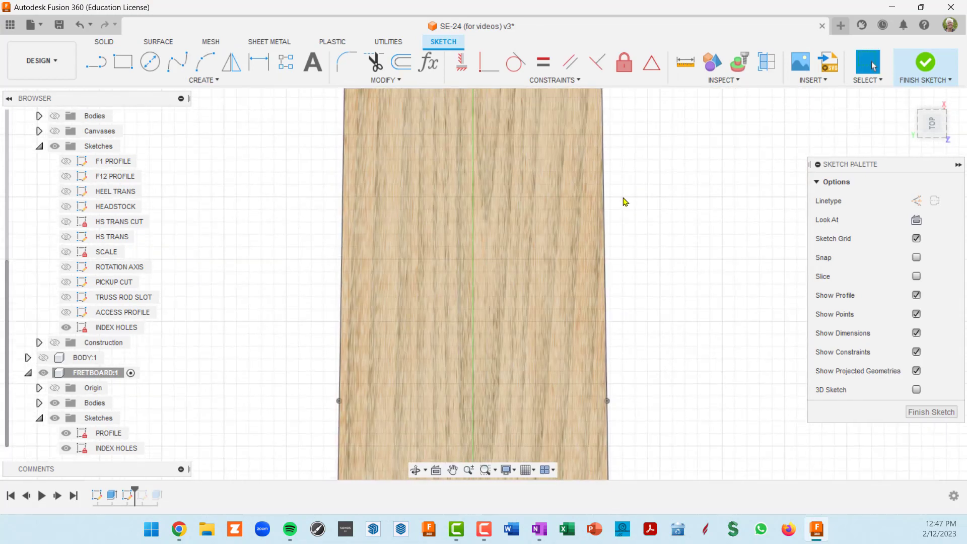
scroll(605, 211, "down", 3)
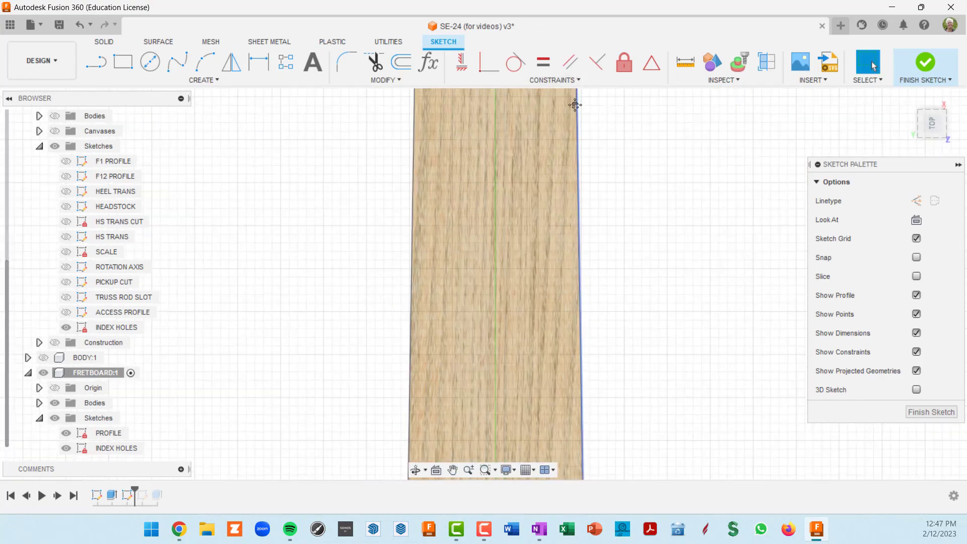
scroll(587, 350, "down", 6)
middle_click_drag(585, 134, 614, 301)
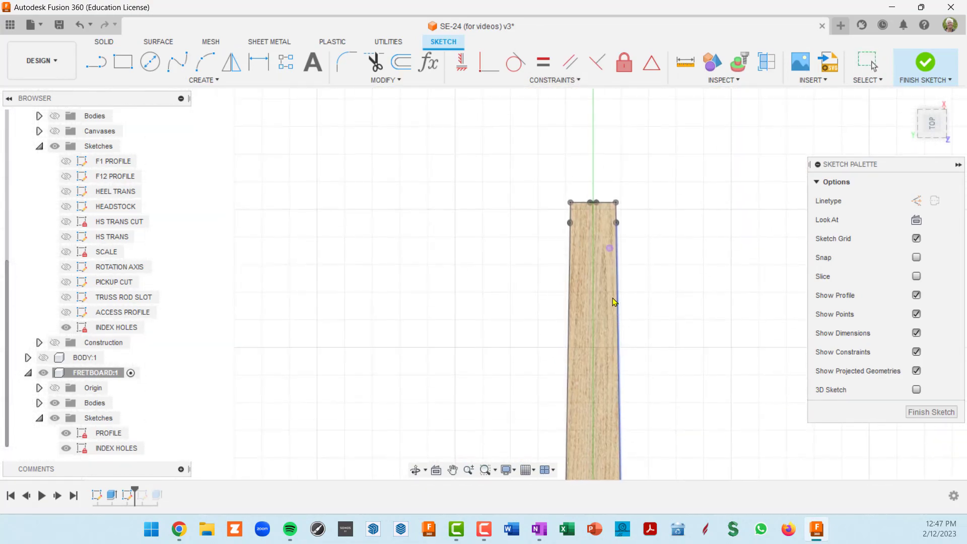
scroll(614, 301, "up", 10)
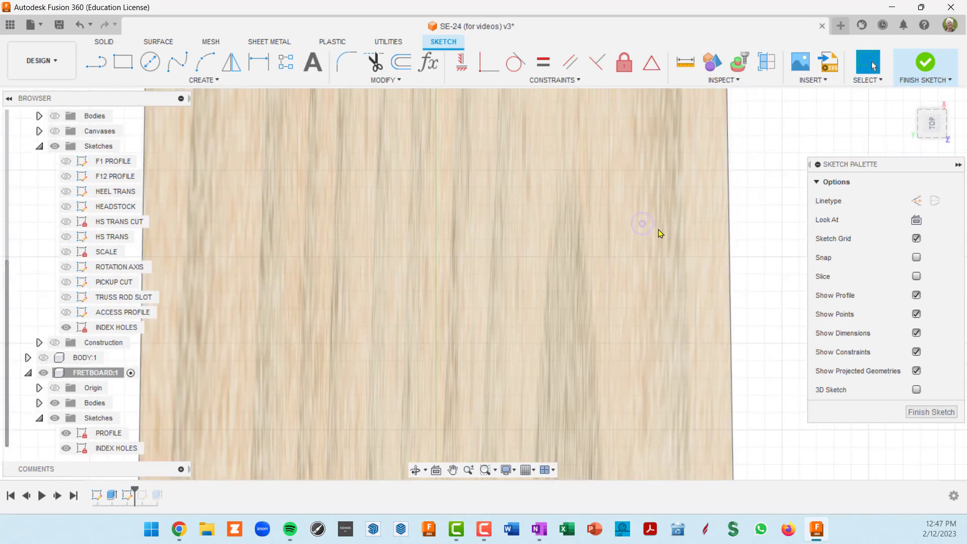
scroll(650, 227, "down", 5)
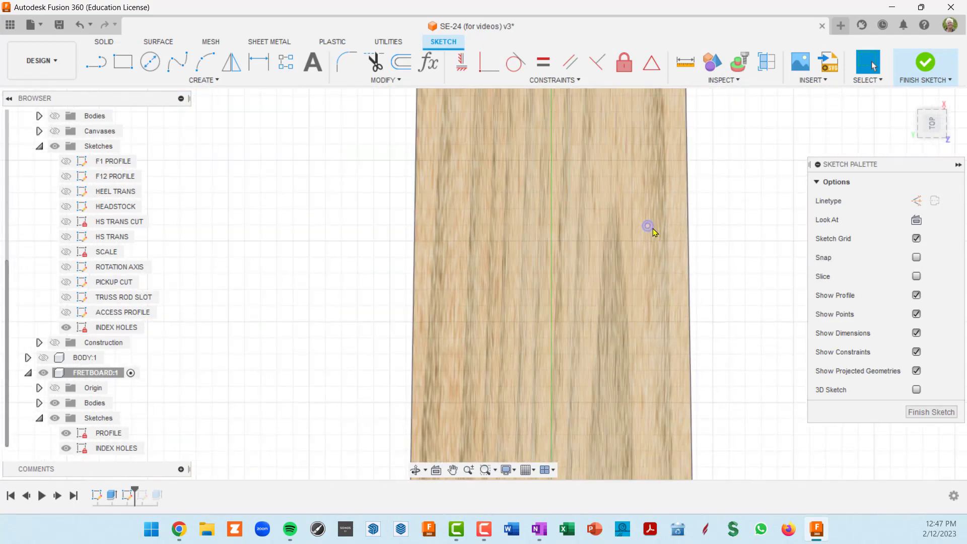
Project the wide-end index hole's circle into the sketch, keeping the projection link, and finish the sketch
middle_click_drag(594, 388, 474, 101)
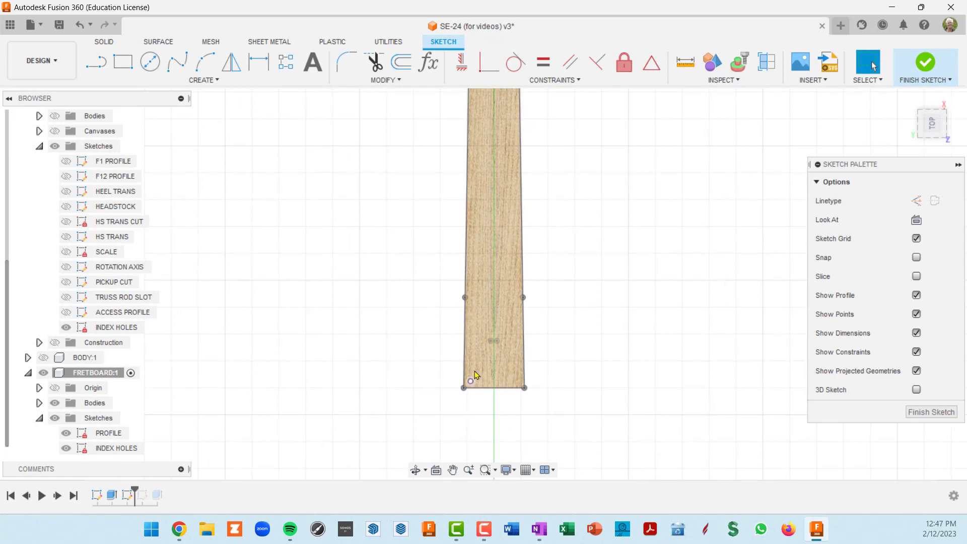
middle_click_drag(475, 388, 511, 287)
scroll(510, 303, "up", 5)
scroll(514, 252, "up", 2)
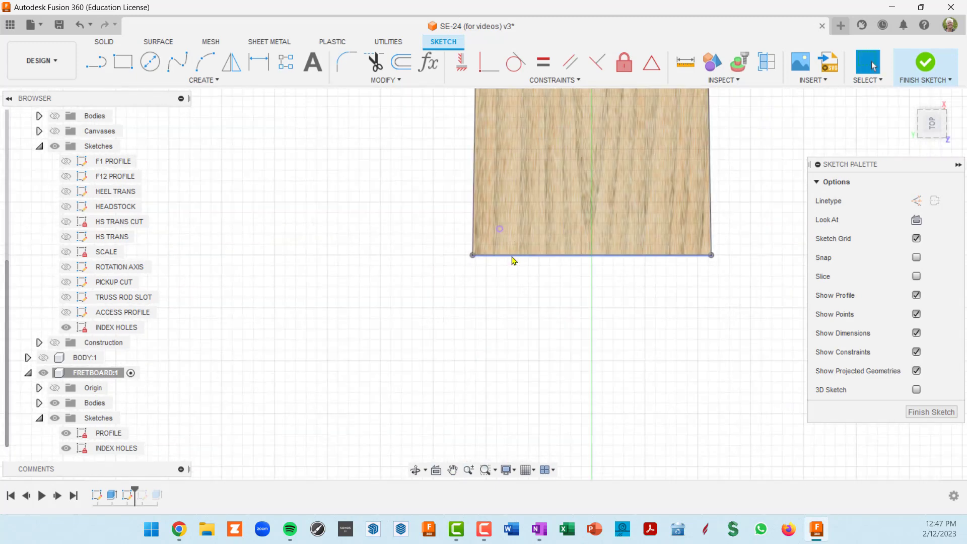
key("p")
scroll(506, 221, "up", 2)
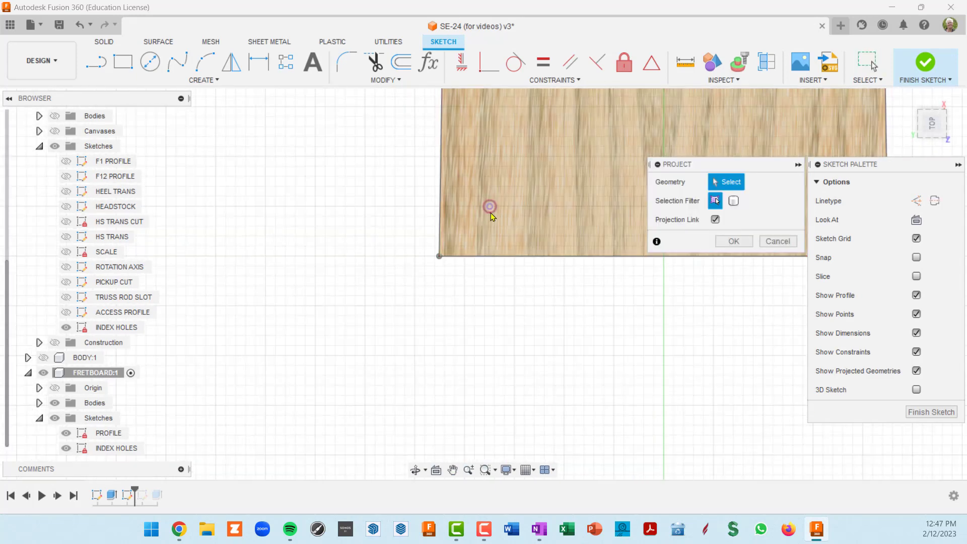
left_click(491, 213)
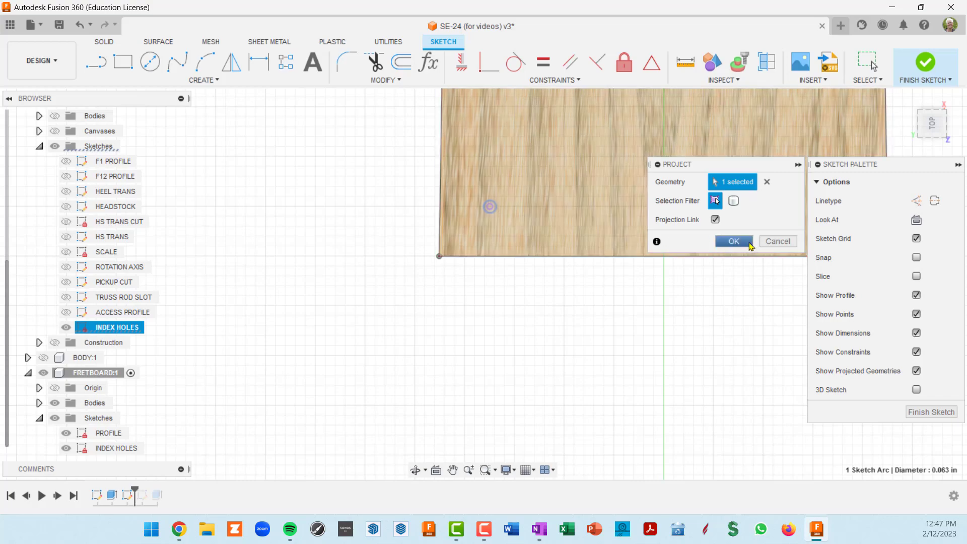
left_click(750, 246)
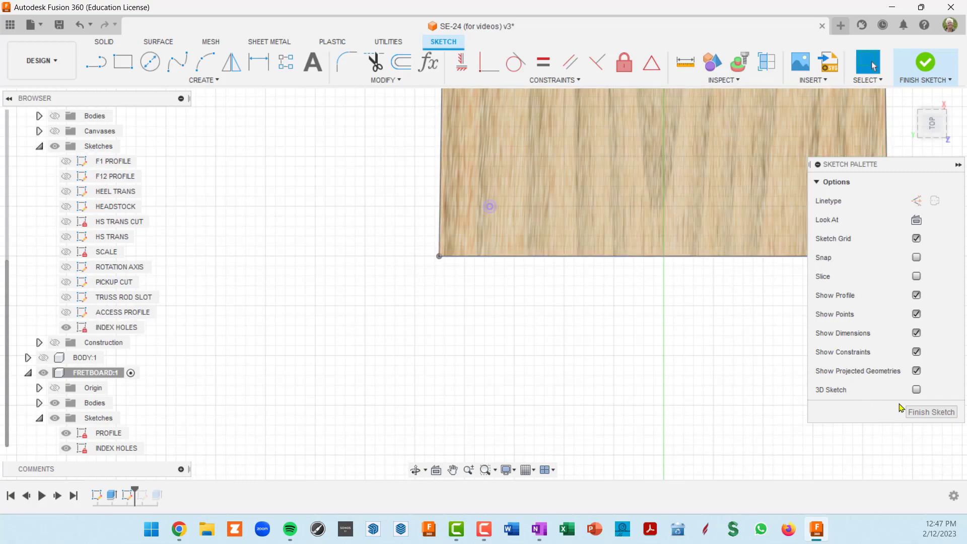
left_click(918, 413)
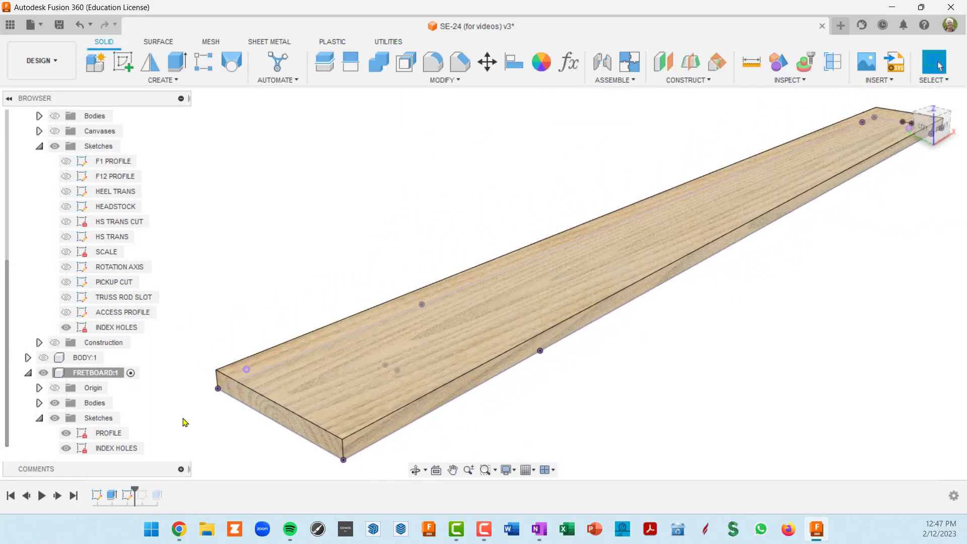
Temporarily hide the FRETBOARD component's bodies to check the projected hole circles at both ends against the neck's holes
scroll(101, 429, "up", 1)
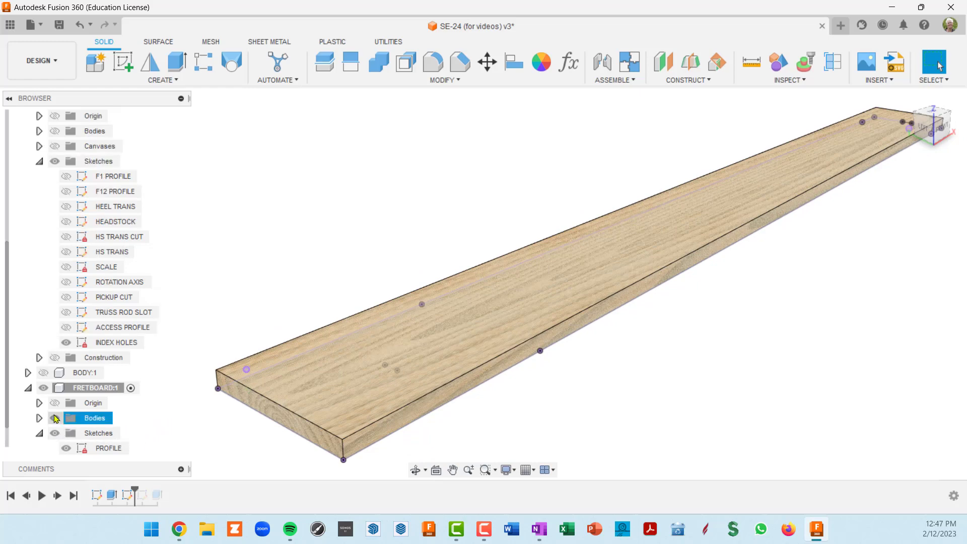
left_click(55, 418)
scroll(233, 406, "up", 4)
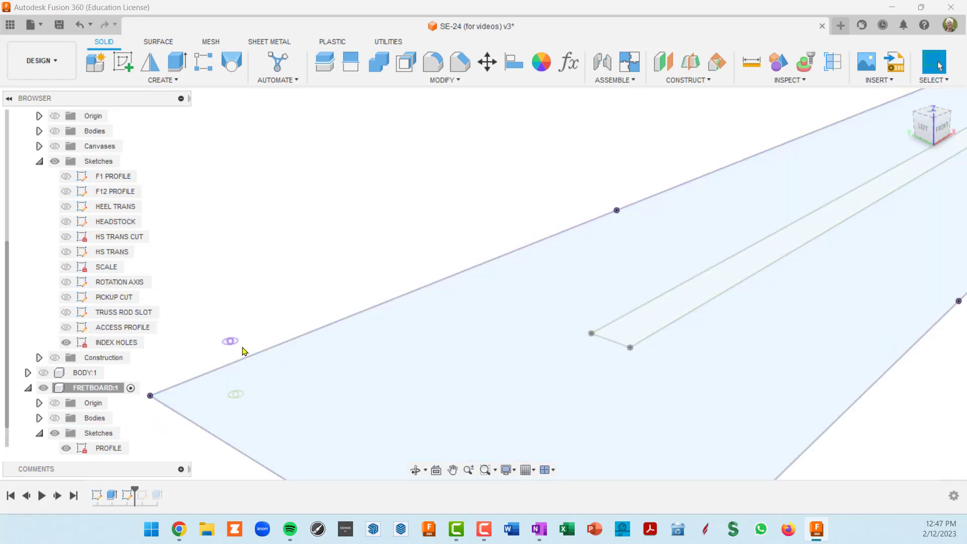
scroll(239, 347, "down", 6)
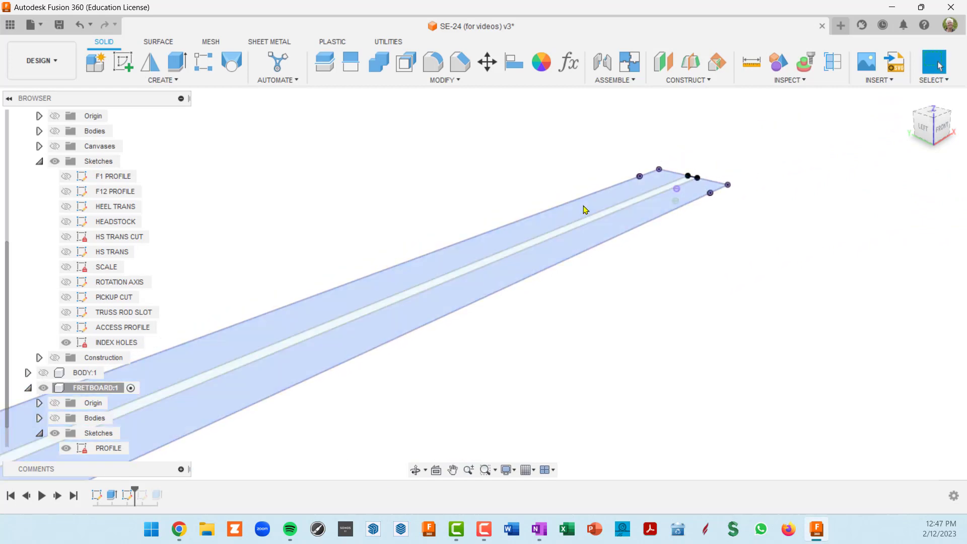
scroll(701, 194, "up", 2)
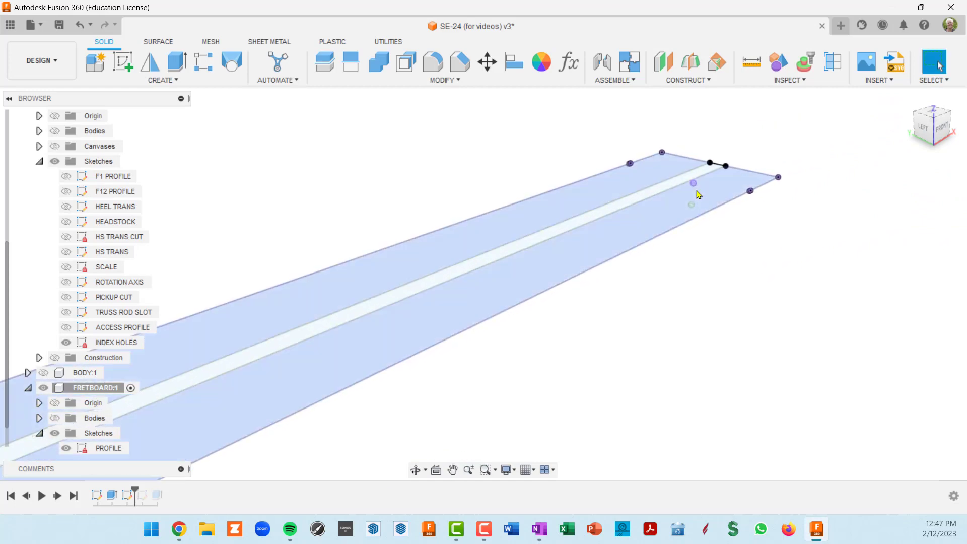
scroll(703, 195, "up", 5)
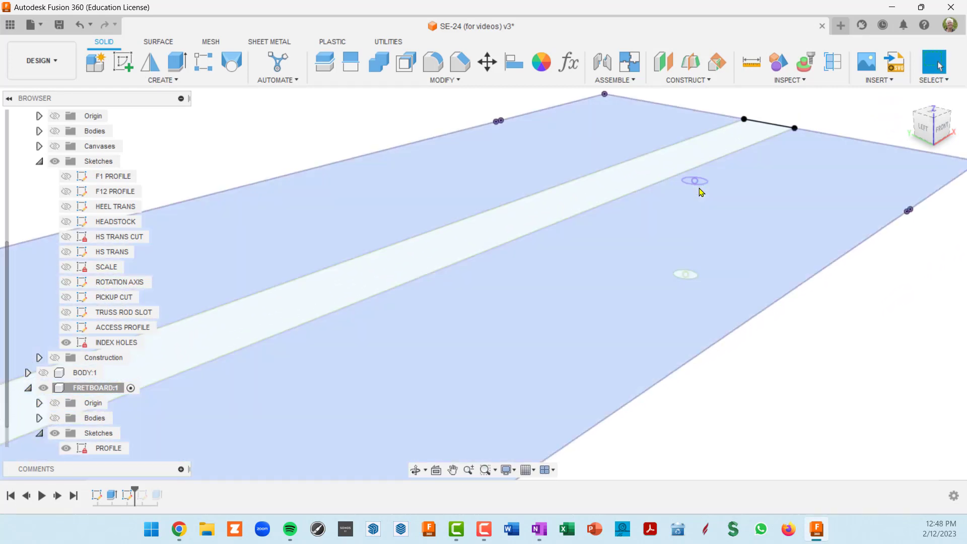
scroll(703, 189, "down", 10)
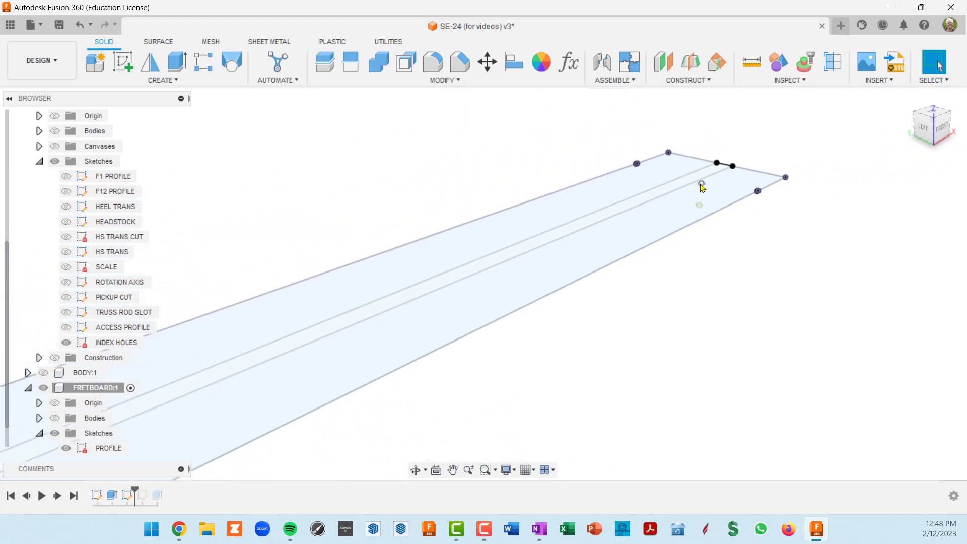
left_click(71, 420)
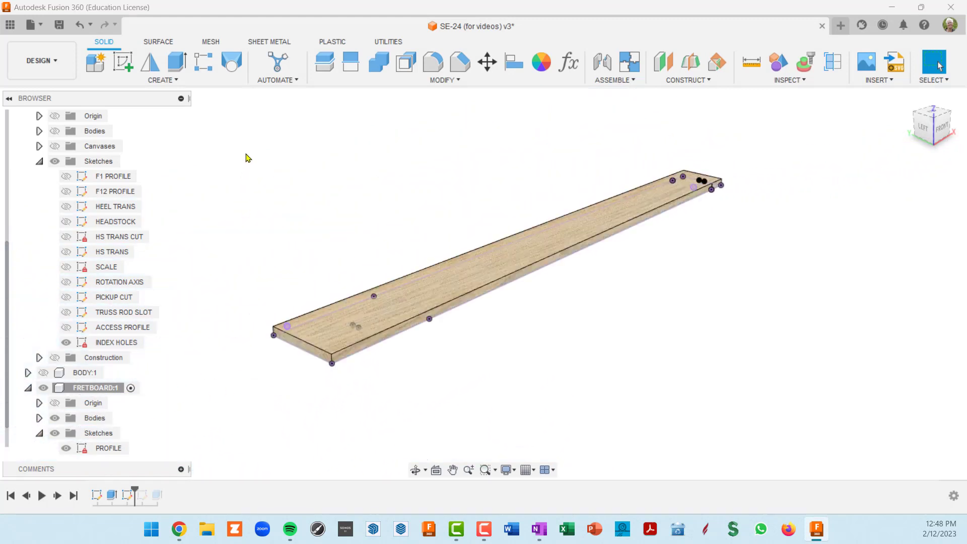
Extrude both projected index hole circles down through the fretboard body as a Cut with the extent type All
left_click(177, 61)
scroll(278, 316, "up", 8)
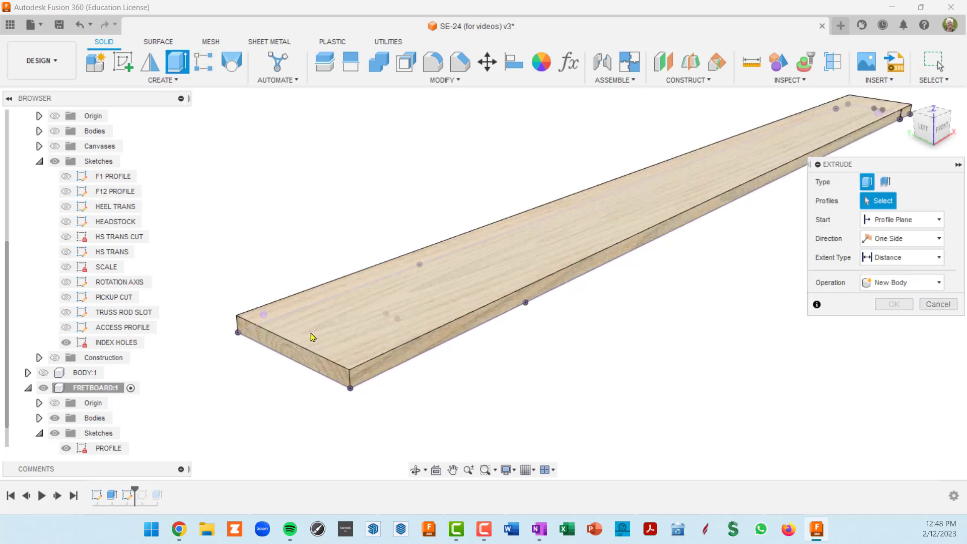
scroll(233, 319, "down", 8)
scroll(378, 283, "up", 10)
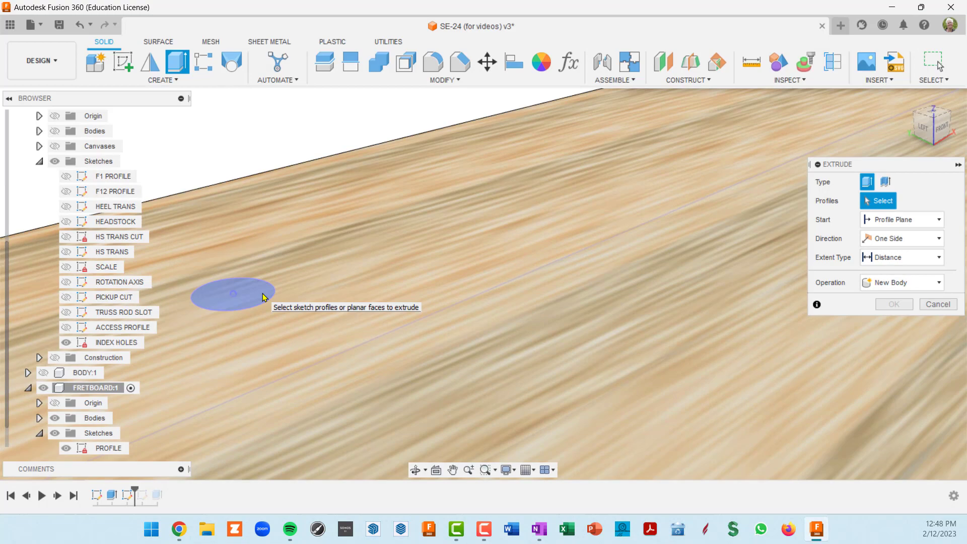
left_click(268, 297)
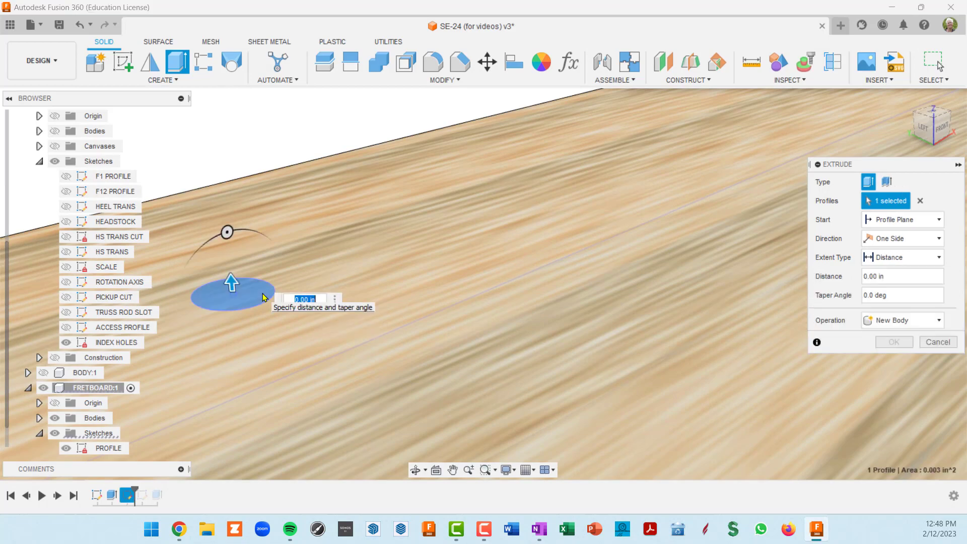
scroll(272, 299, "down", 8)
scroll(224, 389, "up", 4)
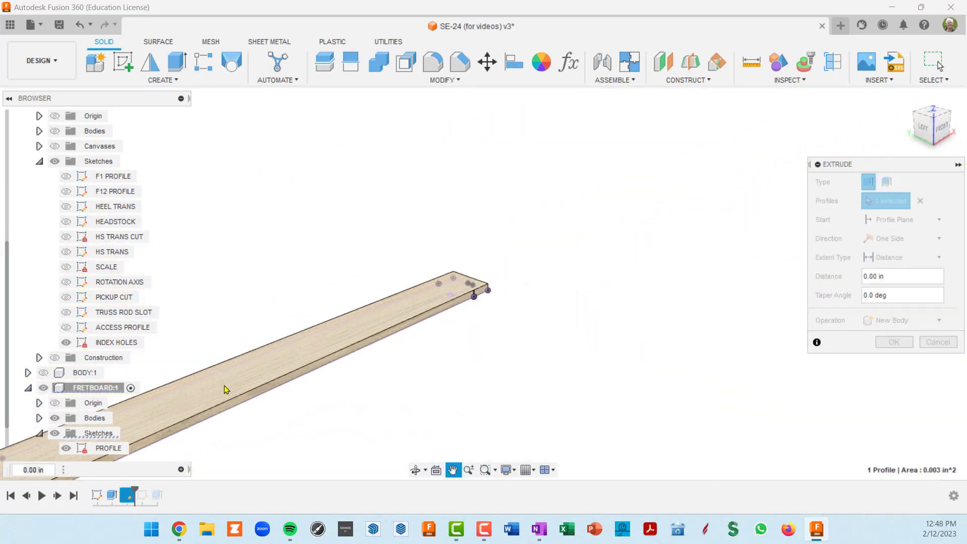
scroll(624, 215, "up", 10)
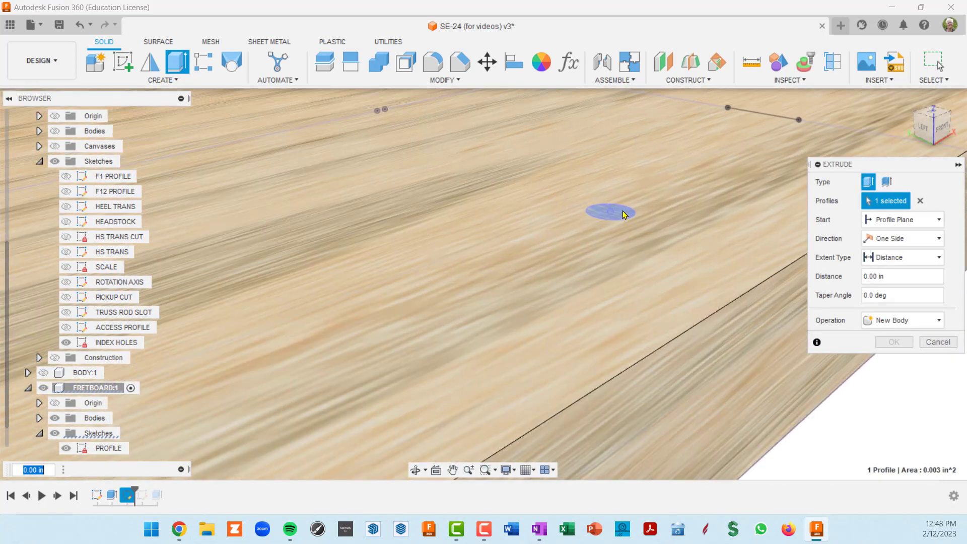
scroll(624, 215, "up", 2)
left_click(615, 219)
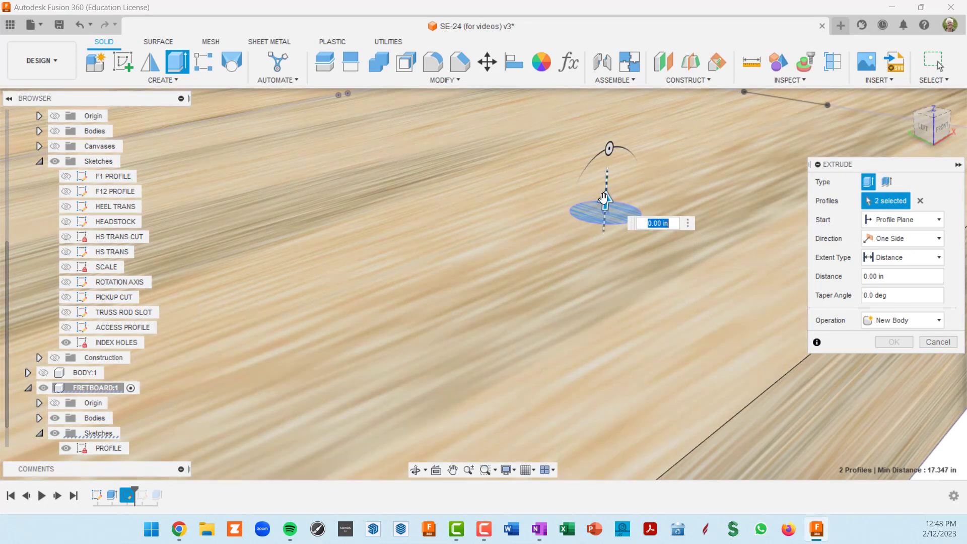
left_click_drag(604, 199, 615, 266)
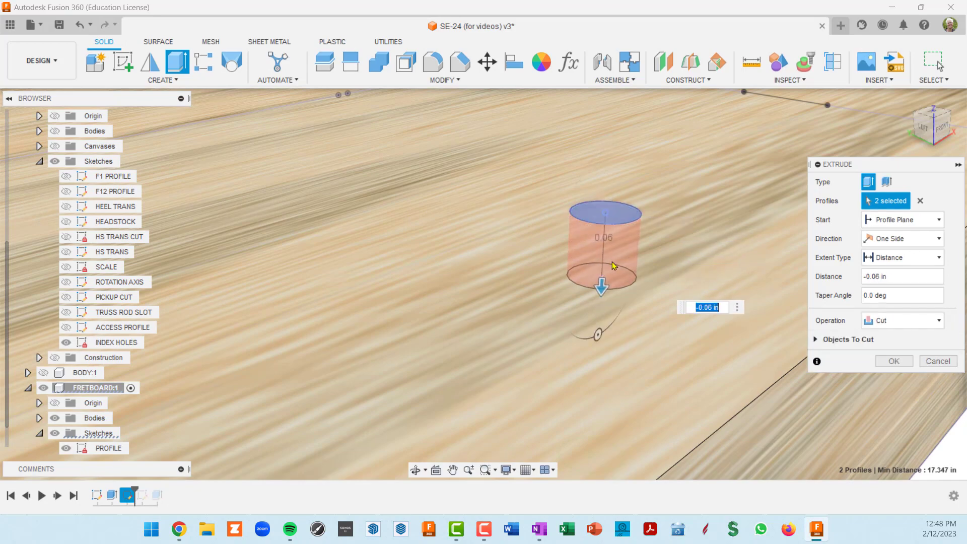
scroll(613, 277, "down", 5)
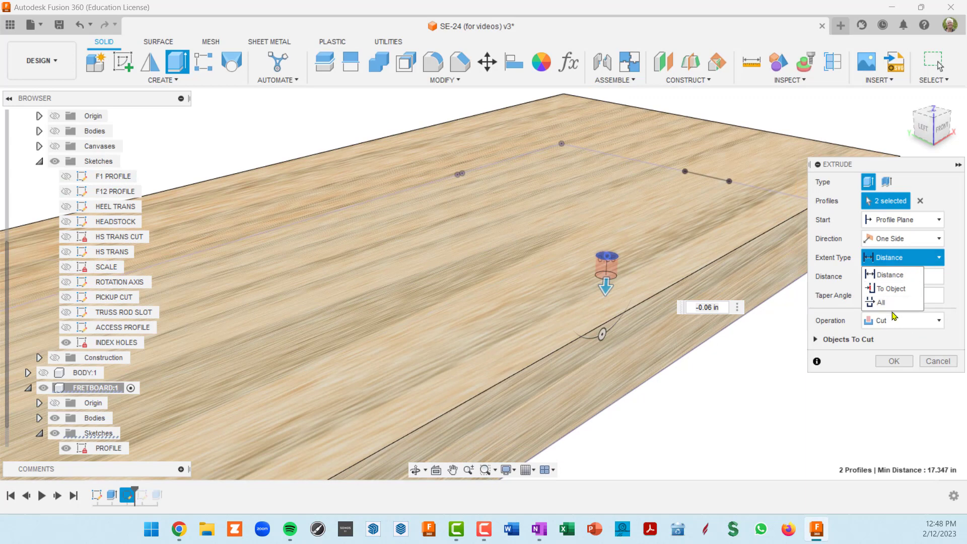
left_click(888, 304)
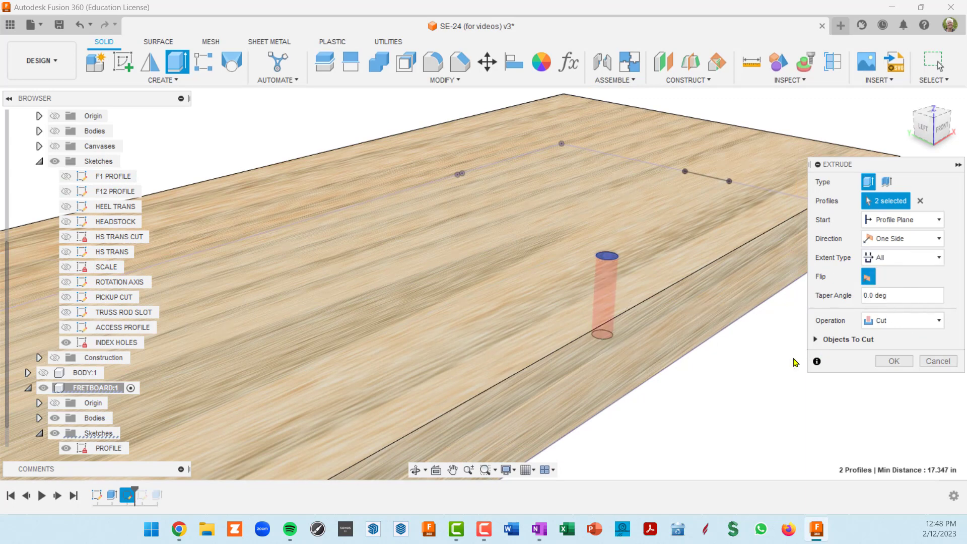
left_click(817, 340)
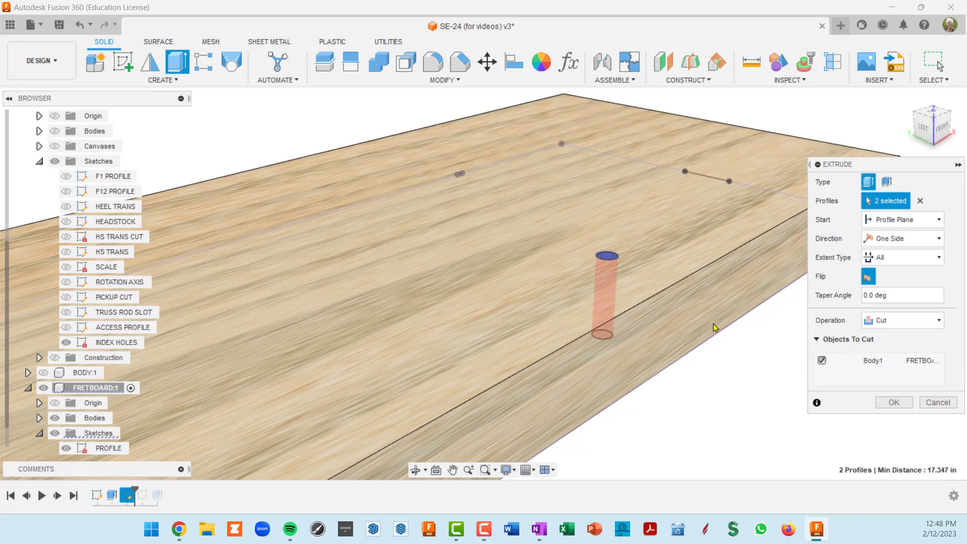
middle_click_drag(747, 310, 692, 309, "shift")
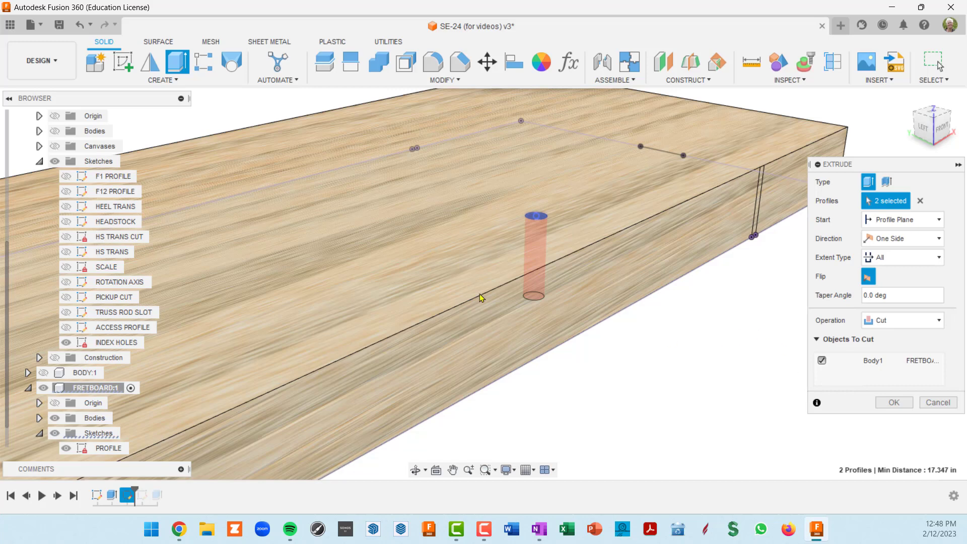
left_click(894, 403)
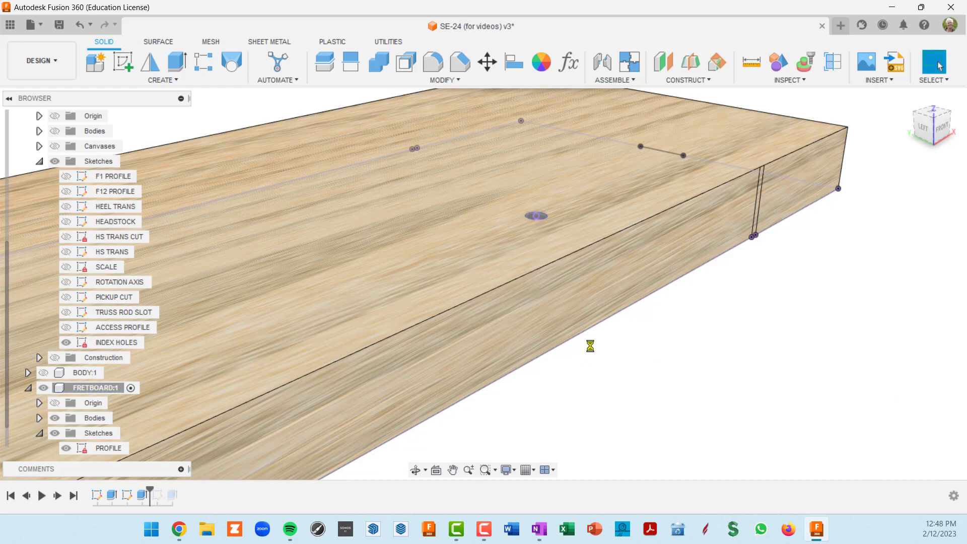
Hide the FRETBOARD component's sketches and inspect the cut index hole at the narrow end
scroll(592, 346, "down", 3)
scroll(596, 293, "down", 5)
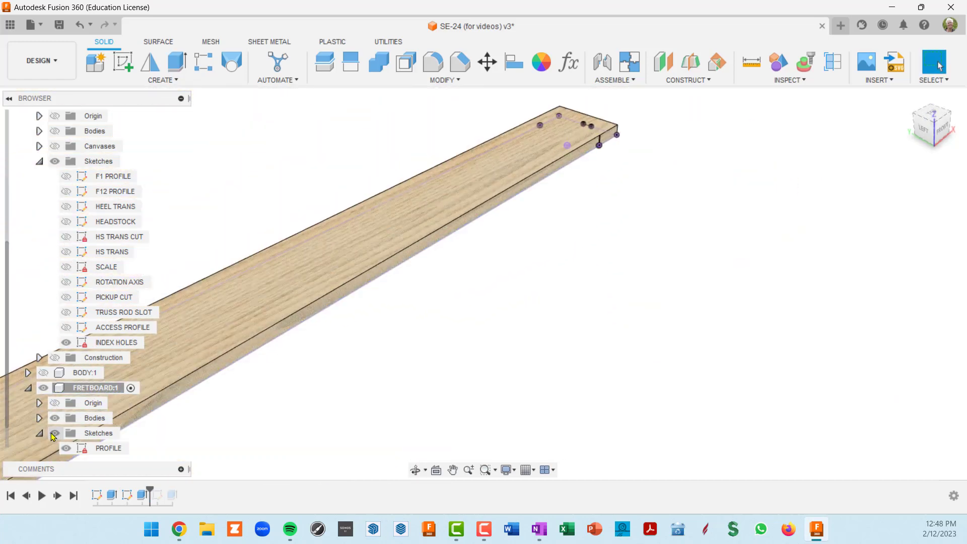
left_click(55, 433)
scroll(548, 300, "up", 6)
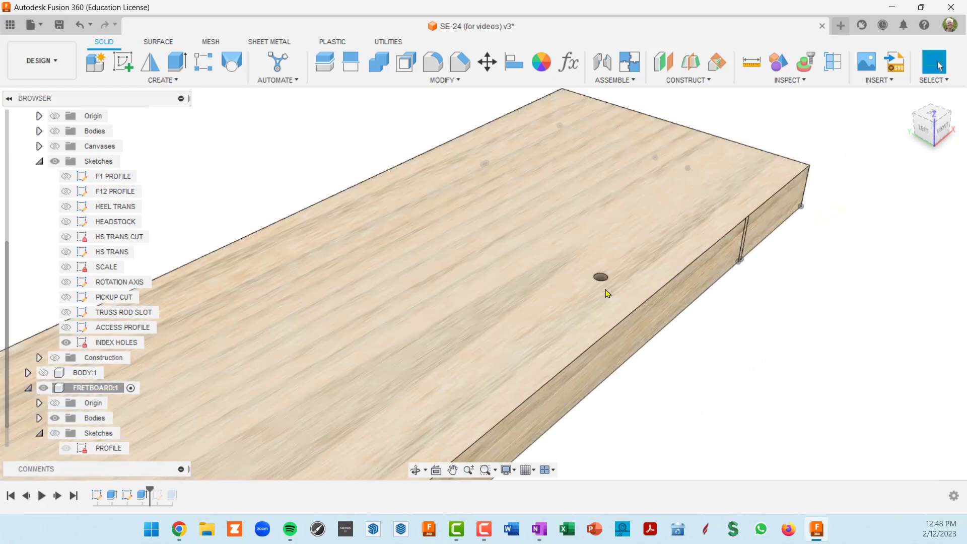
scroll(606, 289, "up", 4)
scroll(598, 272, "down", 6)
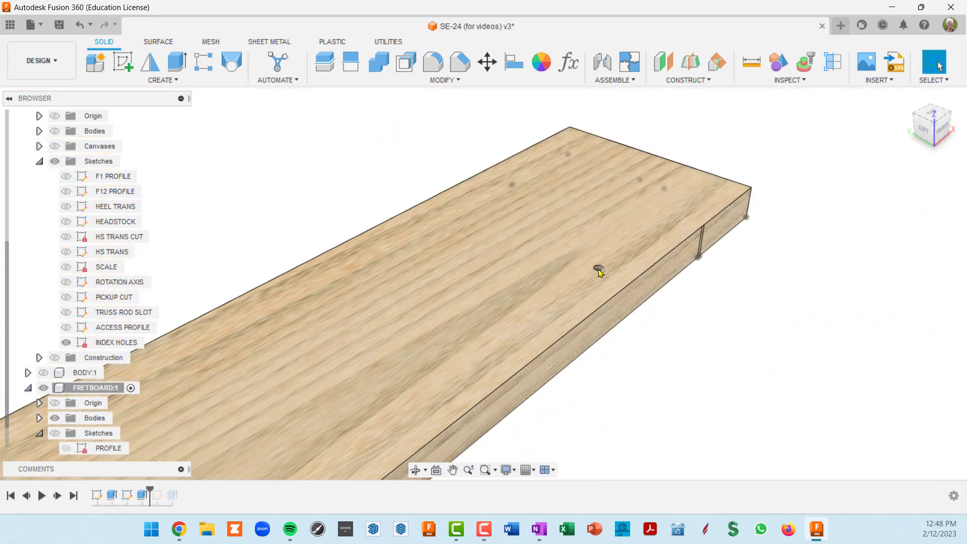
Inspect the cut index hole at the fretboard's wide end, and then view the whole fretboard
scroll(598, 269, "down", 5)
middle_click_drag(594, 271, 819, 36)
scroll(678, 154, "up", 2)
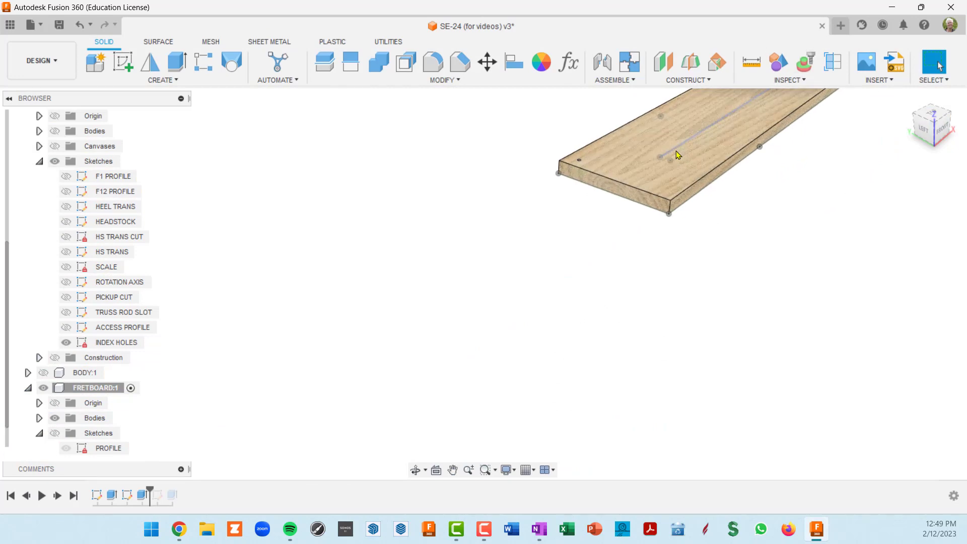
middle_click_drag(678, 155, 488, 242)
scroll(598, 272, "up", 6)
scroll(676, 264, "down", 3)
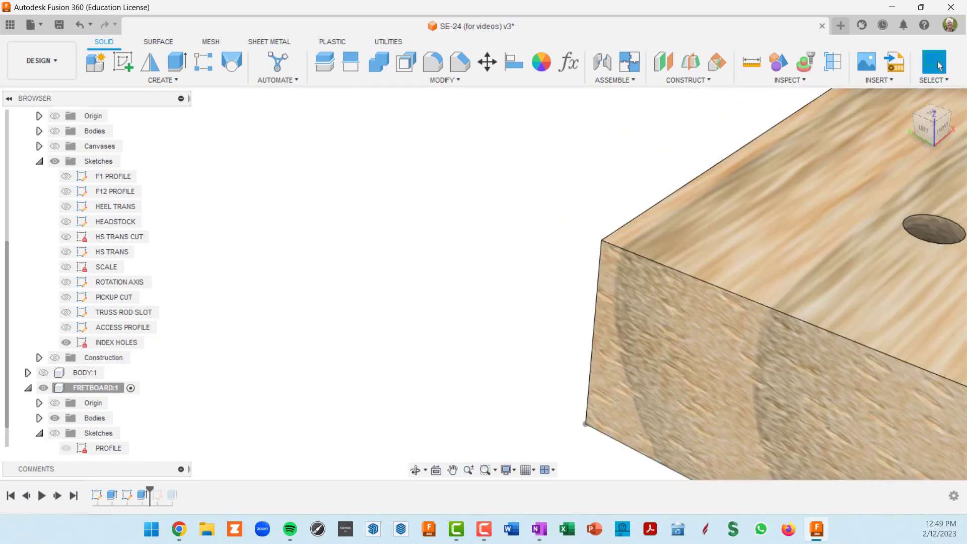
middle_click_drag(907, 231, 492, 244)
scroll(490, 244, "up", 2)
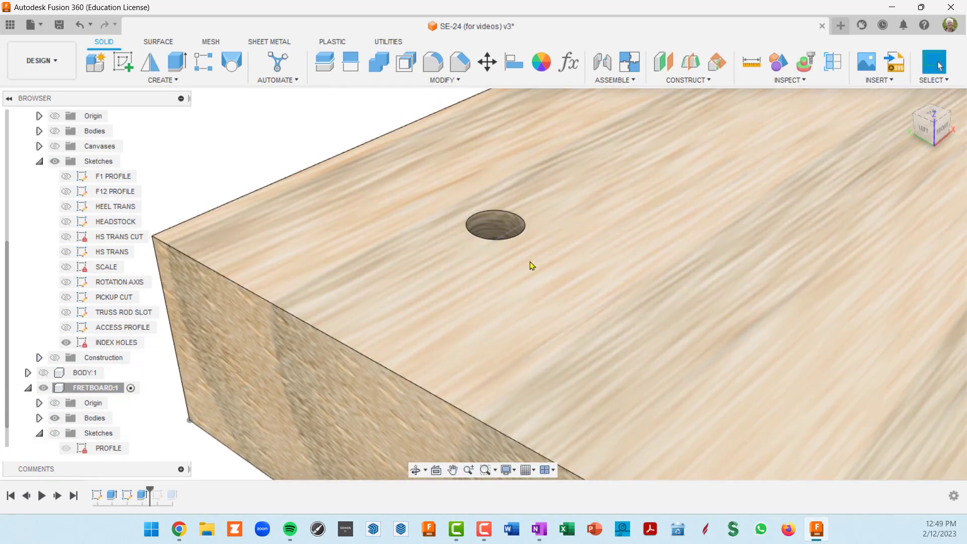
scroll(532, 265, "down", 5)
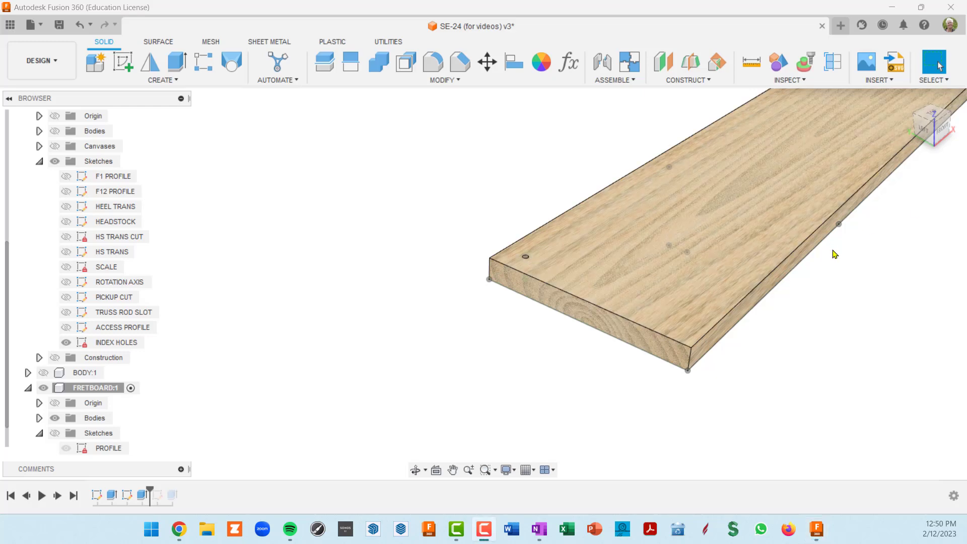
middle_click_drag(844, 266, 657, 319)
scroll(740, 283, "down", 4)
middle_click_drag(754, 256, 605, 343)
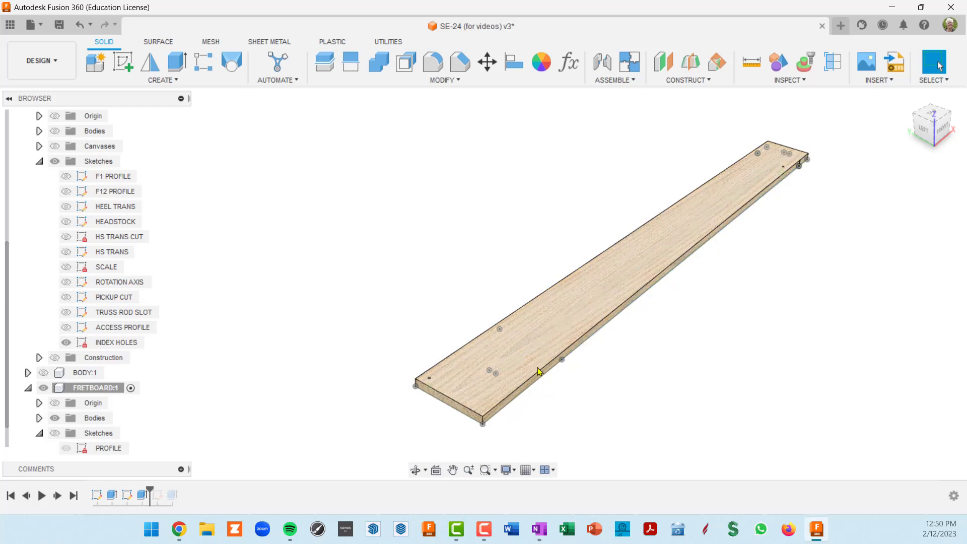
middle_click_drag(542, 370, 583, 274)
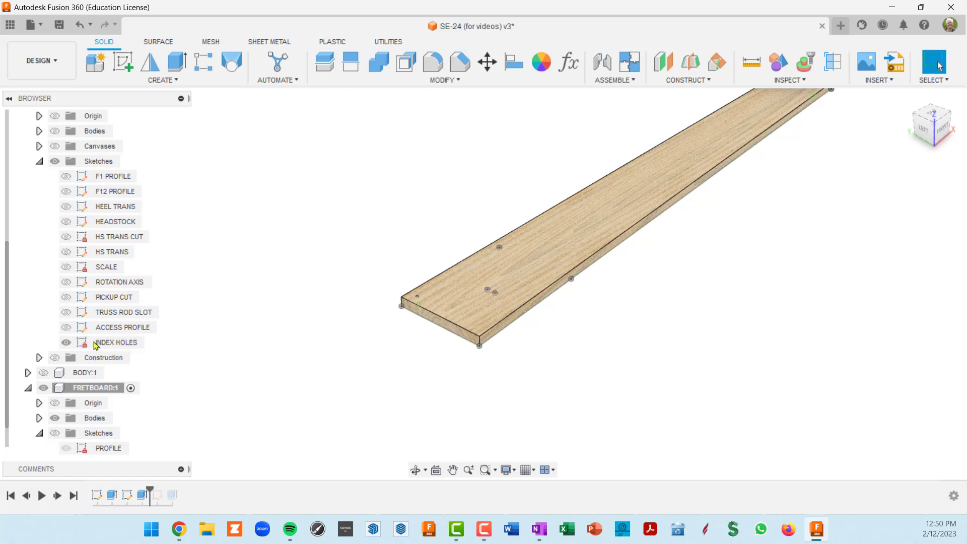
Show the neck's SCALE sketch and examine its fret lines extending past the fretboard's edge at the wide end
scroll(96, 190, "up", 3)
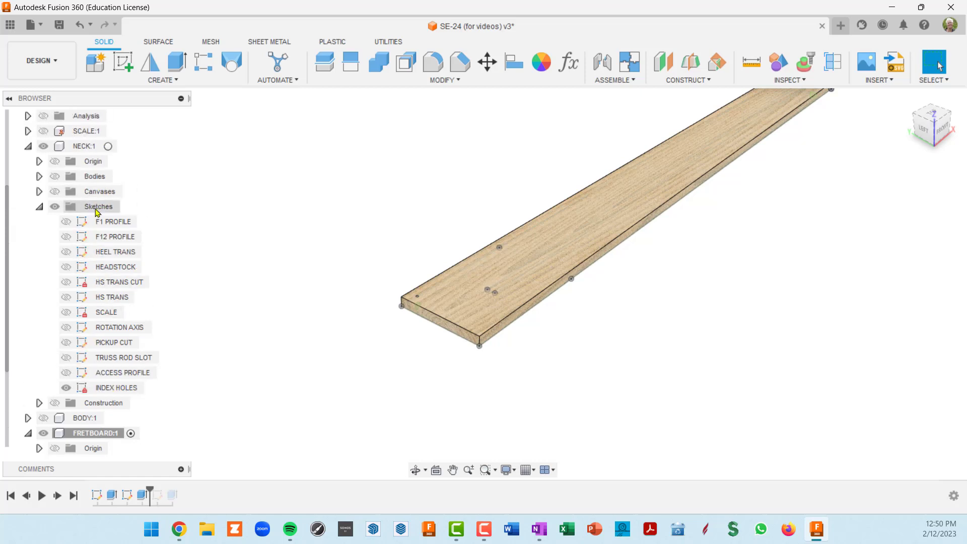
left_click(66, 313)
scroll(512, 361, "up", 5)
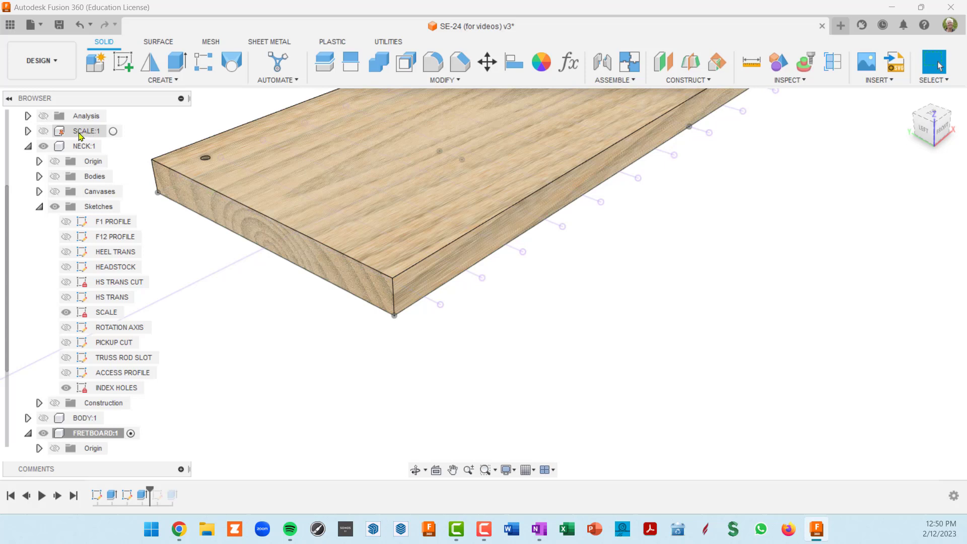
scroll(439, 332, "up", 10)
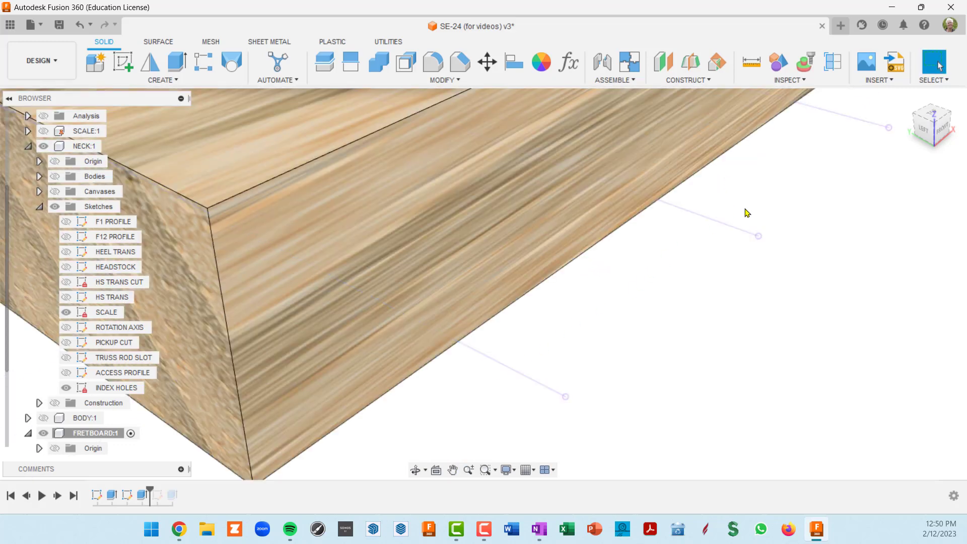
scroll(725, 225, "down", 5)
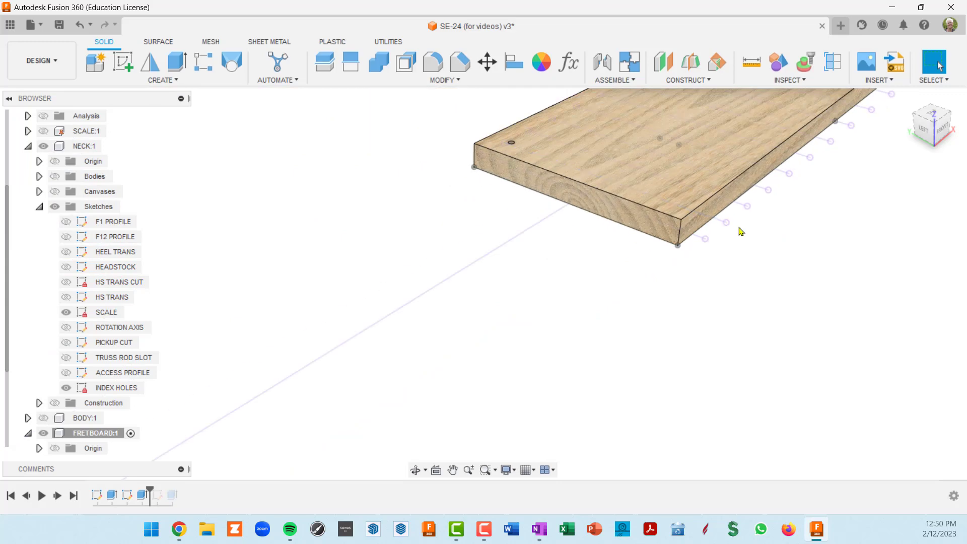
middle_click_drag(740, 231, 568, 258)
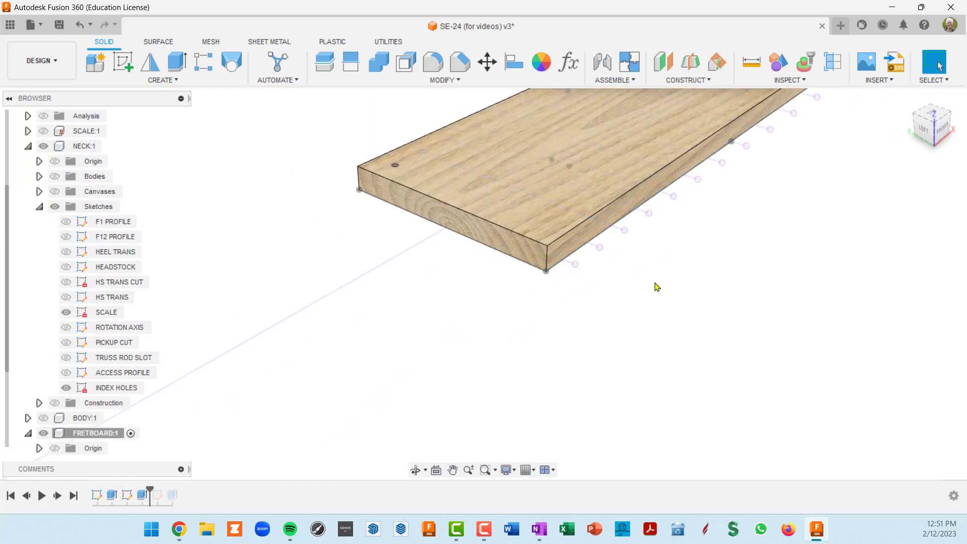
scroll(600, 289, "up", 2)
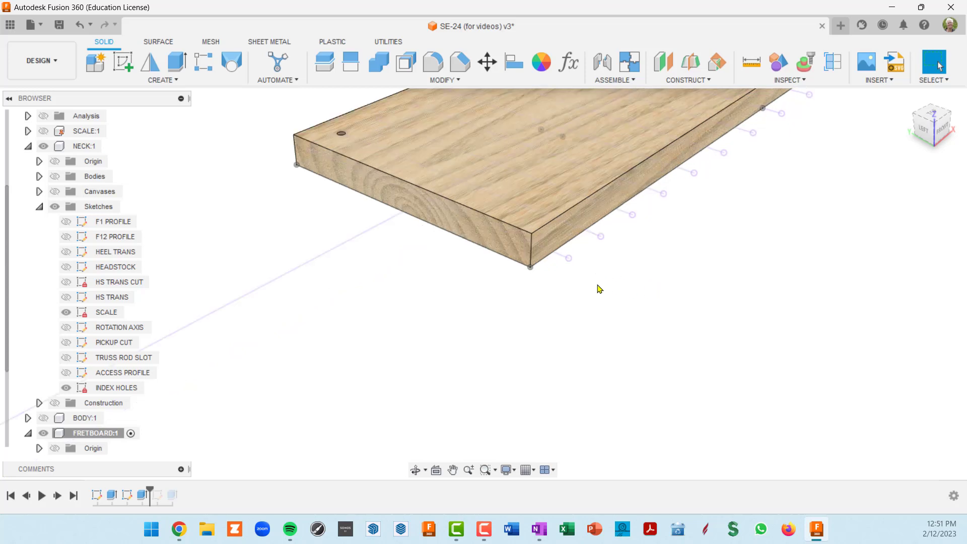
Start a new sketch on the top face of the fretboard in the active FRETBOARD component
key("Return")
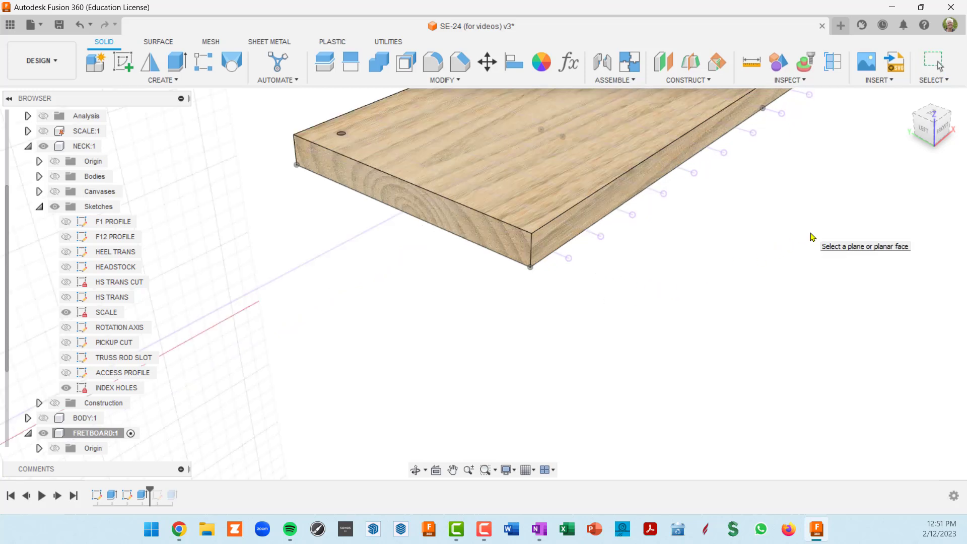
scroll(721, 257, "down", 6)
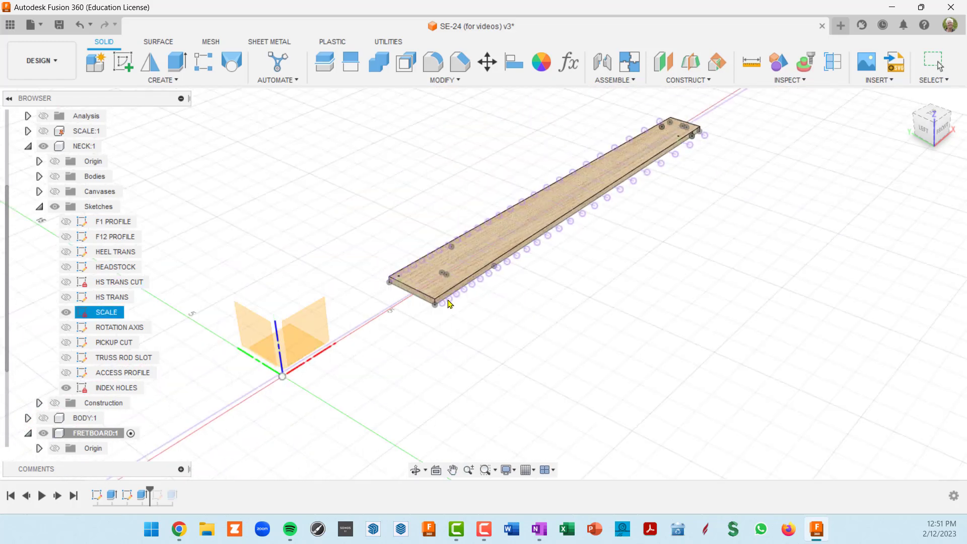
middle_click_drag(493, 298, 553, 237)
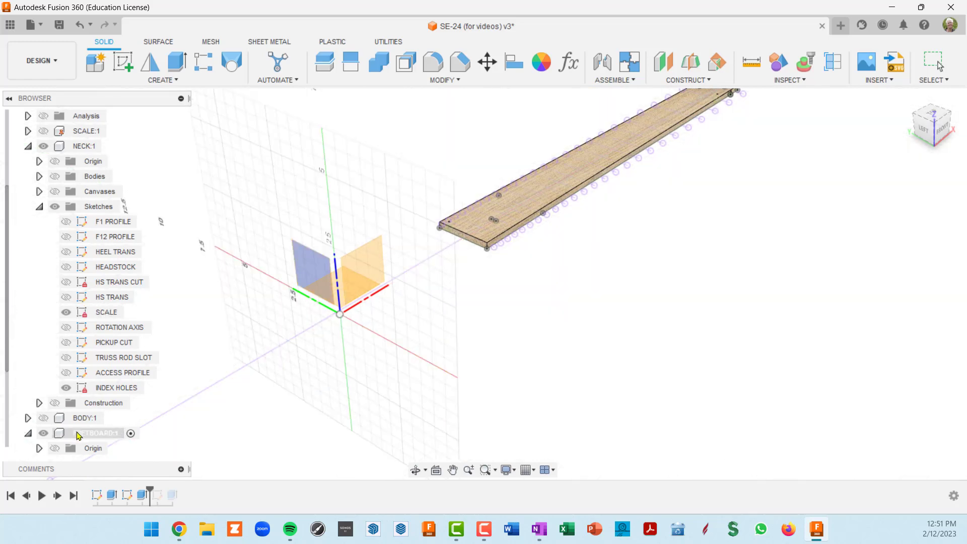
scroll(115, 433, "down", 2)
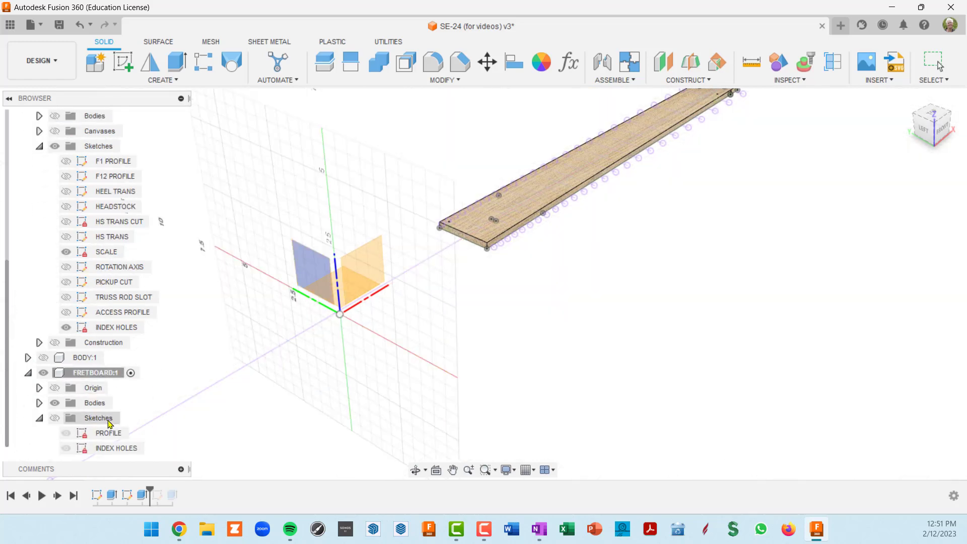
left_click(129, 67)
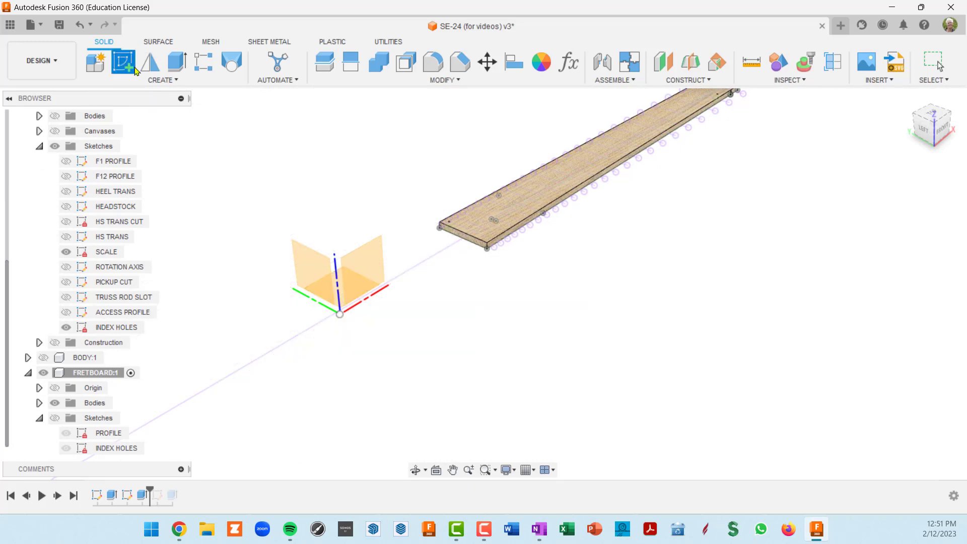
left_click(494, 217)
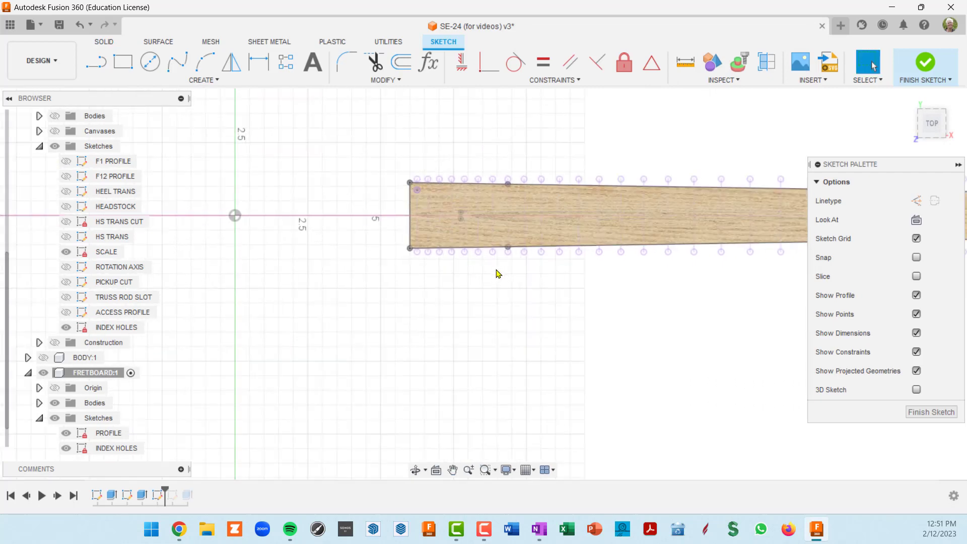
Start projecting the SCALE sketch's fret lines with the projection link kept, selecting the first five from the wide end
key("p")
scroll(492, 274, "up", 5)
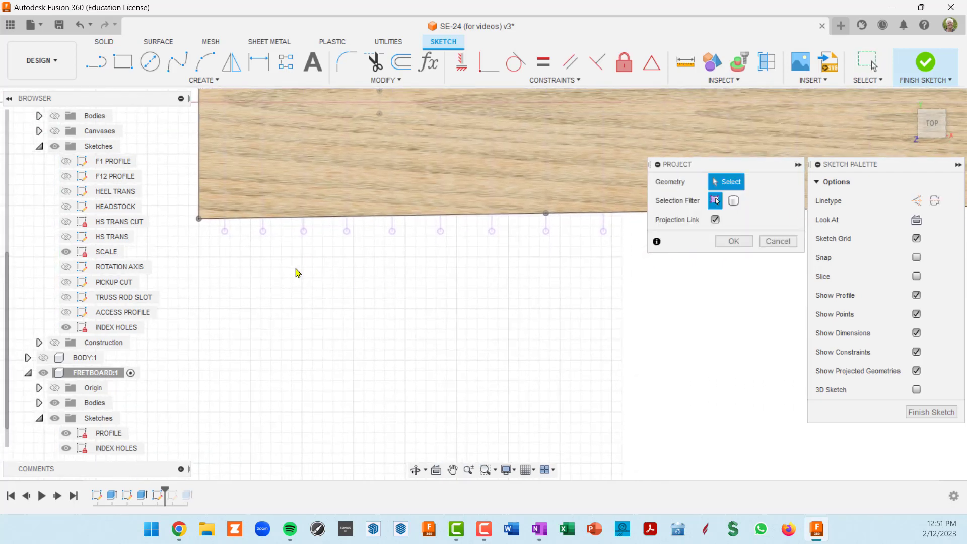
scroll(263, 246, "up", 3)
left_click(197, 214)
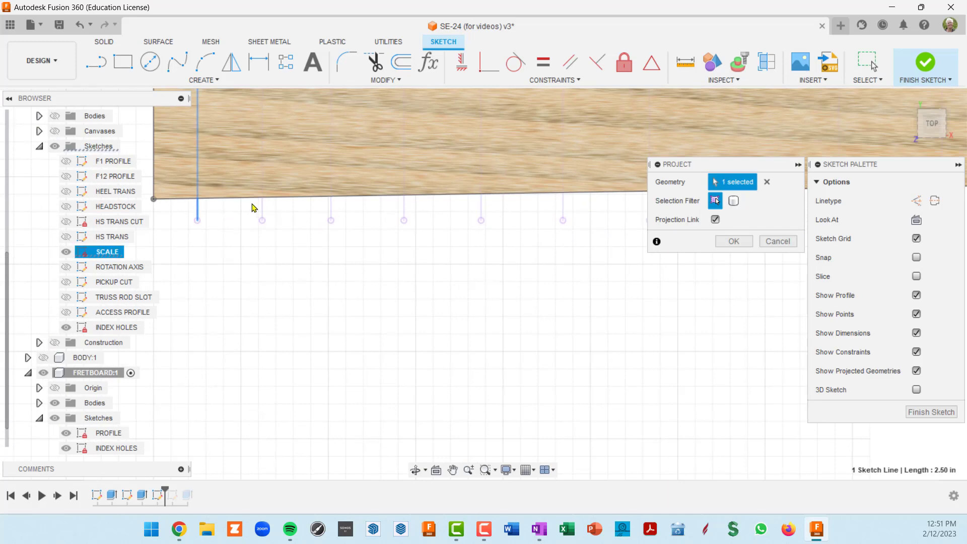
left_click(262, 211)
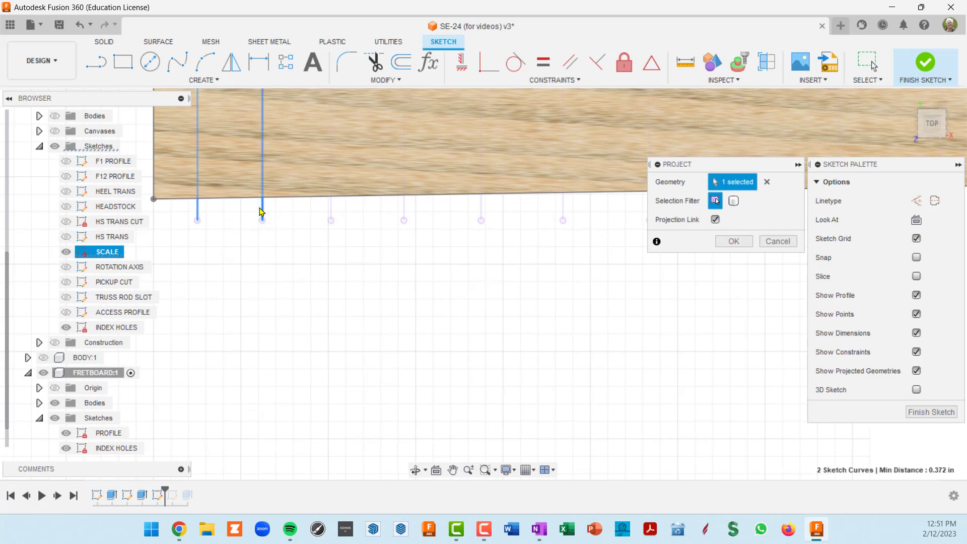
left_click(332, 213)
left_click(405, 211)
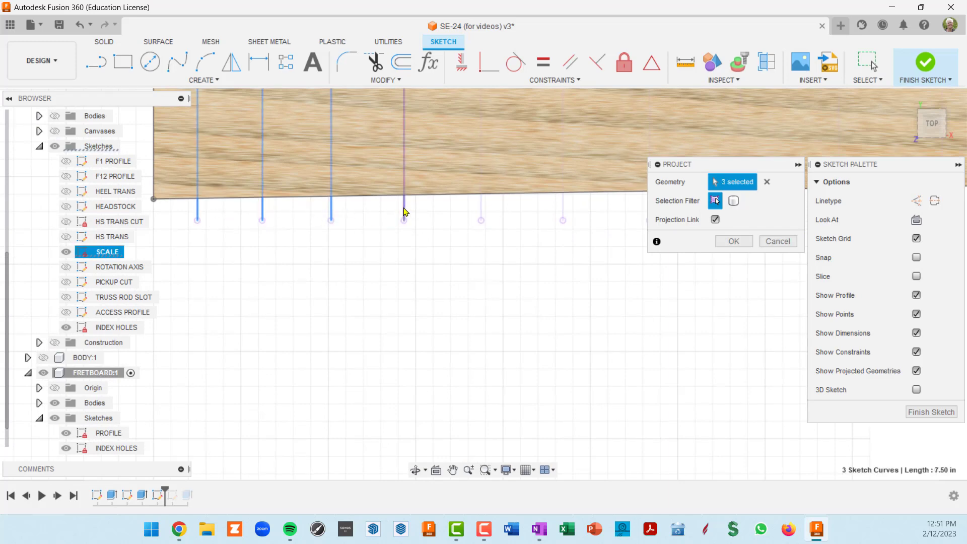
left_click(482, 212)
Add the sixth to tenth fret lines from the wide end to the Project selection
scroll(514, 328, "down", 3)
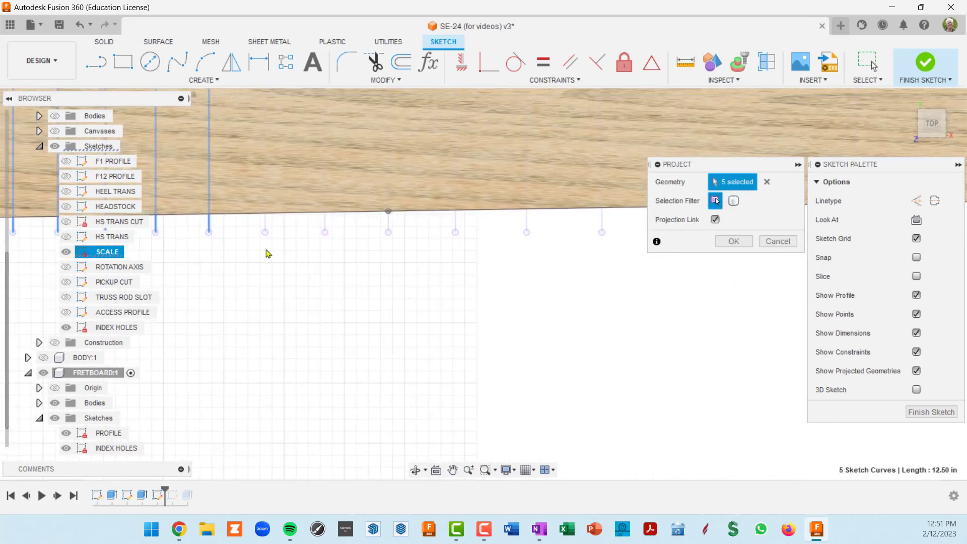
left_click(325, 228)
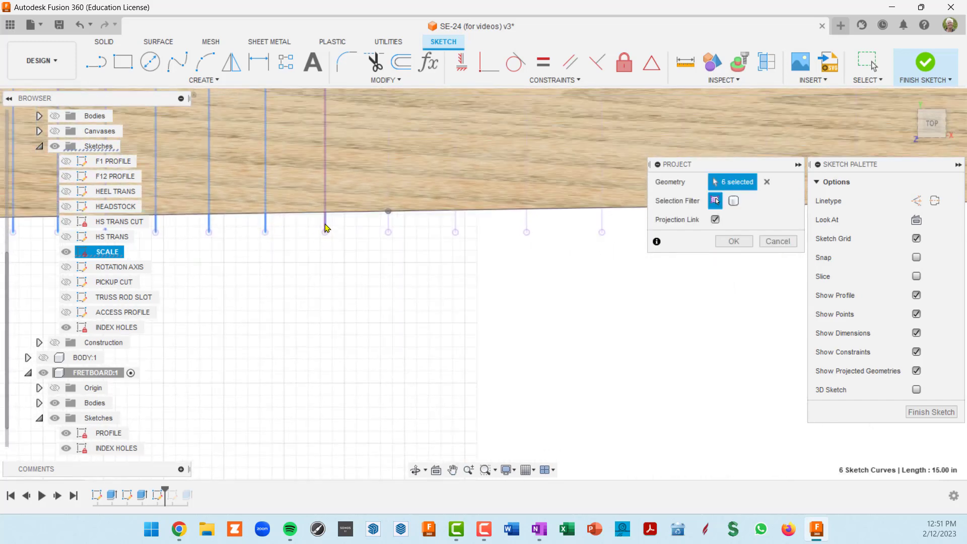
left_click(389, 228)
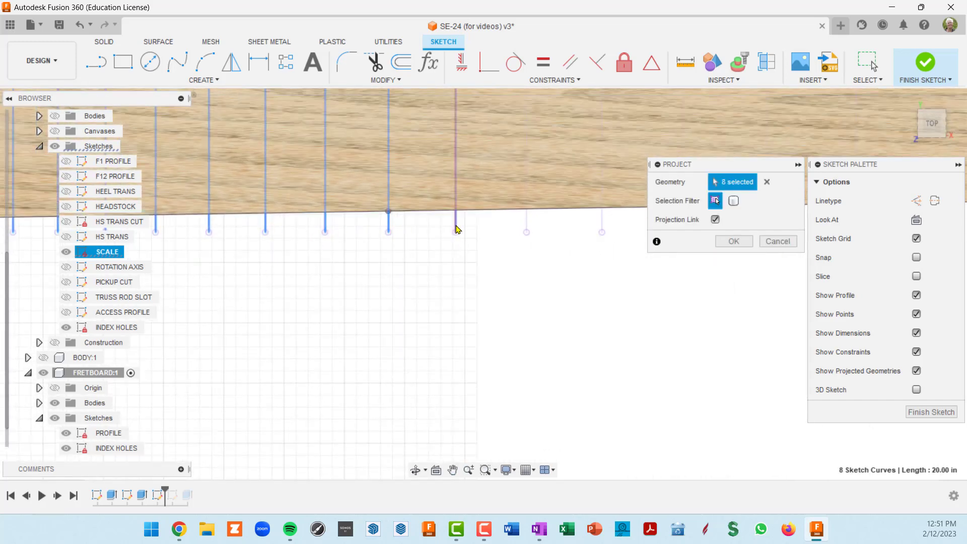
left_click(456, 228)
left_click(527, 227)
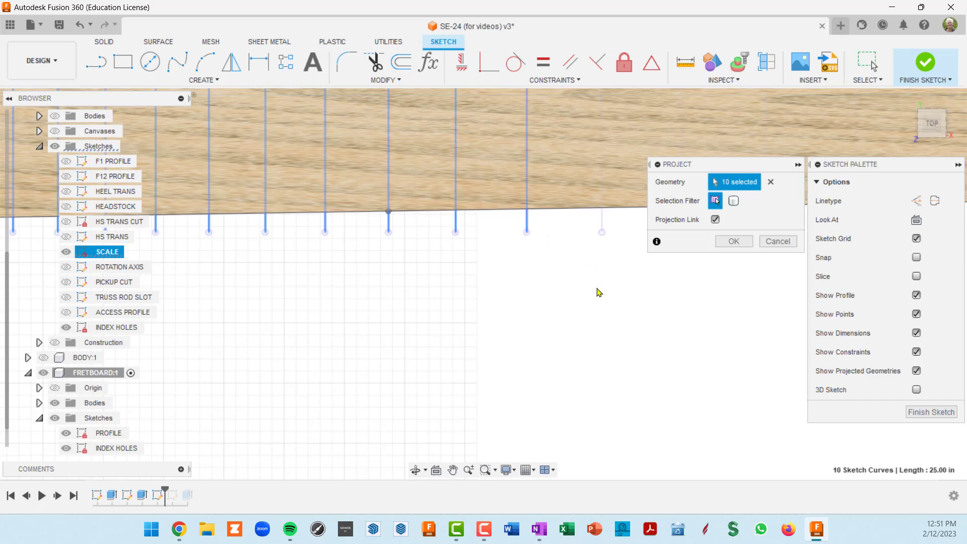
Add the eleventh to thirteenth fret lines from the wide end to the Project selection
scroll(587, 337, "down", 3)
middle_click_drag(586, 334, 421, 328)
scroll(468, 276, "up", 3)
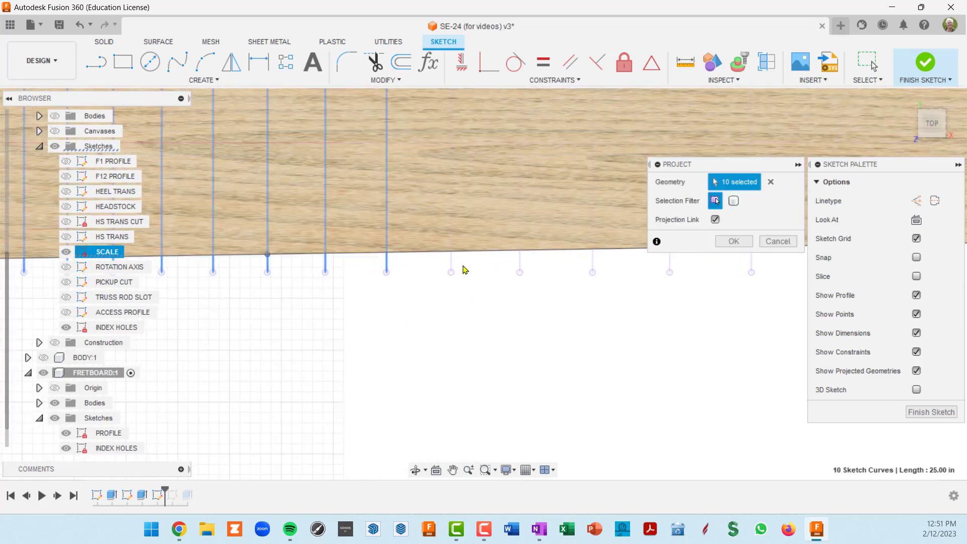
left_click(451, 263)
left_click(520, 263)
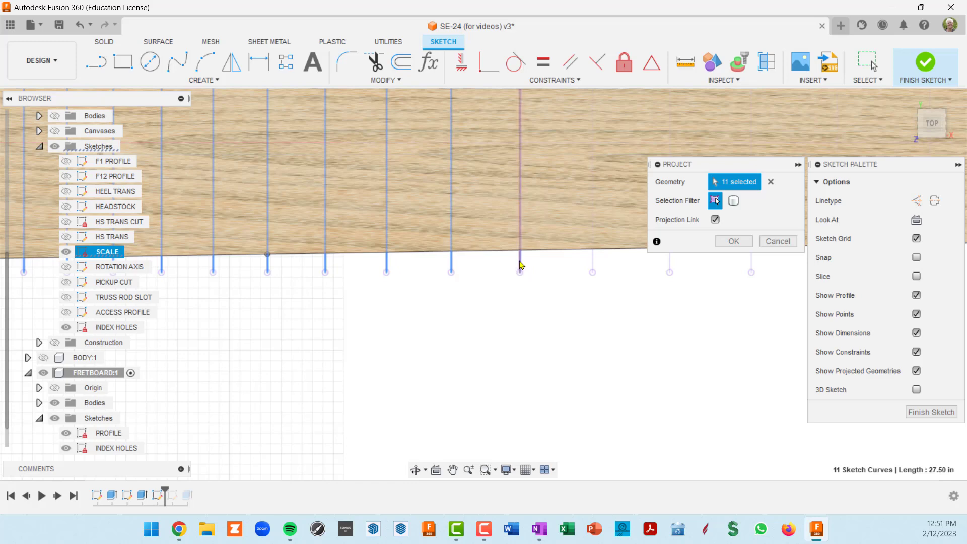
left_click(594, 265)
Add the fourteenth to seventeenth fret lines from the wide end to the Project selection
middle_click_drag(551, 346, 252, 351)
left_click(347, 275)
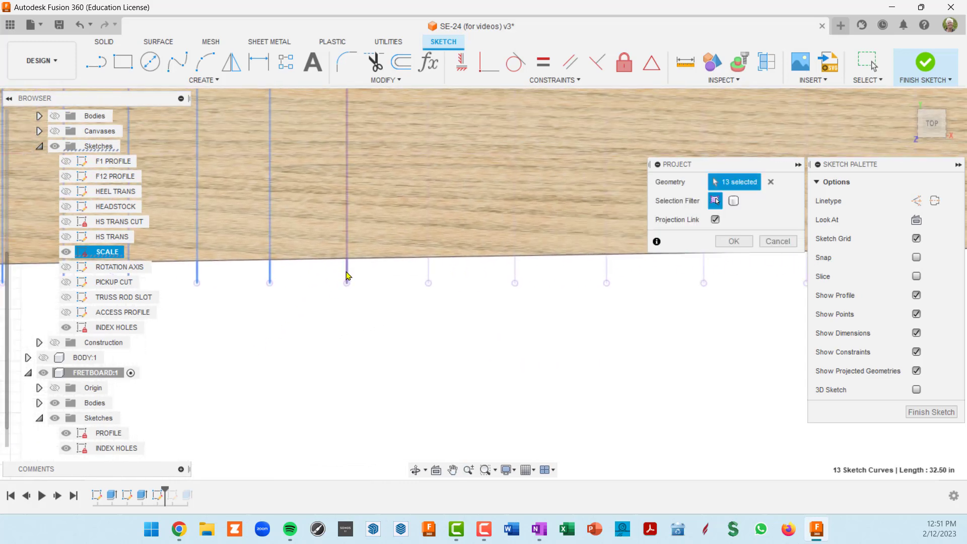
left_click(429, 272)
left_click(517, 268)
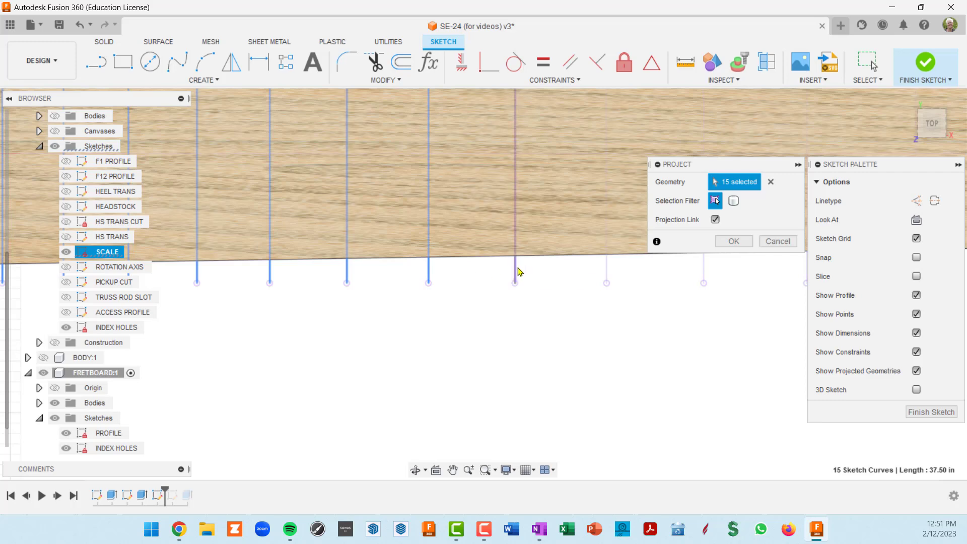
left_click(608, 269)
scroll(650, 348, "down", 4)
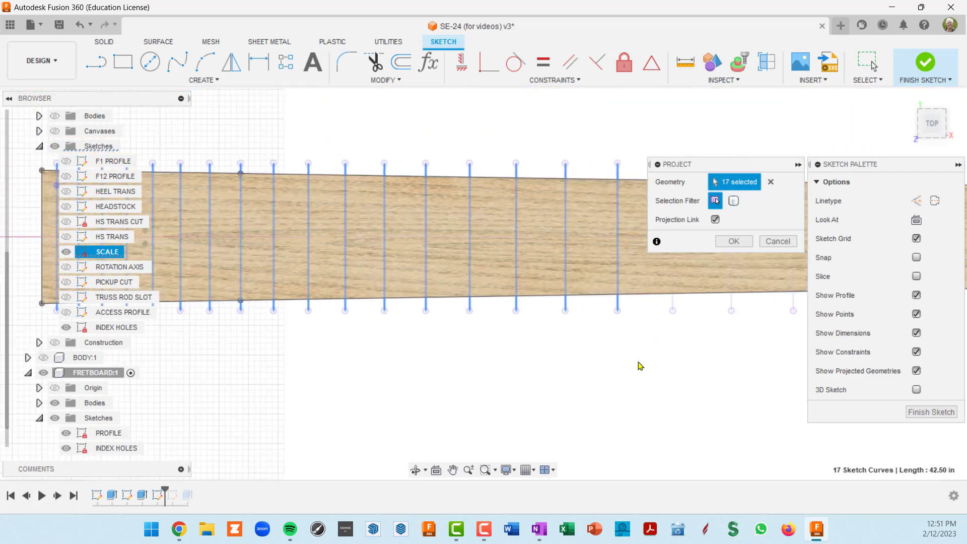
Add the eighteenth to twenty-first fret lines from the wide end to the Project selection
scroll(638, 364, "up", 1)
middle_click_drag(617, 357, 275, 304)
left_click(337, 243)
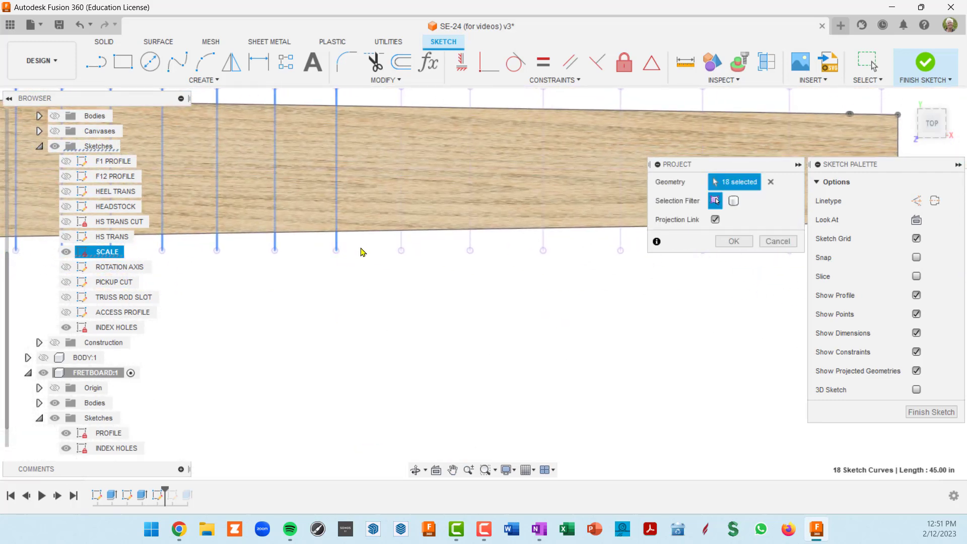
left_click(401, 244)
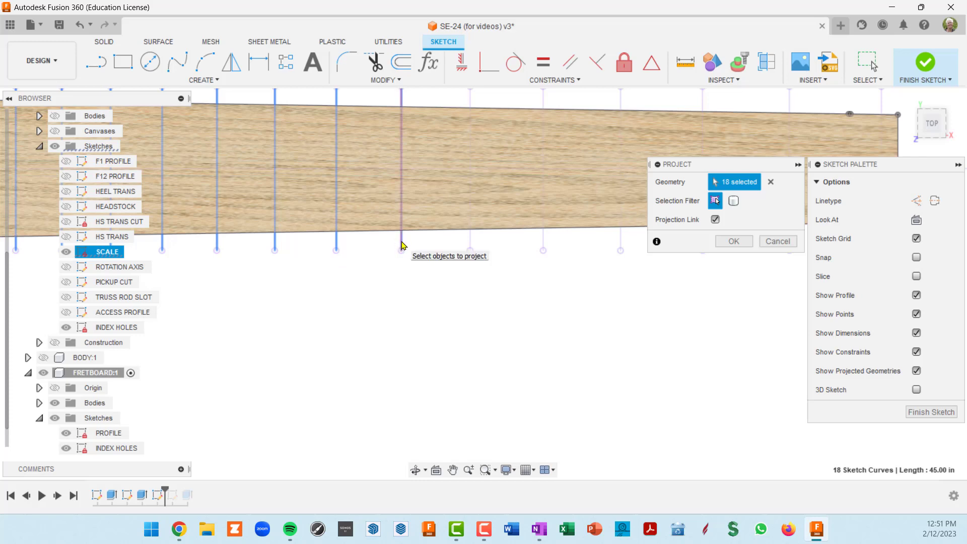
left_click(470, 244)
left_click(544, 251)
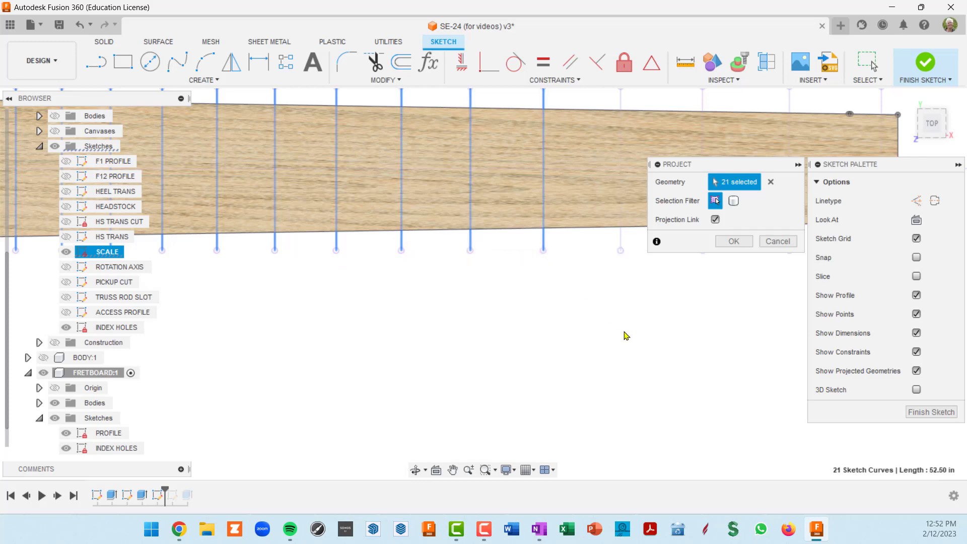
Add the last four fret lines at the fretboard's narrow end to the Project selection
middle_click_drag(590, 329, 395, 319)
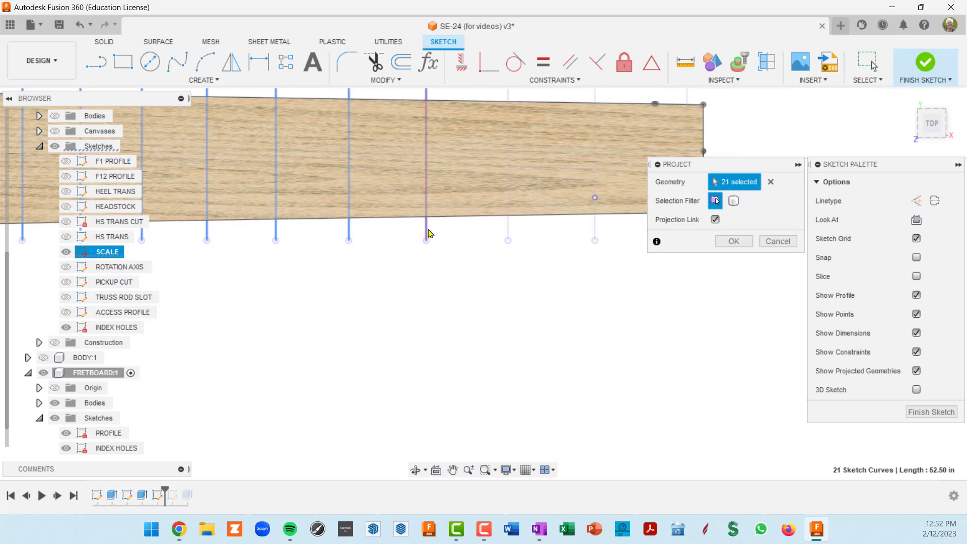
left_click(428, 233)
left_click(507, 232)
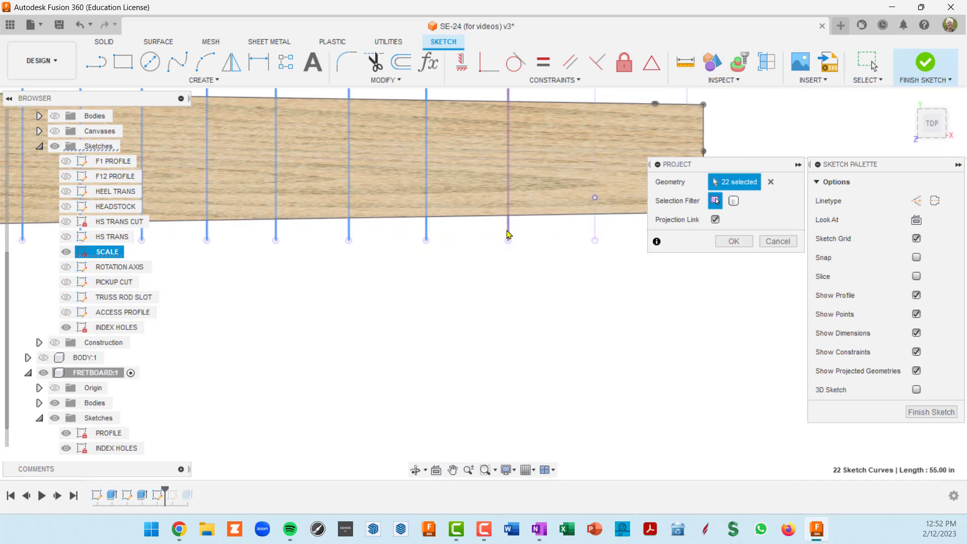
left_click(598, 227)
middle_click_drag(522, 280, 385, 261)
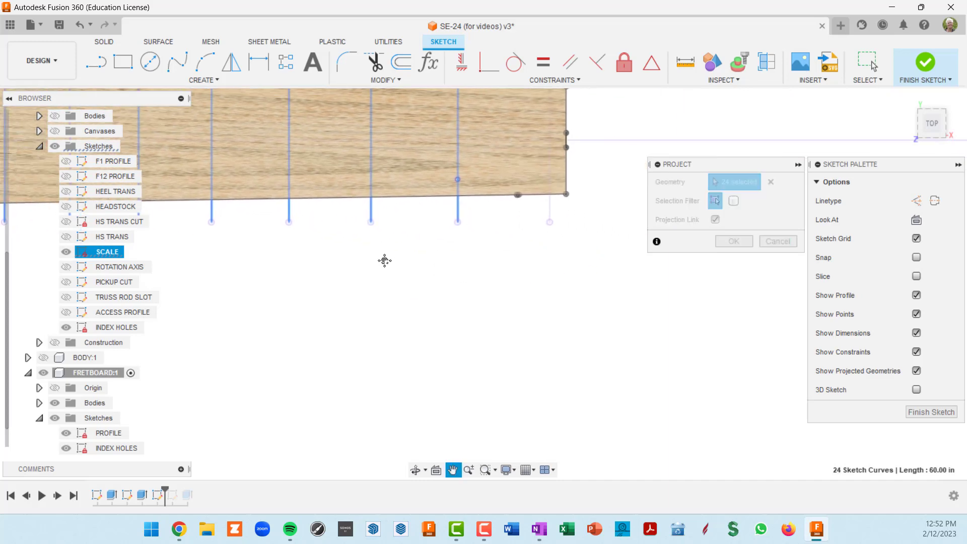
scroll(566, 218, "up", 1)
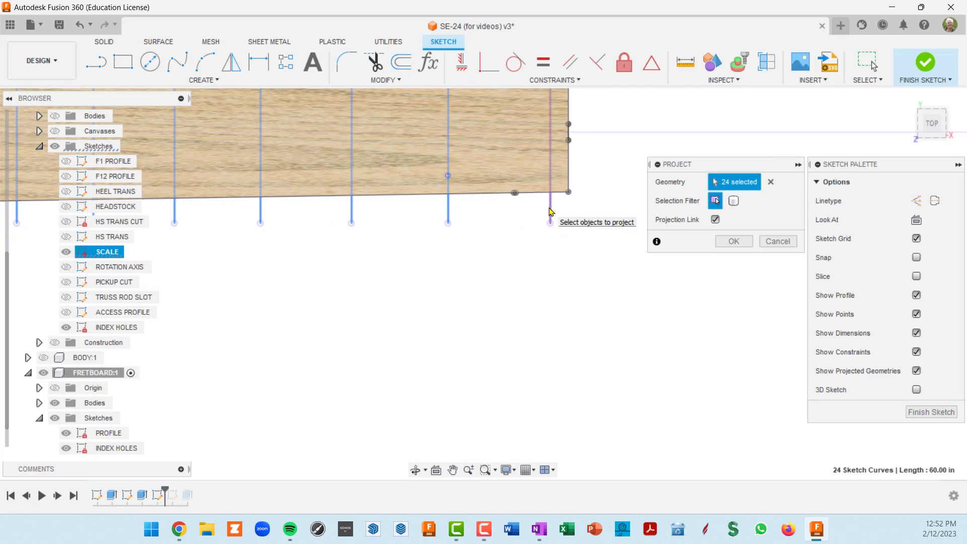
left_click(551, 210)
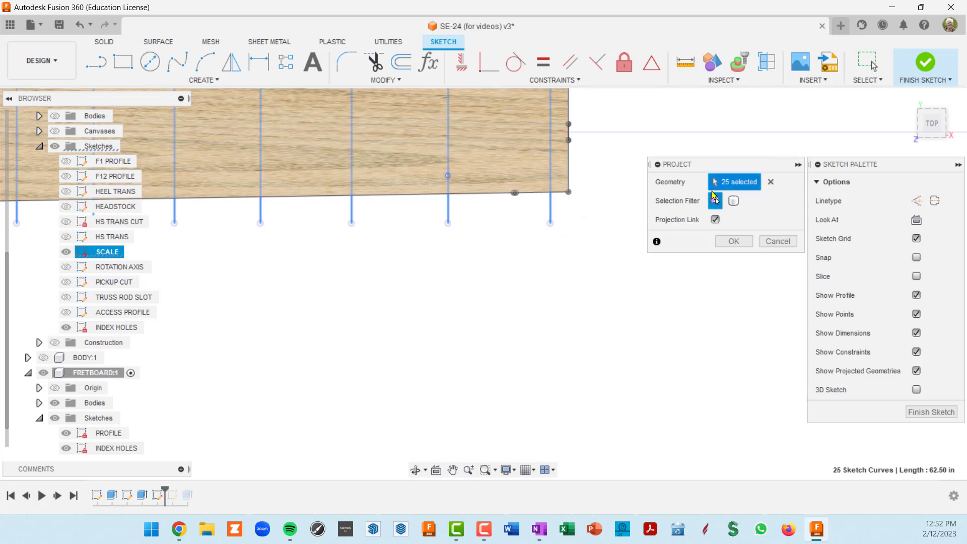
Turn off the projection link and complete the projection of all selected fret lines
scroll(650, 267, "down", 5)
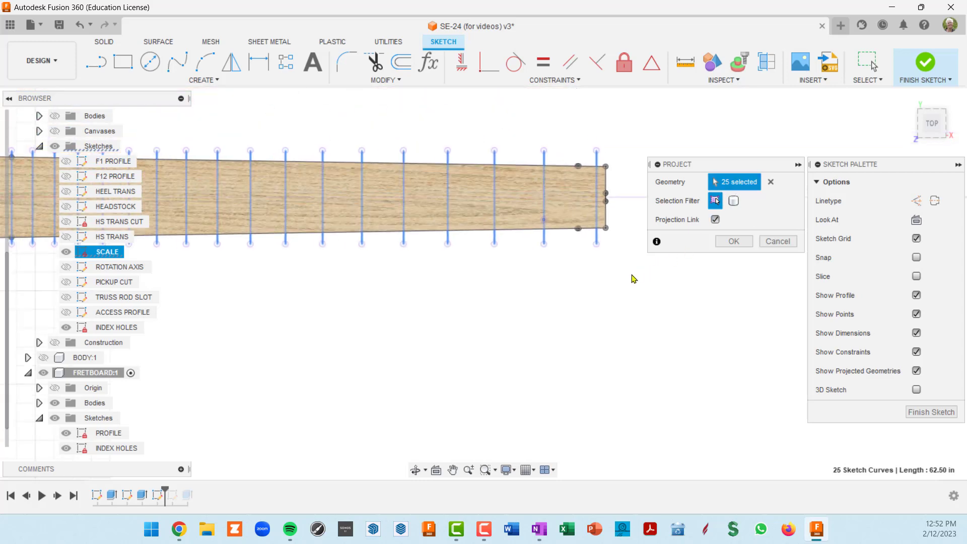
middle_click_drag(577, 300, 591, 291)
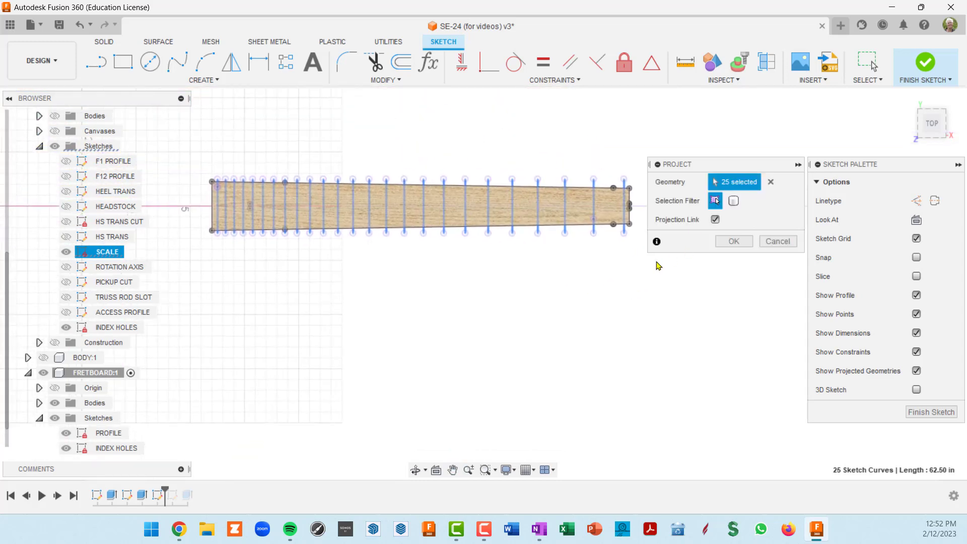
left_click(716, 220)
scroll(582, 194, "up", 5)
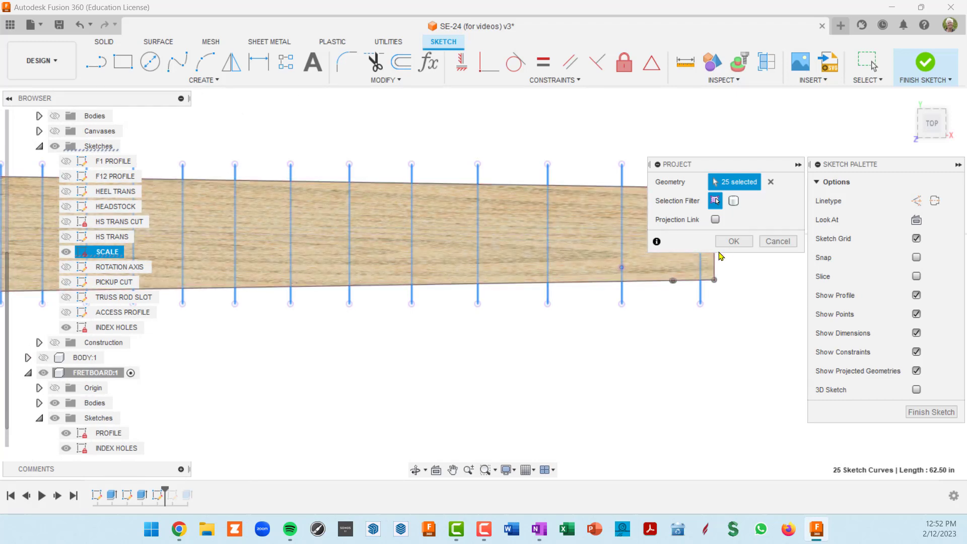
middle_click_drag(713, 265, 658, 259)
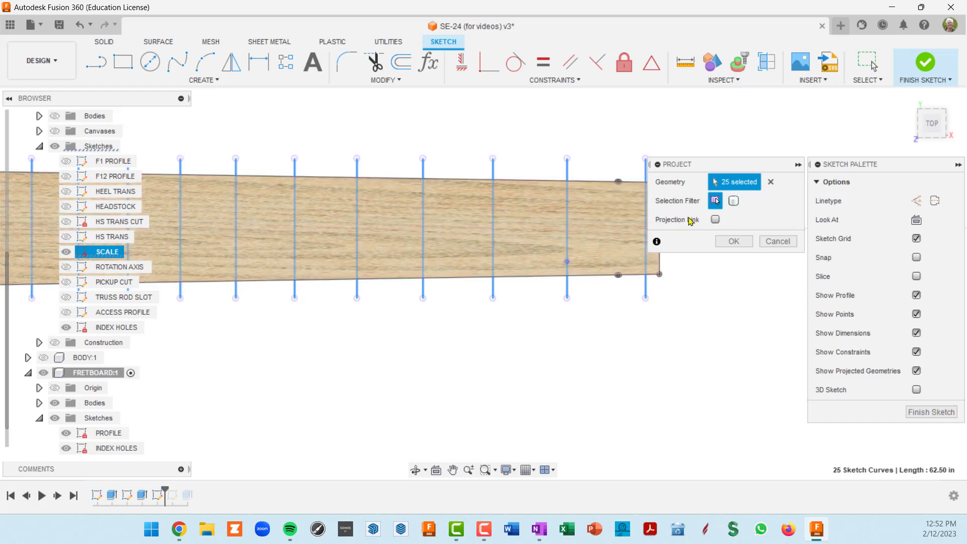
left_click(733, 241)
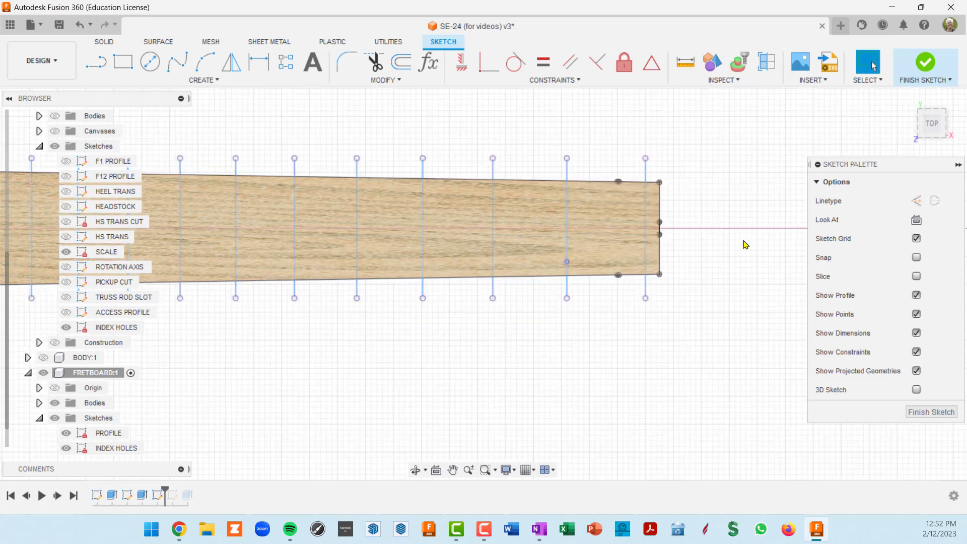
Rename the new fretboard sketch holding the projected fret lines as SLOTS
scroll(579, 283, "up", 8)
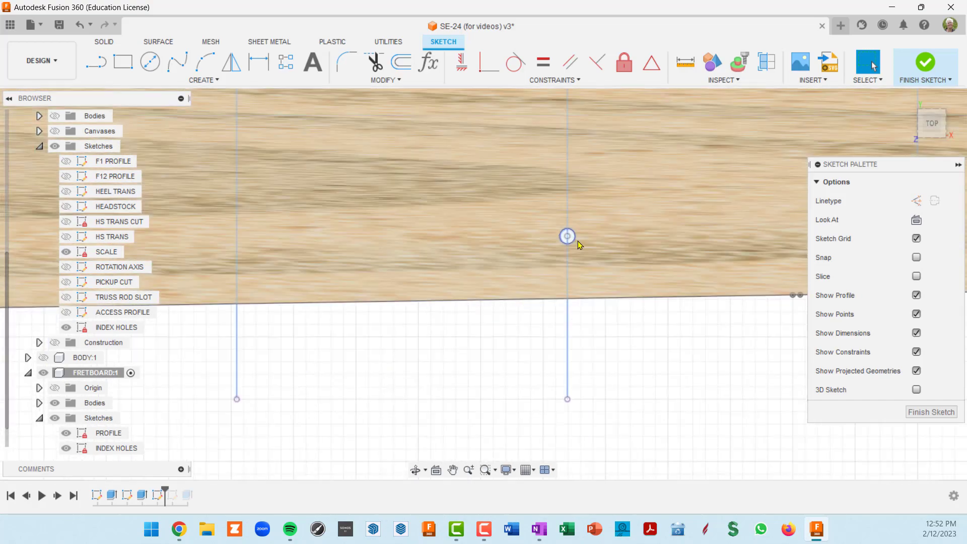
scroll(580, 245, "down", 3)
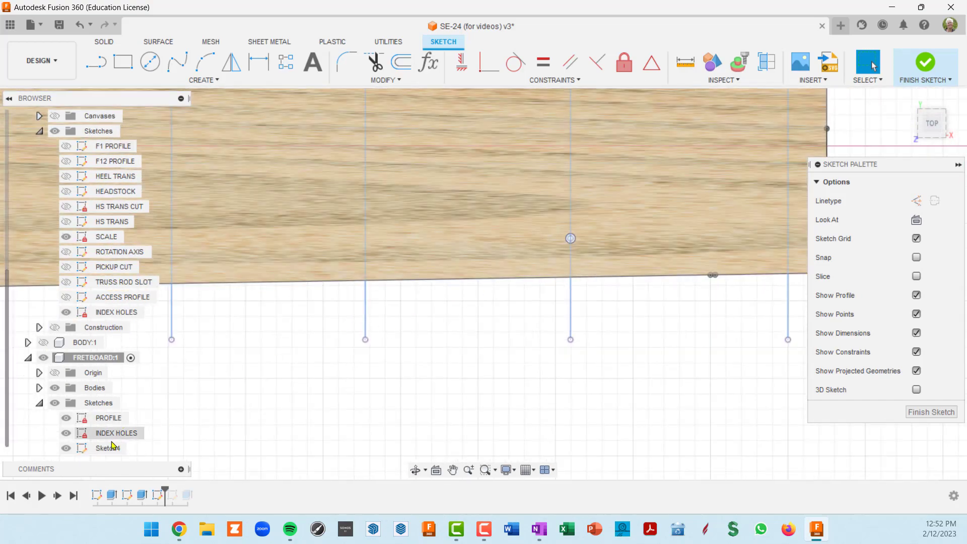
left_click(110, 450)
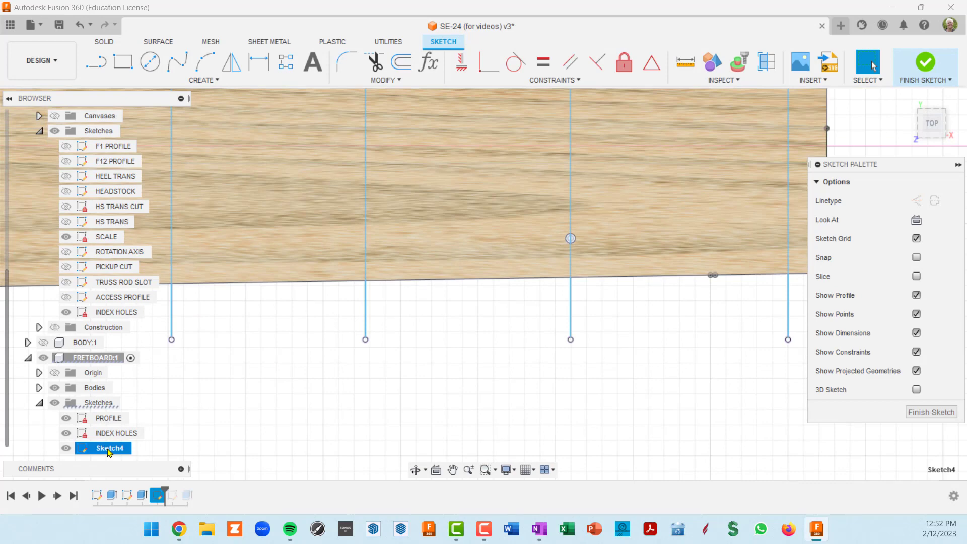
double_click(108, 449)
type("SLOTS")
key("Return")
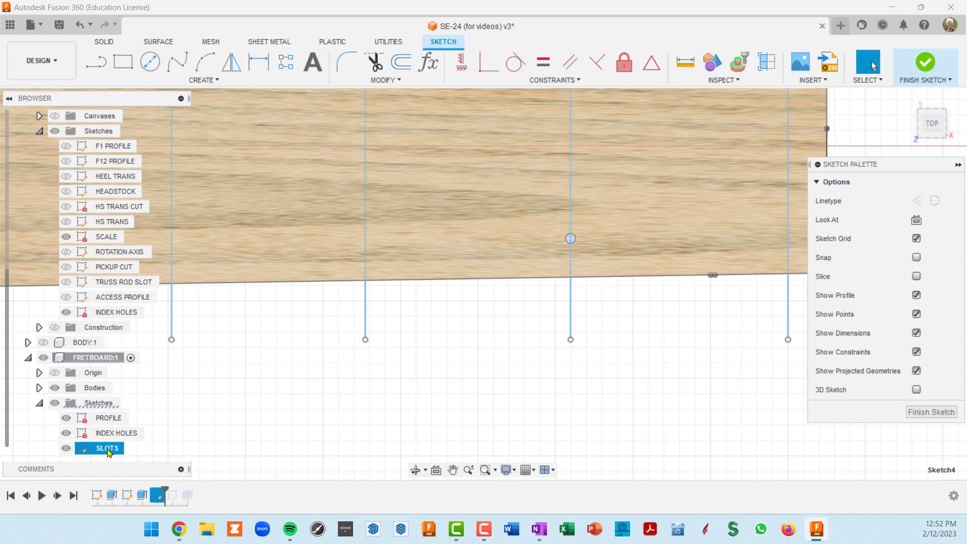
Hide the fretboard's PROFILE and INDEX HOLES sketches together with its bodies
left_click(66, 419)
left_click(66, 434)
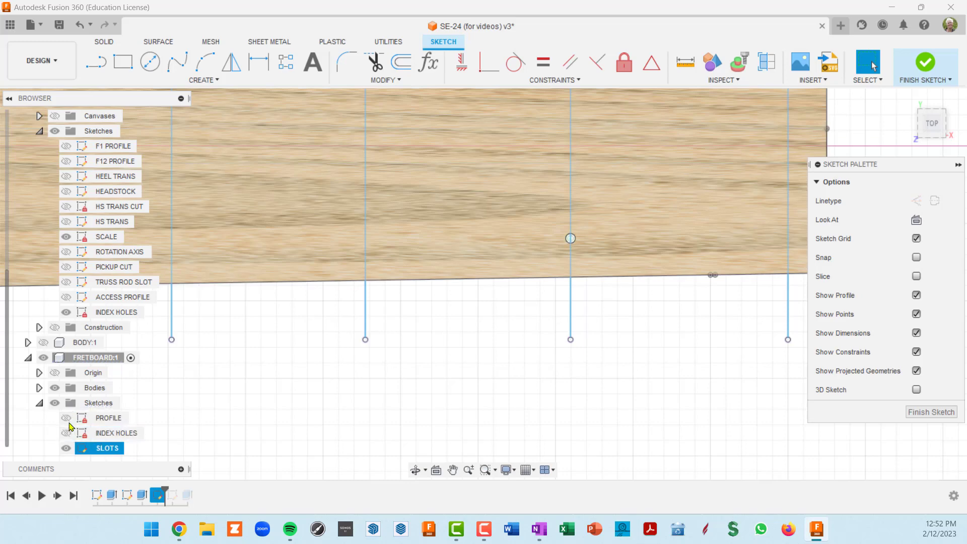
left_click(55, 387)
scroll(255, 368, "down", 5)
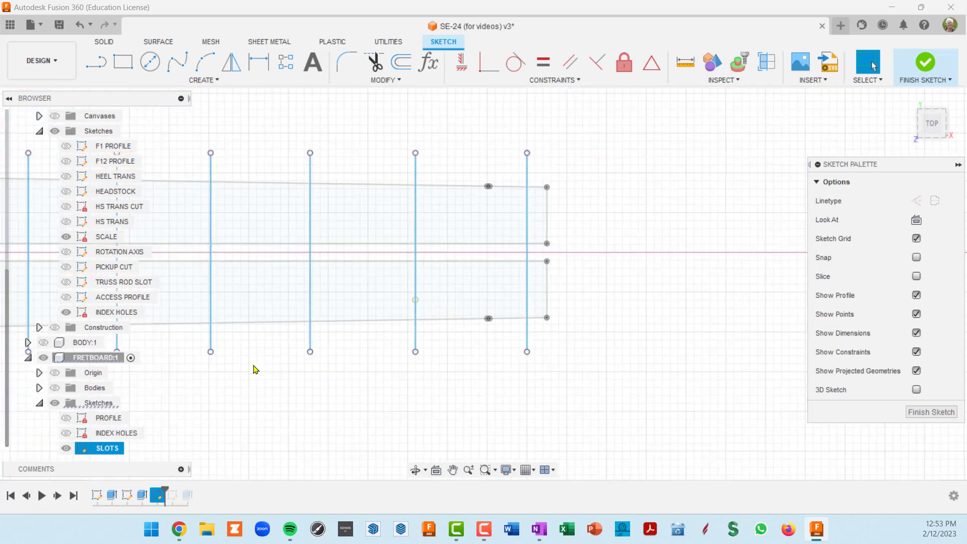
mouse_move(316, 372)
middle_mouse_down()
mouse_move(568, 294)
mouse_move(728, 276)
middle_mouse_up()
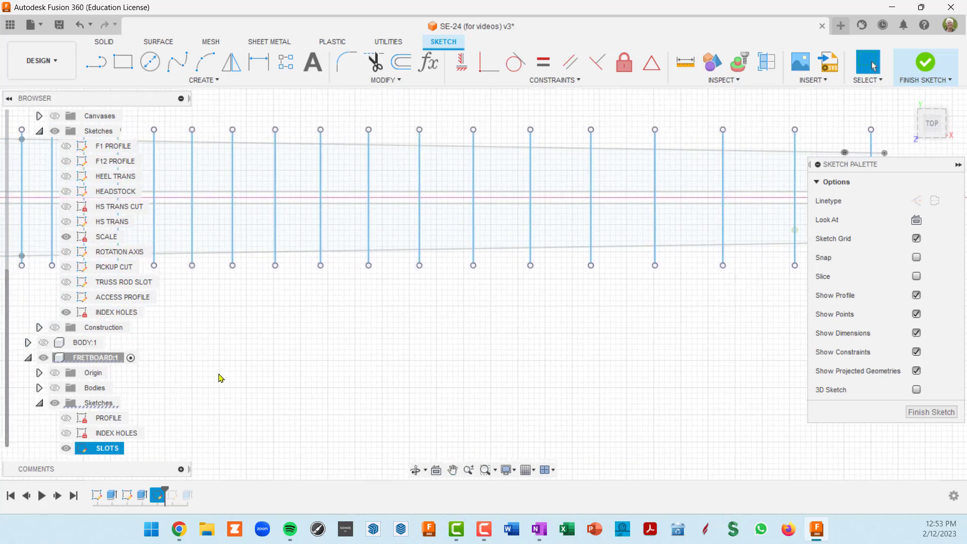
Hide the NECK component with its sketches and collapse its entry in the component tree
scroll(85, 240, "up", 2)
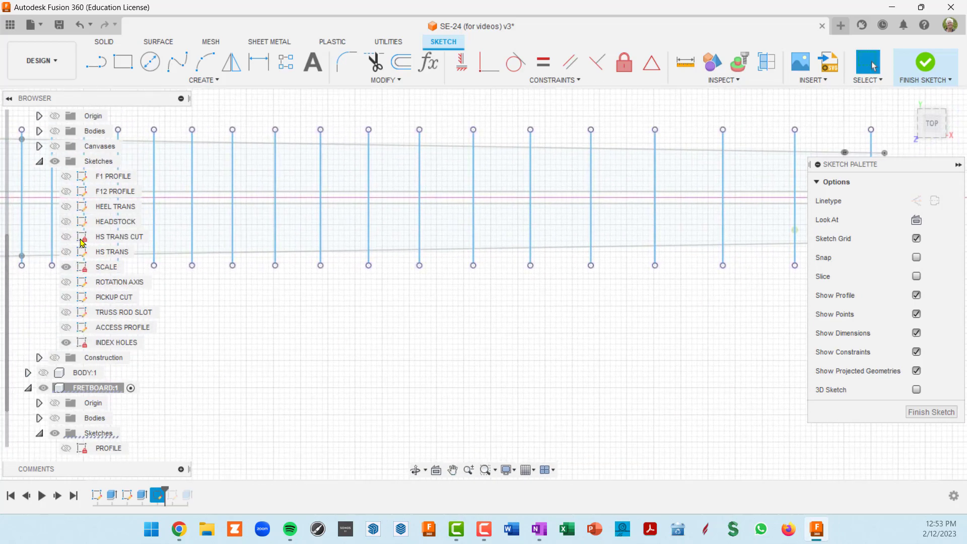
left_click(55, 193)
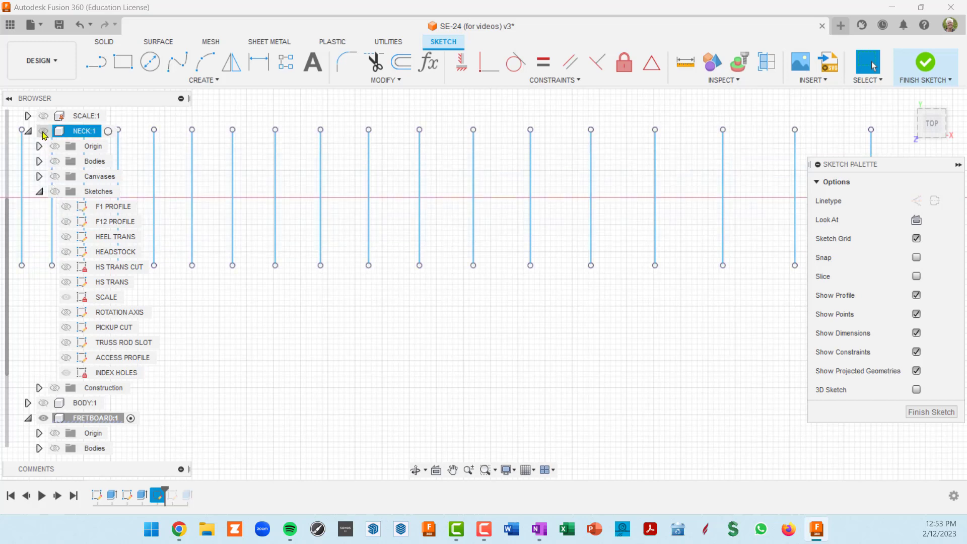
left_click(26, 133)
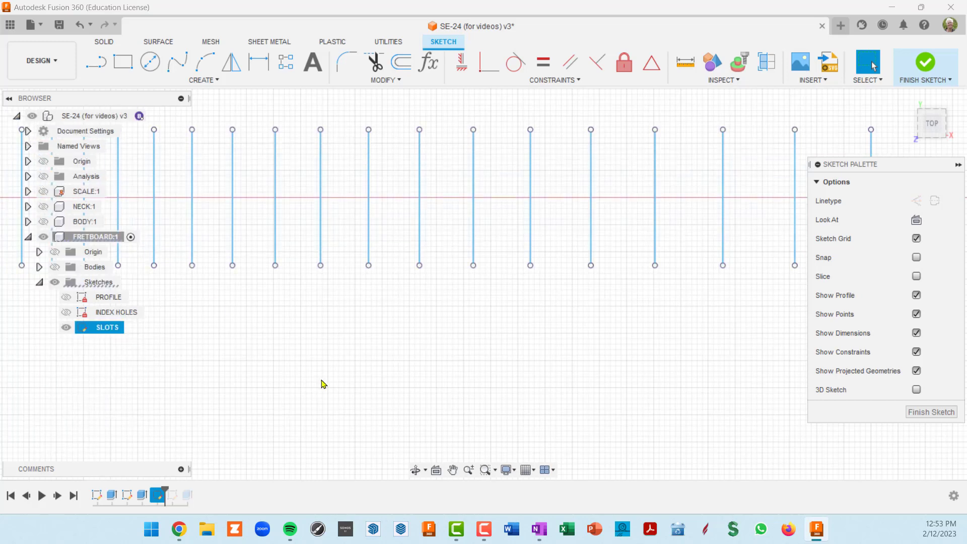
scroll(324, 385, "down", 3)
mouse_move(339, 384)
middle_mouse_down()
mouse_move(462, 332)
mouse_move(512, 337)
mouse_move(474, 334)
middle_mouse_up()
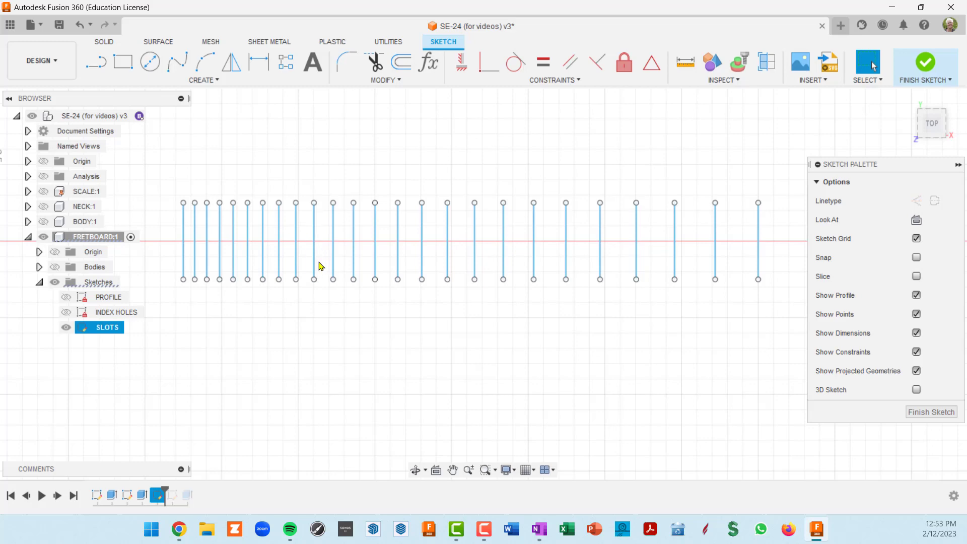
Show the fretboard's bodies again and examine how the fret line ends sit relative to the board's long edges
left_click(54, 267)
scroll(275, 268, "up", 5)
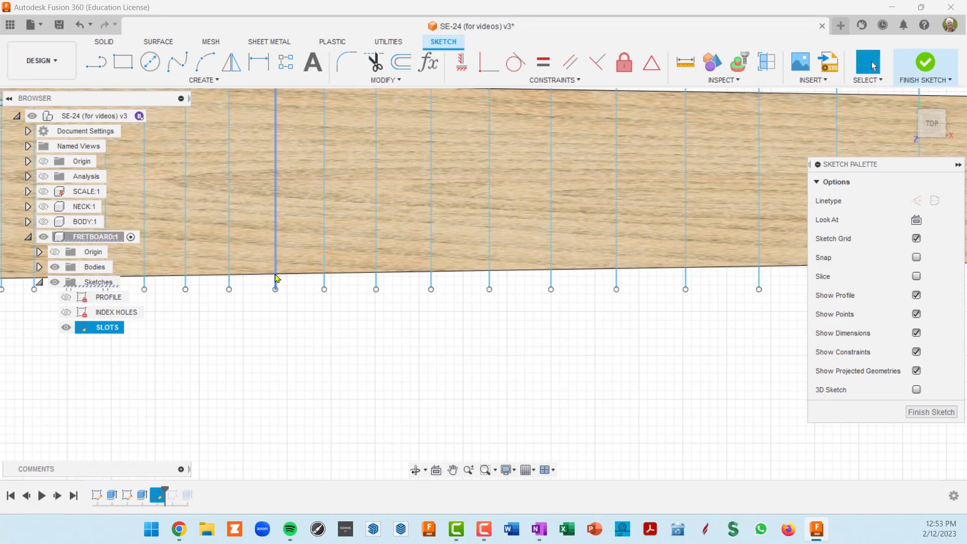
scroll(280, 276, "down", 4)
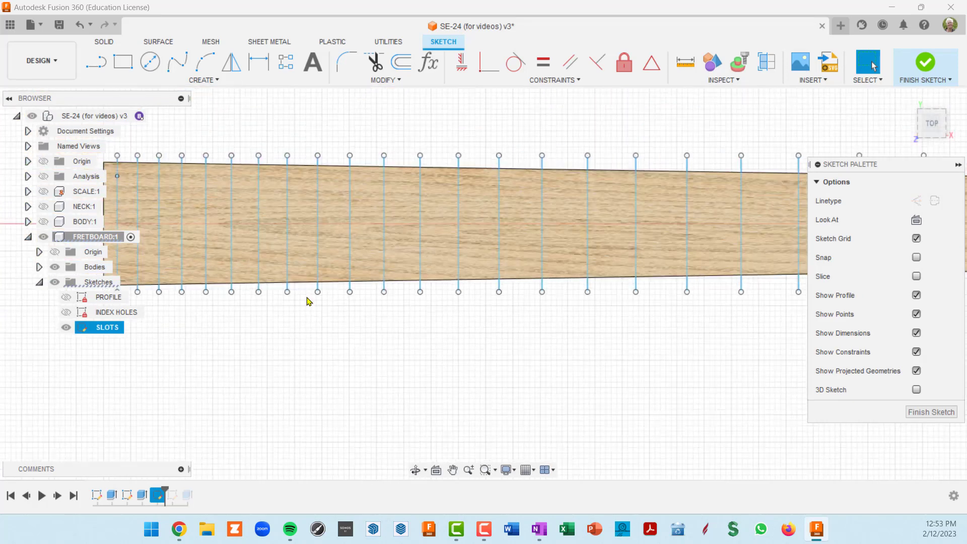
middle_click_drag(304, 300, 356, 295)
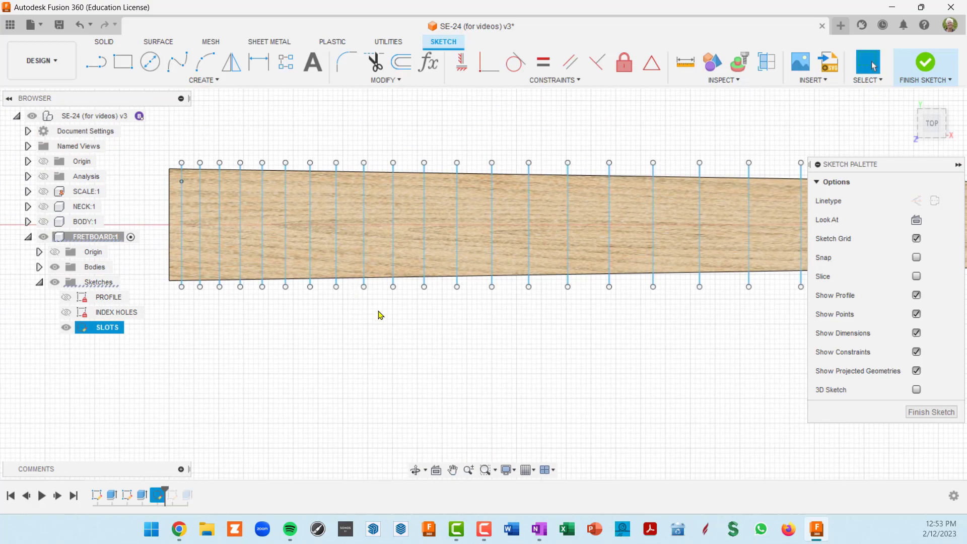
middle_click_drag(303, 304, 408, 293)
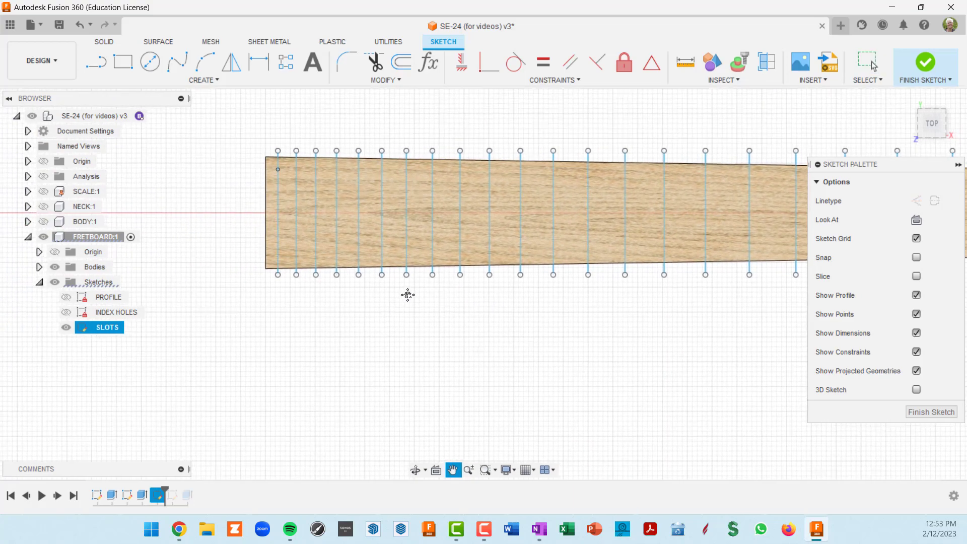
scroll(306, 263, "up", 3)
scroll(304, 262, "up", 2)
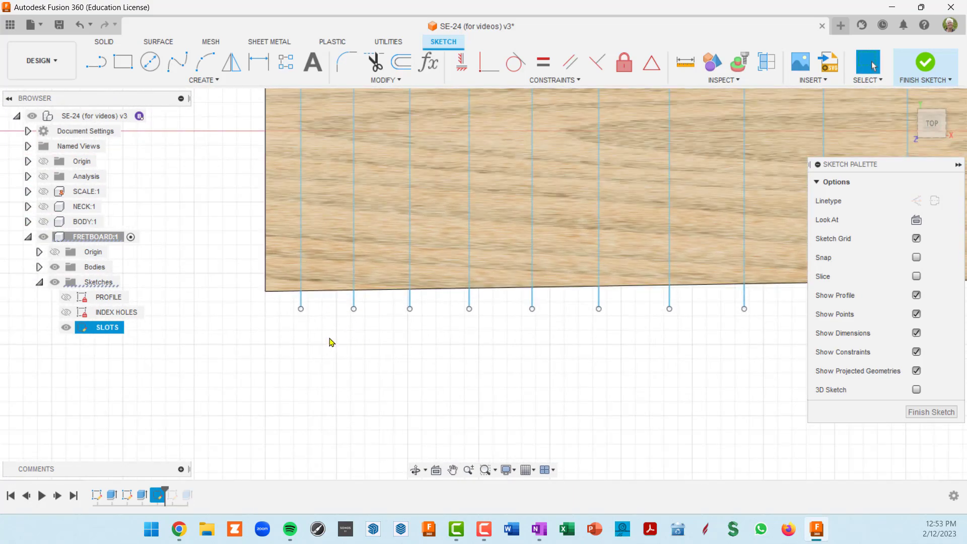
middle_click_drag(330, 339, 317, 325)
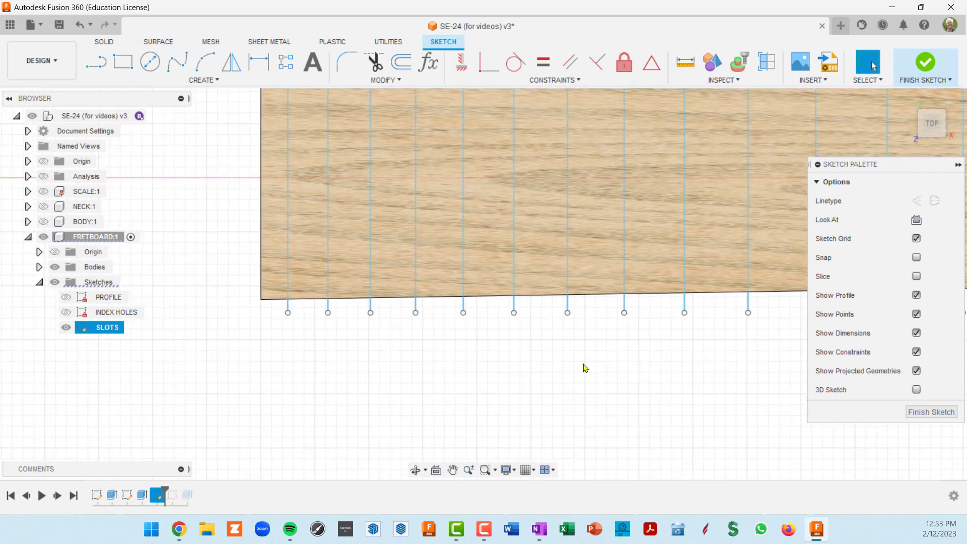
middle_click_drag(416, 332, 346, 350)
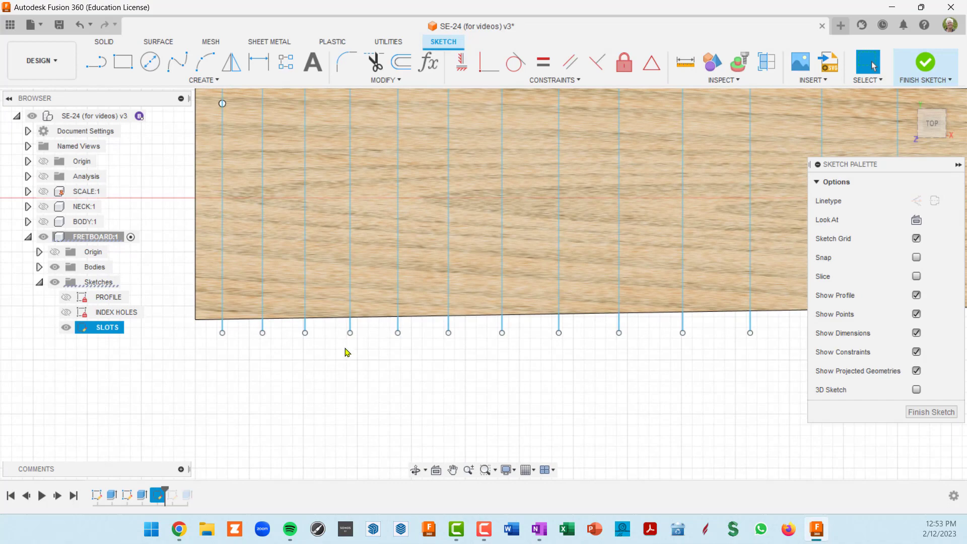
scroll(347, 352, "down", 1)
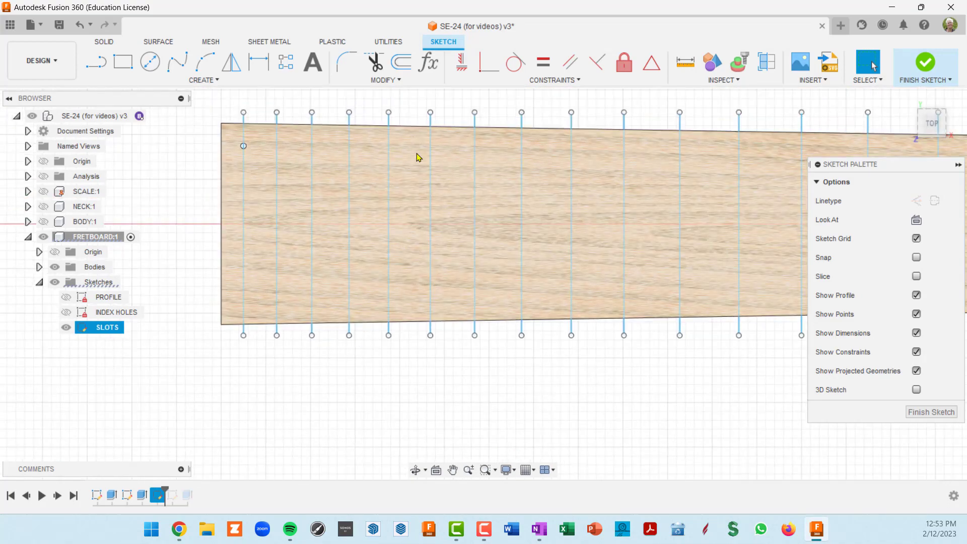
Project the fretboard's two long edges into the SLOTS sketch with the projection link enabled
key("p")
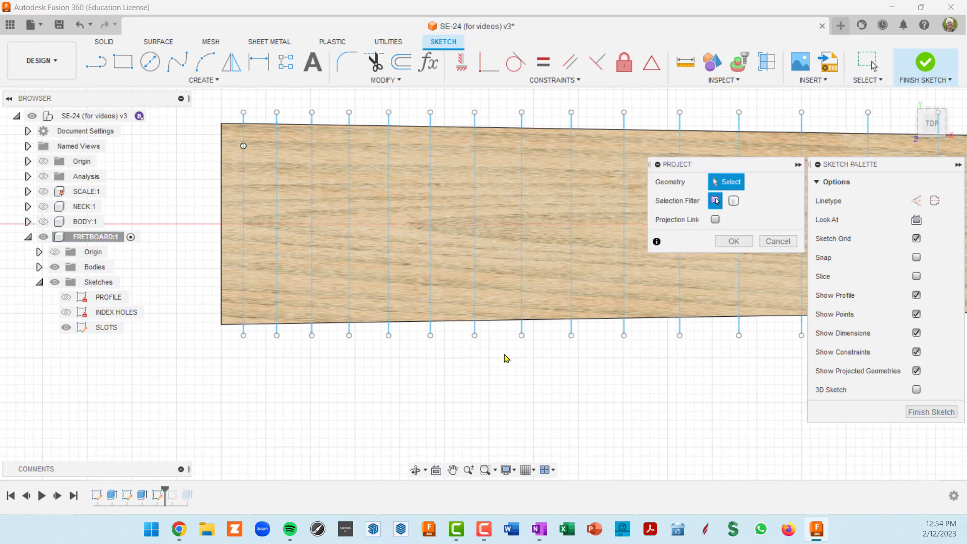
left_click(716, 220)
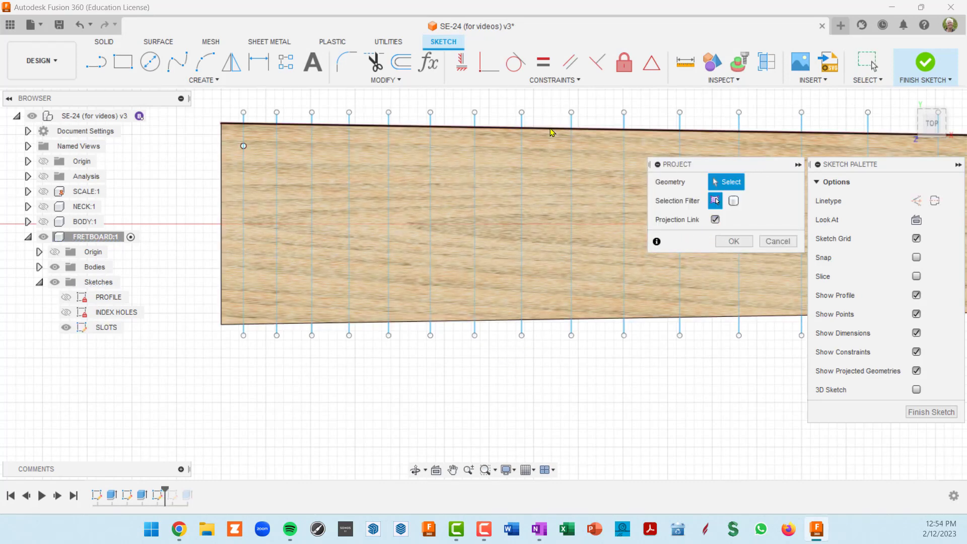
left_click(550, 128)
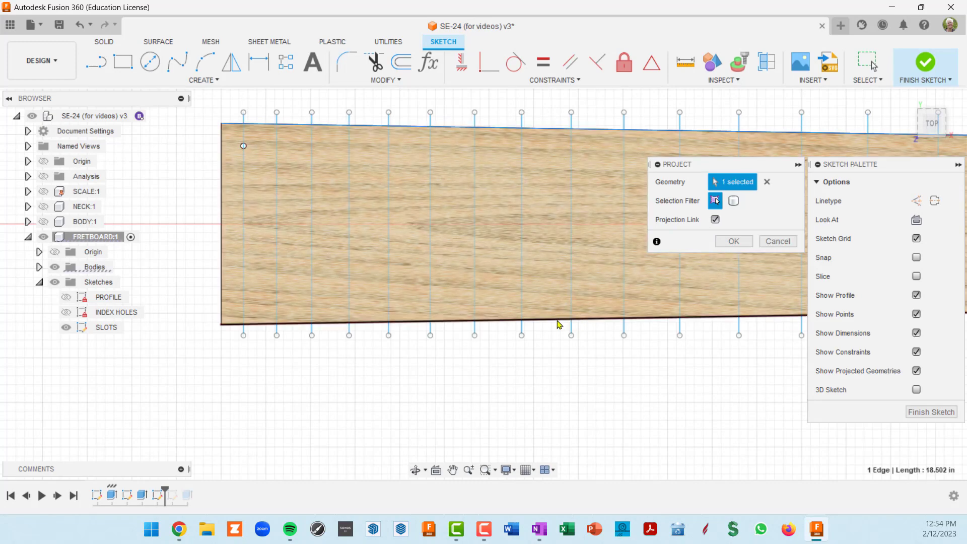
left_click(557, 321)
scroll(622, 398, "down", 3)
middle_click_drag(622, 398, 151, 336)
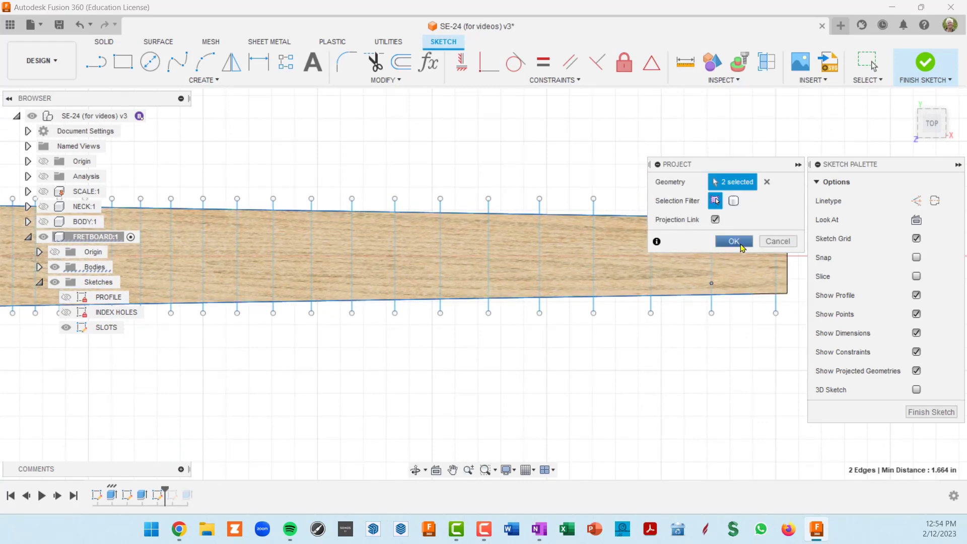
left_click(734, 241)
Hide the fretboard's bodies and examine how the projected long edges cross the fret lines along the board
scroll(654, 372, "down", 2)
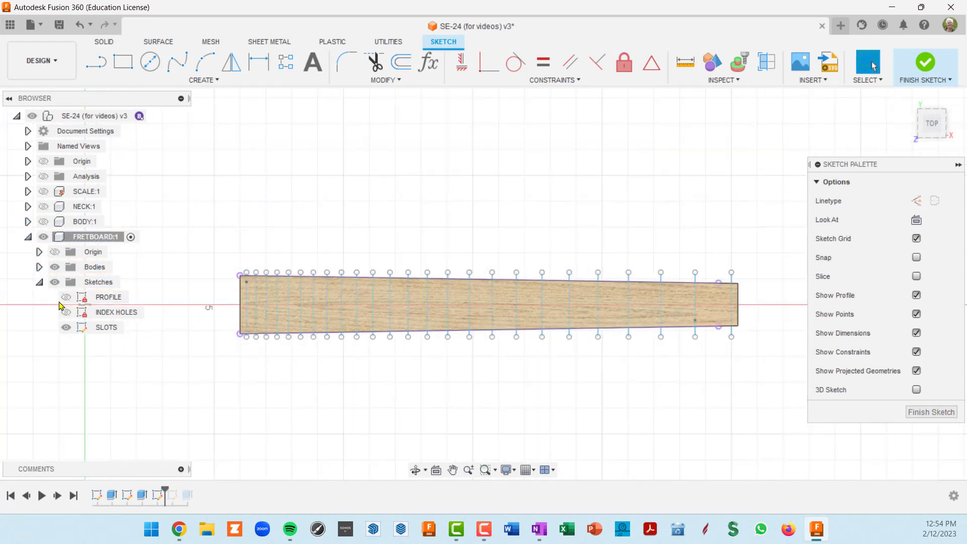
left_click(54, 267)
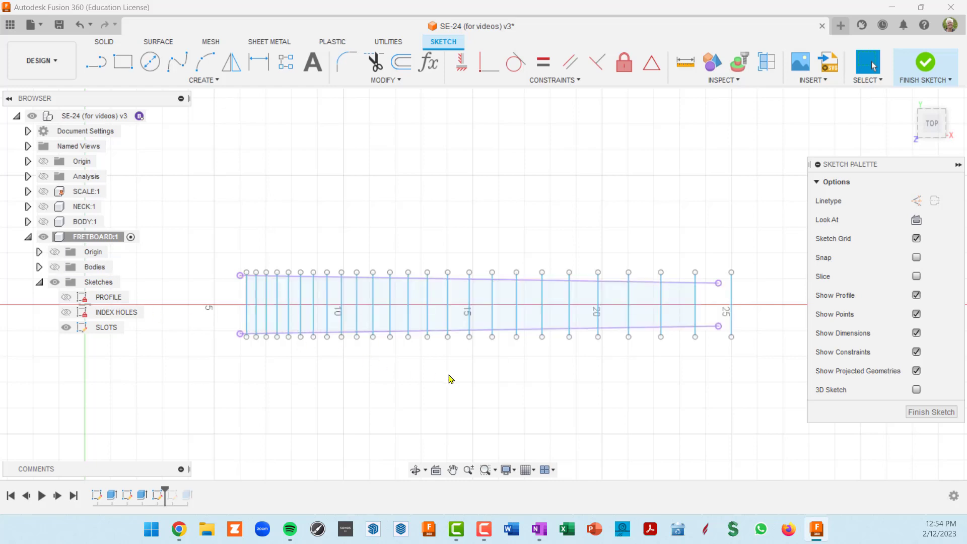
scroll(474, 387, "up", 4)
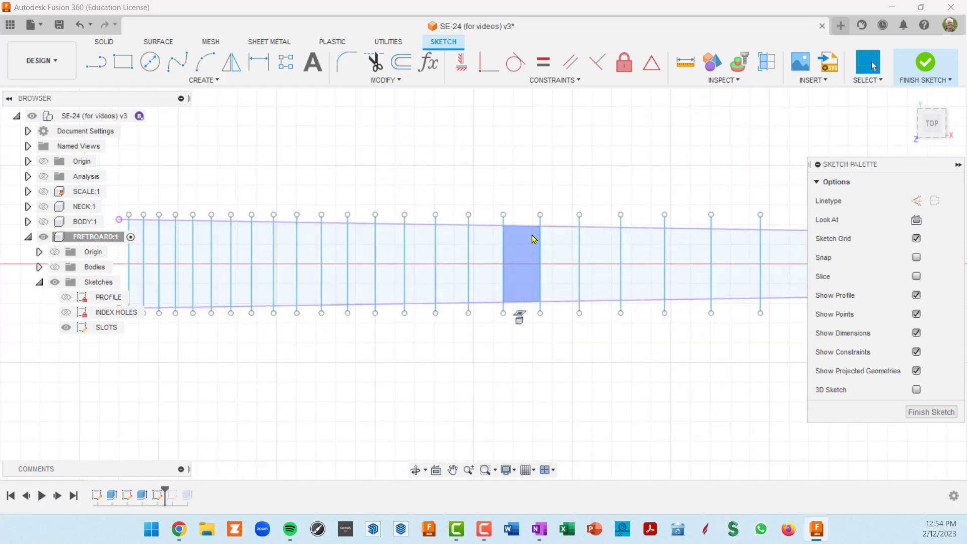
scroll(544, 350, "down", 3)
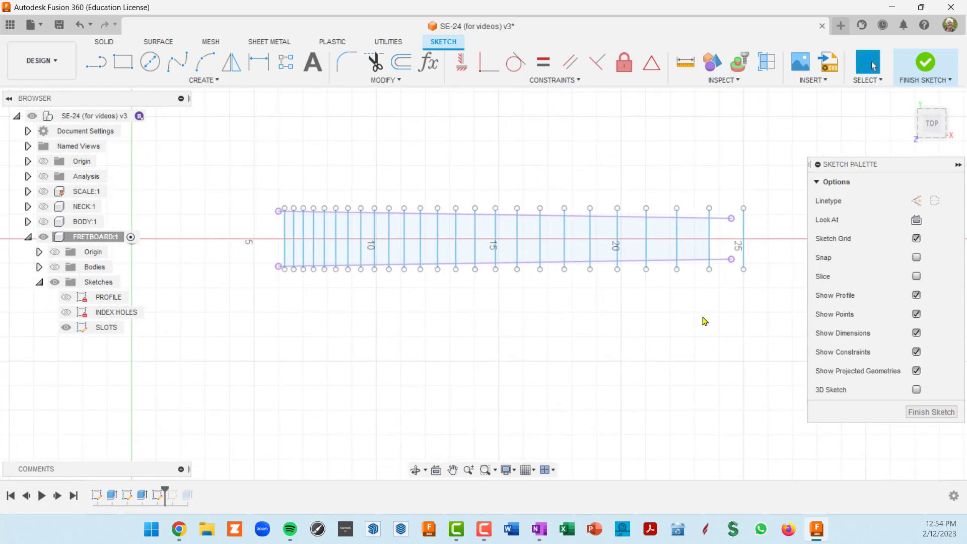
scroll(742, 260, "up", 2)
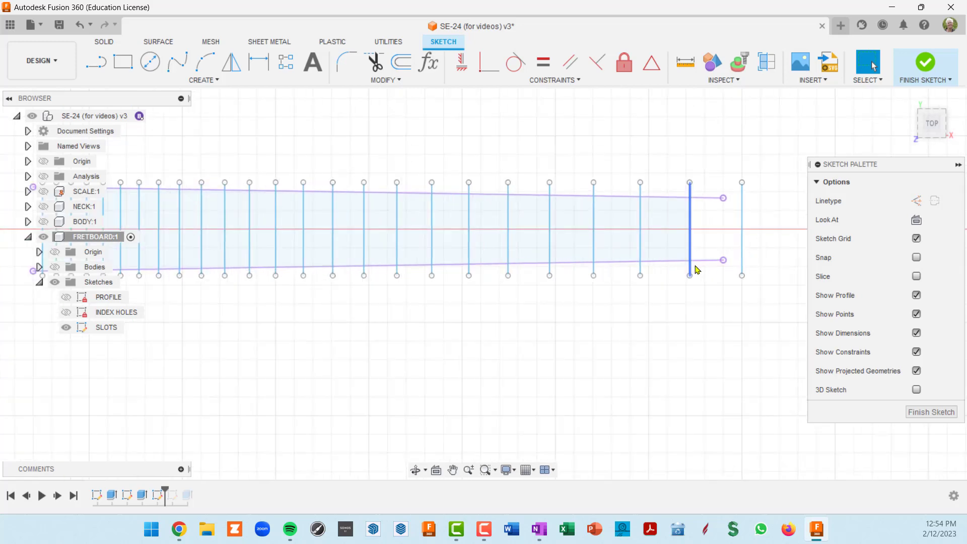
scroll(497, 335, "down", 2)
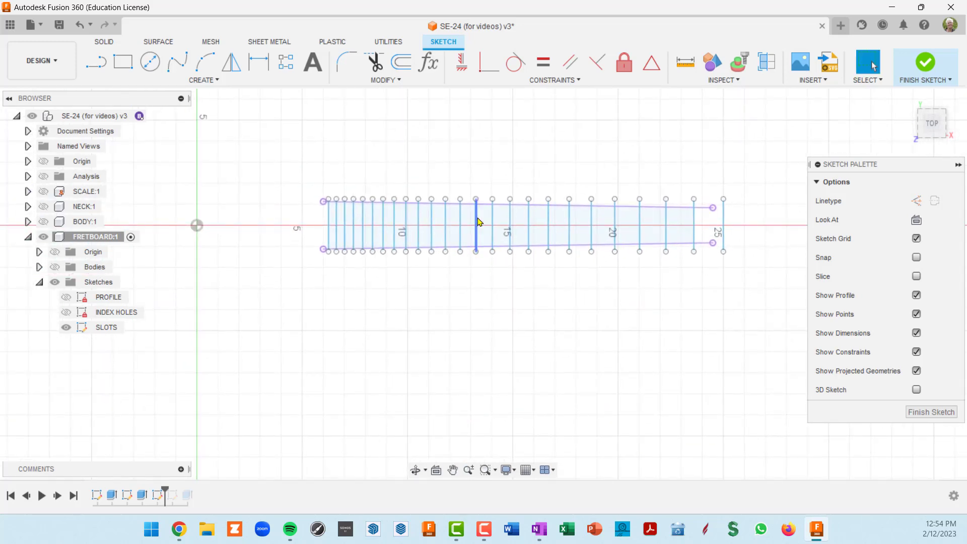
scroll(500, 196, "up", 3)
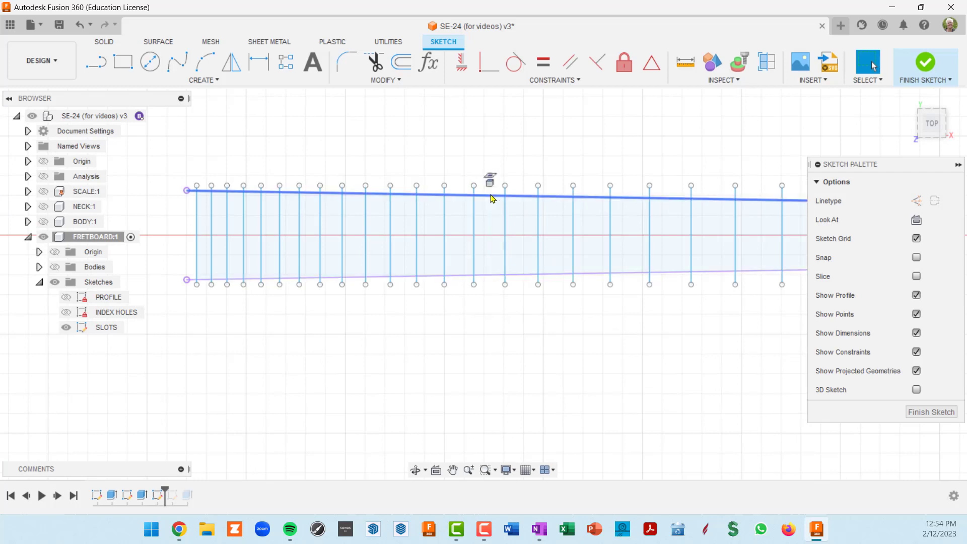
scroll(468, 225, "down", 2)
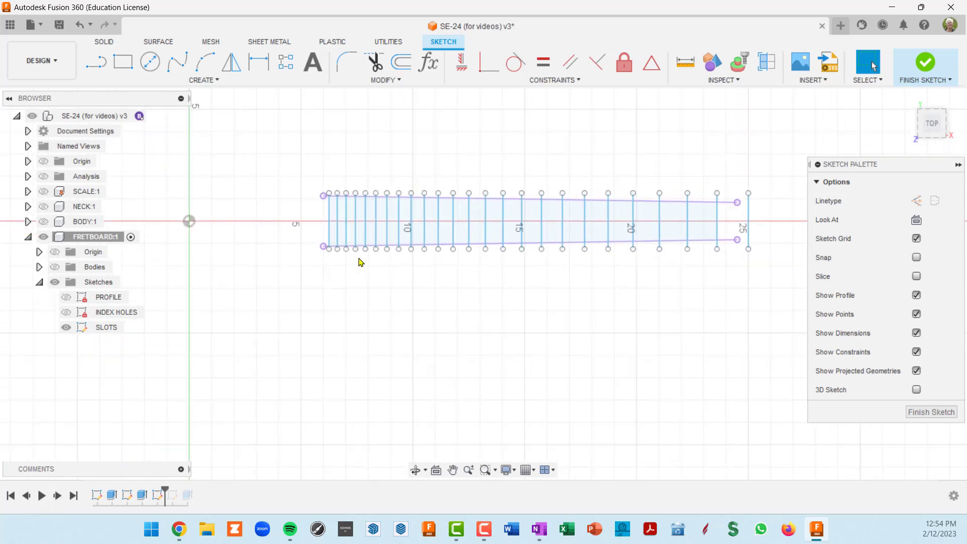
middle_click_drag(309, 156, 260, 159)
left_click(96, 61)
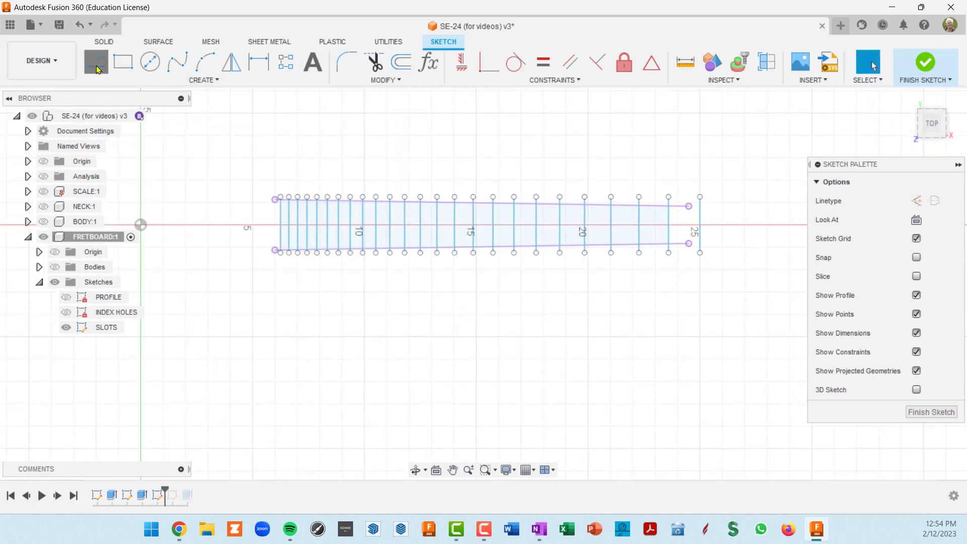
scroll(242, 220, "up", 2)
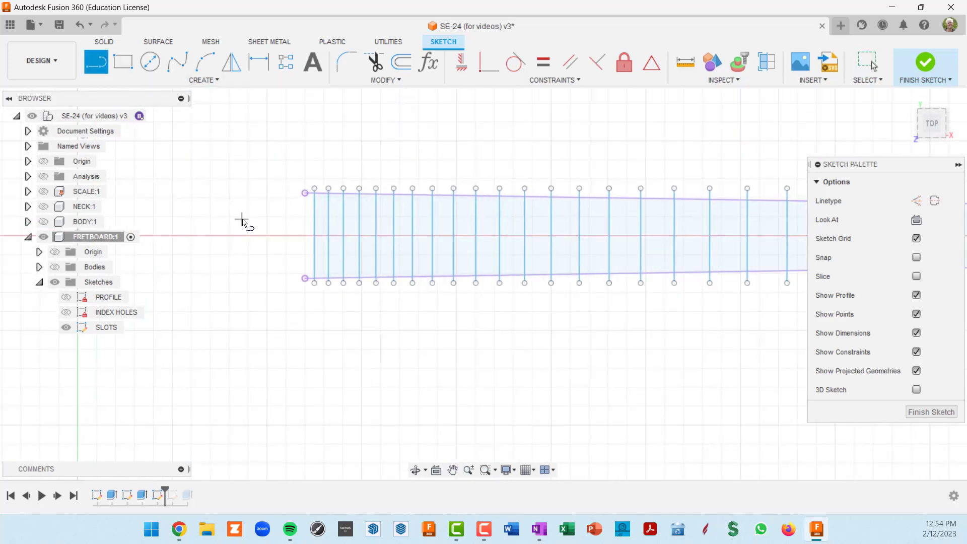
left_click(280, 204)
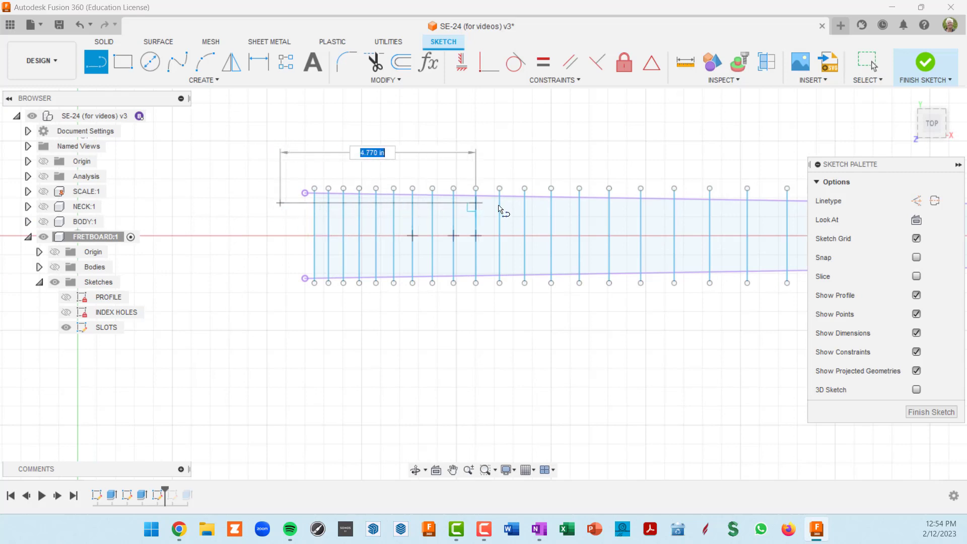
scroll(499, 208, "down", 3)
middle_click_drag(522, 205, 332, 205)
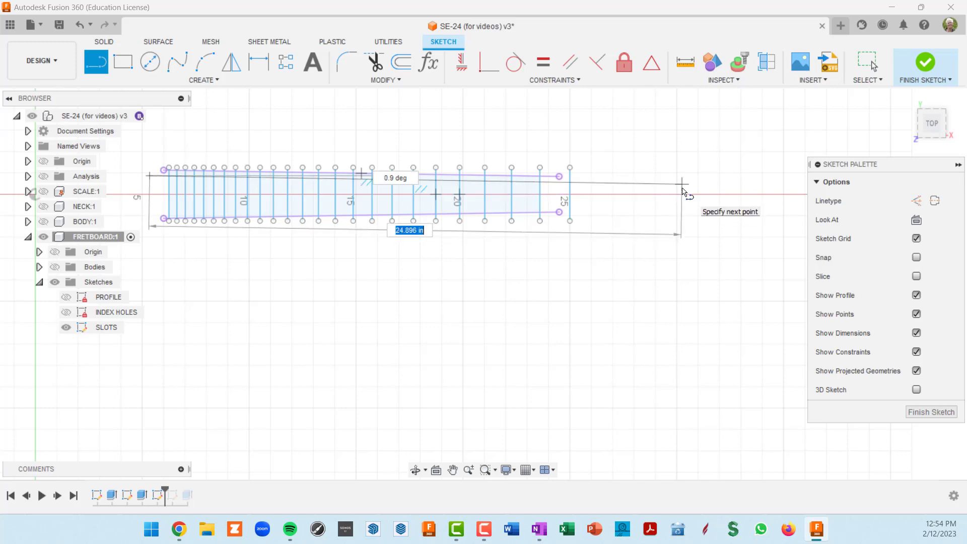
left_click(683, 187)
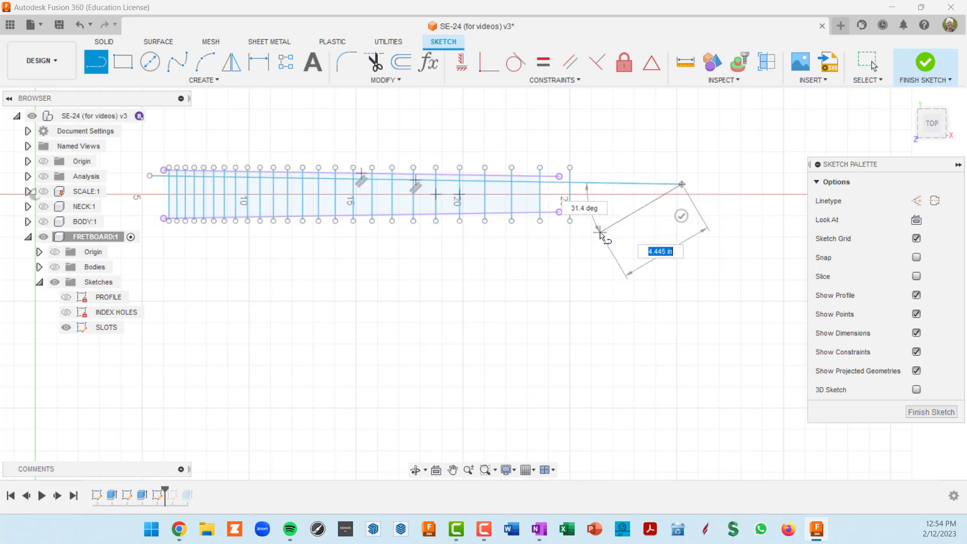
scroll(655, 252, "up", 3)
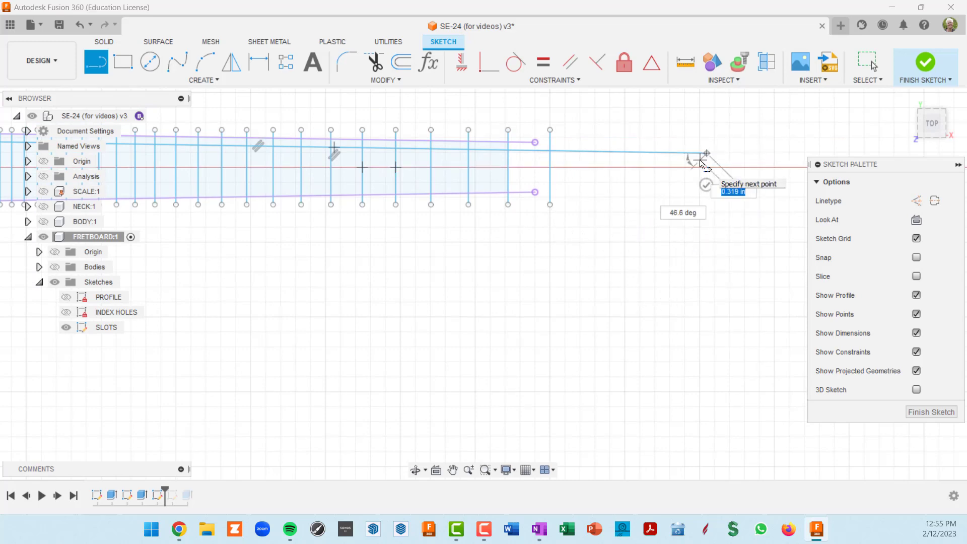
key("Escape")
key("ctrl+z")
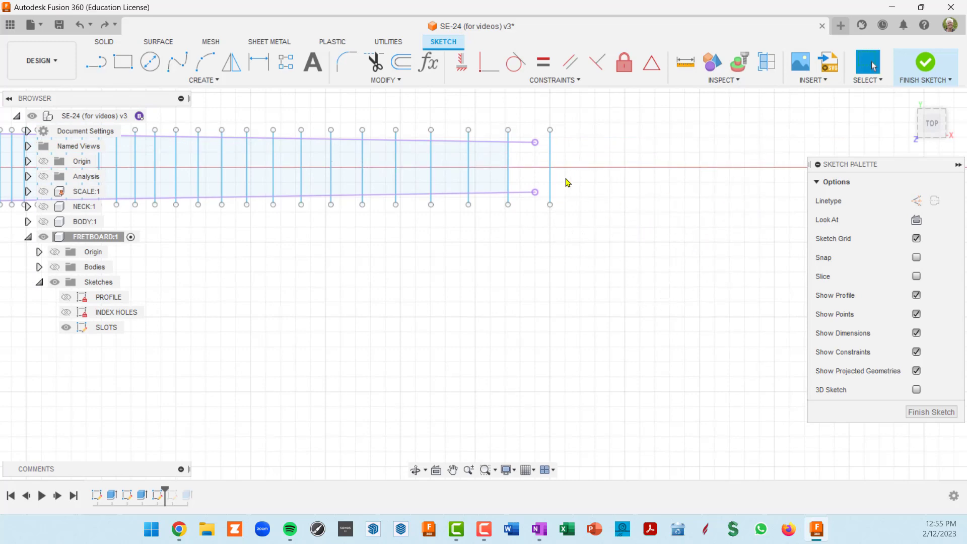
Sketch a line about 18.4 in long across the fret lines, just inside the upper projected edge, starting beyond the board's wide end
scroll(546, 163, "down", 1)
middle_click_drag(553, 168, 646, 180)
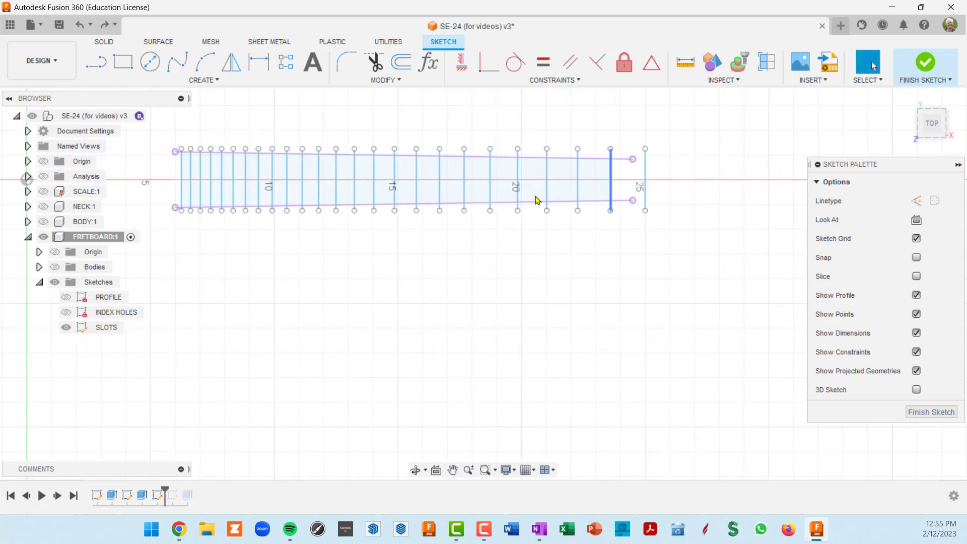
left_click(103, 70)
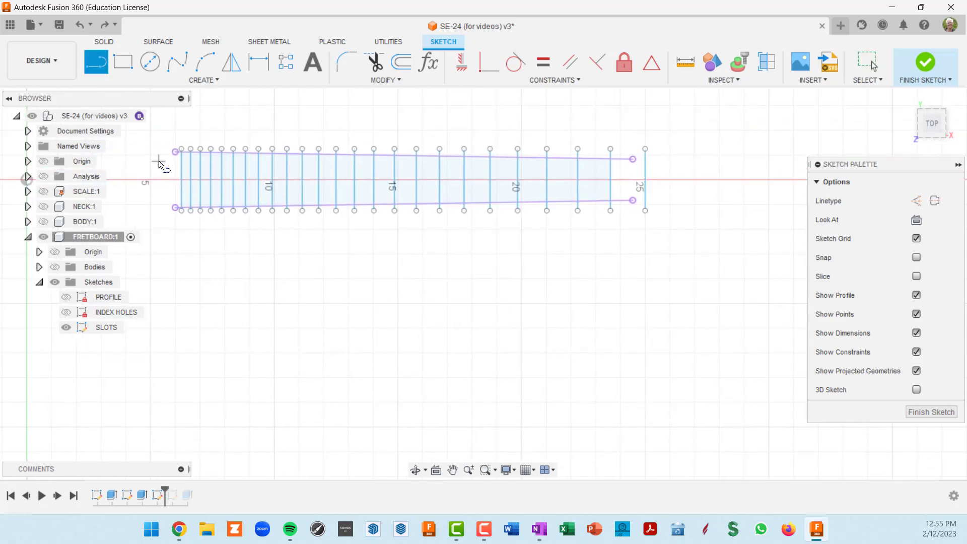
left_click(163, 164)
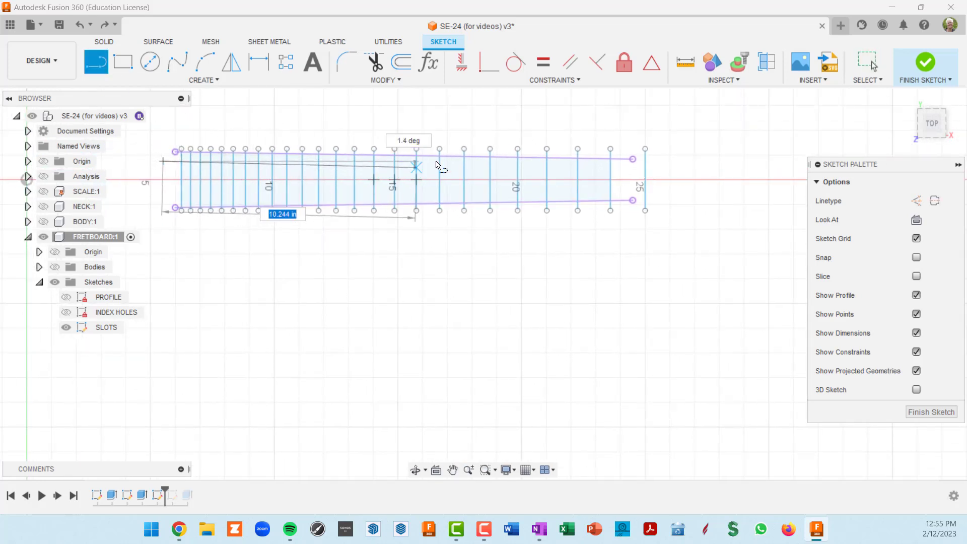
scroll(504, 163, "up", 2)
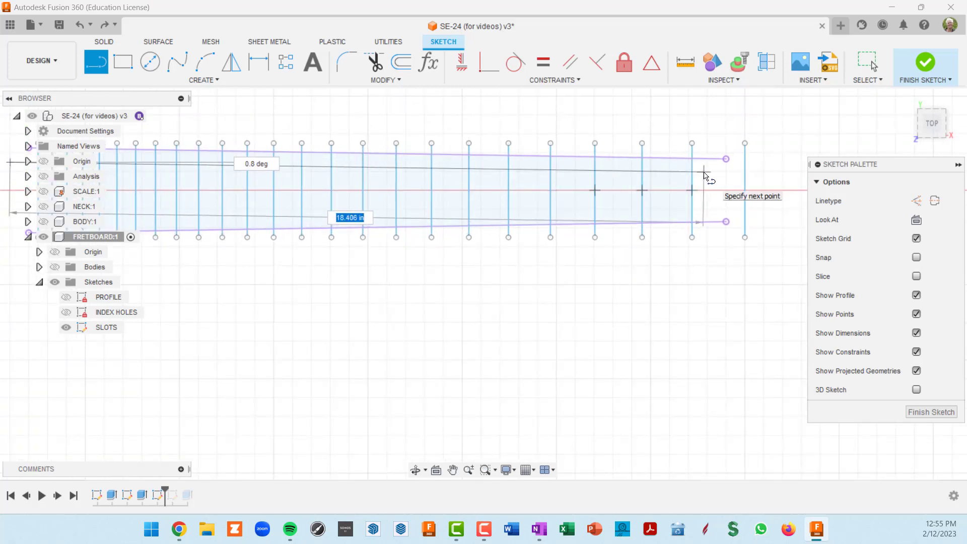
left_click(704, 172)
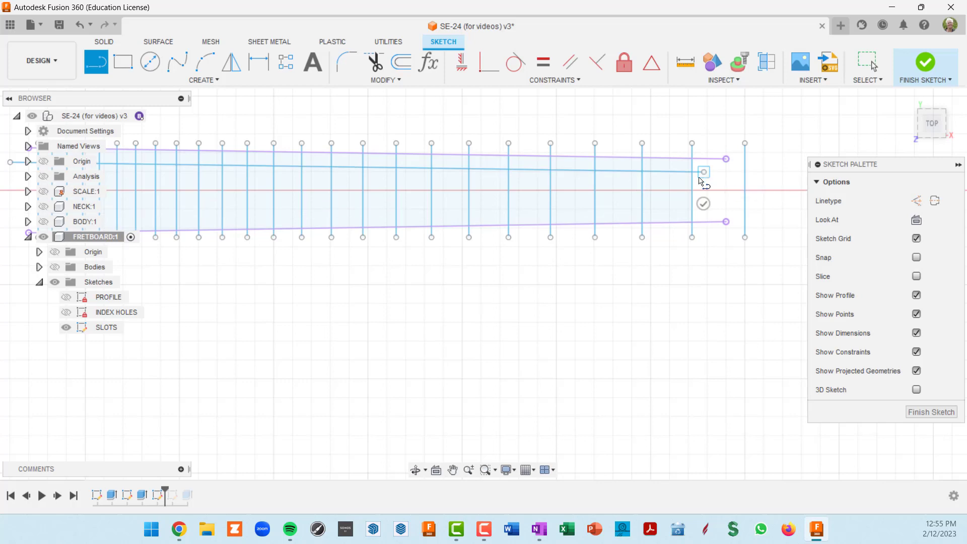
key("Escape")
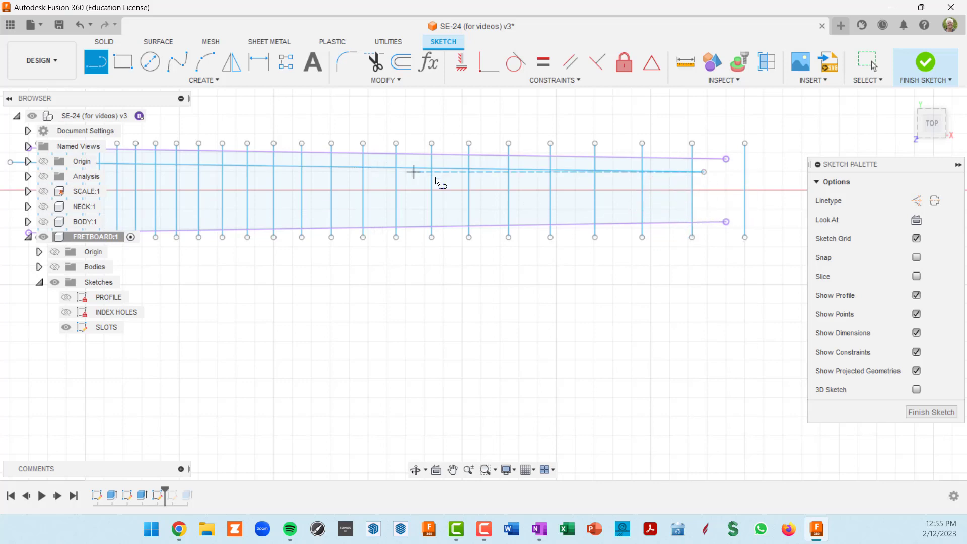
key("Escape")
Convert the new line inside the upper projected edge to construction geometry
left_click(453, 171)
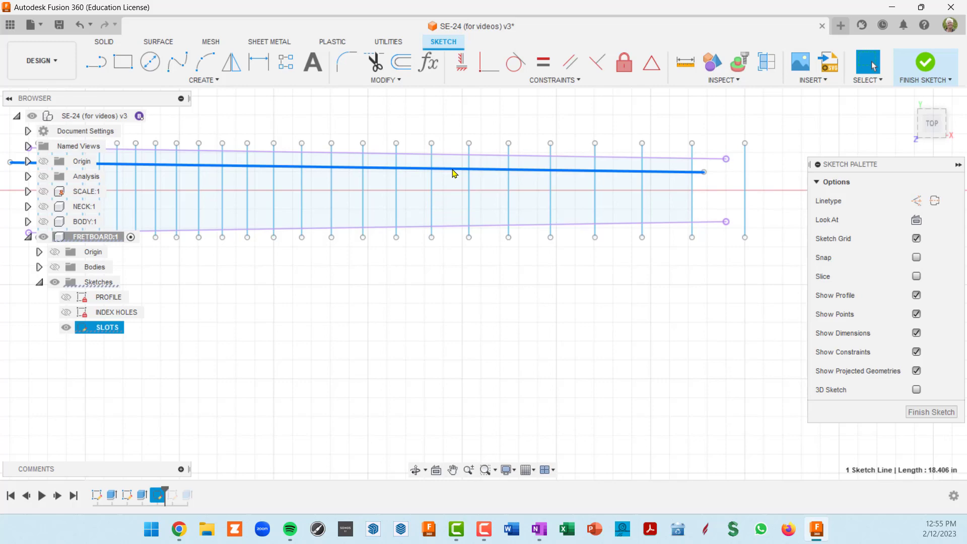
key("x")
scroll(453, 273, "down", 4)
middle_click_drag(454, 289, 502, 252)
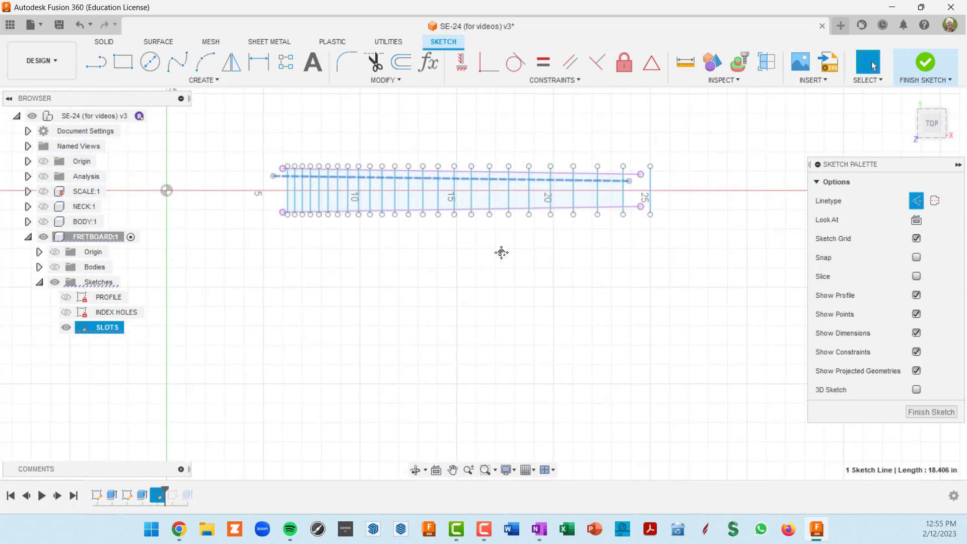
Try to constrain the construction line parallel to the upper projected edge
scroll(531, 186, "up", 3)
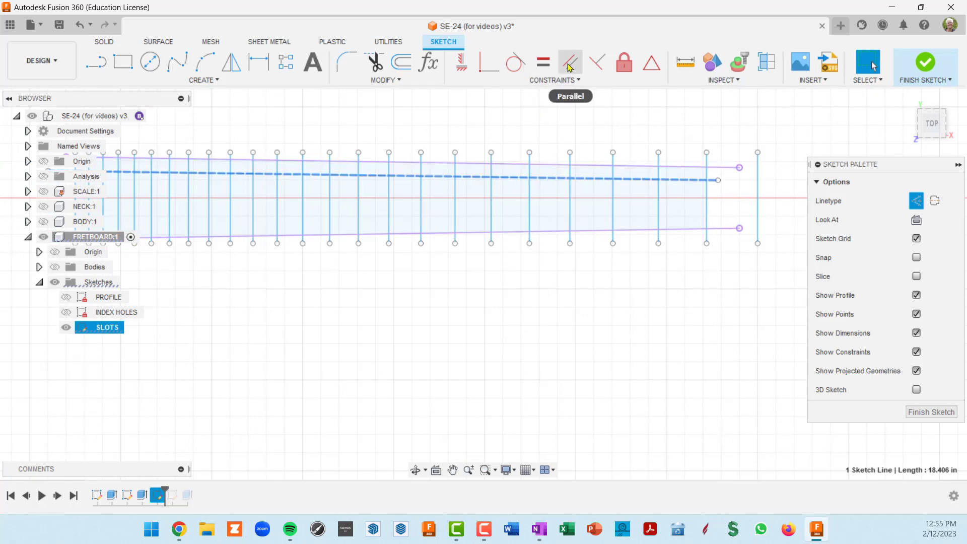
left_click(570, 63)
left_click(547, 179)
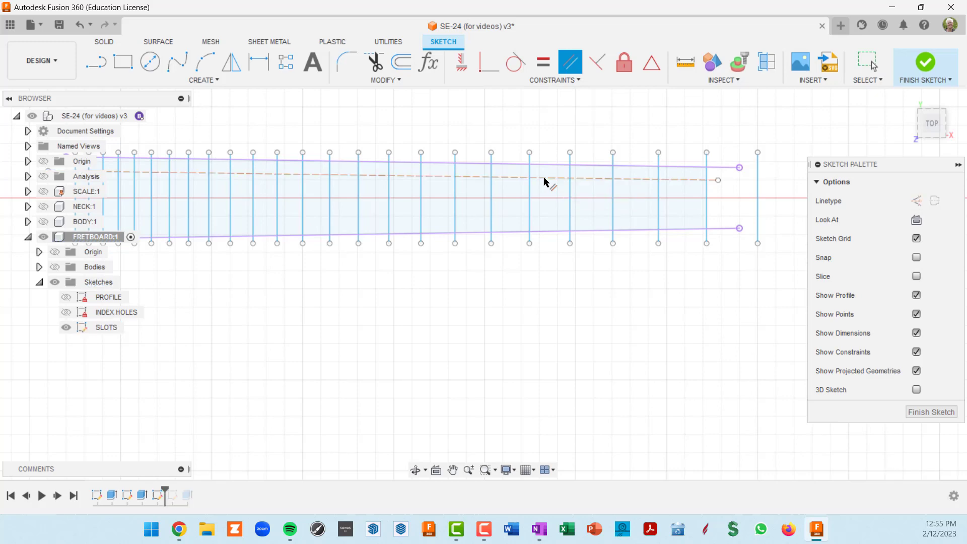
left_click(553, 167)
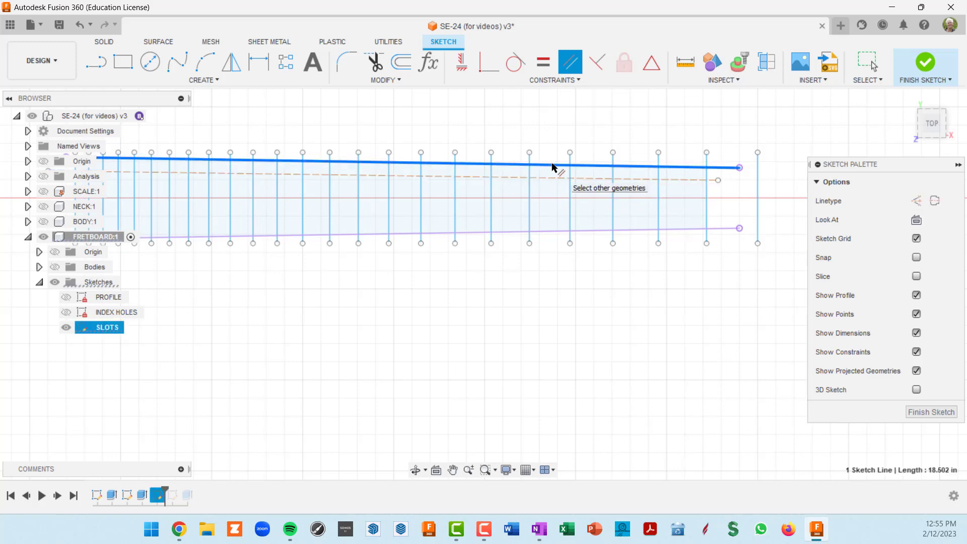
Dimension the angle between the construction line and the upper projected edge, placing it beyond the board's narrow end
scroll(448, 246, "down", 2)
mouse_move(425, 242)
middle_mouse_down()
mouse_move(573, 256)
mouse_move(526, 252)
middle_mouse_up()
scroll(633, 205, "up", 3)
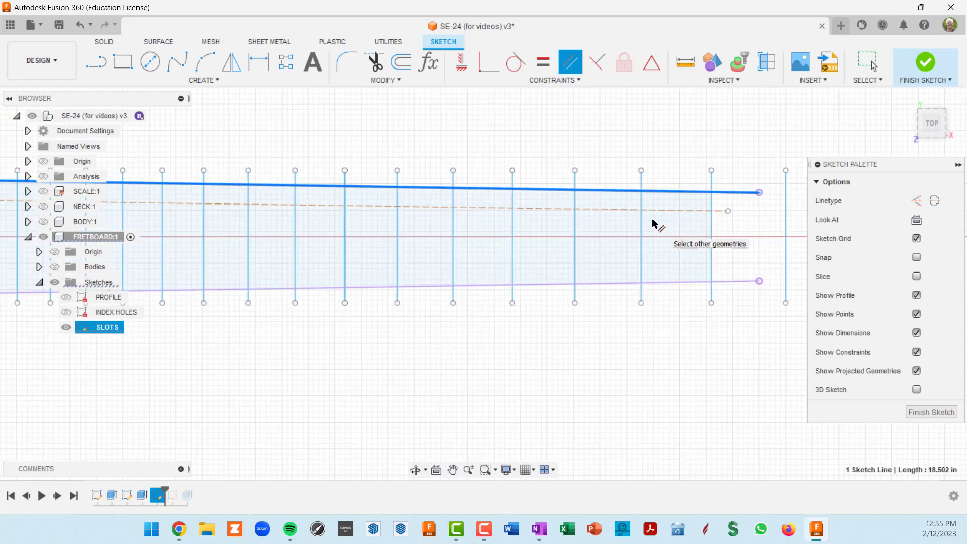
key("d")
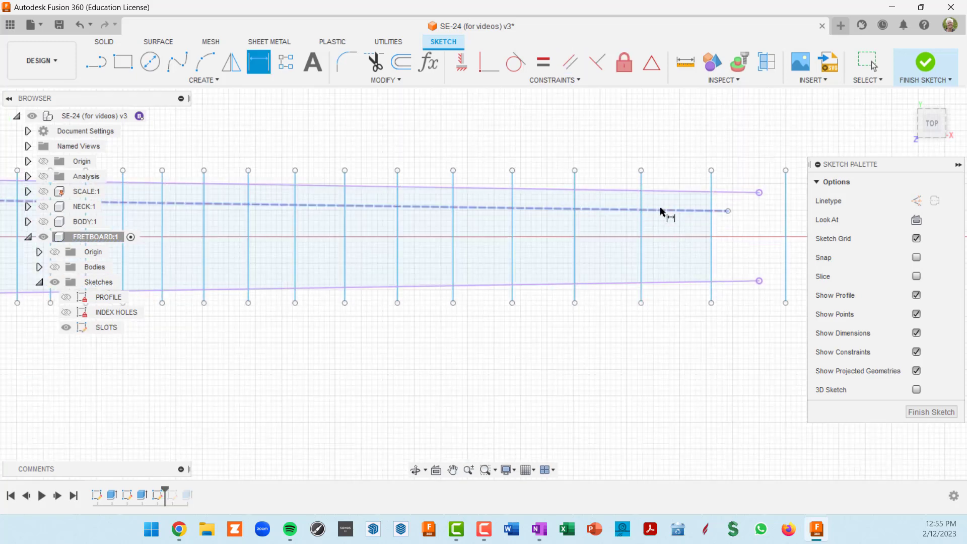
left_click(664, 210)
left_click(663, 193)
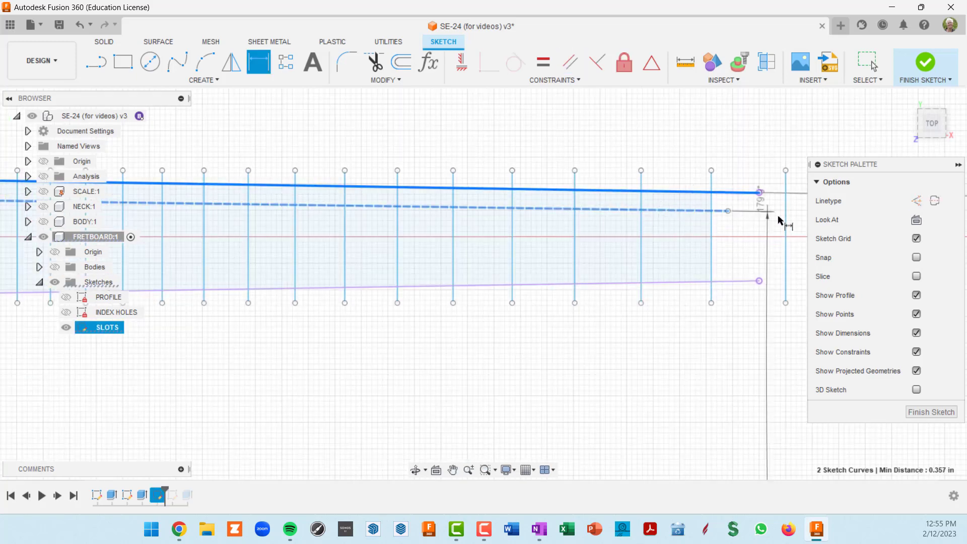
scroll(776, 217, "down", 3)
scroll(593, 204, "up", 2)
left_click(657, 226)
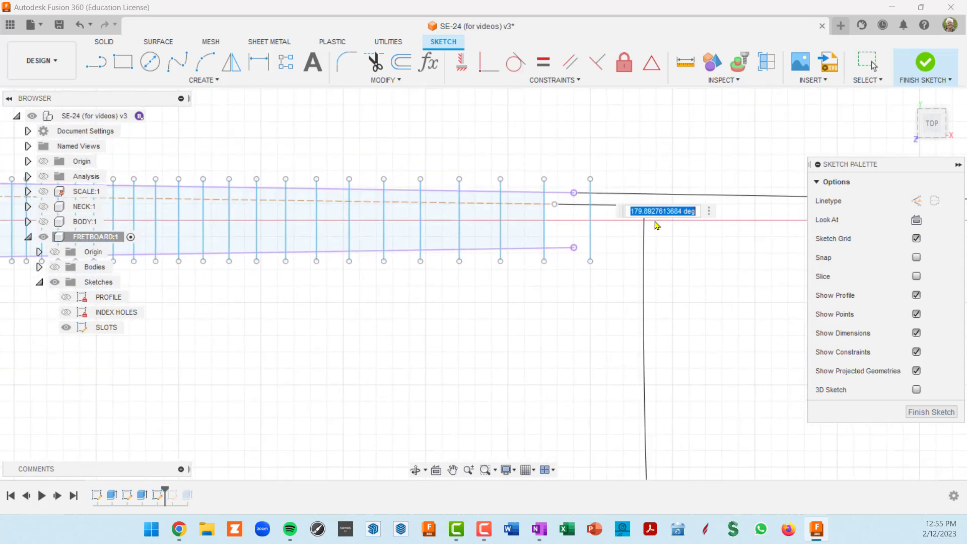
key("Return")
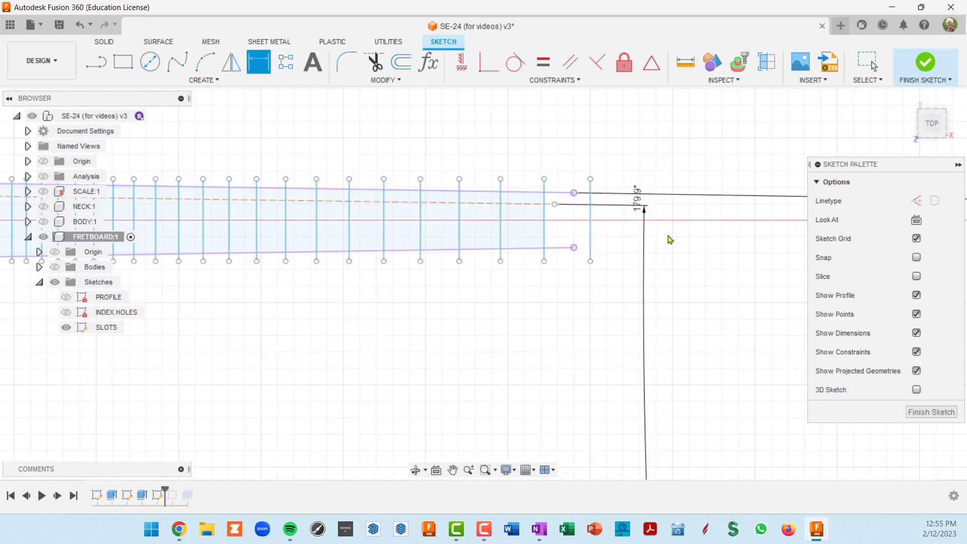
Undo the angle dimension, then dimension the angle between the construction line and the upper projected edge closer to the board's narrow end
key("Escape")
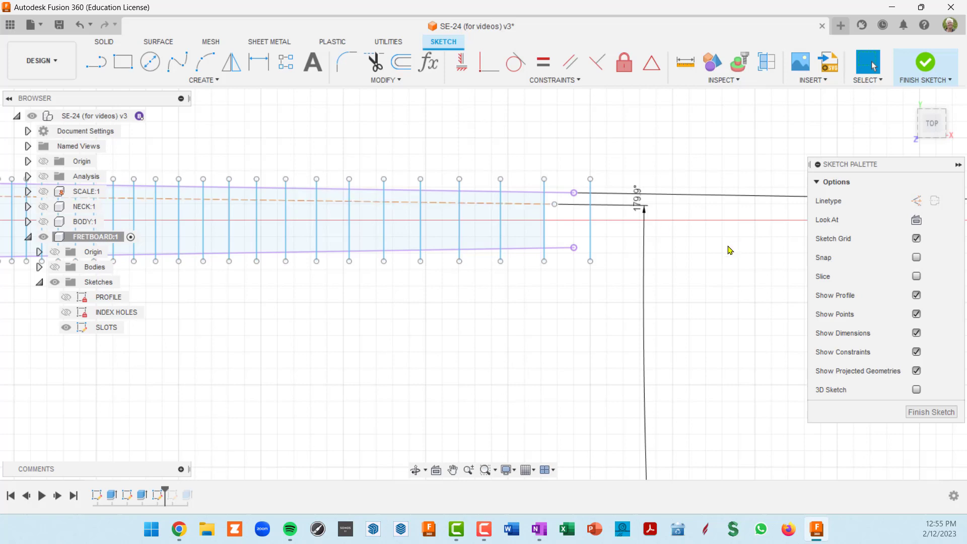
key("ctrl+z")
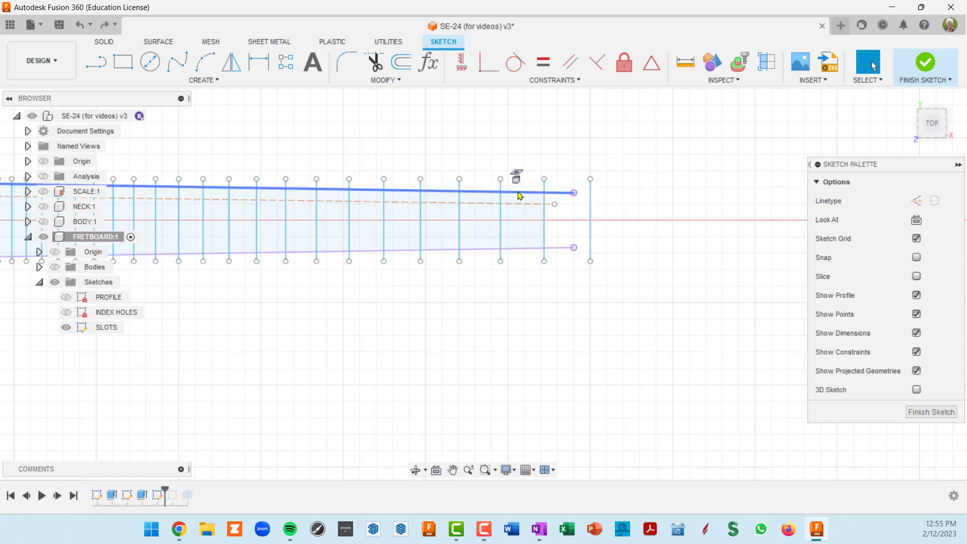
key("d")
left_click(522, 203)
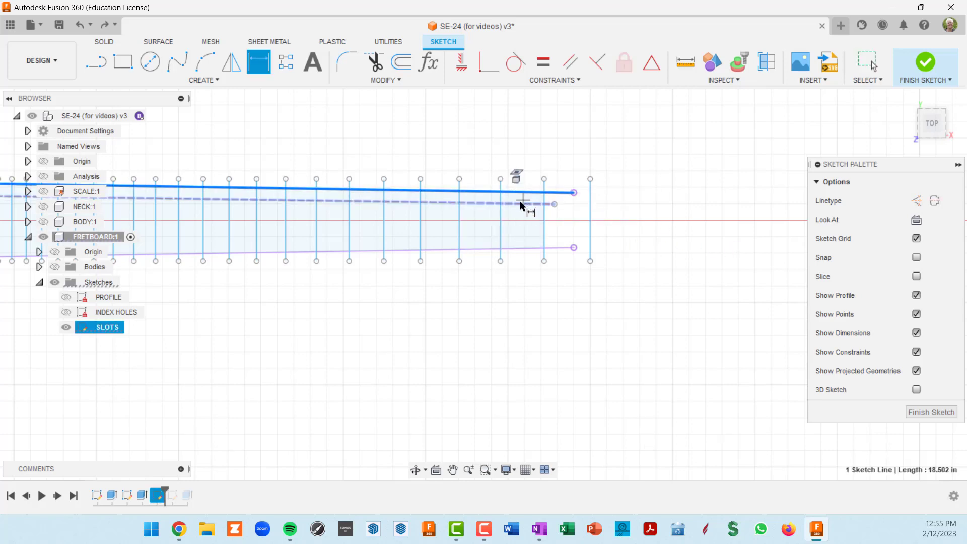
left_click(564, 193)
scroll(605, 202, "up", 2)
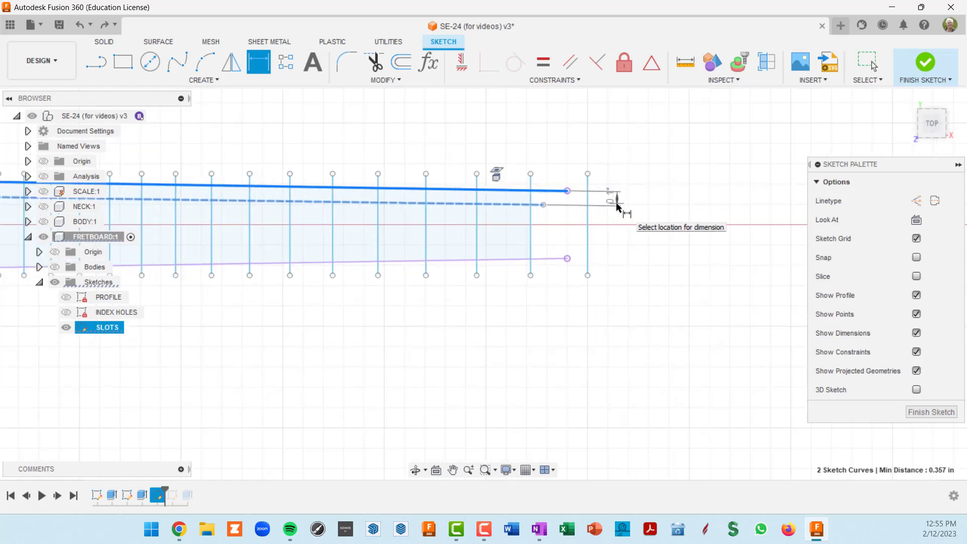
scroll(624, 206, "down", 5)
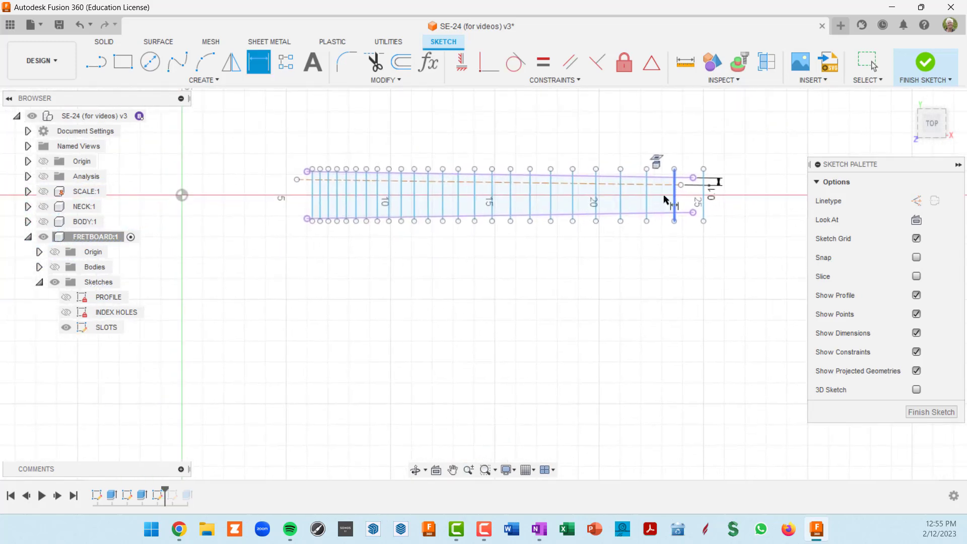
scroll(573, 197, "up", 2)
key("Escape")
Try to constrain the dimensioned construction line parallel to the upper projected edge
left_click(528, 179)
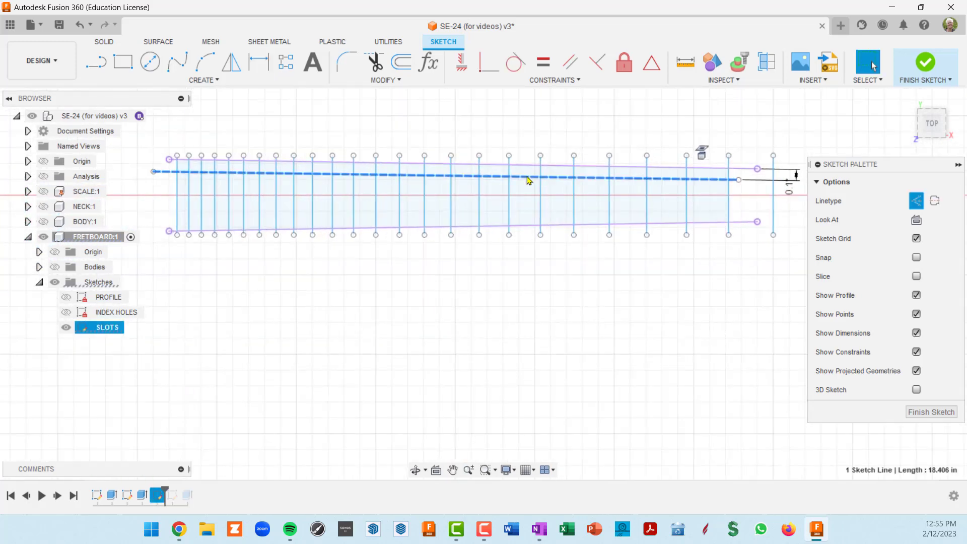
left_click(572, 67)
left_click(557, 166)
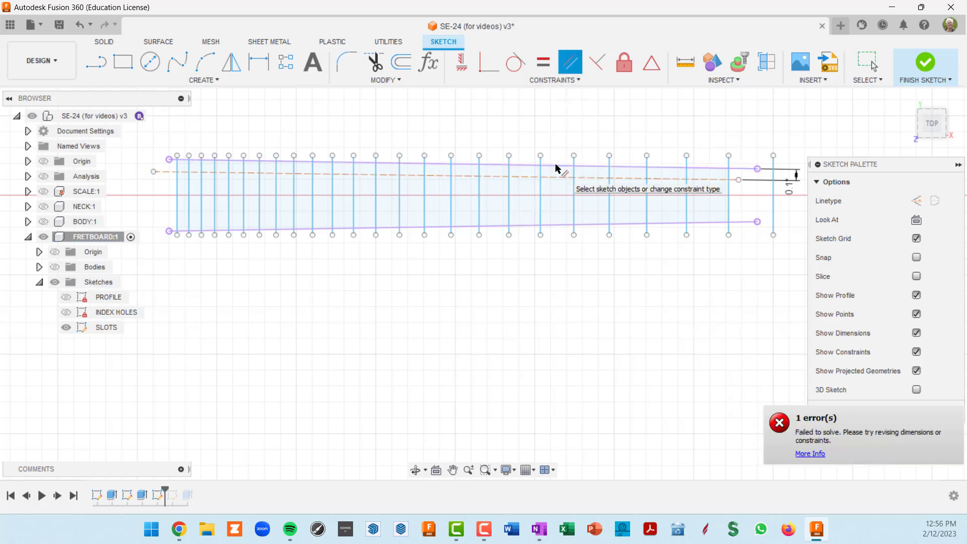
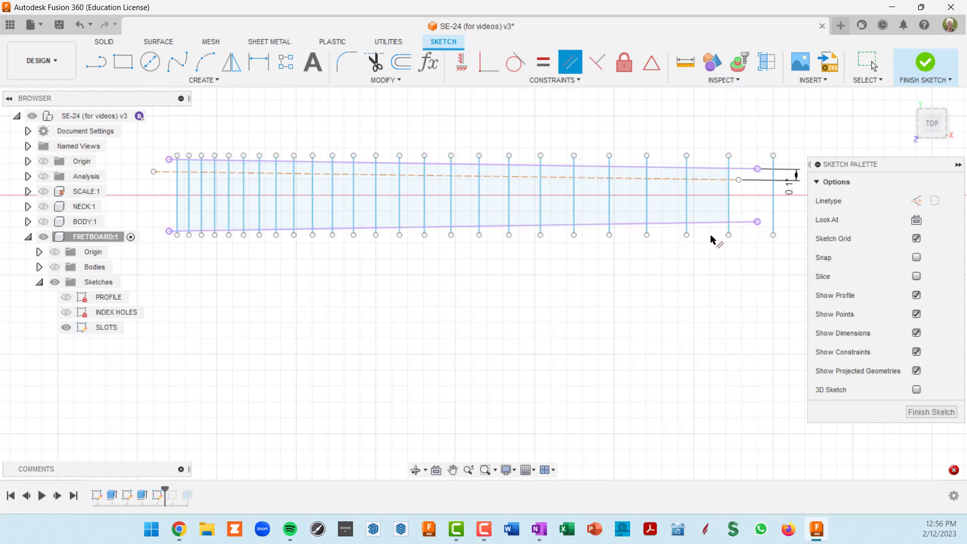
key("Escape")
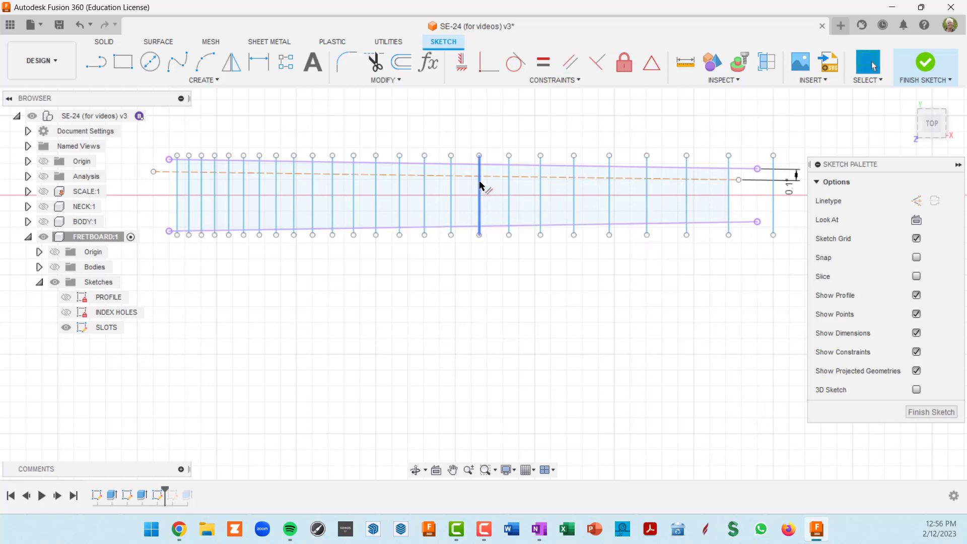
Replace the construction line with a new line about 18.8 in long just inside the upper projected edge, starting beyond the wide end
left_click(507, 180)
key("Delete")
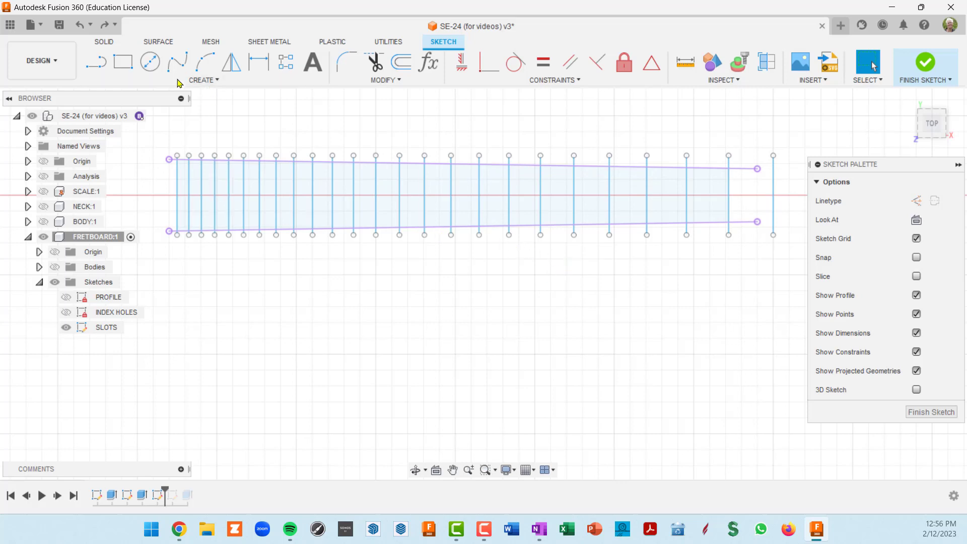
left_click(102, 66)
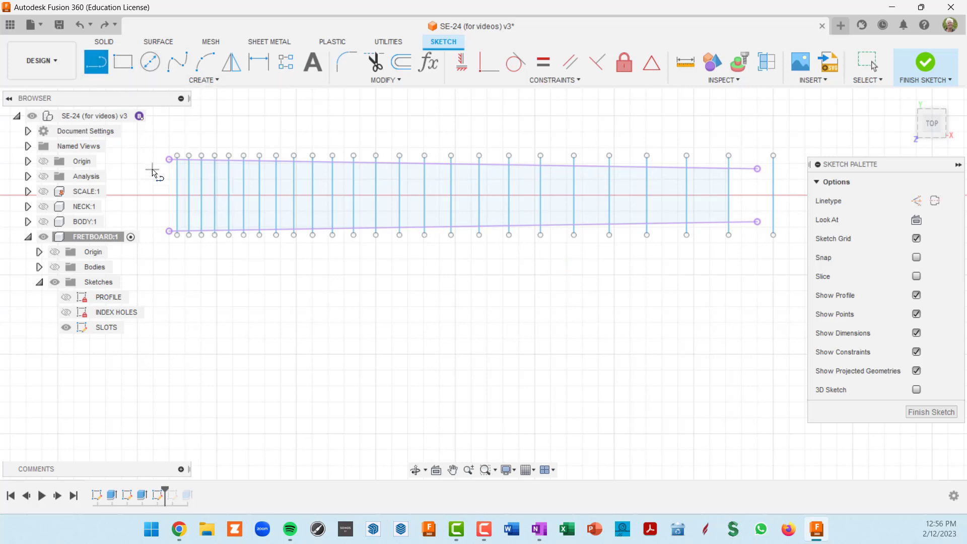
scroll(154, 173, "up", 1)
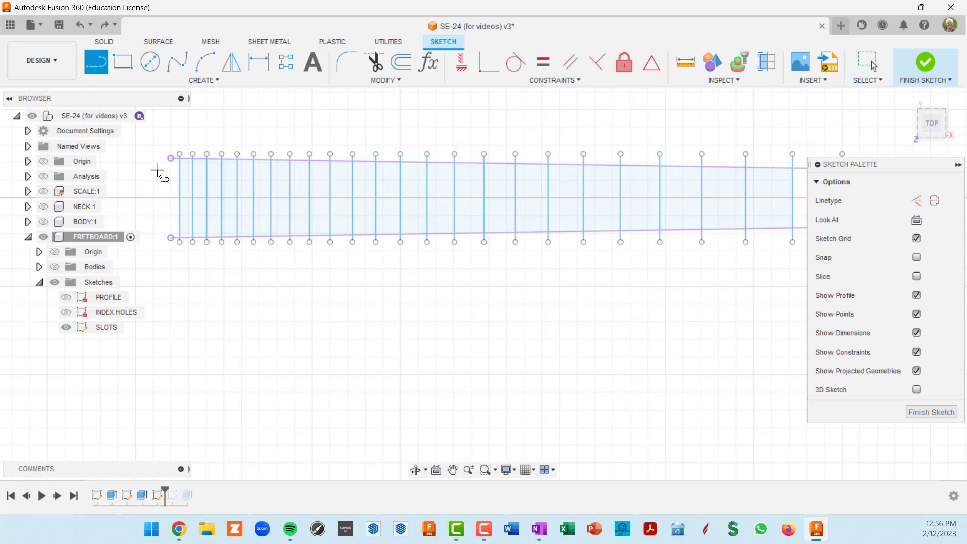
left_click(158, 172)
scroll(469, 172, "down", 2)
scroll(476, 181, "up", 3)
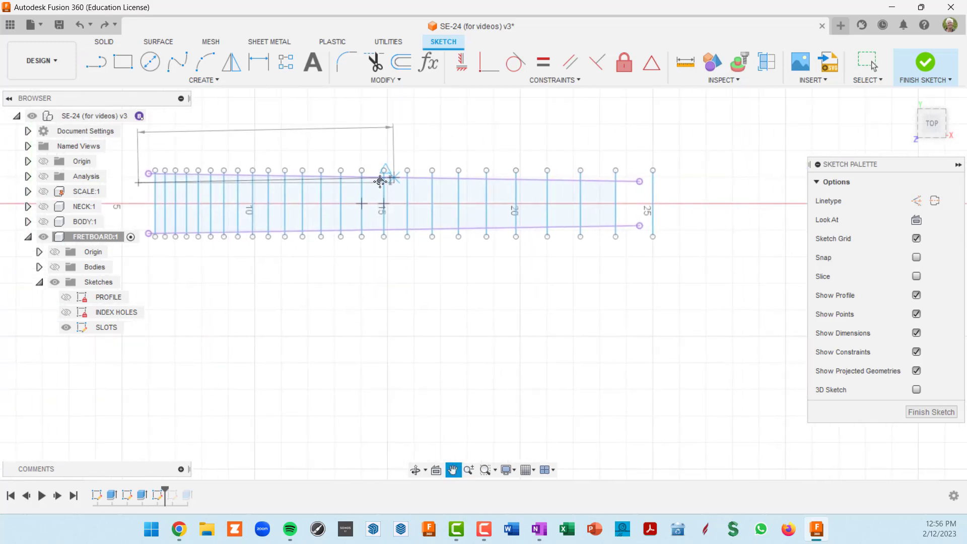
left_click(634, 192)
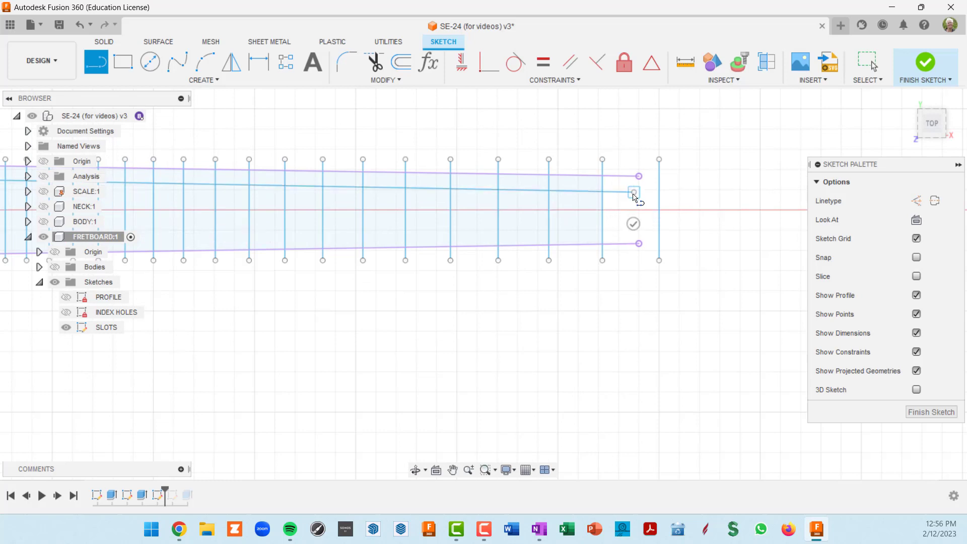
key("Escape")
Constrain the new line parallel to the upper projected edge and convert it to construction geometry
scroll(594, 328, "down", 4)
middle_click_drag(594, 328, 670, 274)
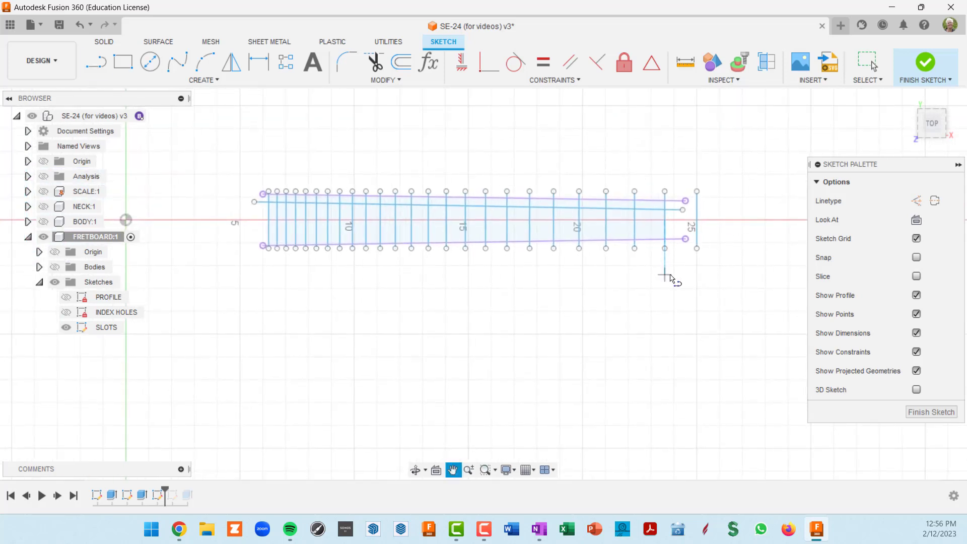
left_click(571, 68)
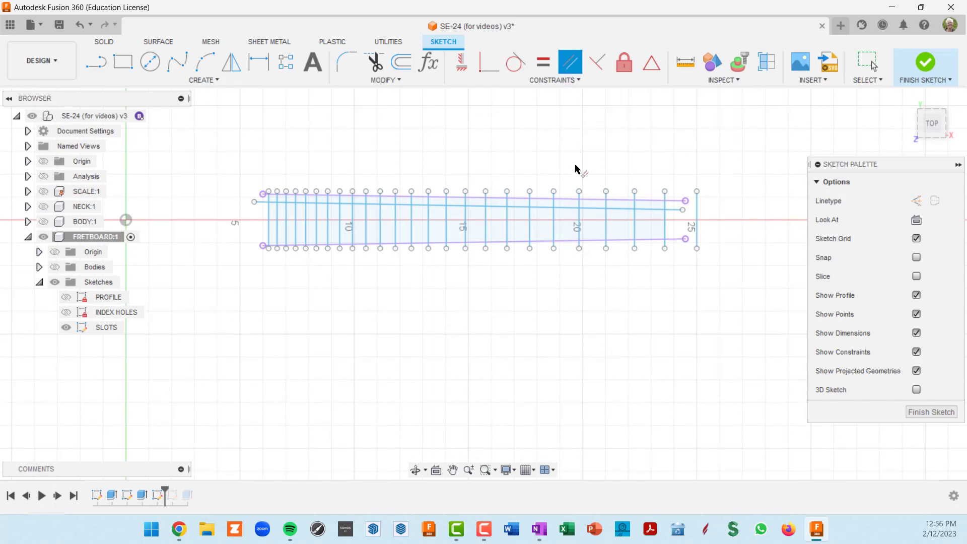
scroll(566, 212, "up", 3)
left_click(572, 208)
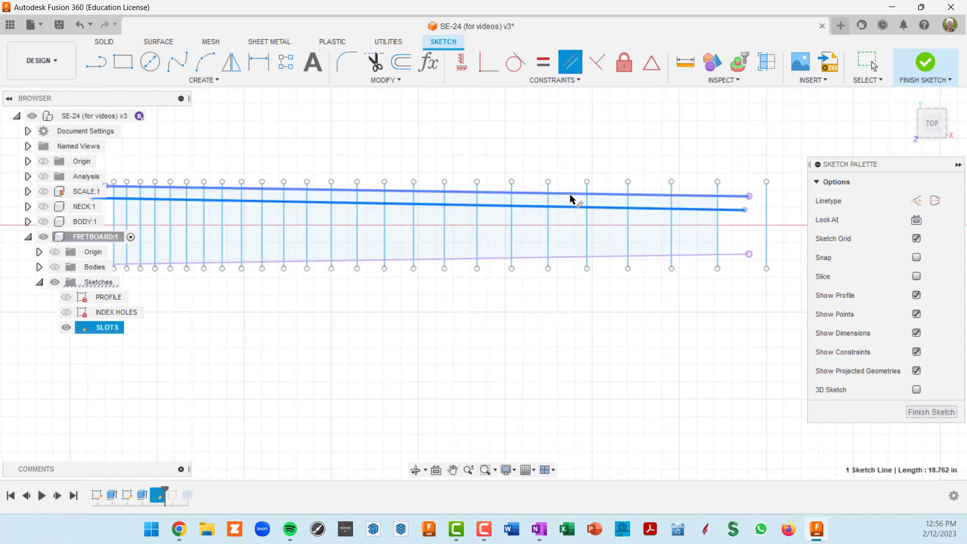
left_click(571, 195)
scroll(427, 211, "up", 2)
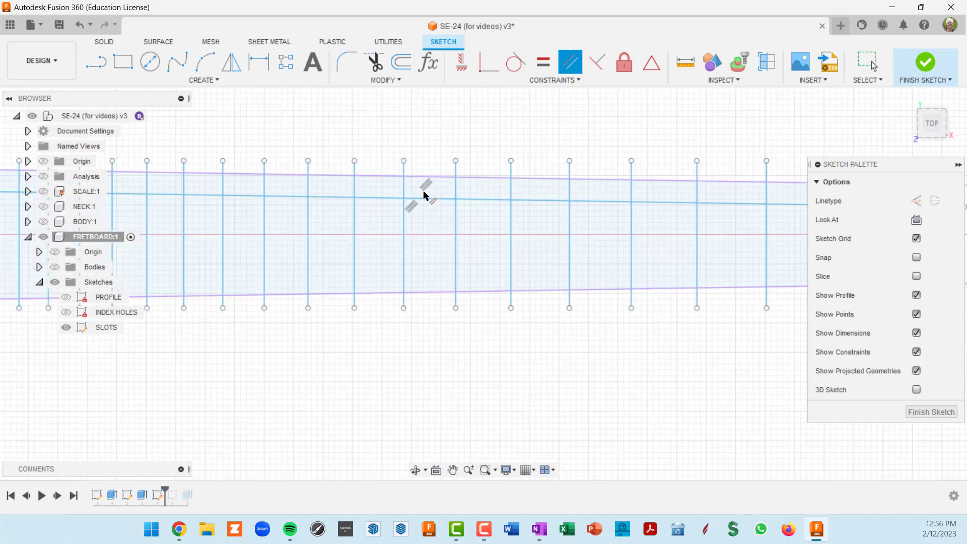
scroll(428, 199, "up", 2)
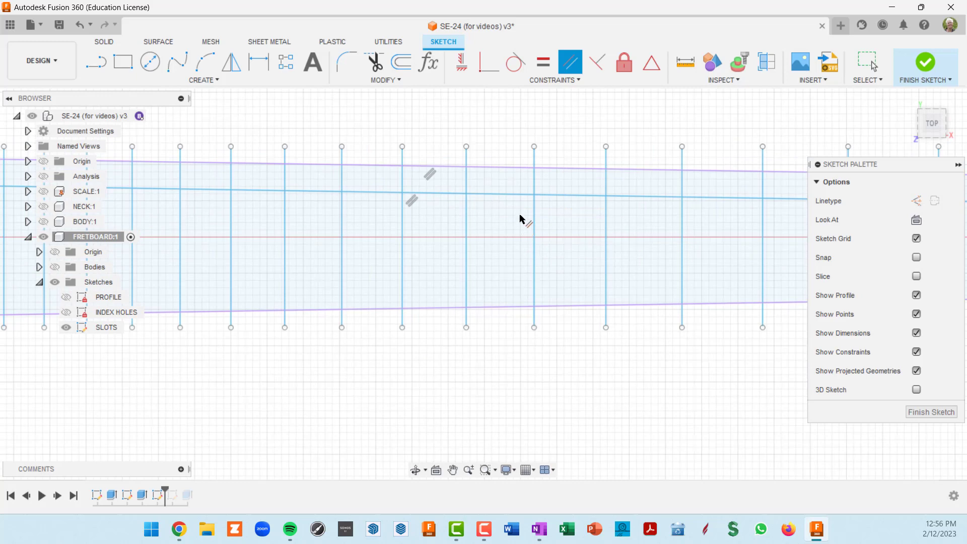
key("Escape")
left_click(510, 196)
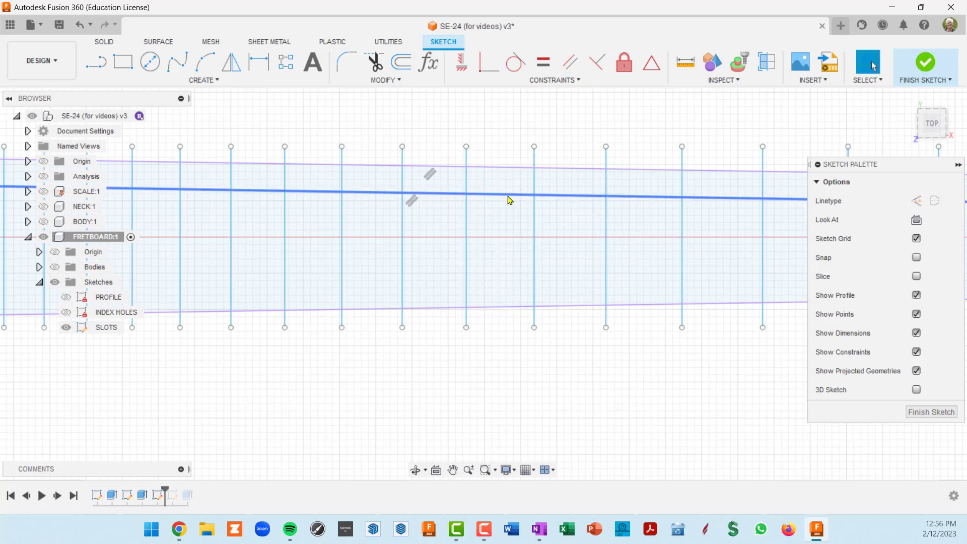
key("x")
Dimension the offset between the upper projected edge and the parallel construction line as 0.125 in
scroll(509, 199, "down", 3)
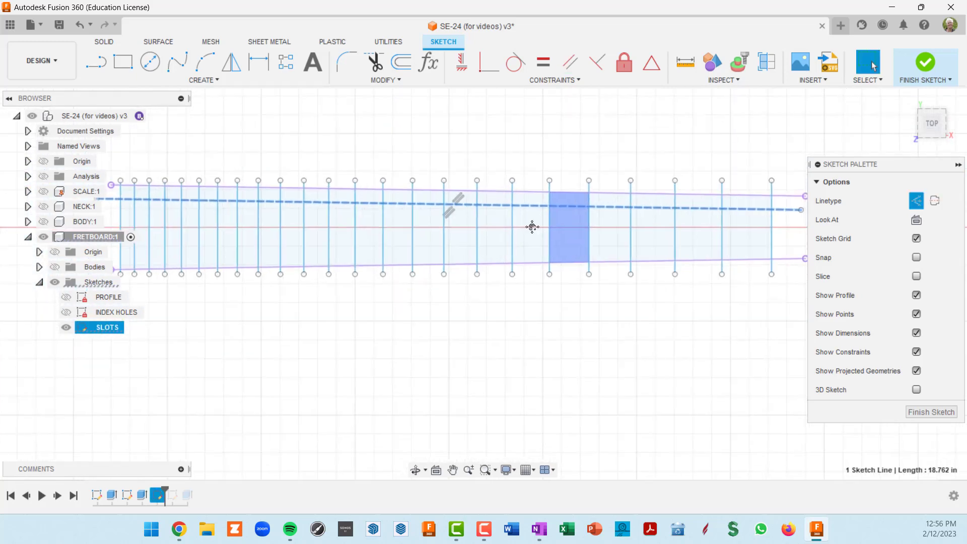
middle_click_drag(532, 227, 404, 210)
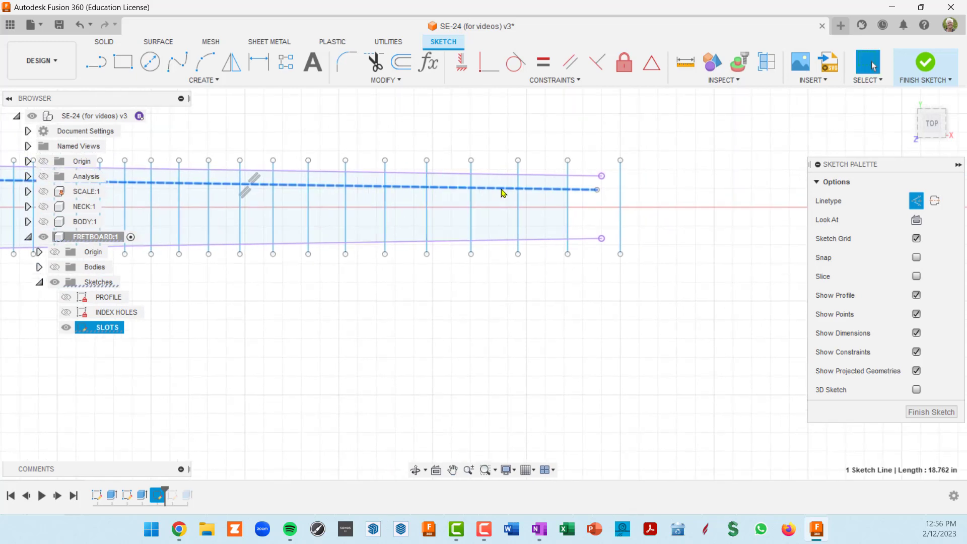
key("d")
scroll(547, 200, "up", 3)
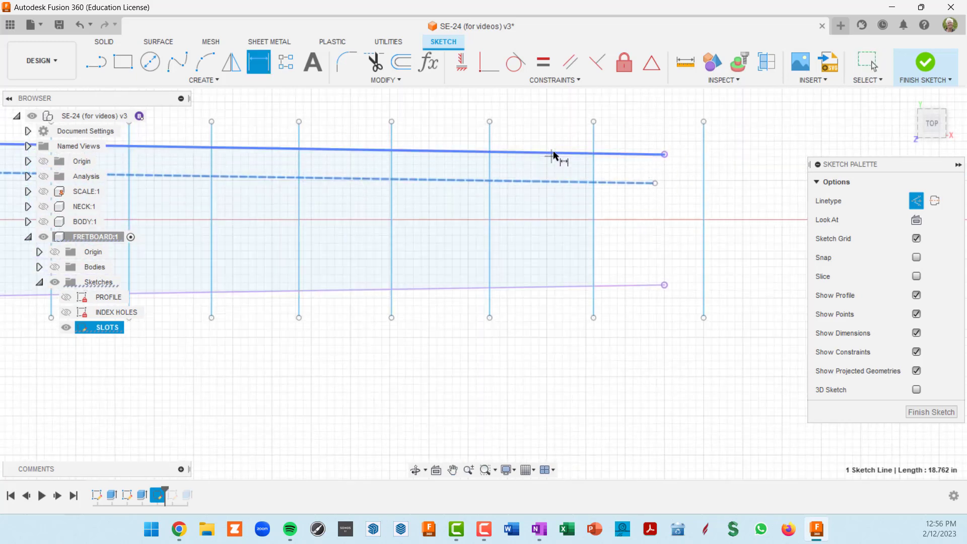
left_click(555, 154)
left_click(550, 181)
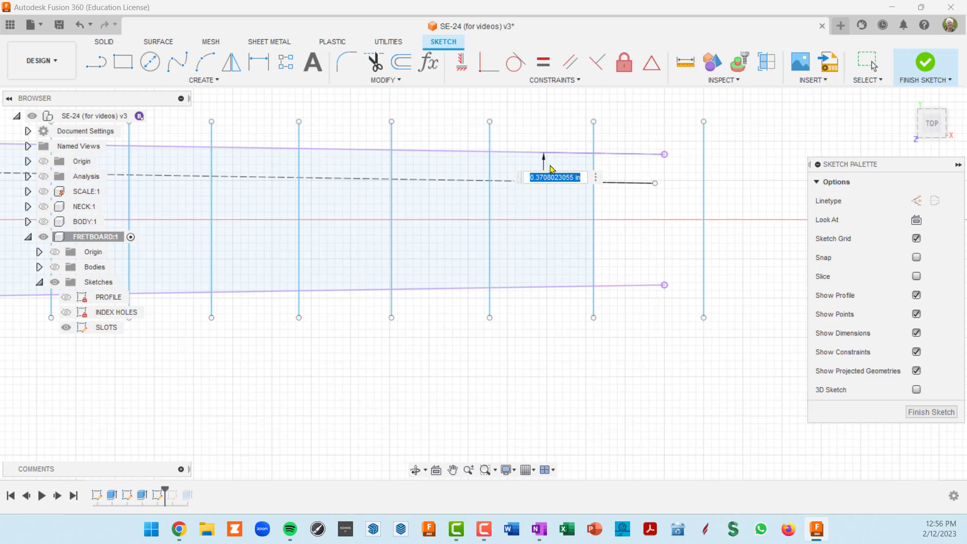
scroll(546, 166, "up", 2)
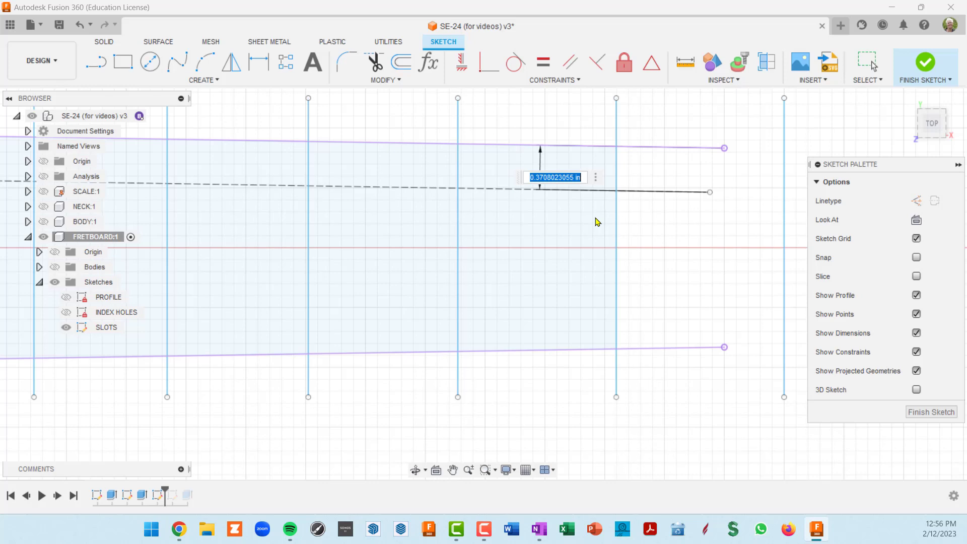
type(".125")
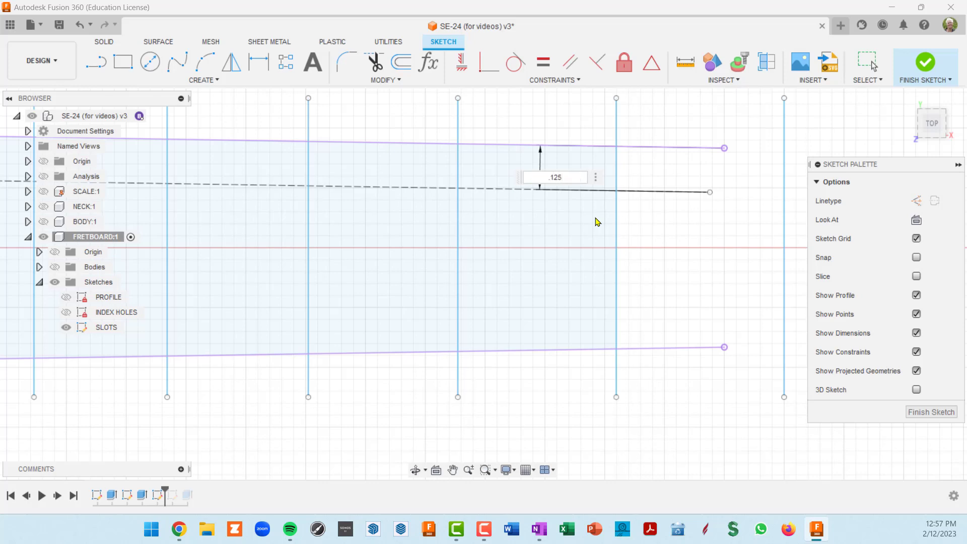
key("Return")
scroll(583, 244, "down", 5)
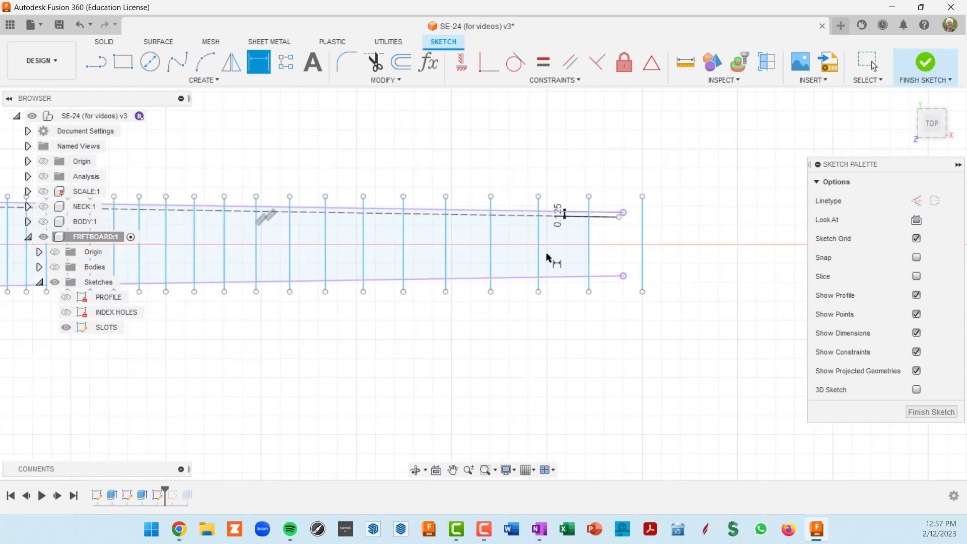
scroll(400, 188, "up", 3)
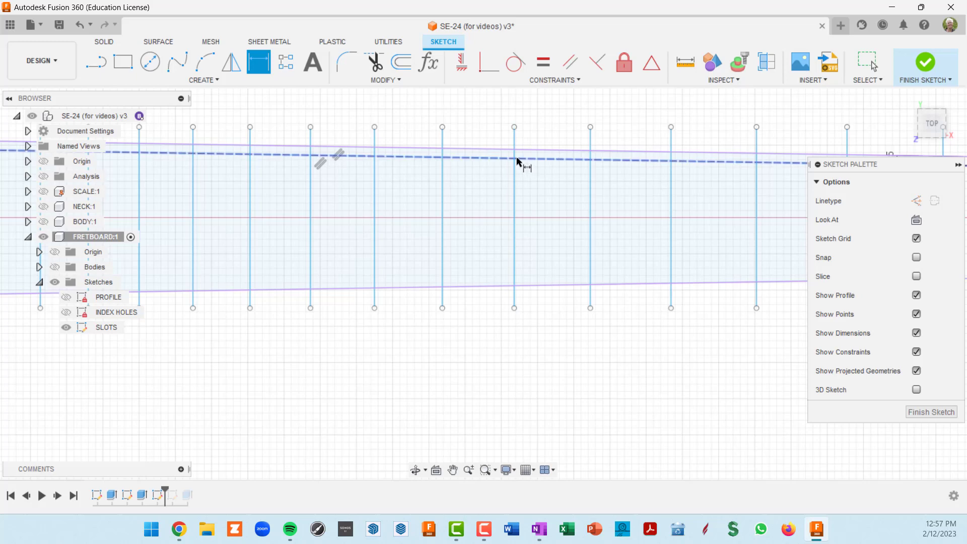
scroll(539, 218, "down", 4)
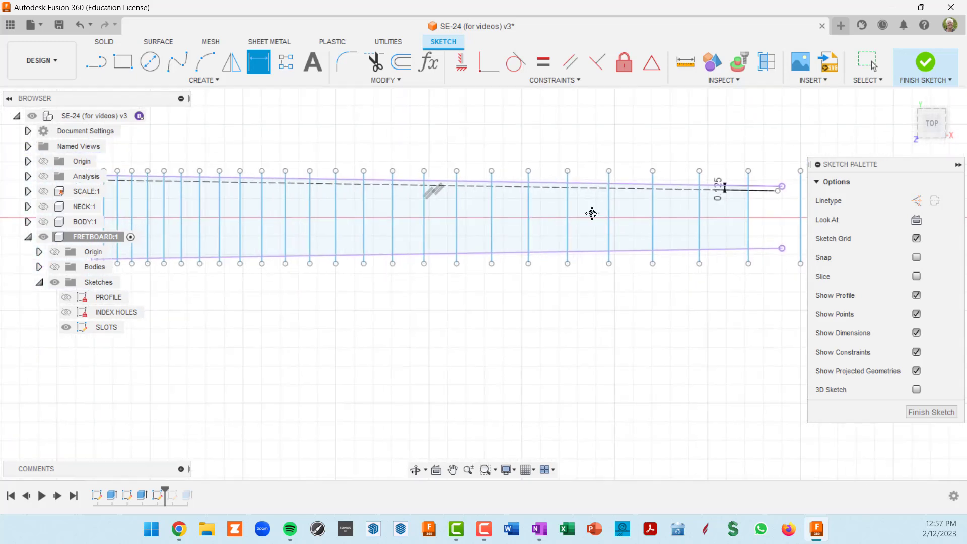
scroll(546, 225, "down", 2)
scroll(439, 230, "up", 4)
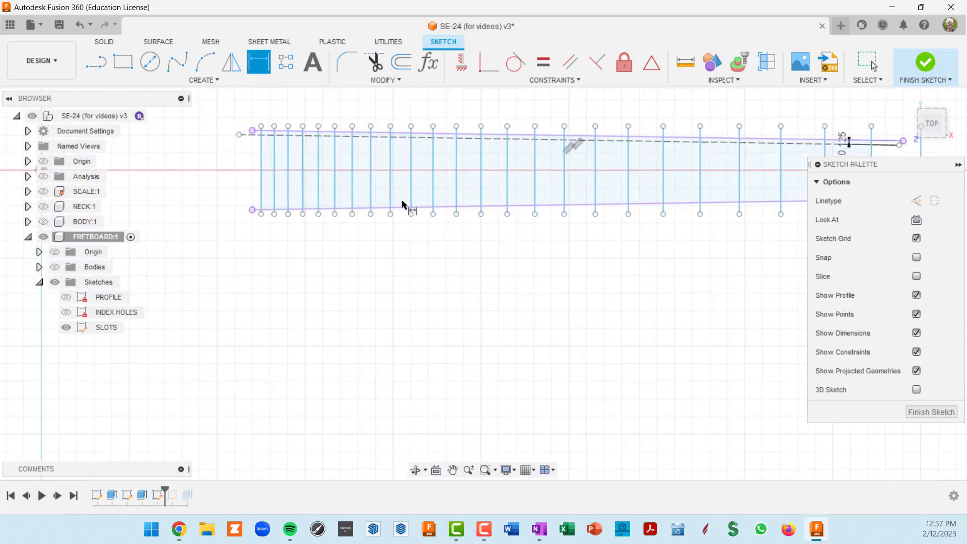
scroll(411, 178, "up", 2)
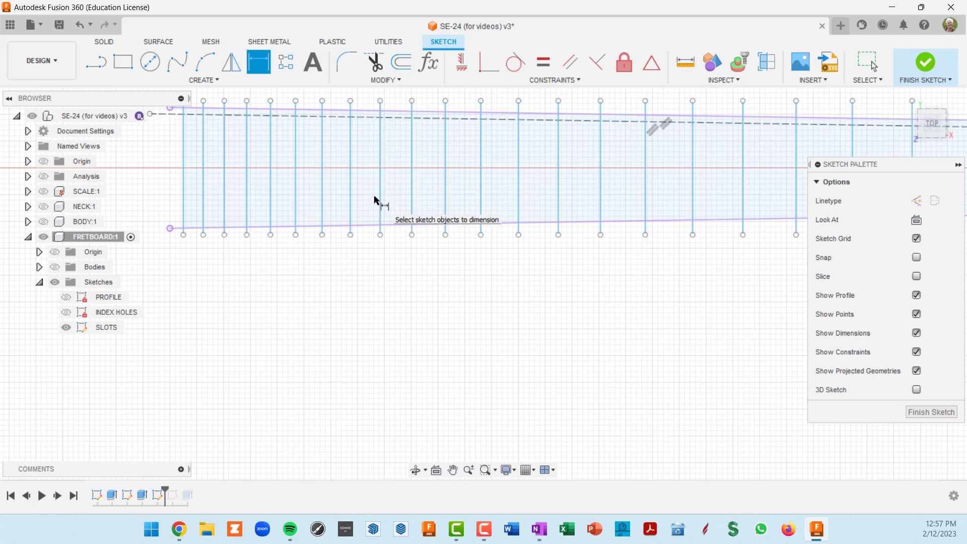
key("Escape")
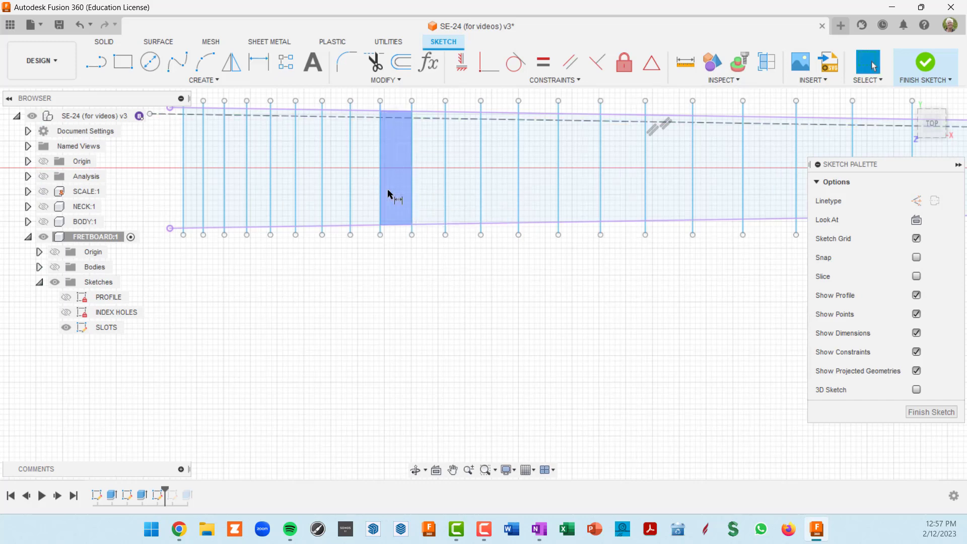
Mirror the construction line about the XZ plane of the FRETBOARD component, showing its Origin to pick the plane
left_click(367, 117)
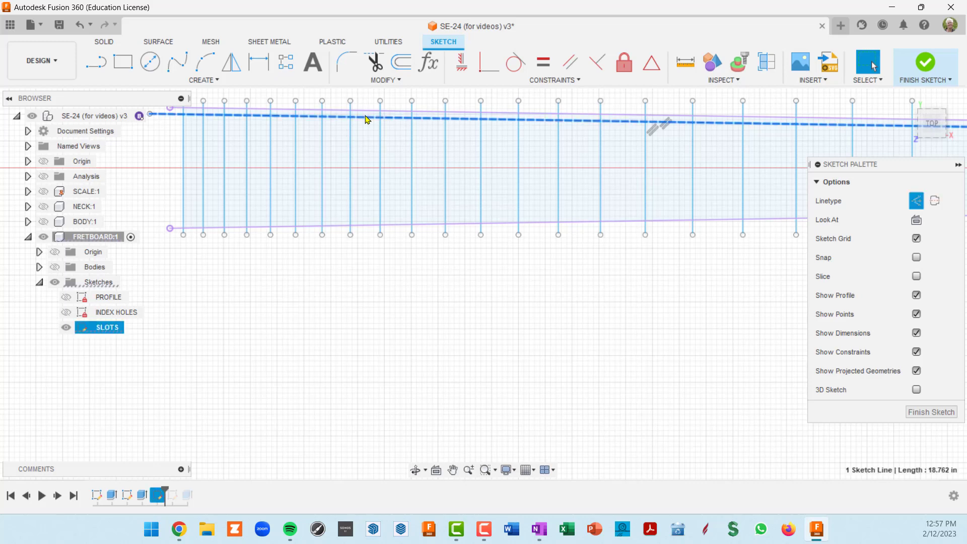
left_click(232, 61)
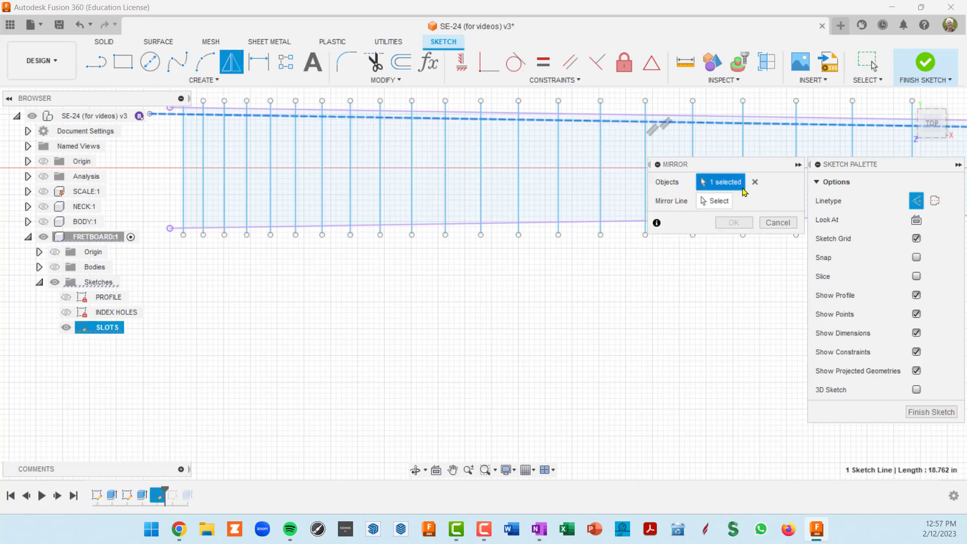
left_click(720, 202)
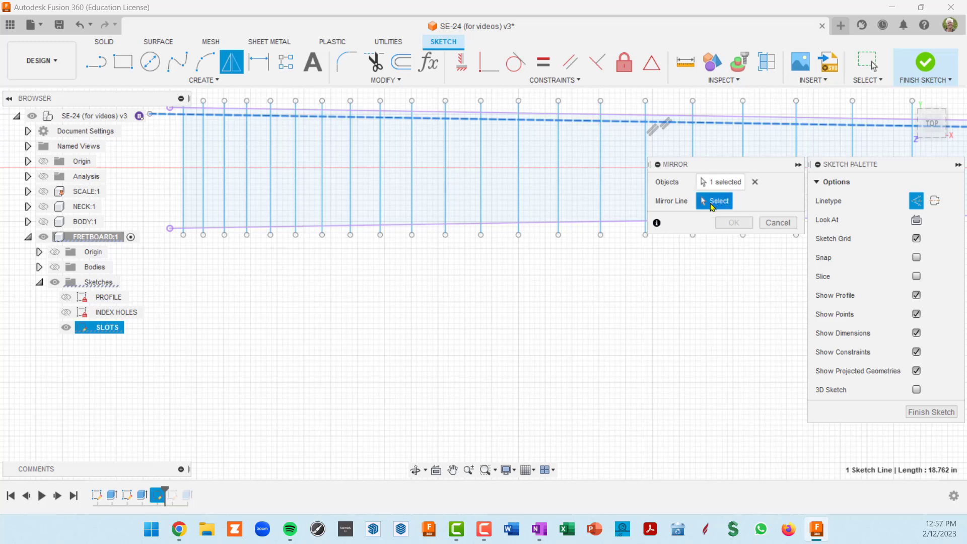
scroll(473, 287, "down", 5)
scroll(368, 192, "up", 3)
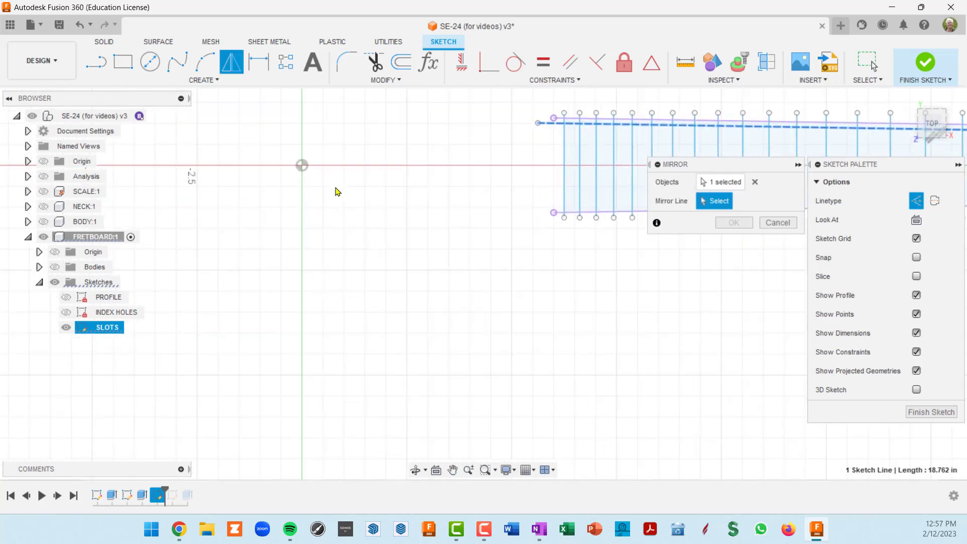
left_click(54, 252)
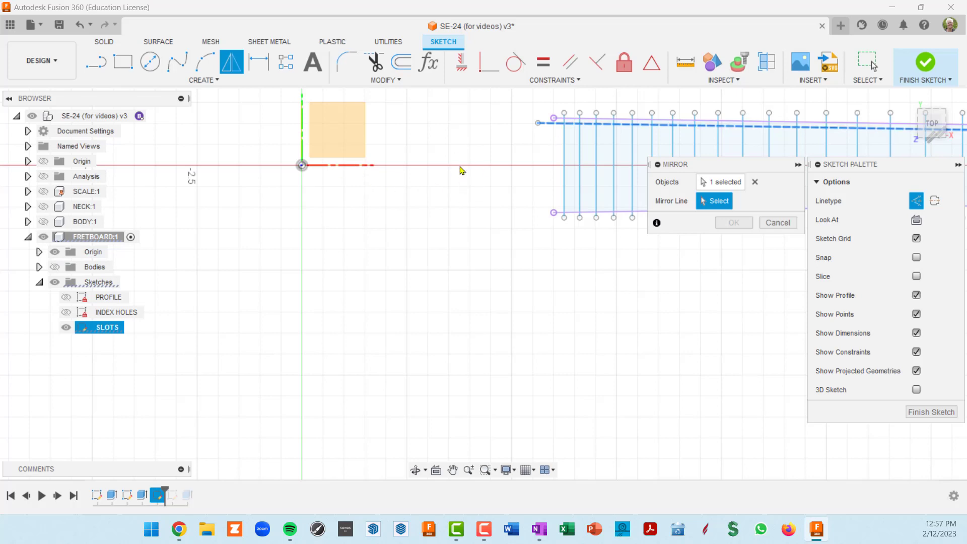
left_click(349, 166)
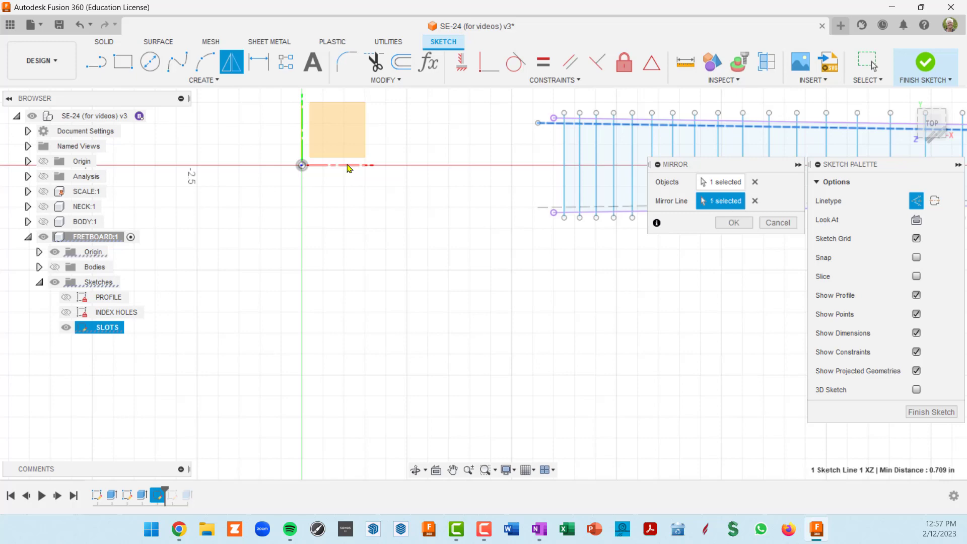
middle_click_drag(600, 273, 445, 263)
scroll(462, 262, "up", 5)
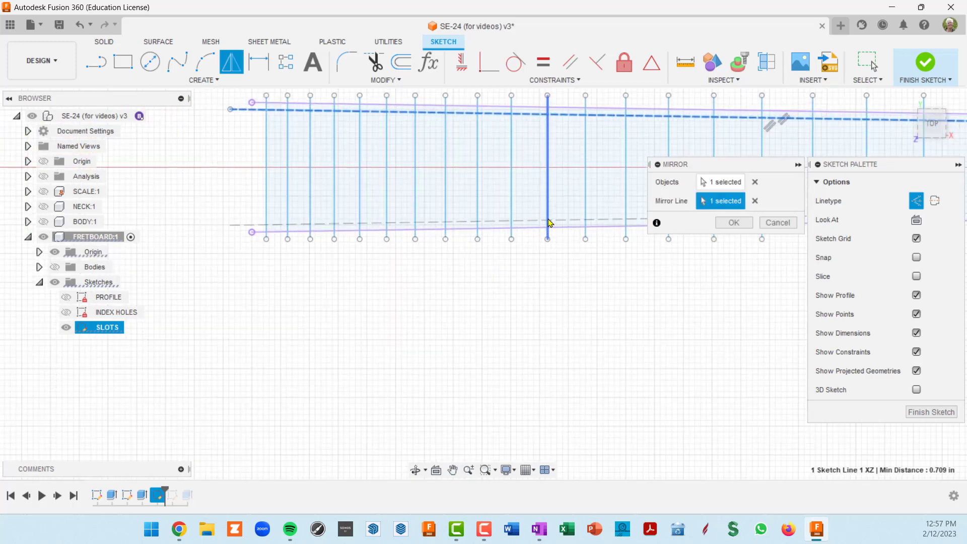
left_click(734, 223)
scroll(719, 277, "down", 5)
middle_click_drag(723, 280, 509, 253)
scroll(663, 250, "up", 3)
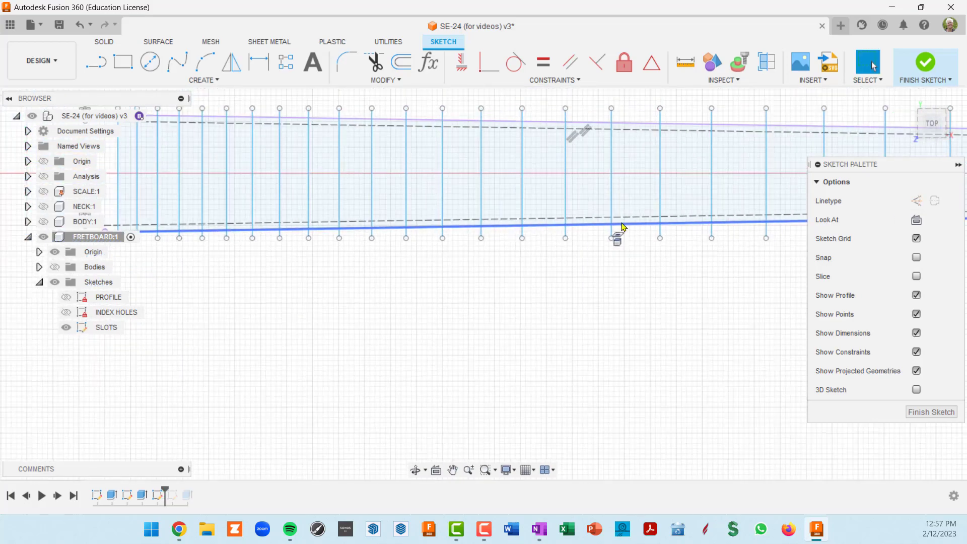
Delete the two solid projected fretboard edge lines from the SLOTS sketch, keeping the dashed offset lines
scroll(622, 227, "down", 2)
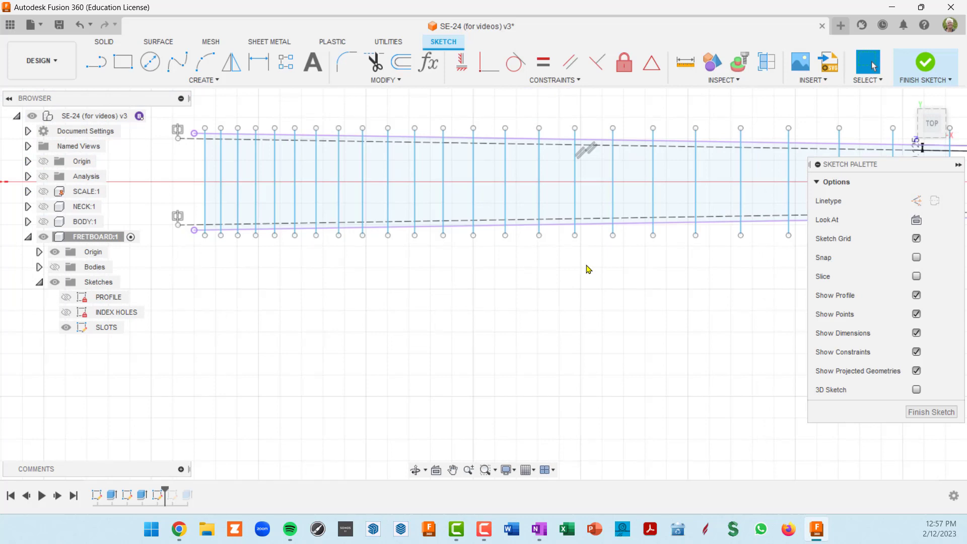
left_click(558, 231)
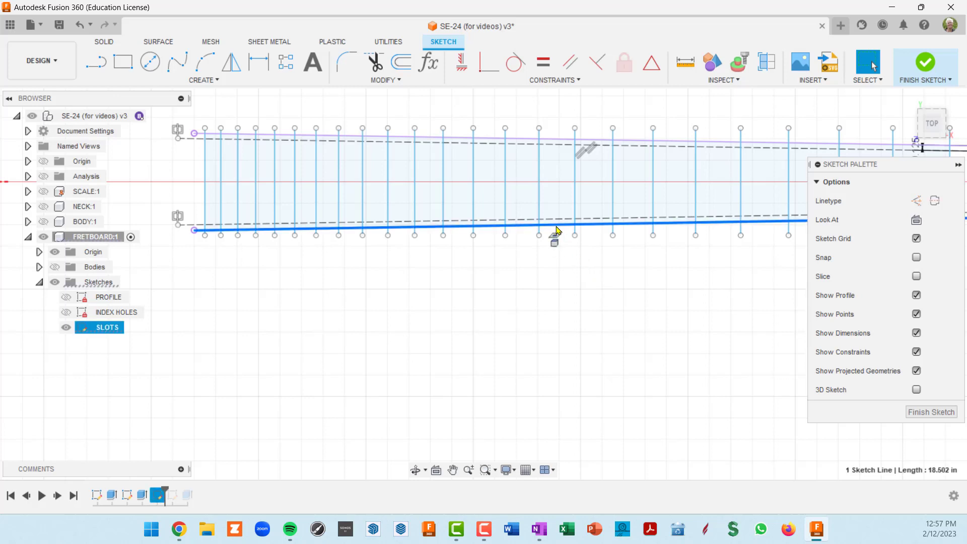
key("Delete")
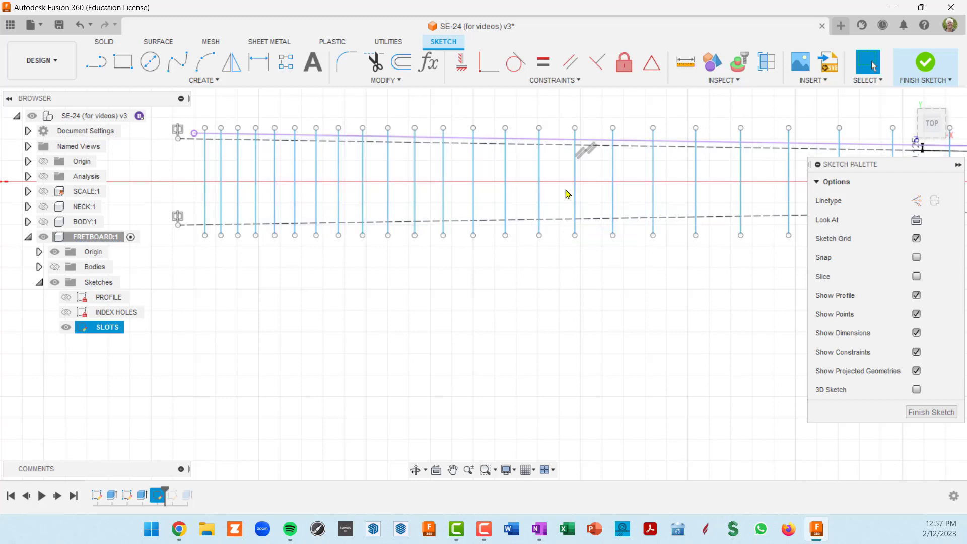
left_click(568, 143)
key("Delete")
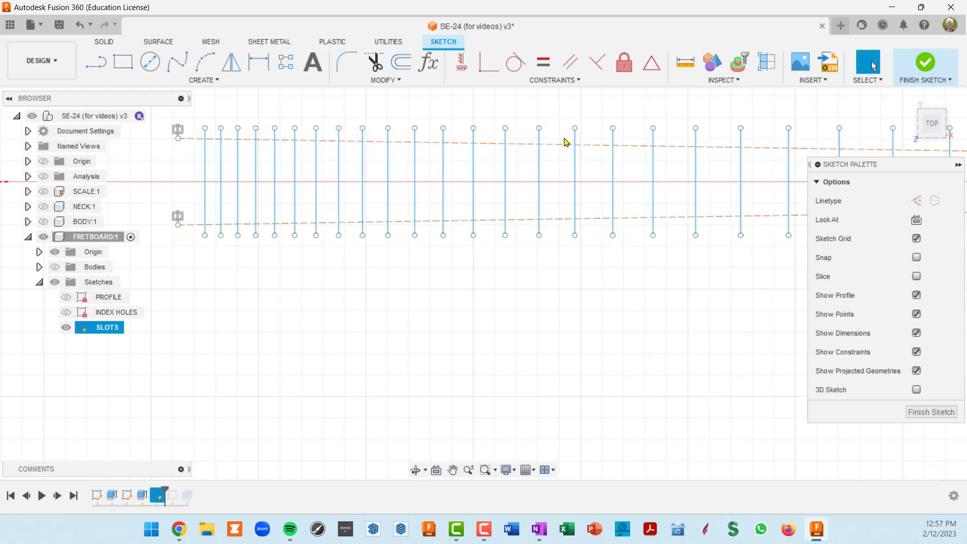
Trim the lower ends of the first ten fret slot lines, from the closely spaced end, back to the lower dashed line
scroll(534, 276, "down", 3)
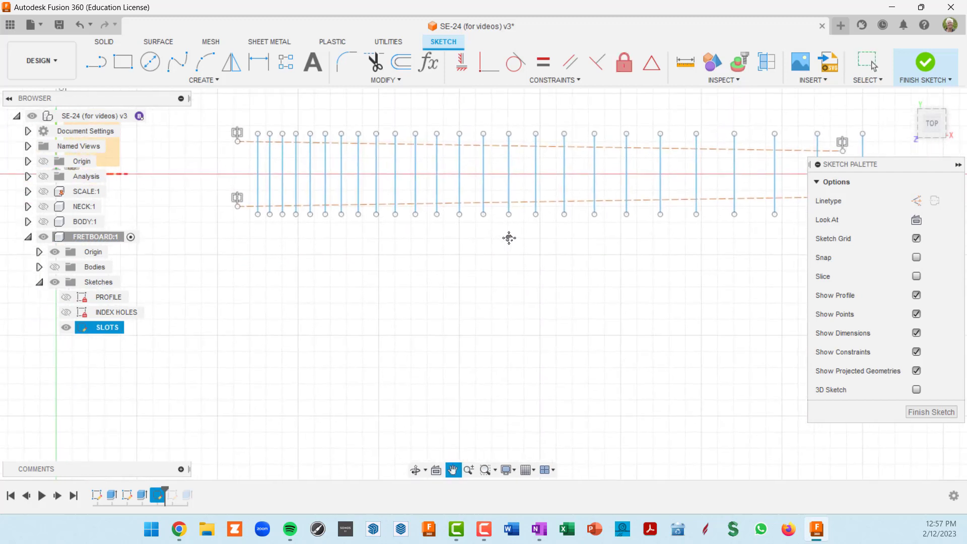
left_click(374, 62)
scroll(299, 224, "up", 1)
scroll(290, 224, "up", 5)
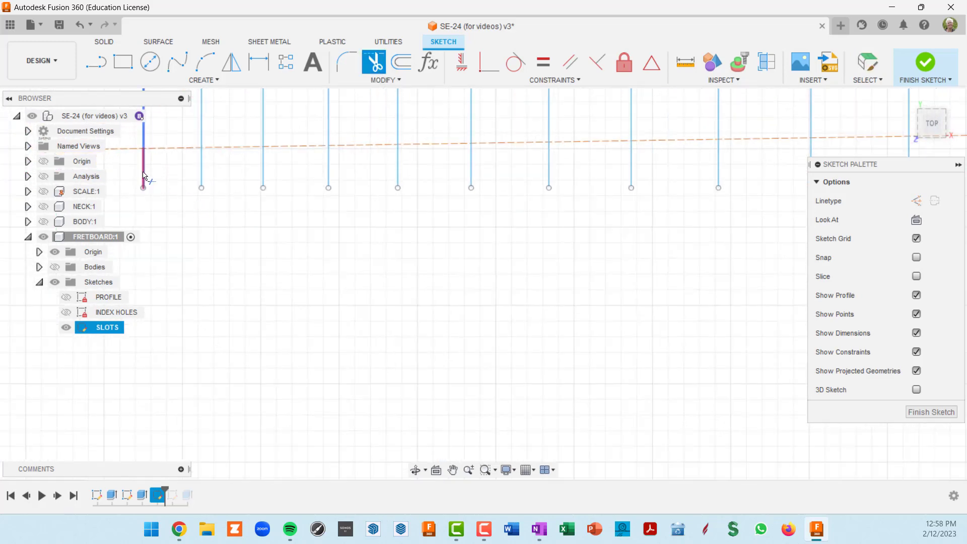
left_click(144, 176)
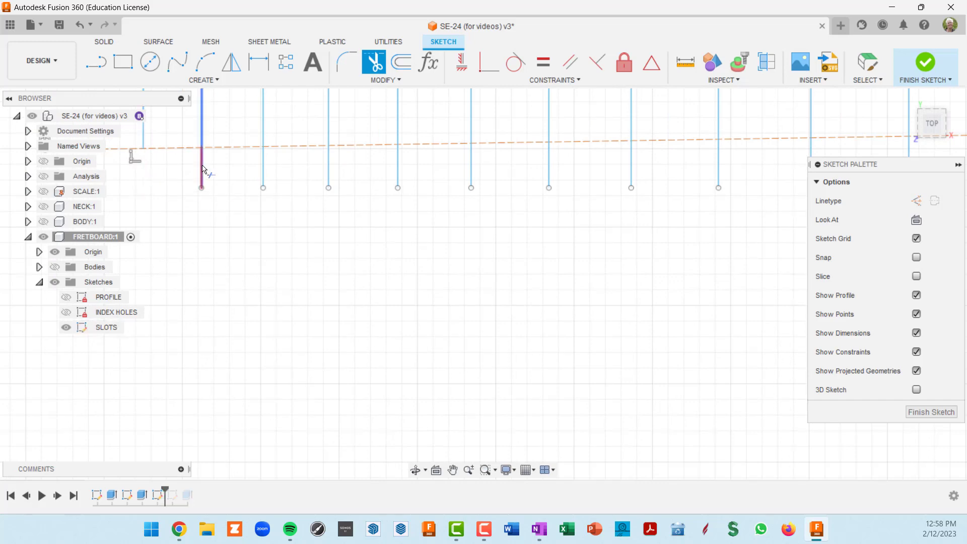
left_click(203, 172)
left_click(268, 177)
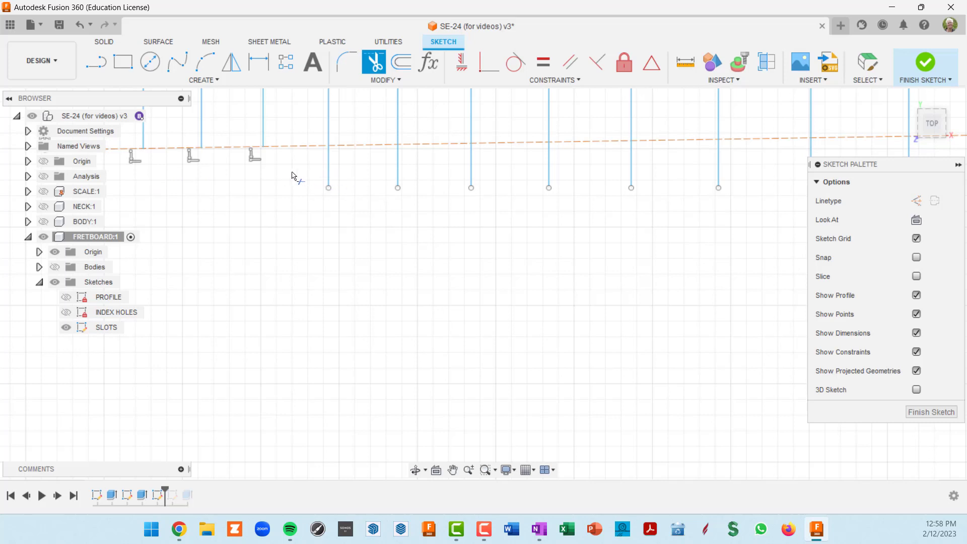
left_click(328, 169)
left_click(399, 173)
left_click(470, 172)
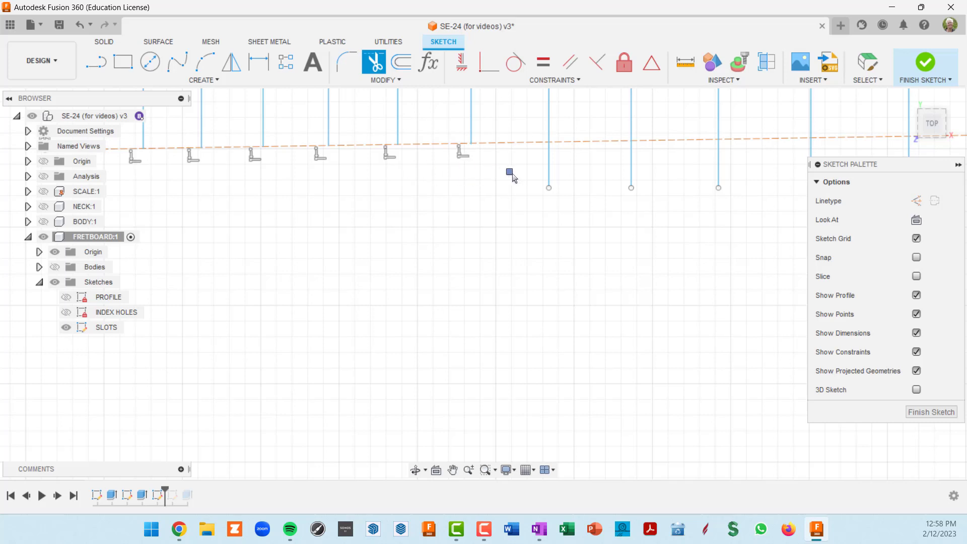
left_click(548, 175)
left_click(632, 173)
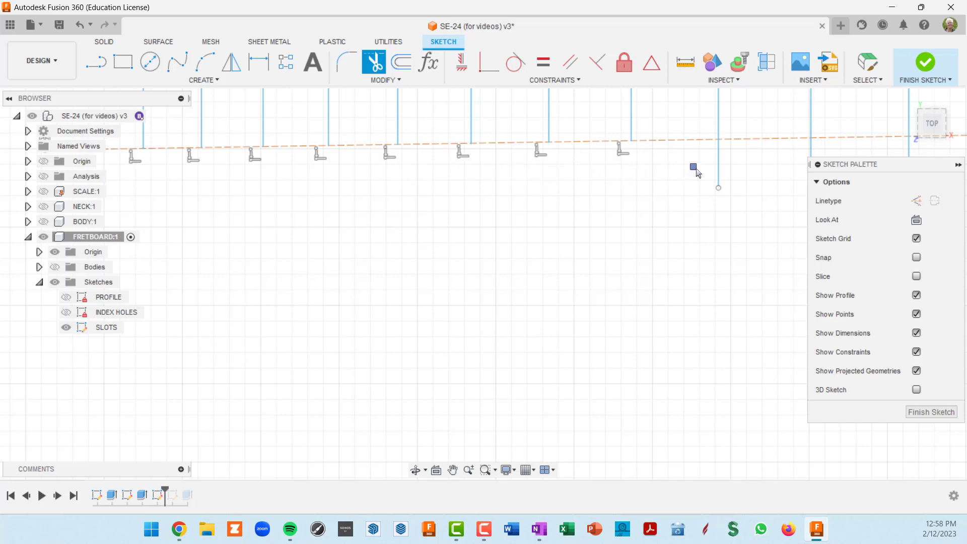
left_click(719, 172)
left_click(811, 151)
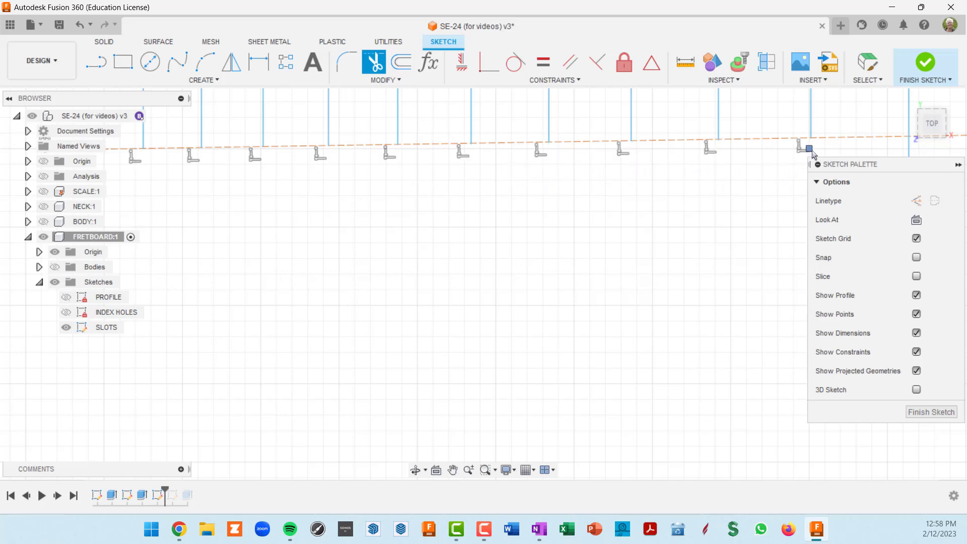
Trim the lower overhangs of the next ten fret slot lines back to the lower dashed line
scroll(679, 248, "down", 2)
scroll(679, 248, "down", 3)
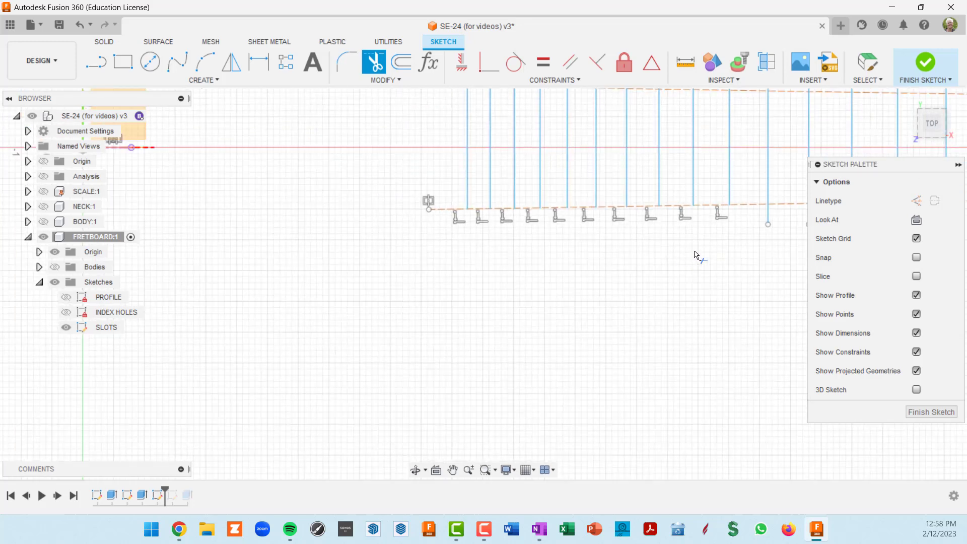
middle_click_drag(692, 250, 417, 227)
middle_click_drag(521, 234, 389, 217)
scroll(422, 247, "down", 4)
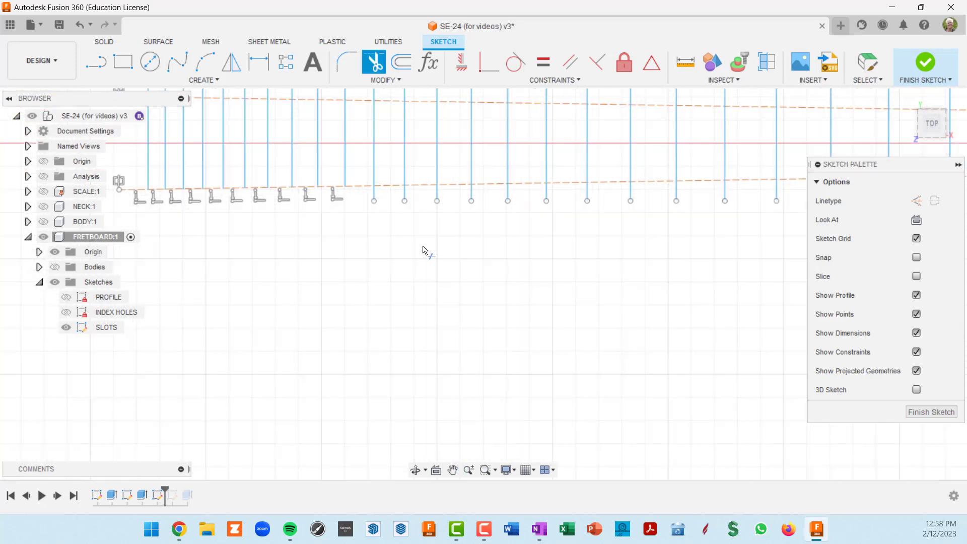
mouse_move(577, 264)
middle_mouse_down()
mouse_move(516, 246)
mouse_move(502, 252)
middle_mouse_up()
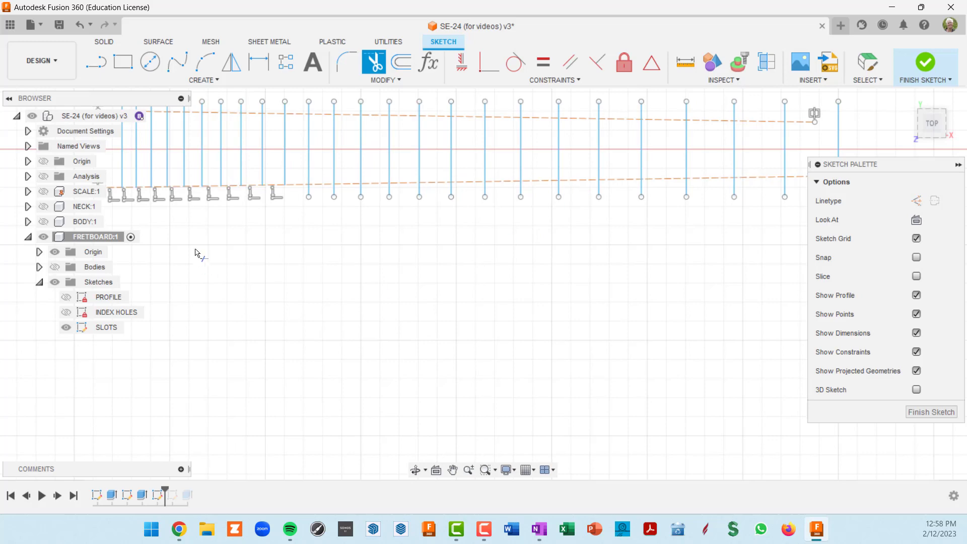
scroll(306, 220, "up", 3)
mouse_move(417, 262)
middle_mouse_down()
mouse_move(371, 242)
mouse_move(318, 272)
middle_mouse_up()
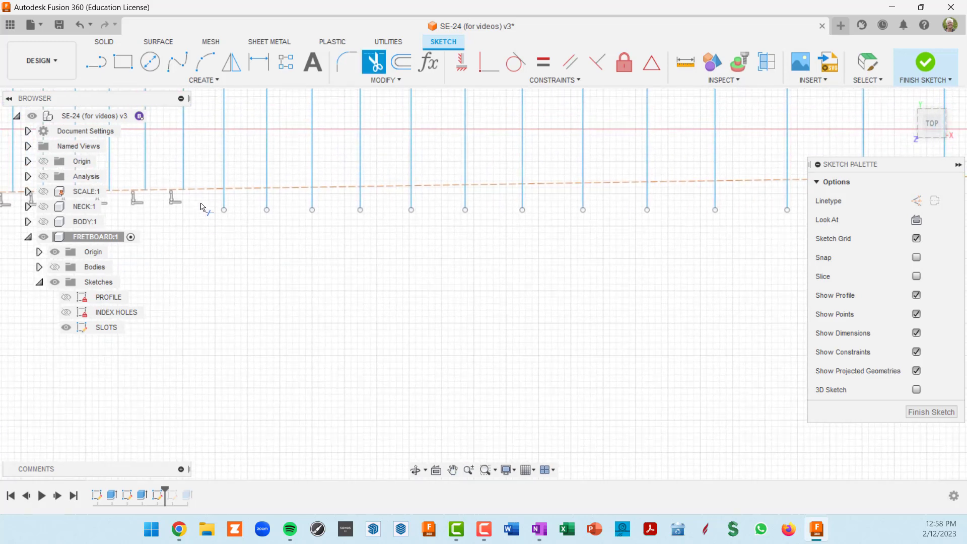
left_click_drag(205, 202, 660, 204)
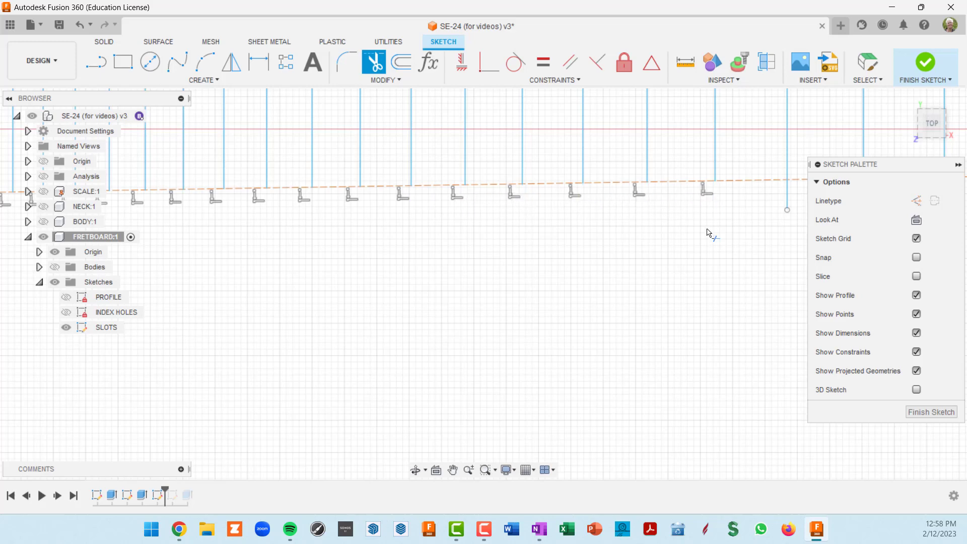
Trim the lower overhangs of the last four fret slot lines, leaving the line beyond the dashed line's end untouched
scroll(720, 272, "down", 5)
scroll(501, 237, "up", 3)
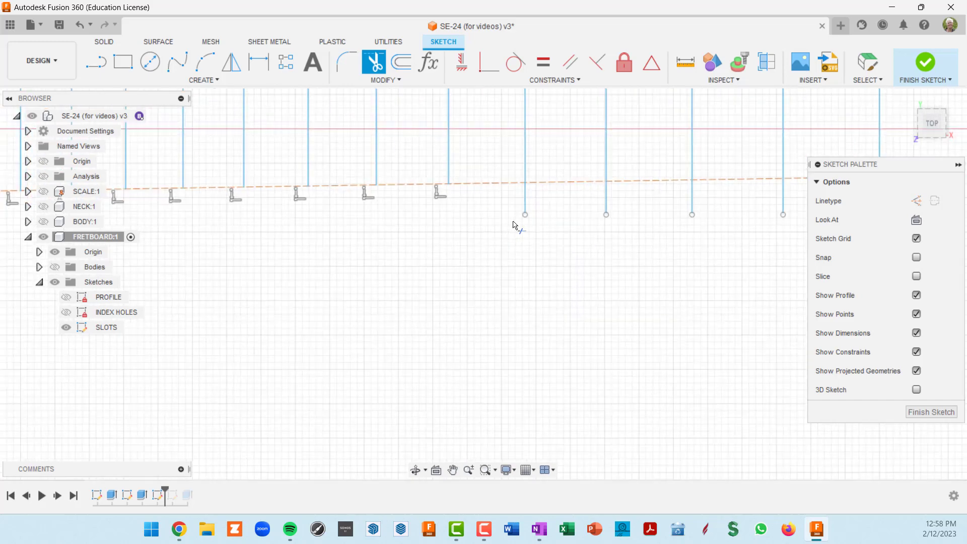
left_click_drag(507, 207, 787, 205)
mouse_move(728, 293)
middle_mouse_down()
mouse_move(693, 290)
mouse_move(492, 337)
middle_mouse_up()
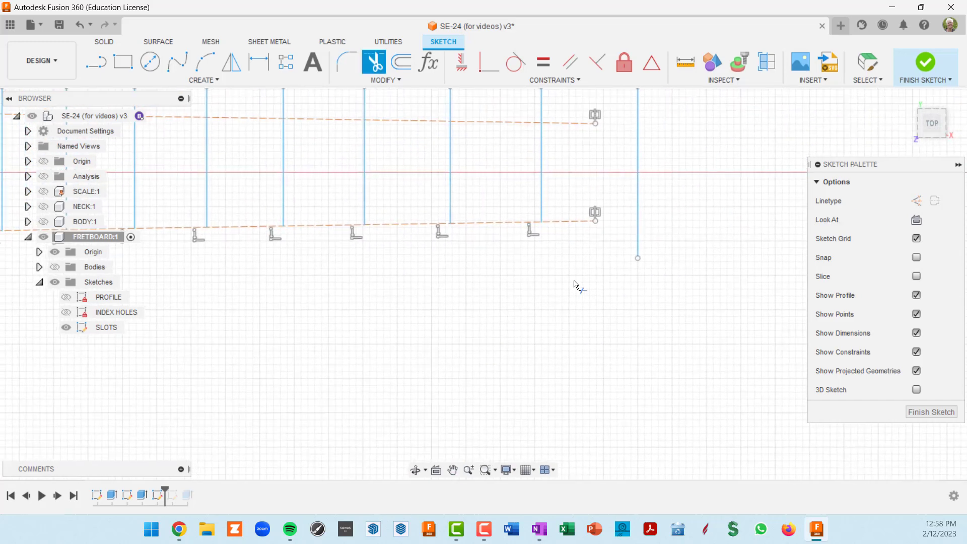
Trim the upper overhangs of the closely spaced fret slot lines back to the upper dashed line
scroll(594, 270, "down", 2)
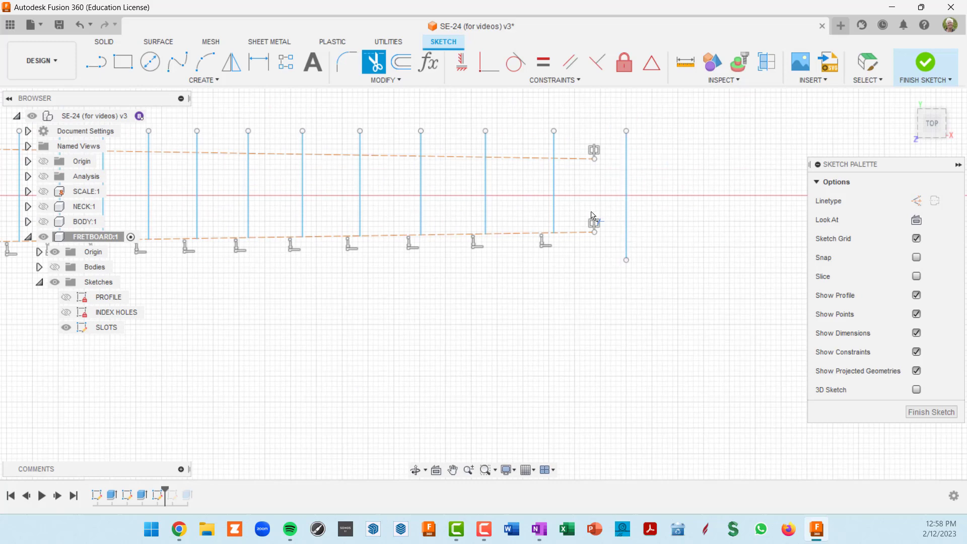
scroll(581, 237, "down", 3)
middle_click_drag(529, 281, 584, 264)
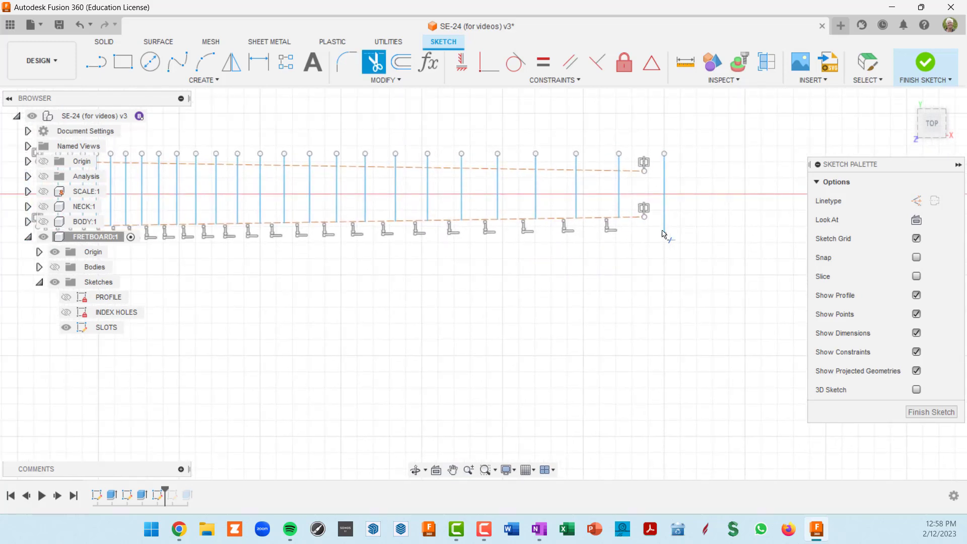
scroll(383, 327, "down", 2)
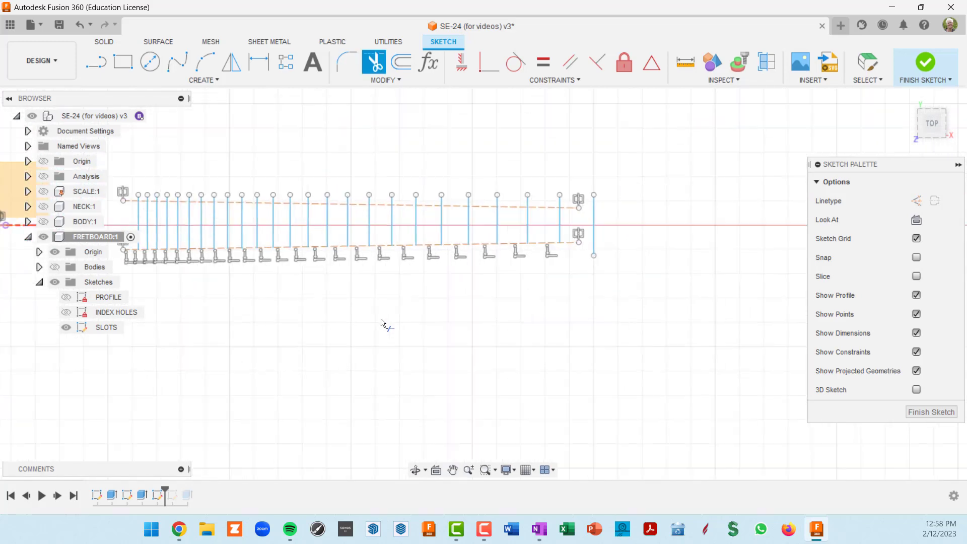
middle_click_drag(402, 328, 616, 347)
scroll(282, 242, "up", 4)
scroll(385, 265, "up", 5)
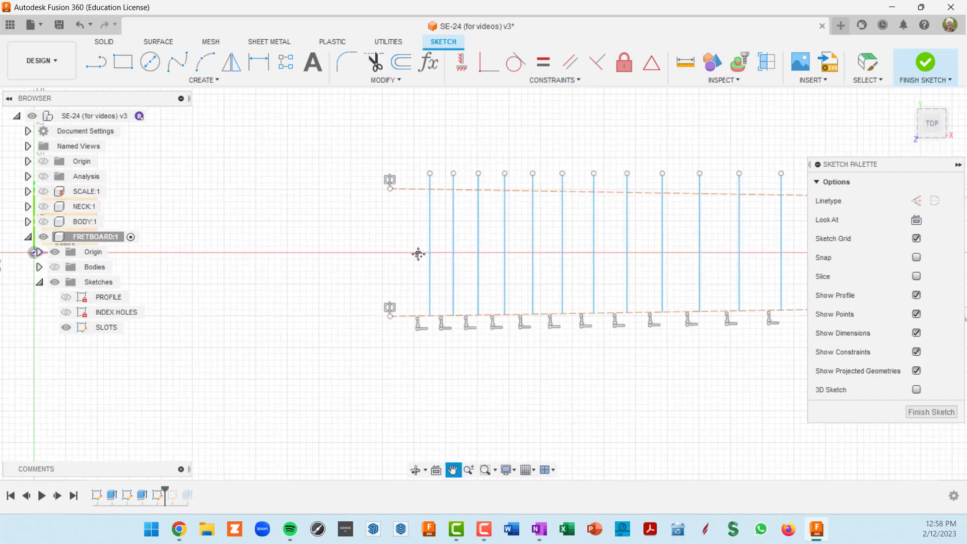
mouse_move(479, 250)
middle_mouse_down()
mouse_move(357, 272)
mouse_move(300, 264)
middle_mouse_up()
mouse_move(171, 191)
left_mouse_down()
mouse_move(443, 196)
mouse_move(567, 185)
left_mouse_up()
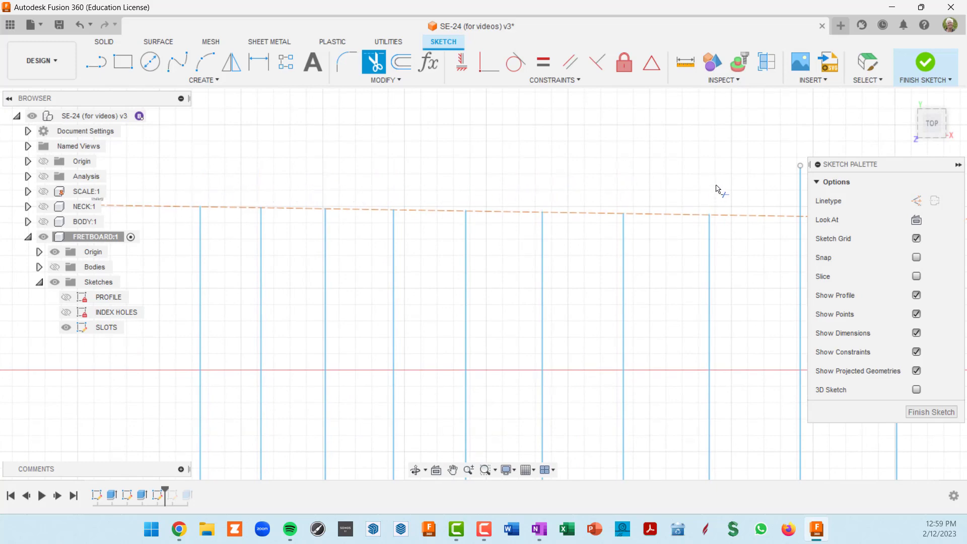
Continue along the middle of the fretboard, trimming the fret slot lines' upper overhangs at the upper dashed line
mouse_move(719, 189)
middle_mouse_down()
mouse_move(506, 205)
mouse_move(151, 185)
mouse_move(211, 196)
middle_mouse_up()
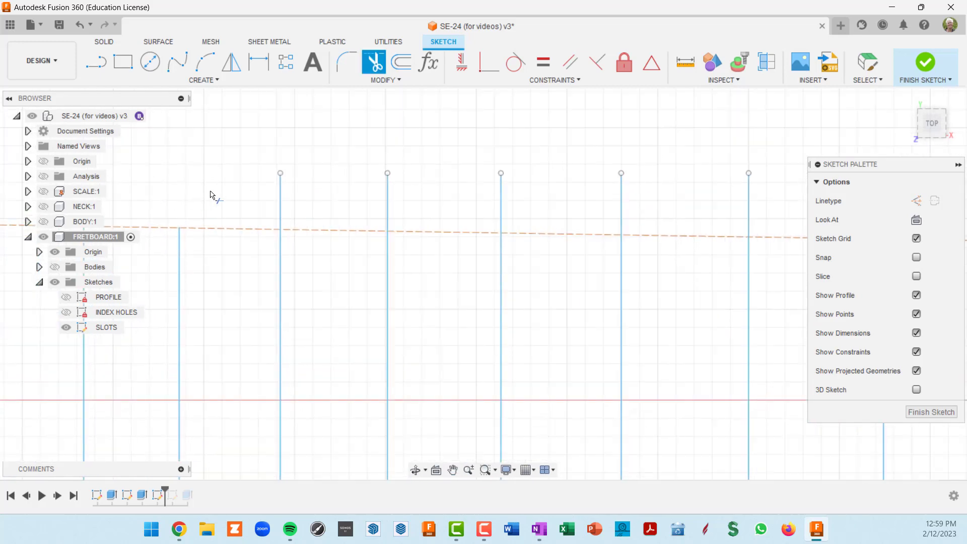
left_click_drag(422, 209, 568, 199)
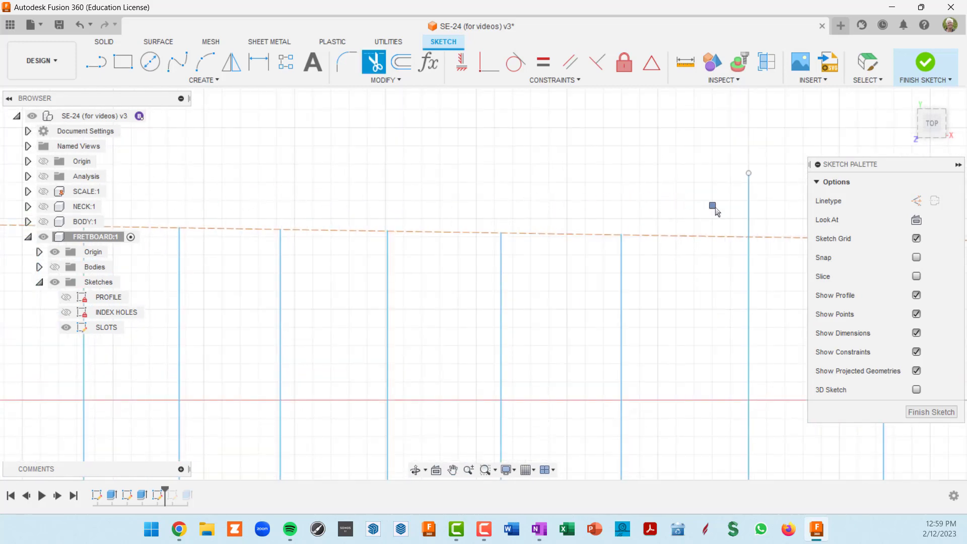
left_click_drag(715, 211, 761, 212)
mouse_move(726, 210)
middle_mouse_down()
mouse_move(442, 241)
mouse_move(116, 209)
middle_mouse_up()
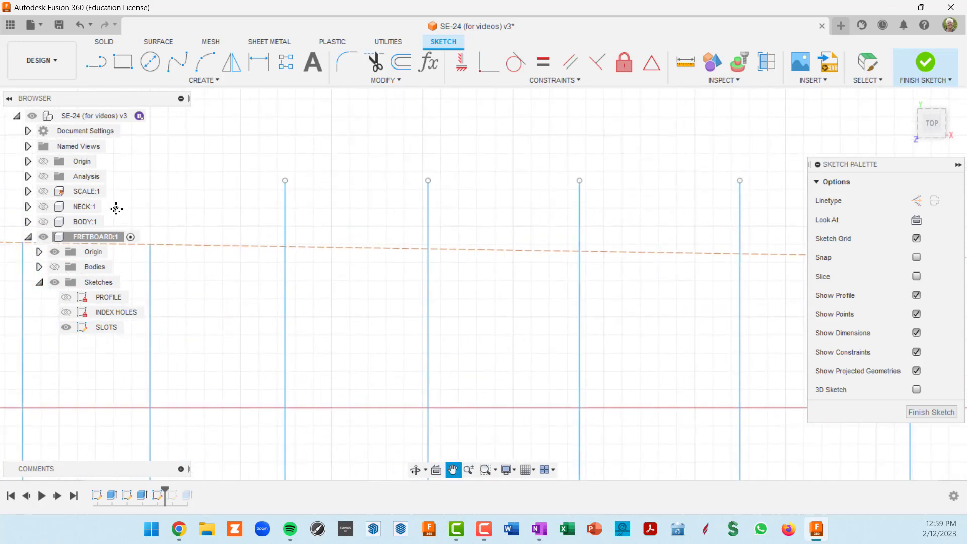
key("t")
left_click_drag(264, 218, 524, 226)
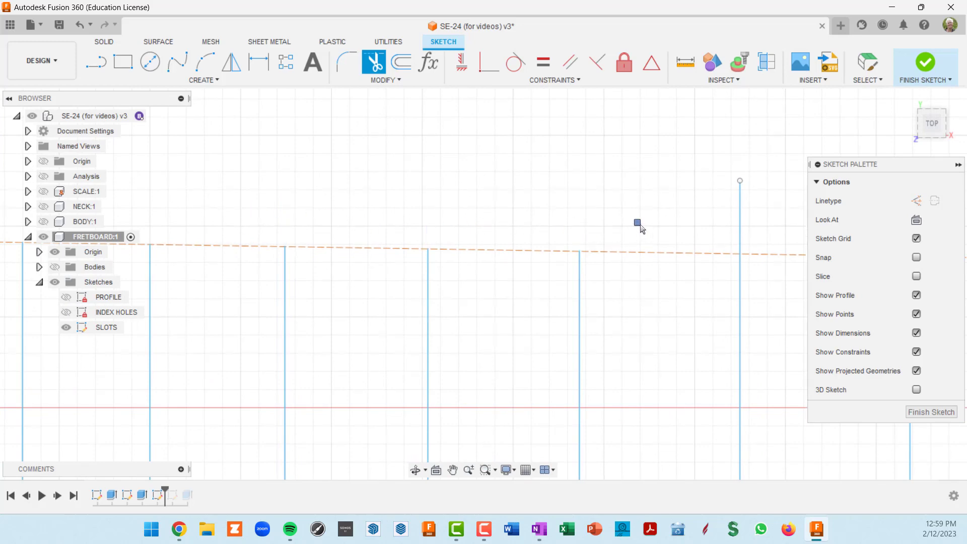
Trim the upper overhangs of the remaining widely spaced fret slot lines, up to the end of the upper dashed line
middle_click_drag(756, 219, 263, 222)
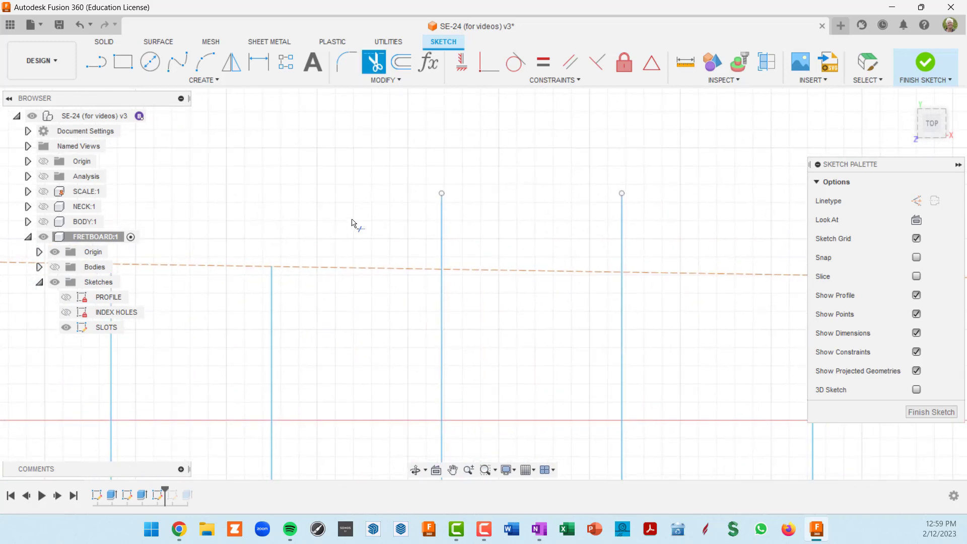
left_click_drag(541, 232, 661, 237)
scroll(661, 237, "down", 3)
middle_click_drag(661, 238, 336, 223)
left_click_drag(348, 220, 764, 229)
middle_click_drag(765, 229, 411, 213)
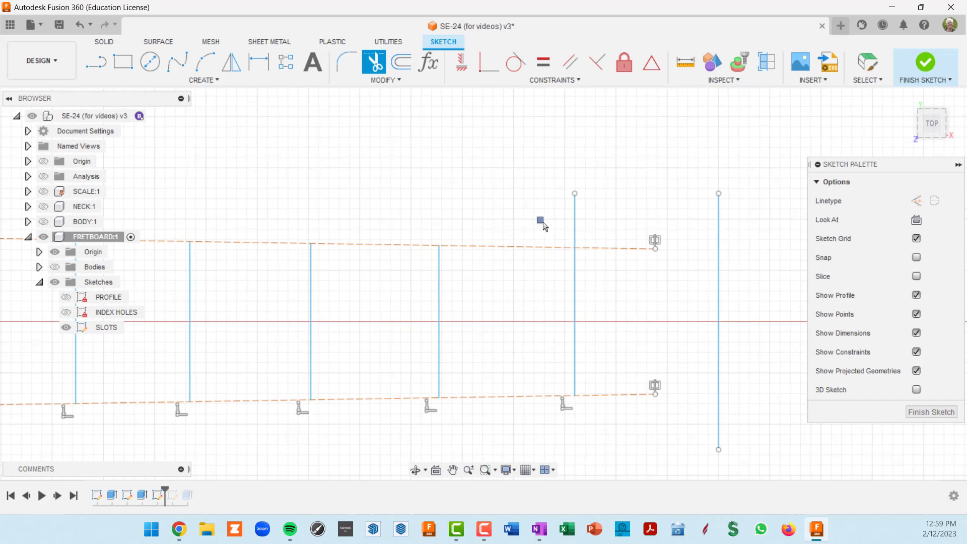
scroll(665, 335, "down", 5)
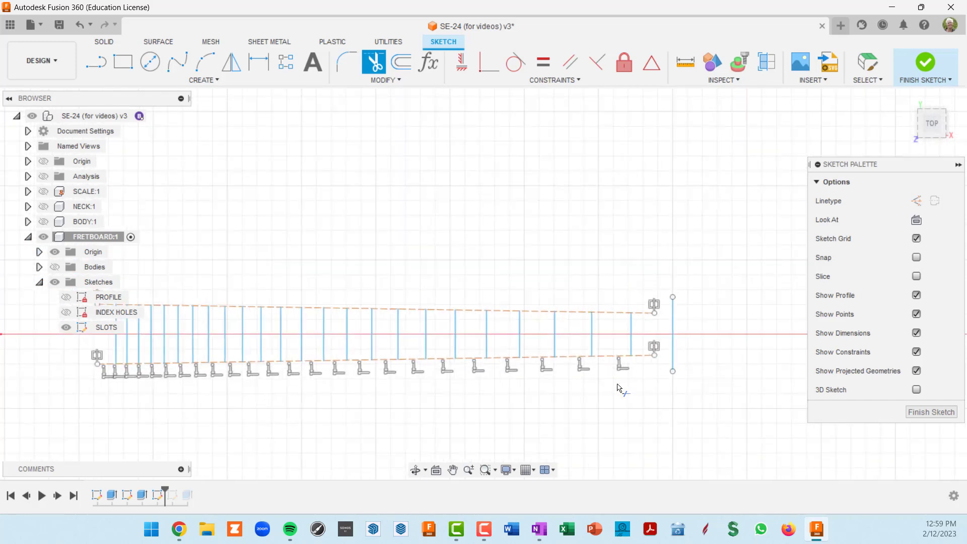
Finish editing the SLOTS sketch
scroll(641, 361, "up", 2)
middle_click_drag(641, 360, 689, 271)
key("t")
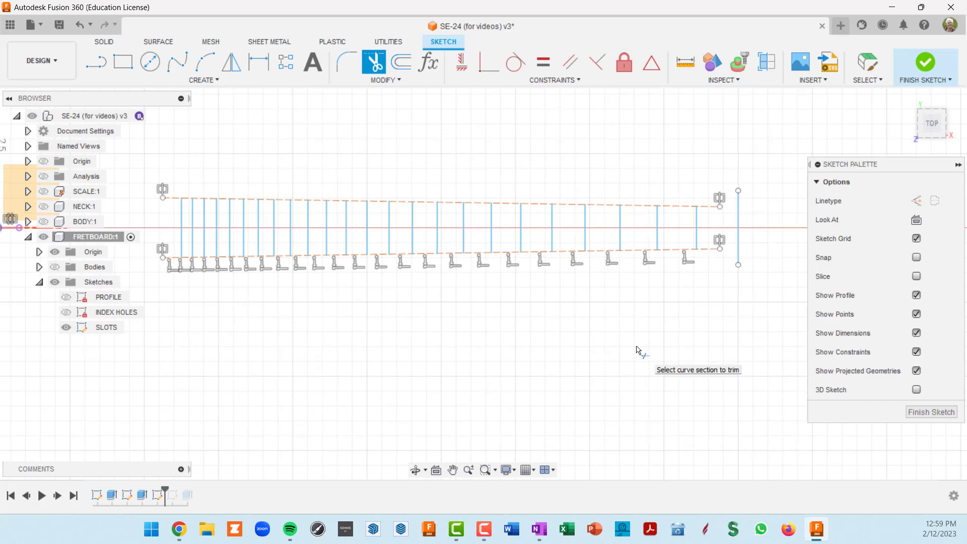
left_click(931, 412)
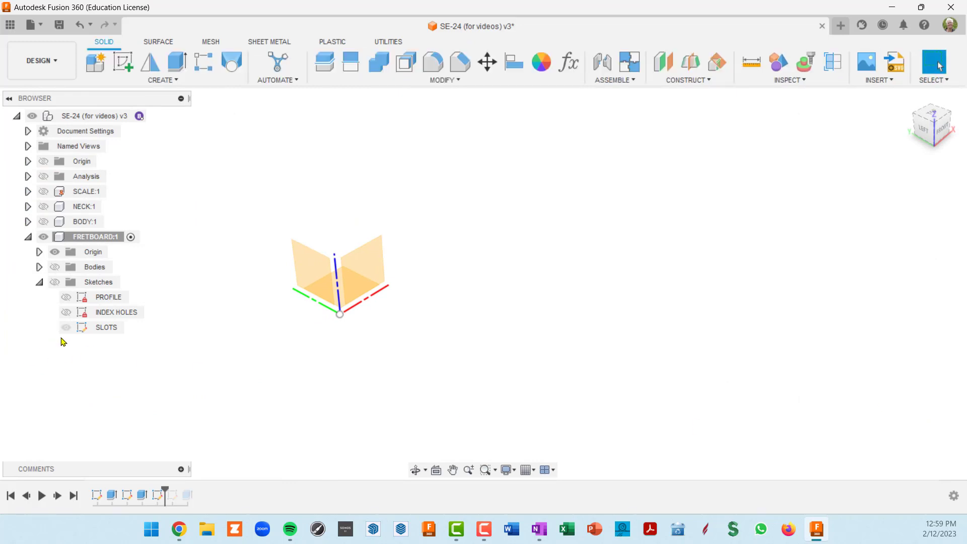
Hide the FRETBOARD component's origin and show its bodies and sketches
left_click(55, 252)
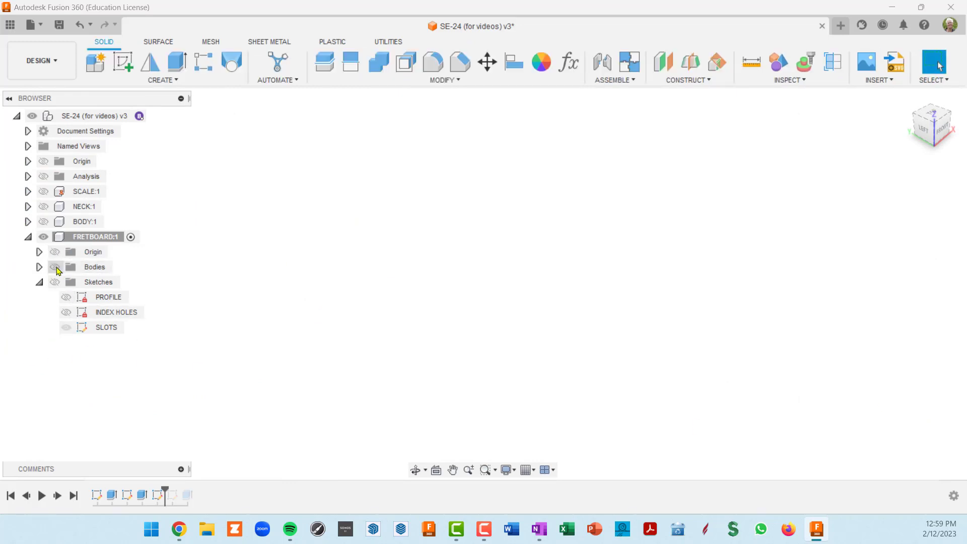
left_click(55, 267)
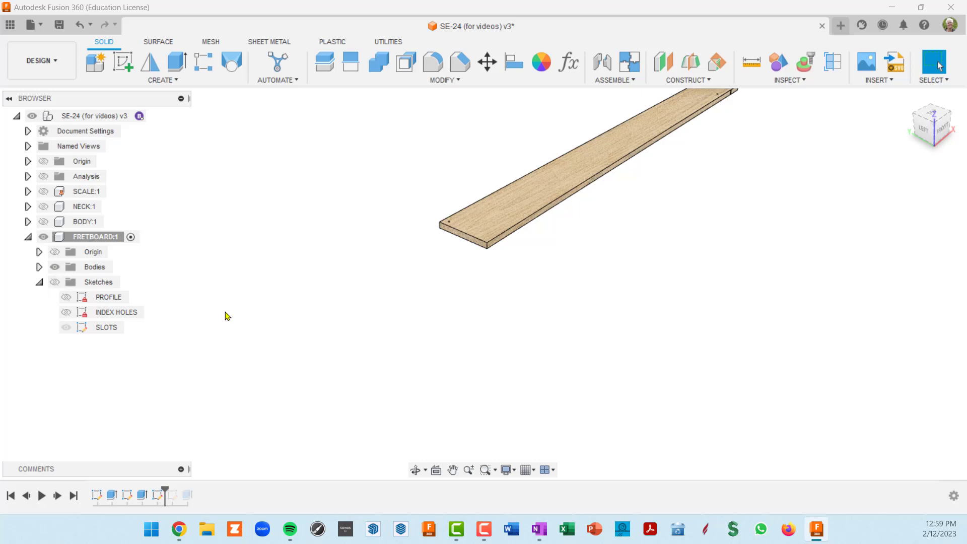
scroll(310, 292, "up", 2)
left_click(54, 284)
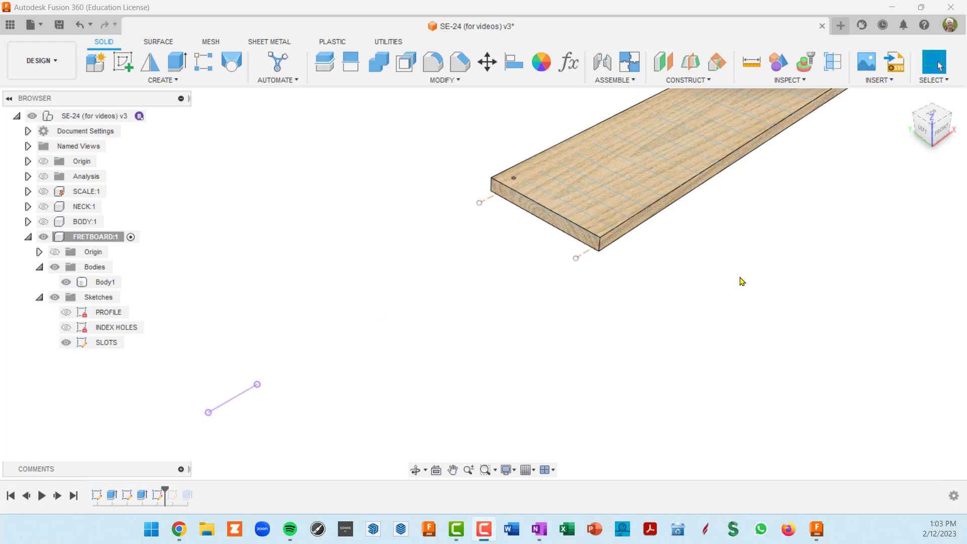
Show the NECK component and its bodies together with the fretboard
scroll(797, 266, "down", 3)
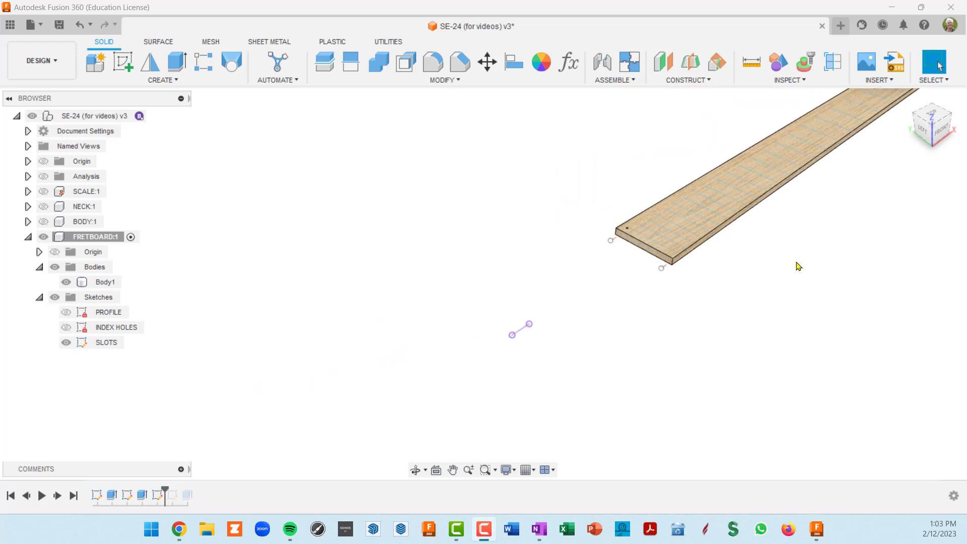
middle_click_drag(796, 266, 555, 374)
key("Escape")
scroll(696, 243, "up", 5)
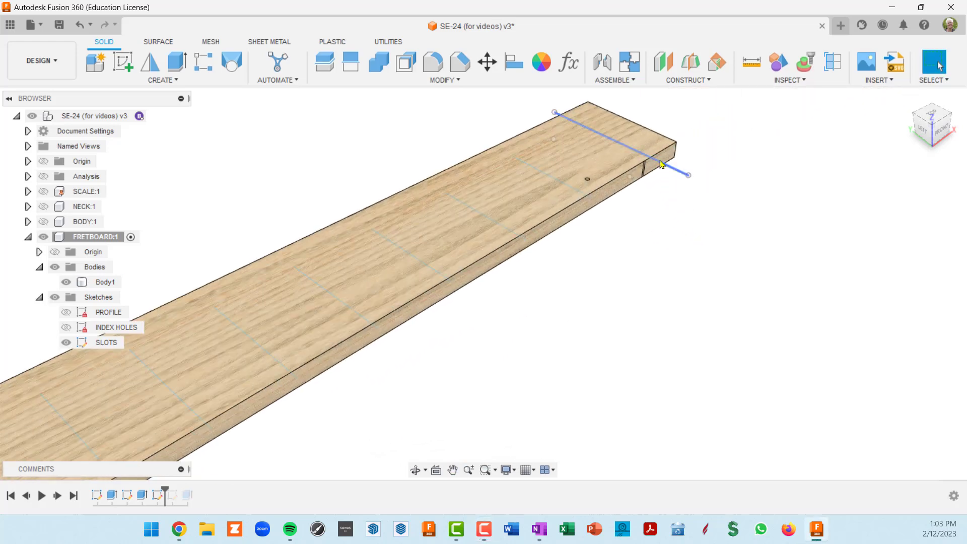
scroll(677, 216, "down", 1)
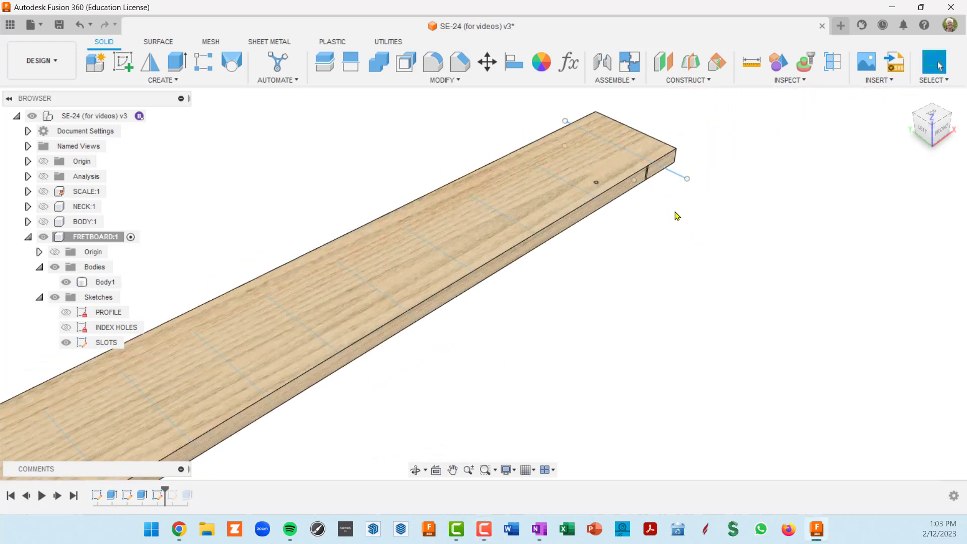
left_click(28, 206)
left_click(55, 237)
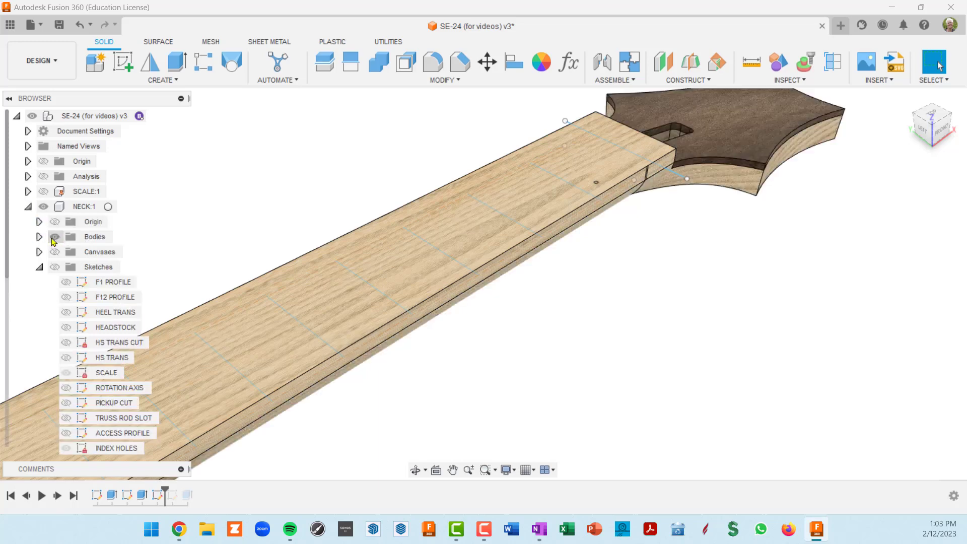
Examine where the outermost SLOTS line crosses the fretboard's headstock end, next to the headstock
middle_click_drag(579, 282, 322, 195, "shift")
scroll(640, 297, "up", 3)
scroll(519, 227, "up", 2)
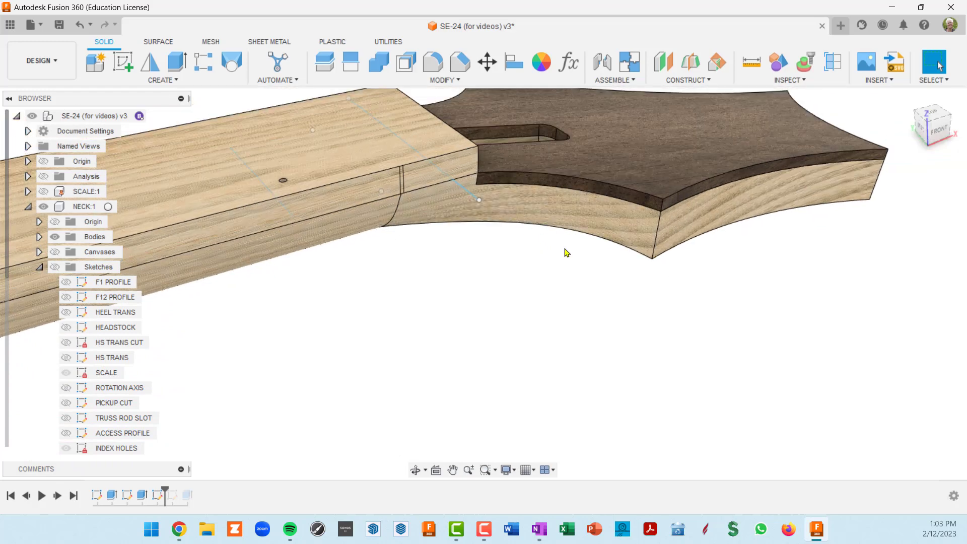
scroll(527, 252, "down", 5)
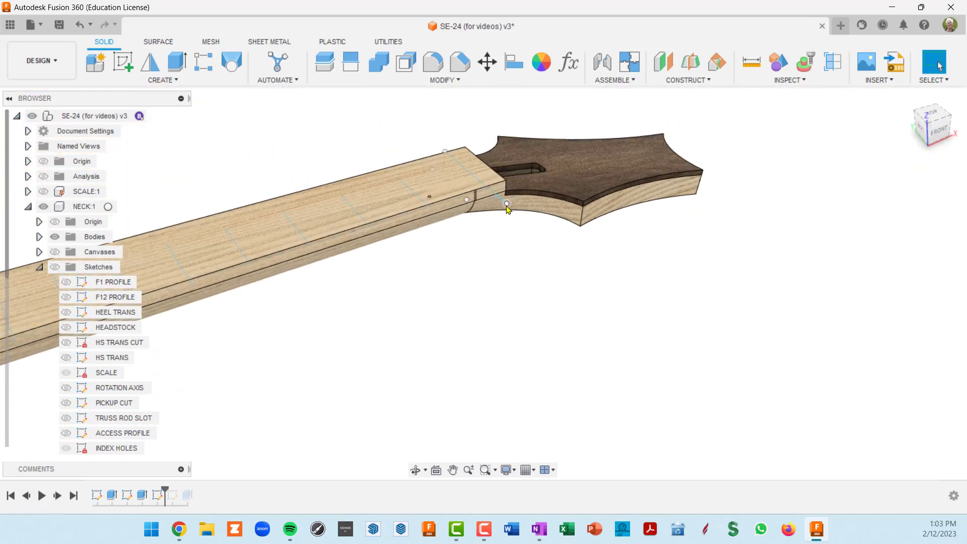
scroll(508, 209, "up", 3)
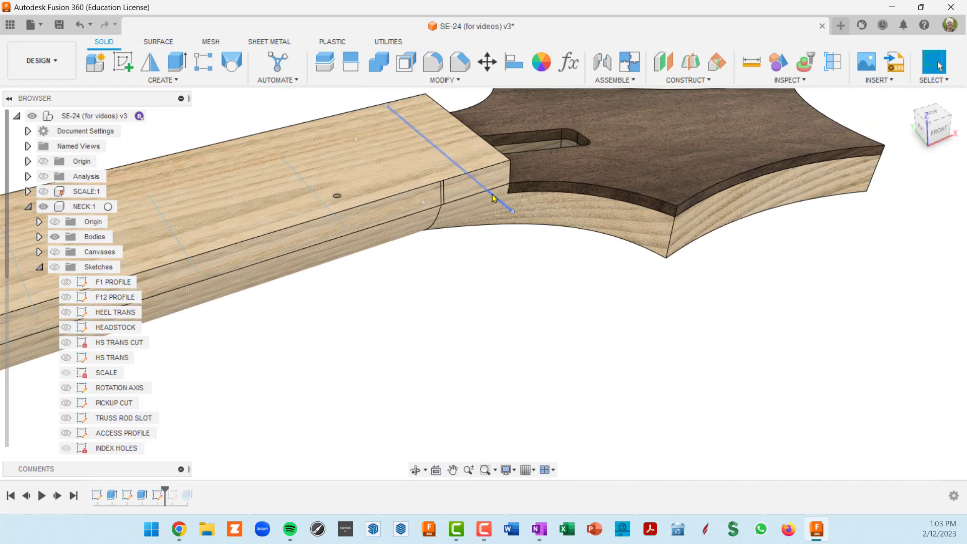
scroll(551, 287, "down", 6)
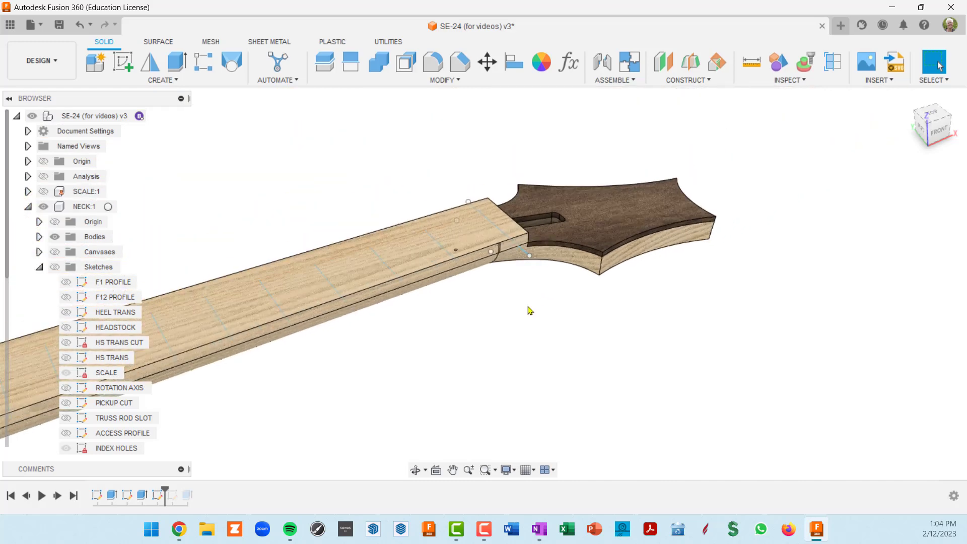
scroll(707, 225, "down", 3)
Delete the stray SLOTS sketch line lying off the fretboard, beyond the neck's heel
middle_click_drag(650, 268, 530, 319, "shift")
middle_click_drag(286, 371, 317, 296, "shift")
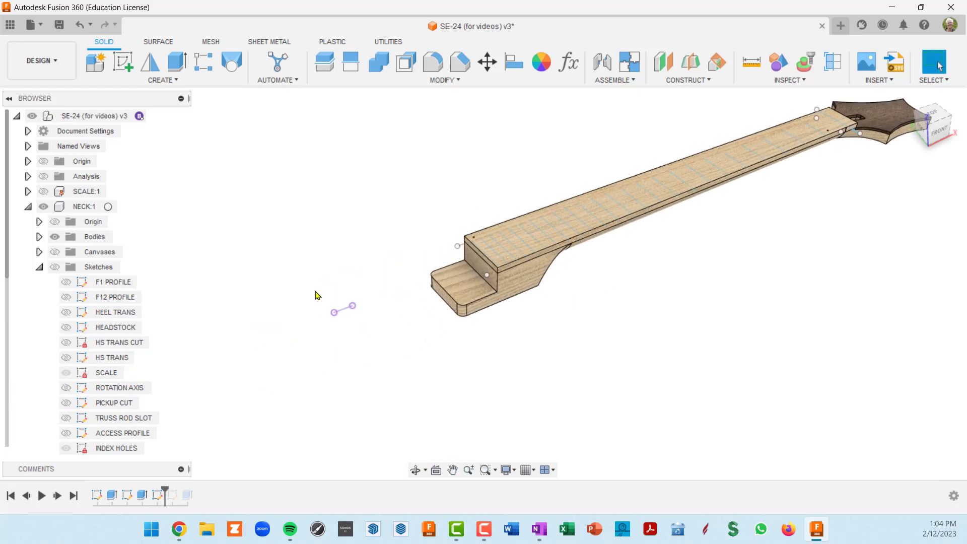
left_click(344, 311)
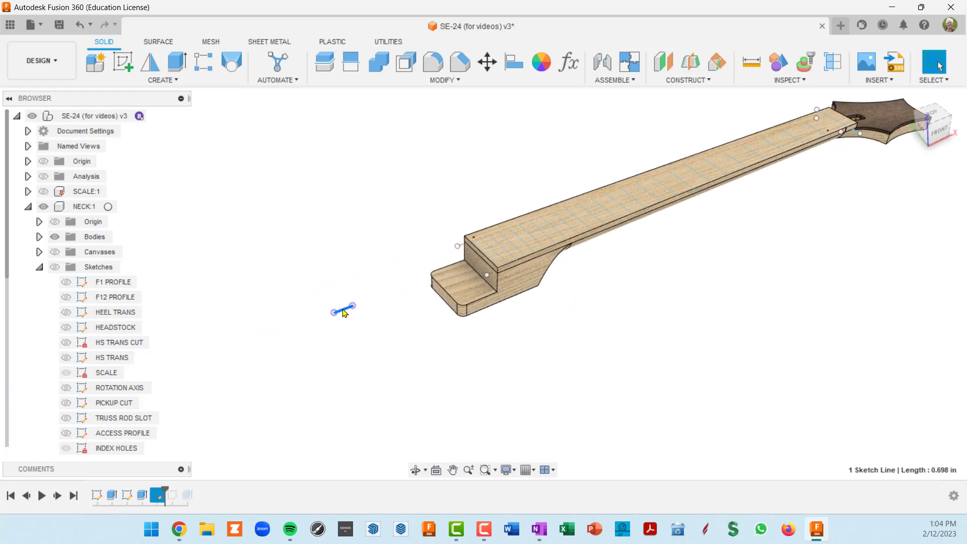
key("Delete")
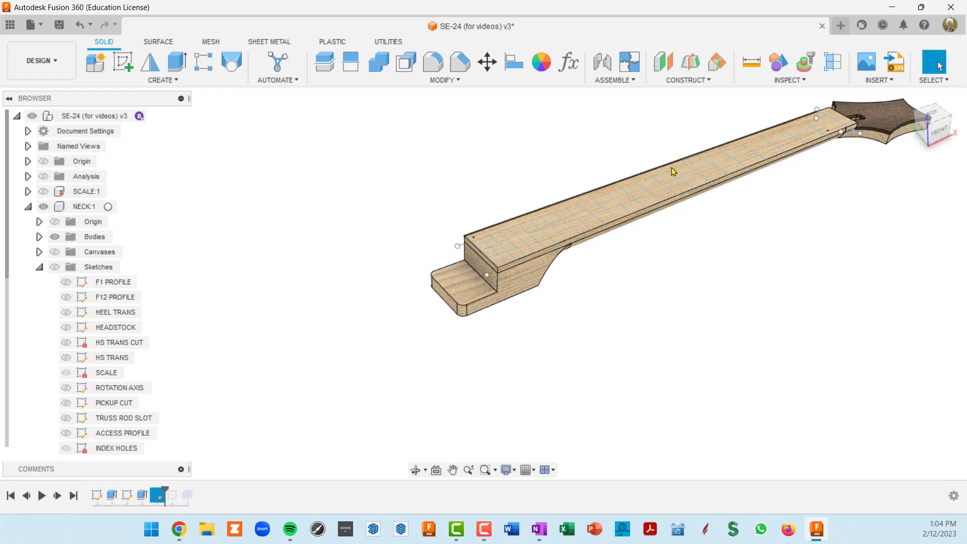
Collapse the NECK component's contents and make FRETBOARD the active component
middle_click_drag(676, 168, 572, 223)
scroll(759, 169, "up", 5)
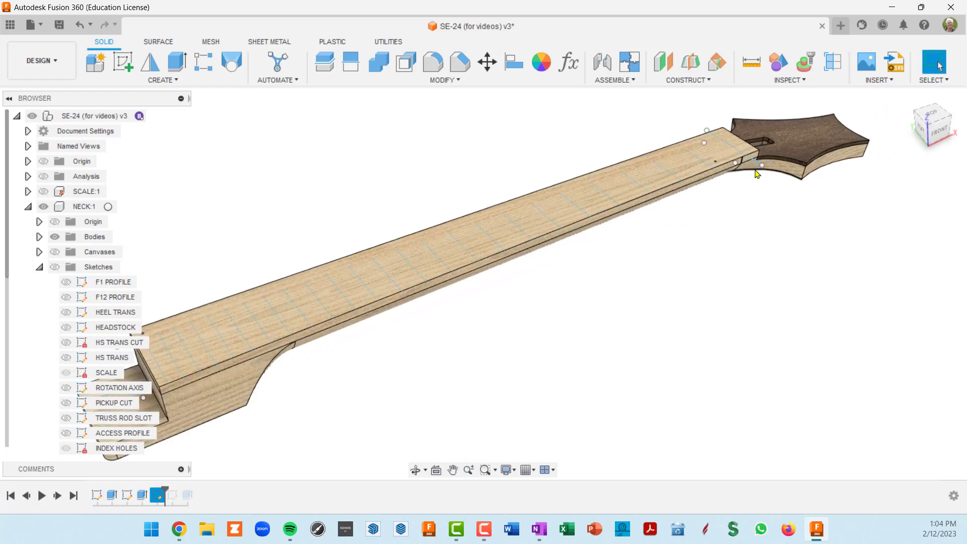
scroll(757, 171, "down", 5)
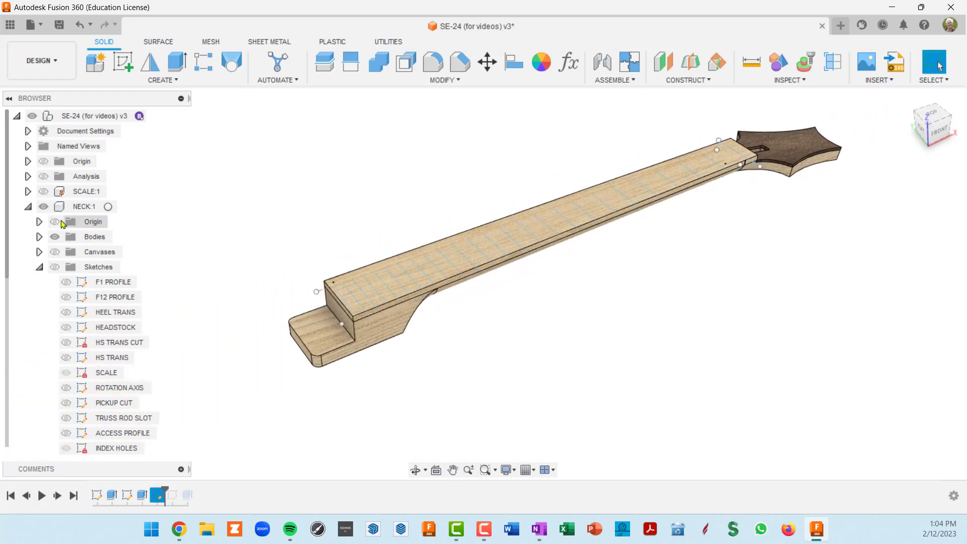
left_click(28, 206)
left_click(132, 241)
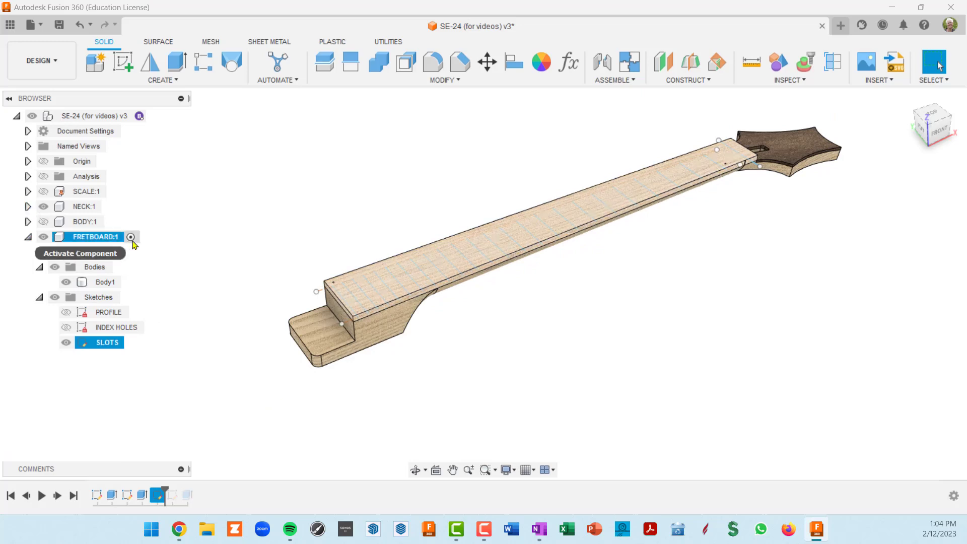
left_click(131, 238)
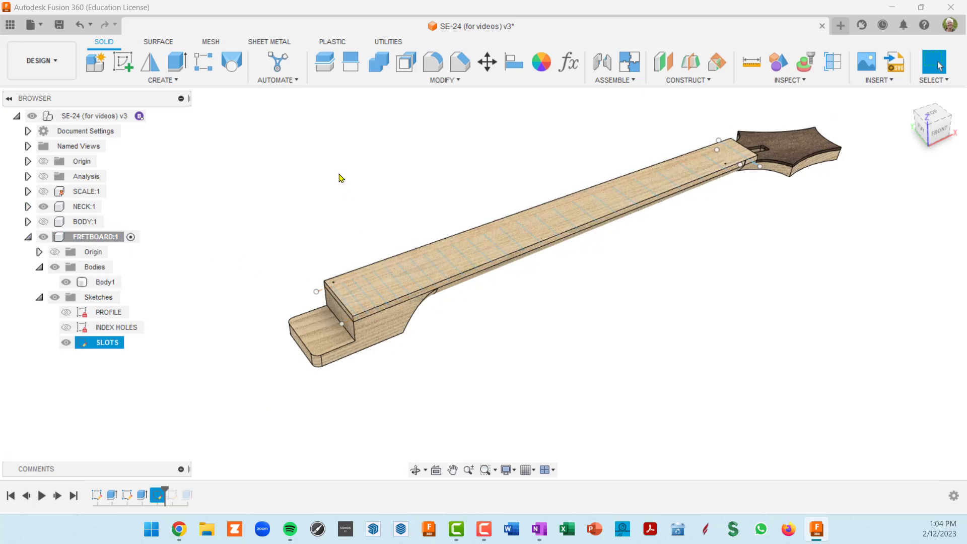
Split the fretboard body with the SLOTS line nearest the headstock as the splitting tool, keeping the splitting tool extended
left_click(327, 70)
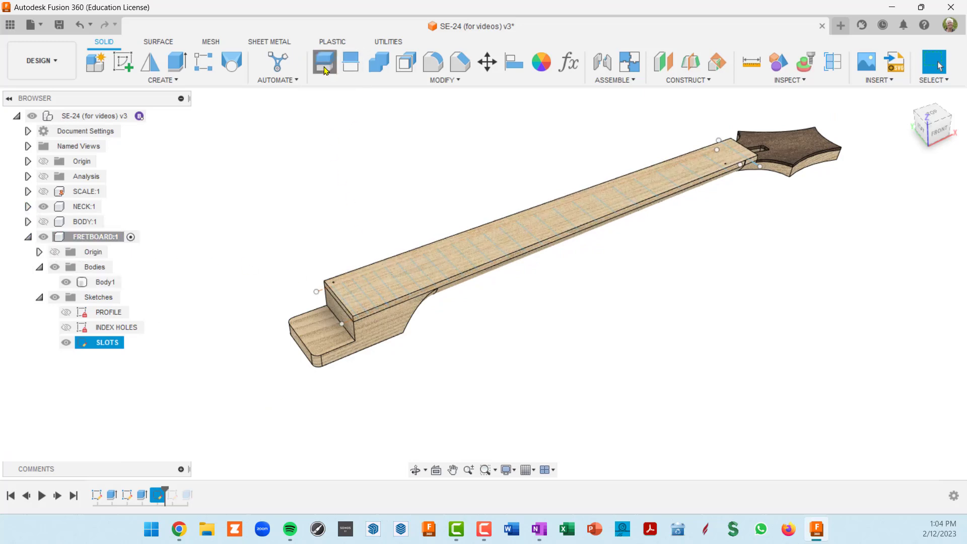
left_click(656, 185)
left_click(911, 205)
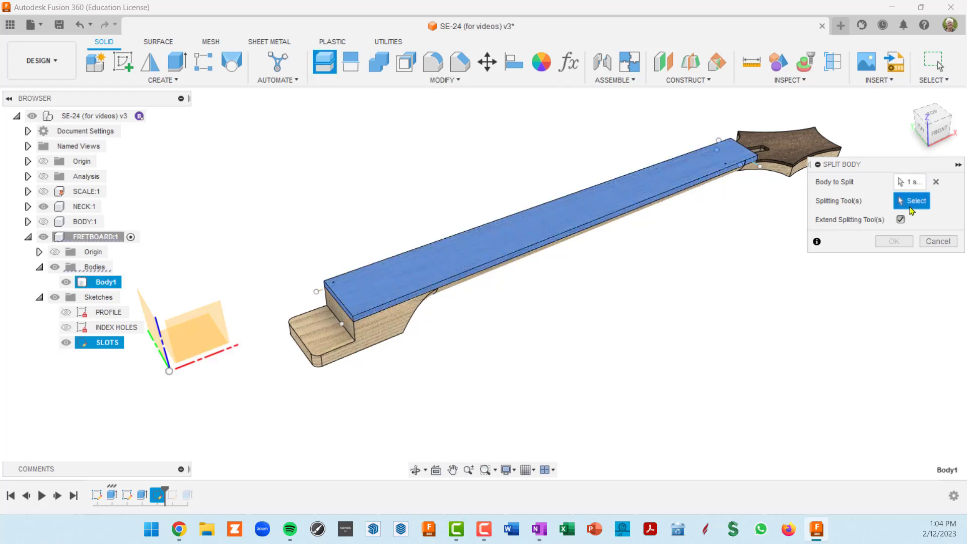
scroll(784, 190, "up", 6)
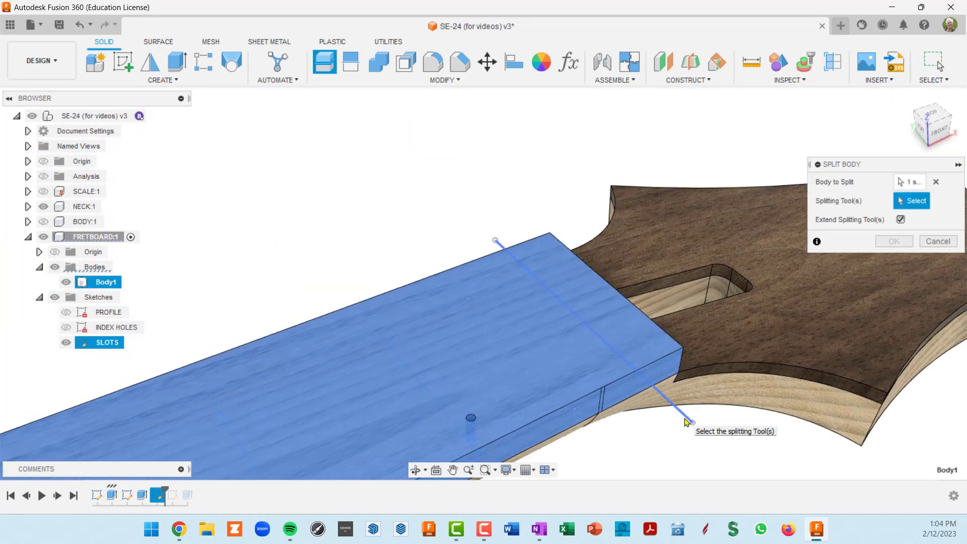
left_click(687, 422)
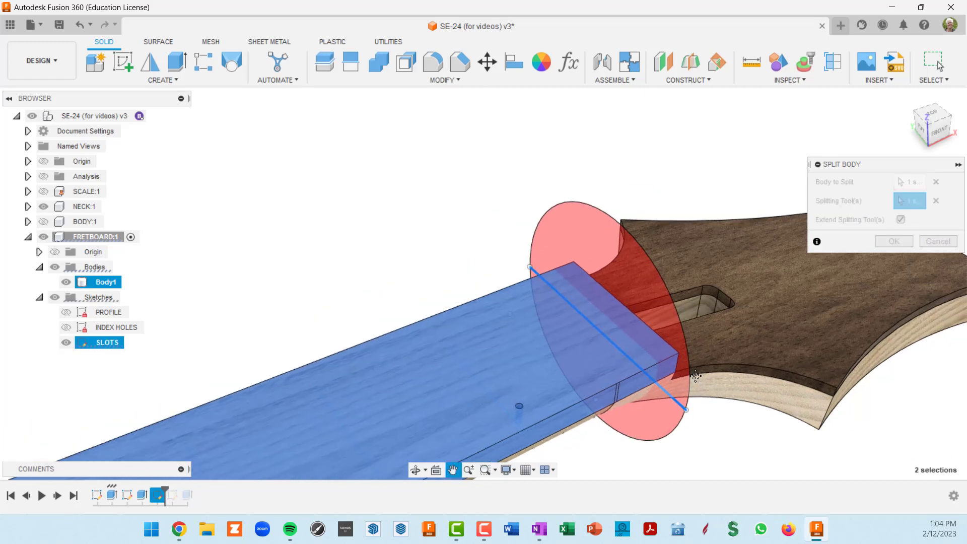
scroll(769, 360, "down", 1)
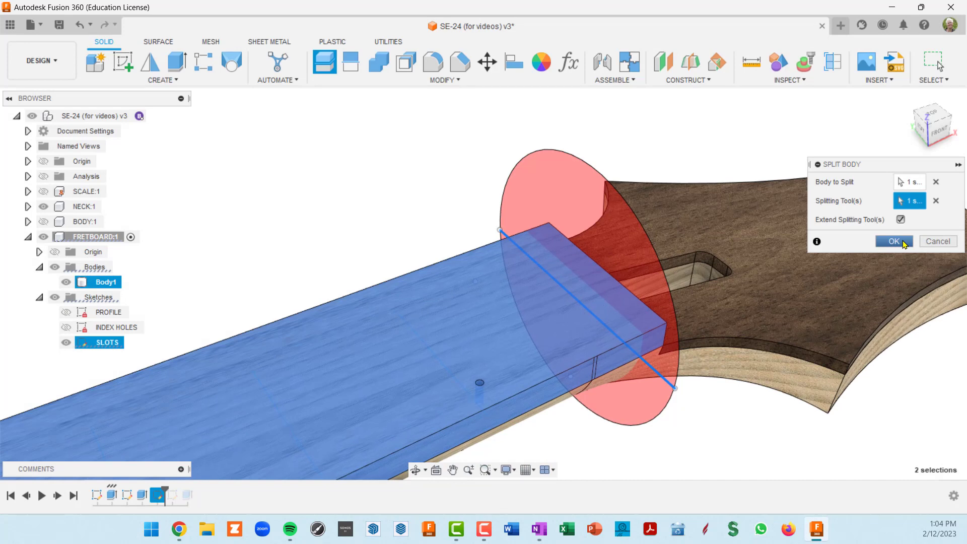
left_click(894, 241)
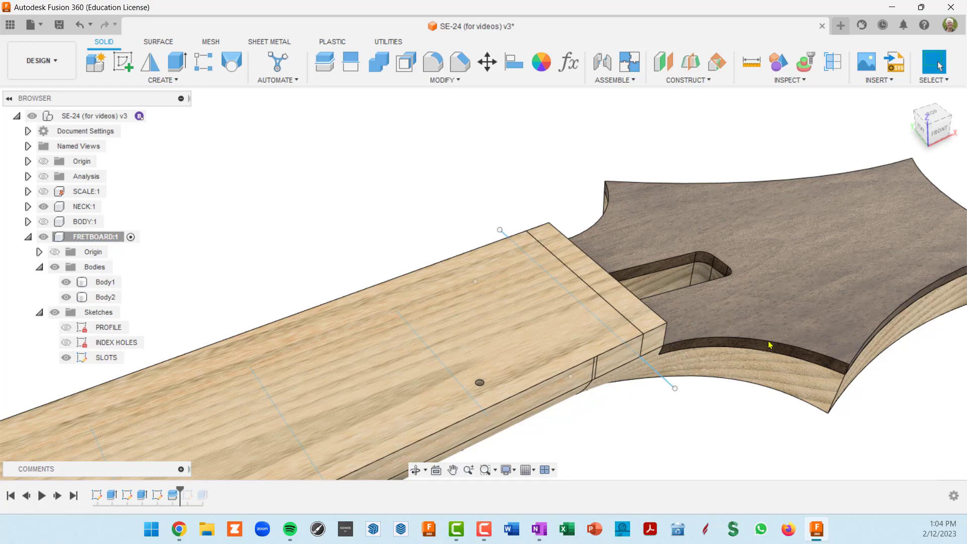
Hide Body2, the short split-off piece at the fretboard's headstock end
scroll(675, 323, "up", 3)
scroll(674, 322, "down", 5)
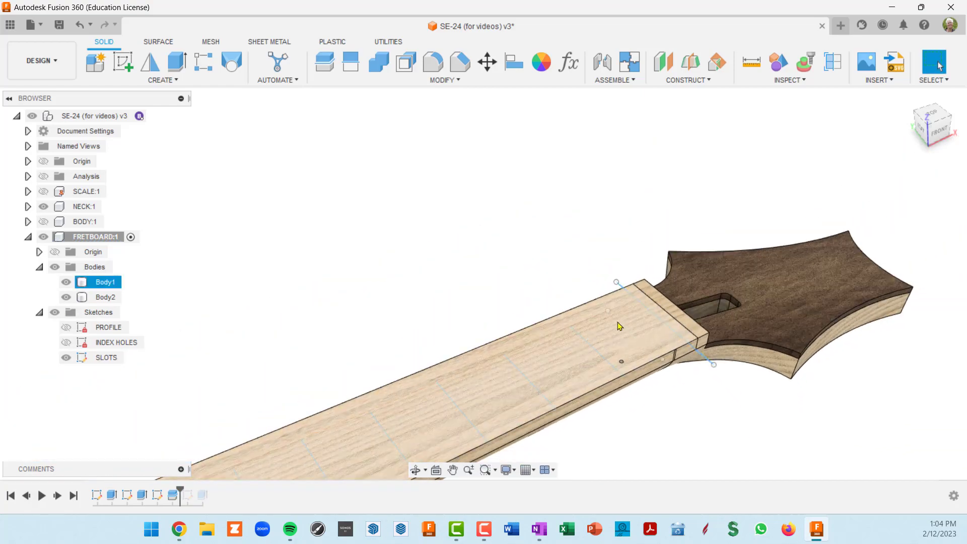
middle_click_drag(620, 324, 528, 227)
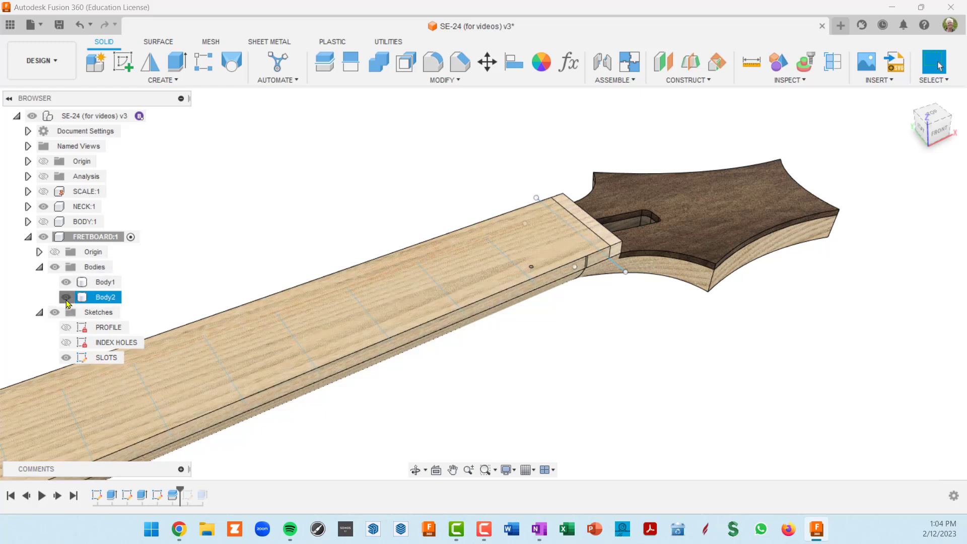
left_click(66, 297)
scroll(504, 335, "down", 3)
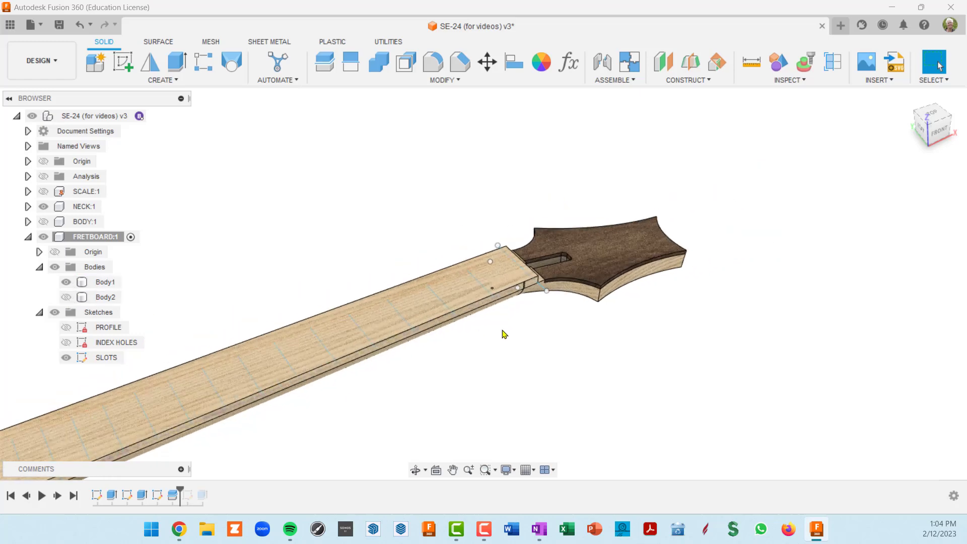
Remove Body2 from the FRETBOARD component with Remove instead of Delete
middle_click_drag(503, 335, 388, 254, "shift")
scroll(438, 318, "up", 8)
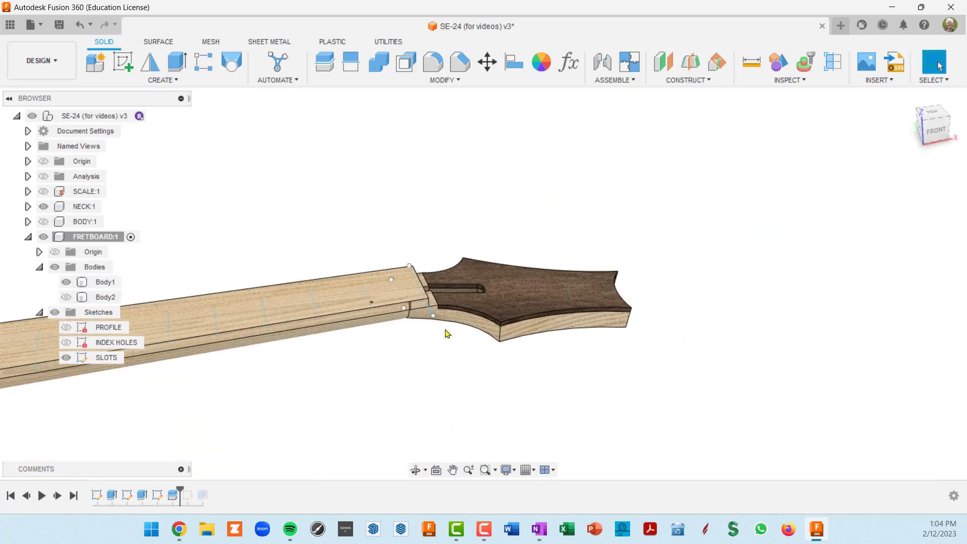
scroll(428, 255, "down", 5)
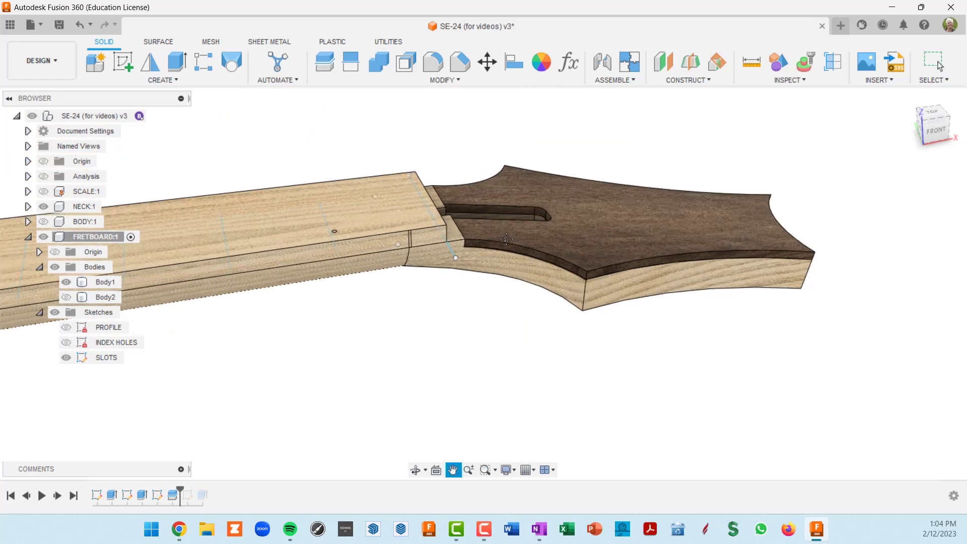
right_click(102, 298)
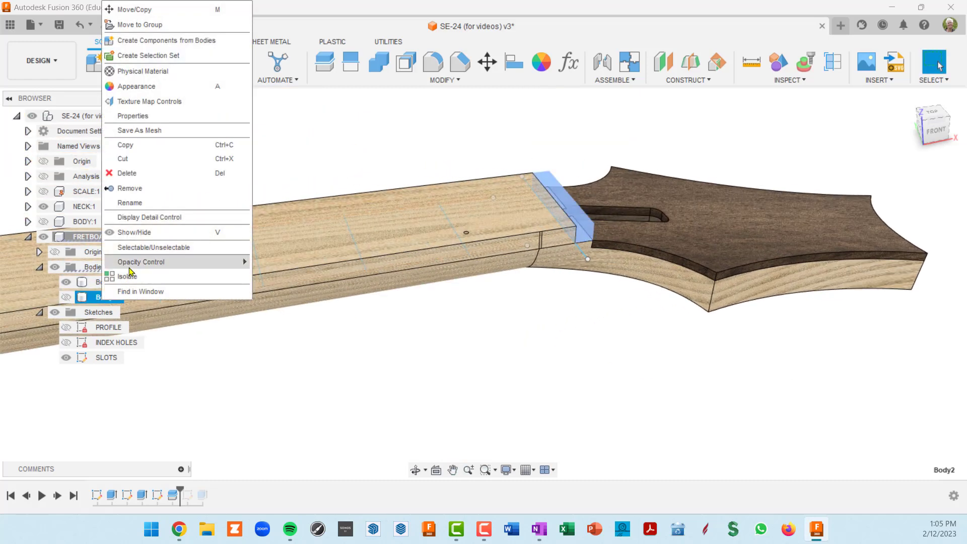
left_click(130, 188)
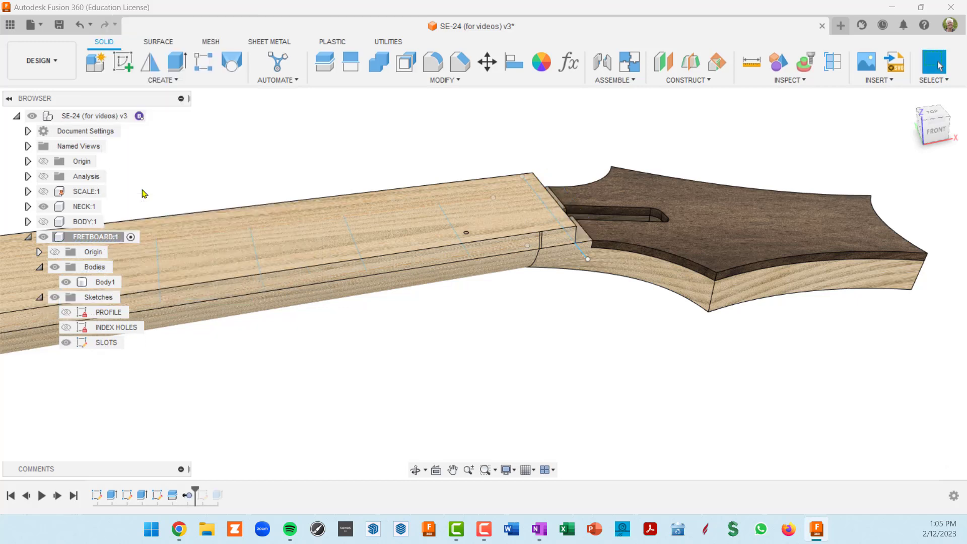
Hide the SLOTS sketch in the FRETBOARD component
scroll(430, 315, "down", 3)
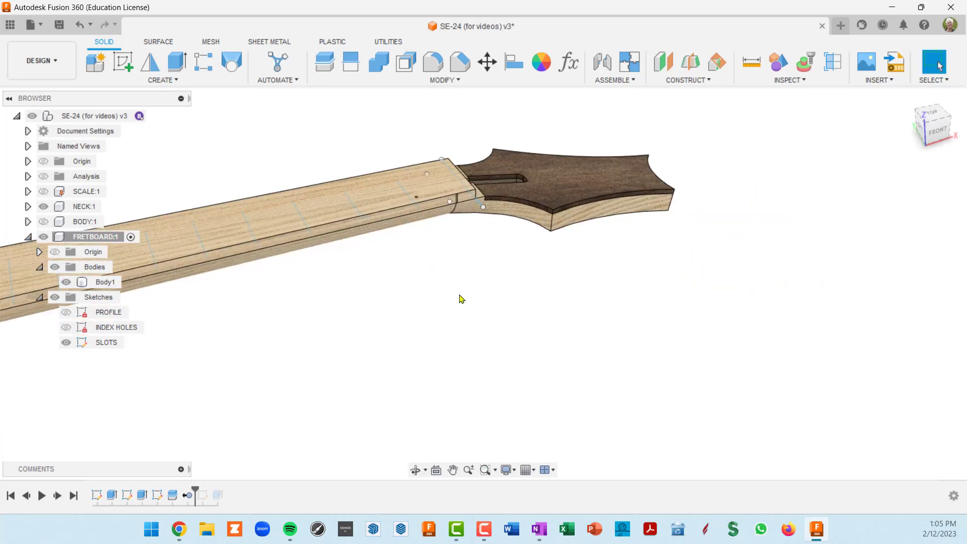
middle_click_drag(460, 298, 561, 253)
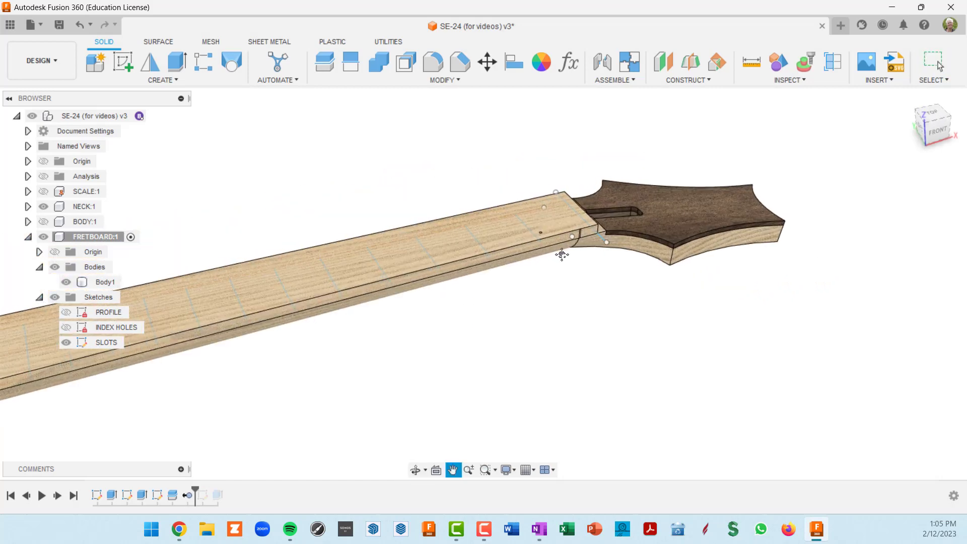
left_click(66, 342)
scroll(192, 372, "down", 2)
middle_click_drag(255, 368, 615, 283, "shift")
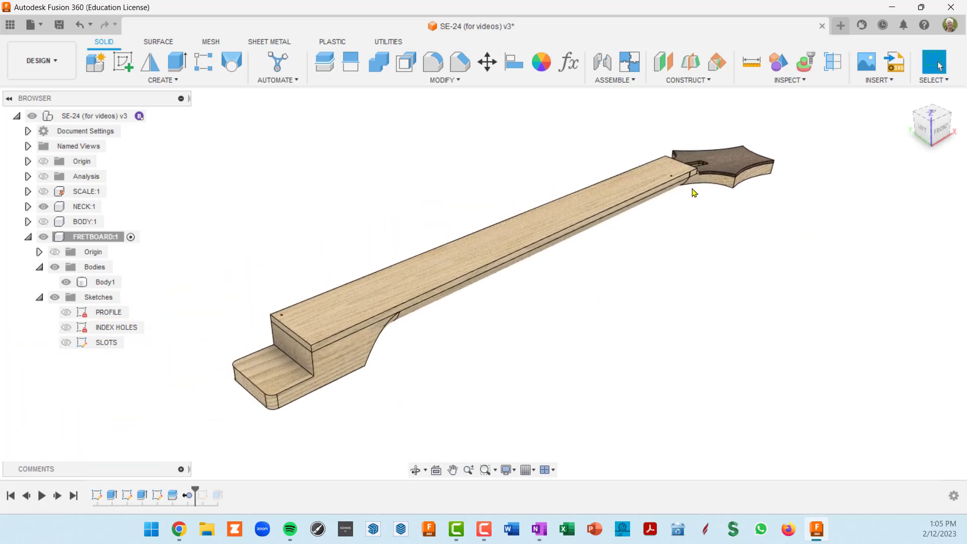
Examine the fretboard's end face at the neck's heel, with FRETBOARD as the active component
scroll(694, 193, "up", 4)
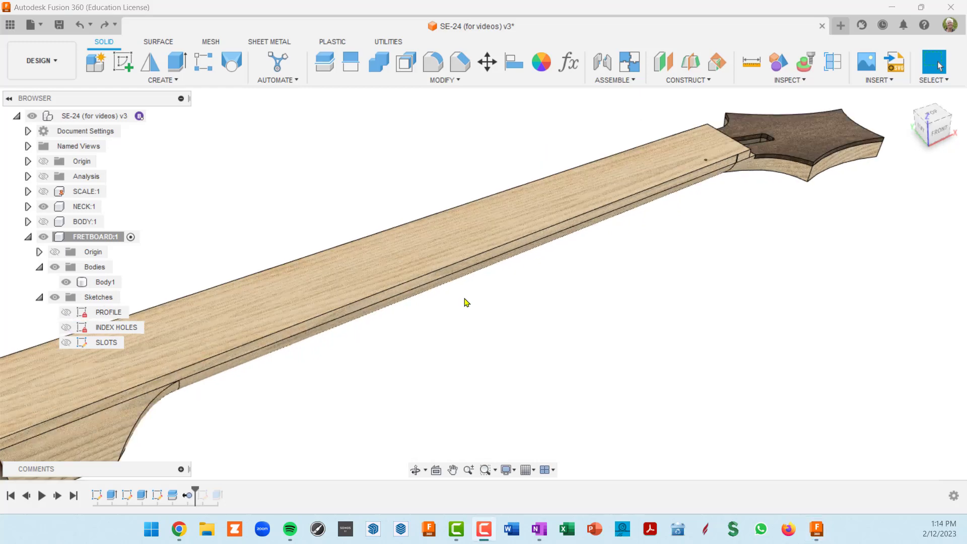
scroll(468, 303, "down", 3)
middle_click_drag(425, 320, 697, 177, "shift")
scroll(537, 312, "up", 5)
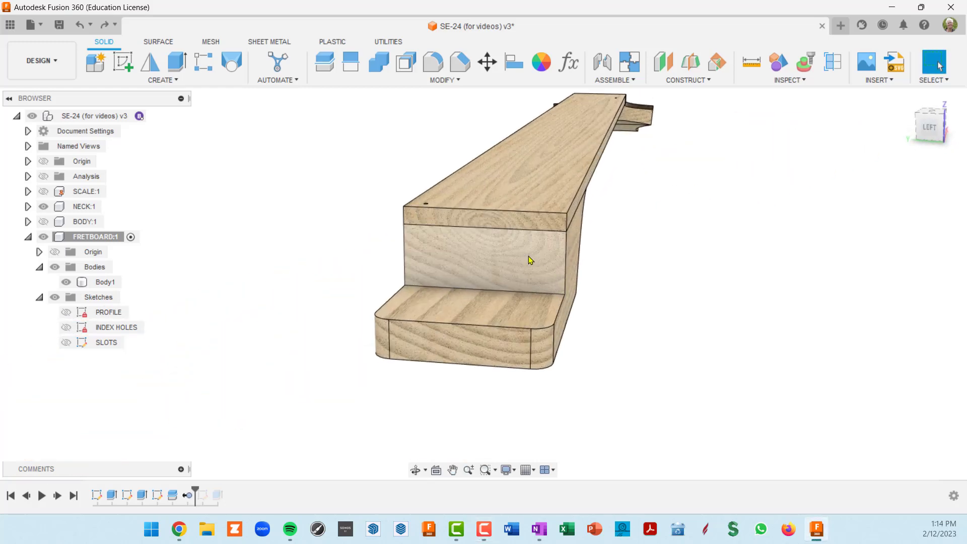
middle_click_drag(529, 256, 581, 277)
scroll(544, 272, "up", 1)
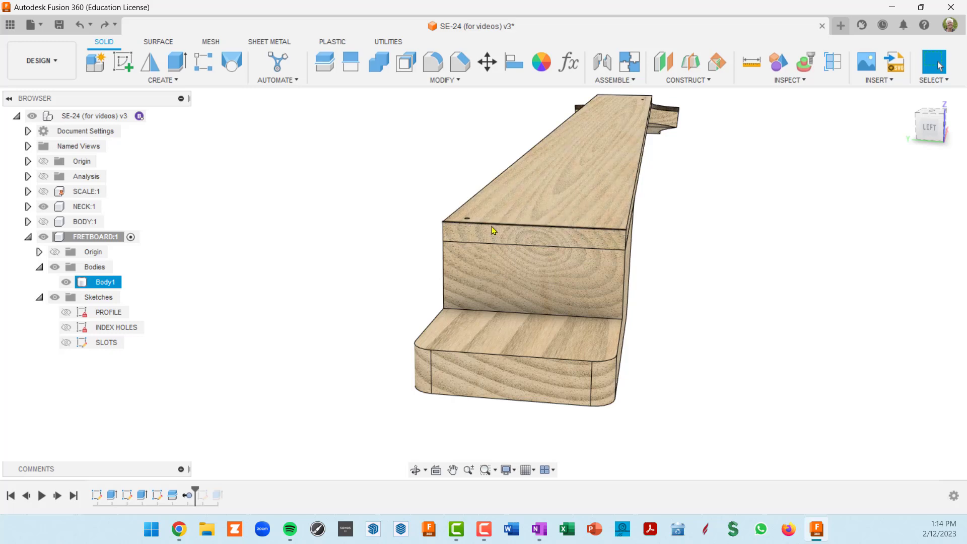
left_click(131, 238)
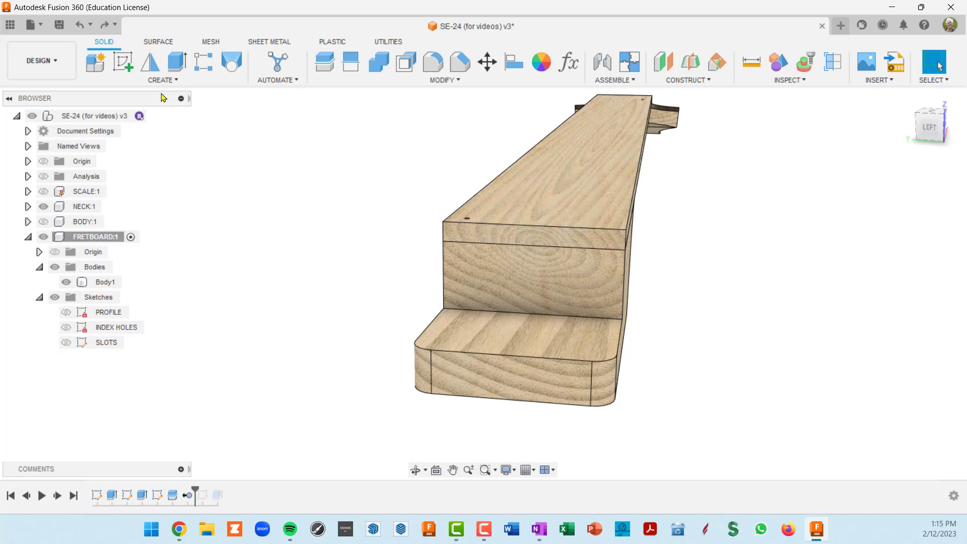
Start a sketch on the fretboard's end face at the heel and hide the NECK component
left_click(524, 239)
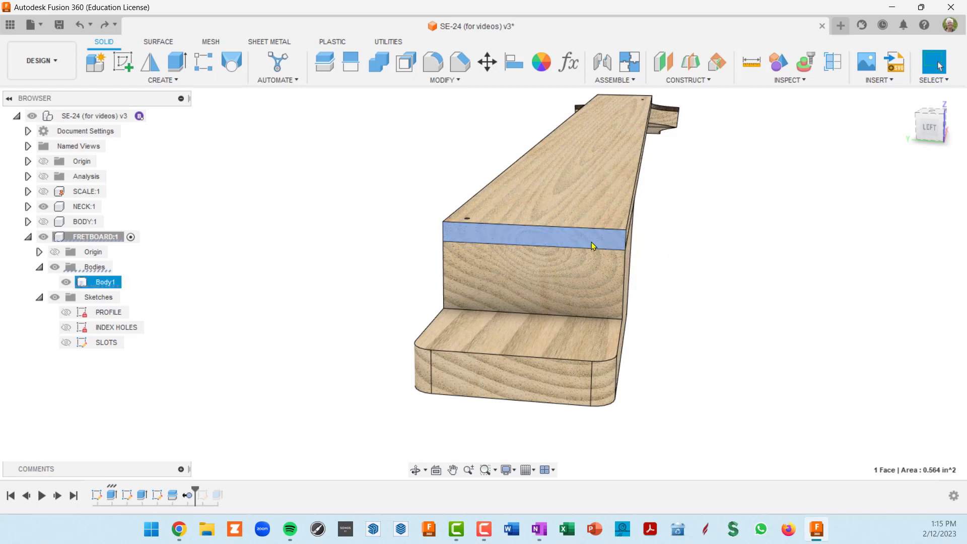
left_click(123, 64)
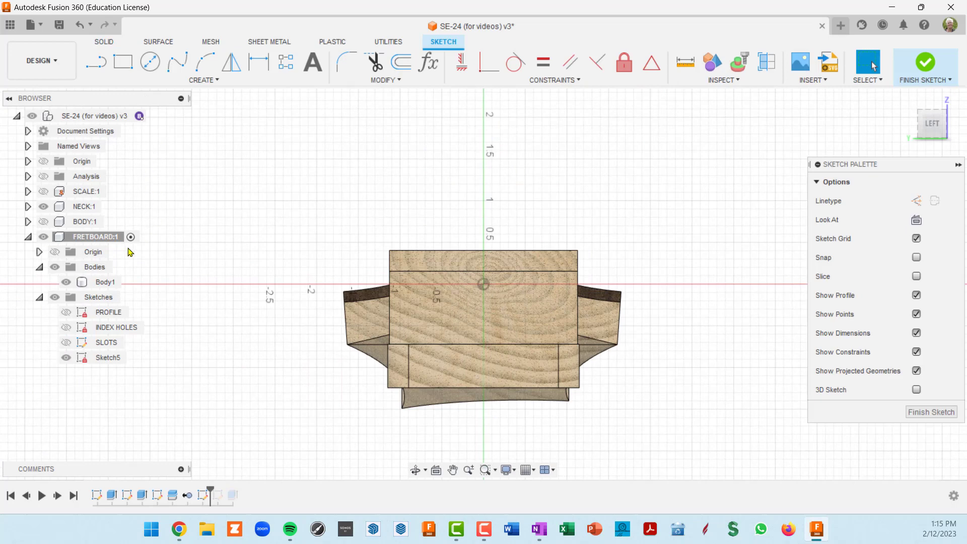
left_click(44, 207)
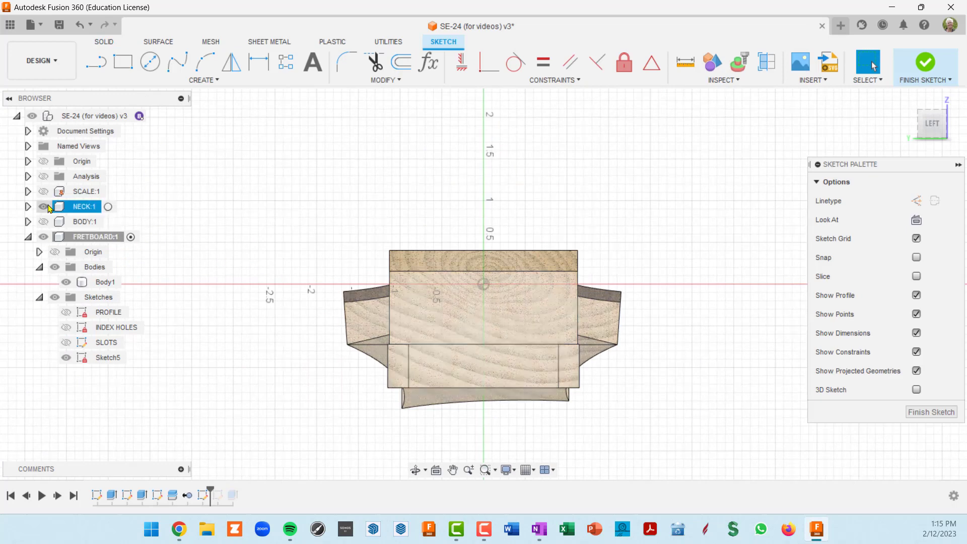
scroll(504, 286, "up", 4)
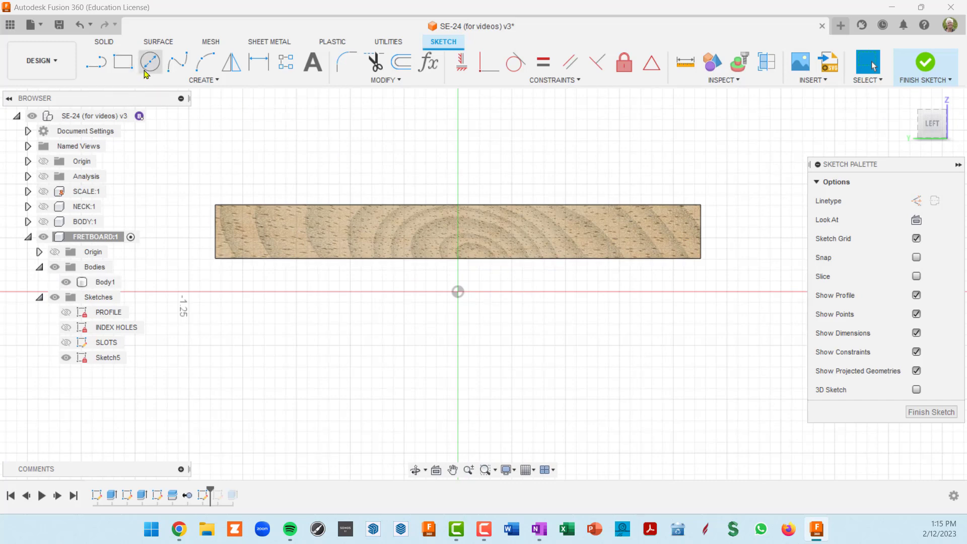
left_click(217, 80)
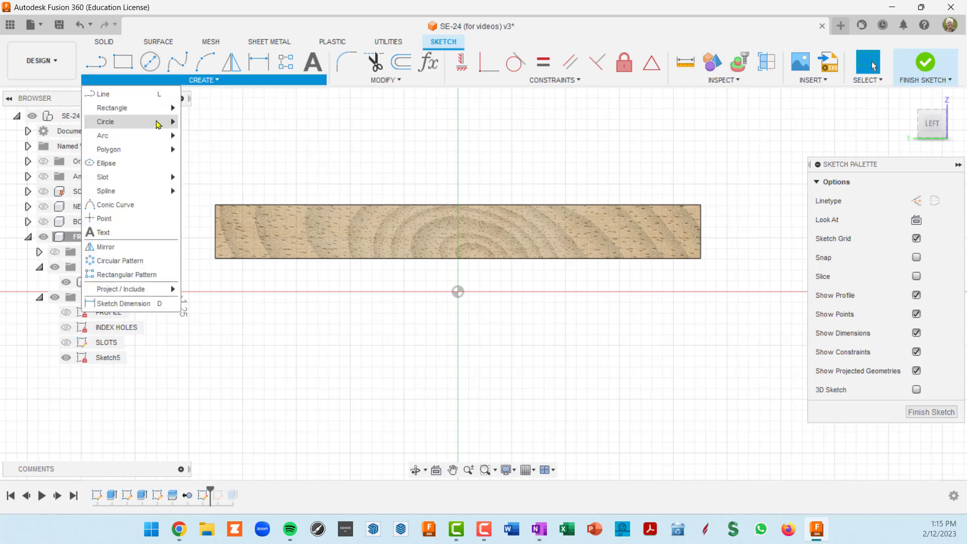
mouse_move(159, 122)
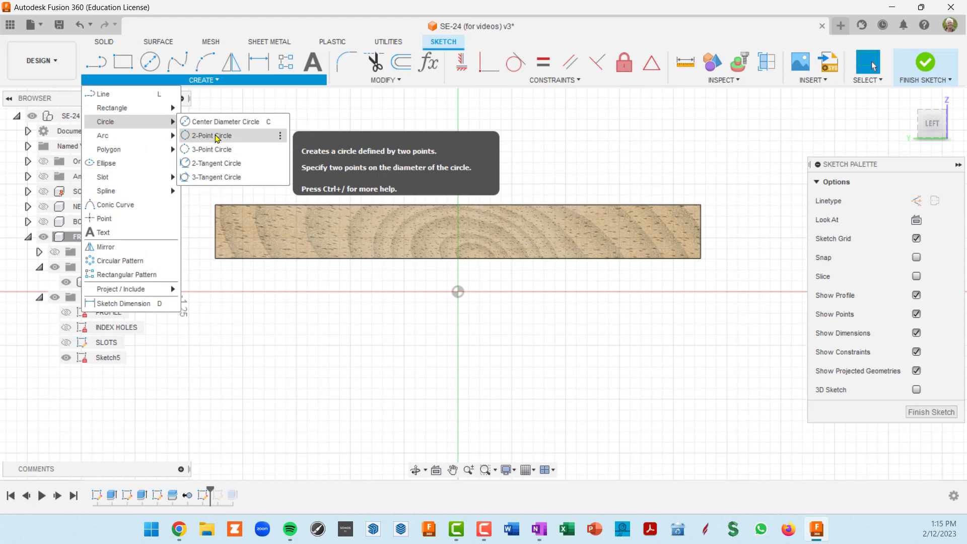
left_click(543, 133)
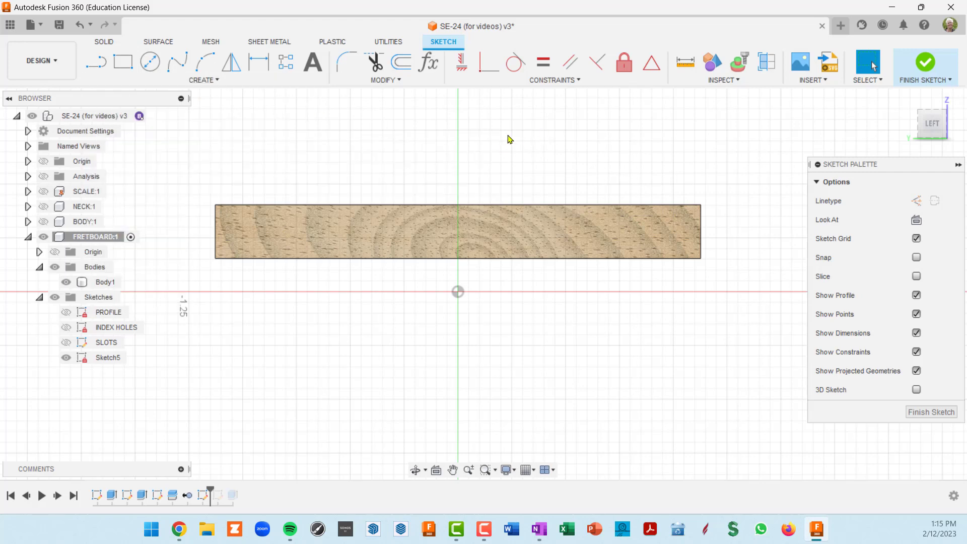
left_click(150, 64)
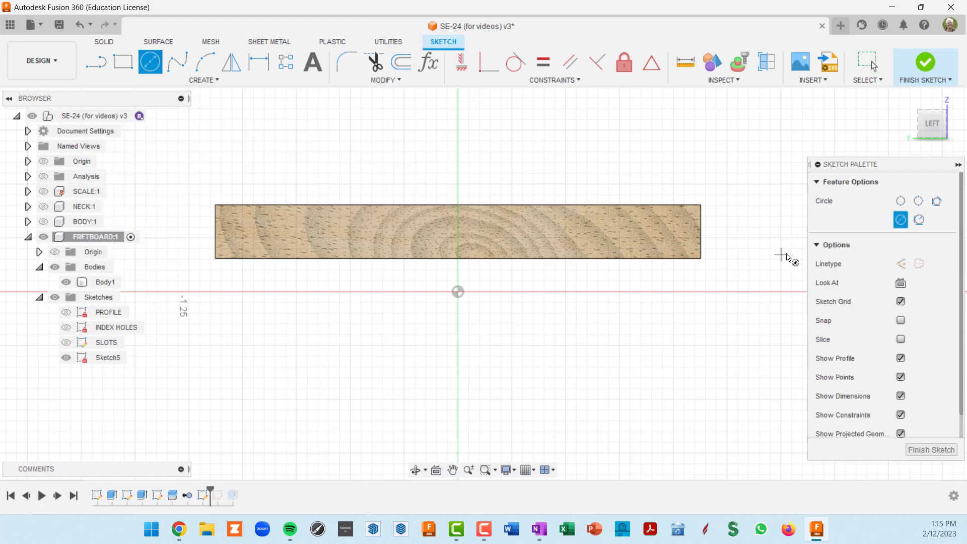
left_click(901, 201)
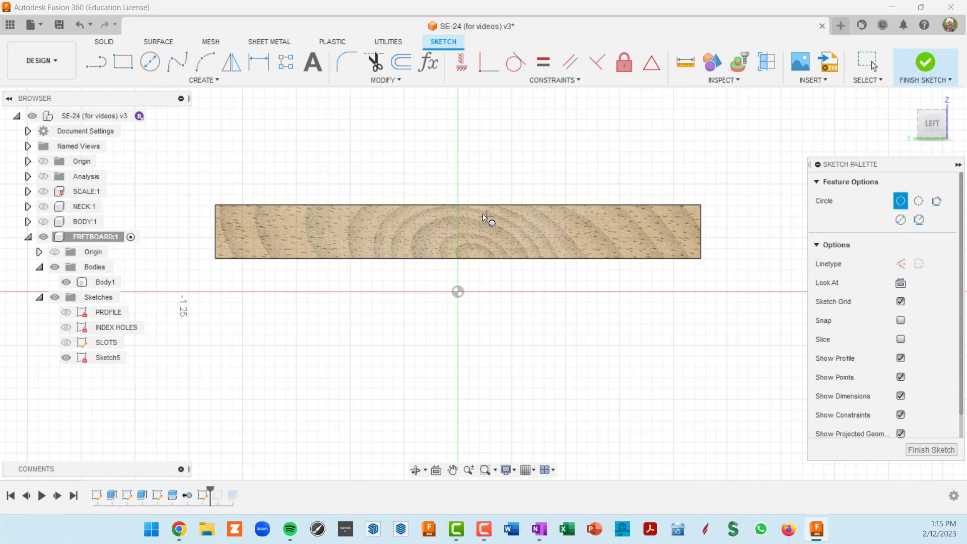
left_click(458, 206)
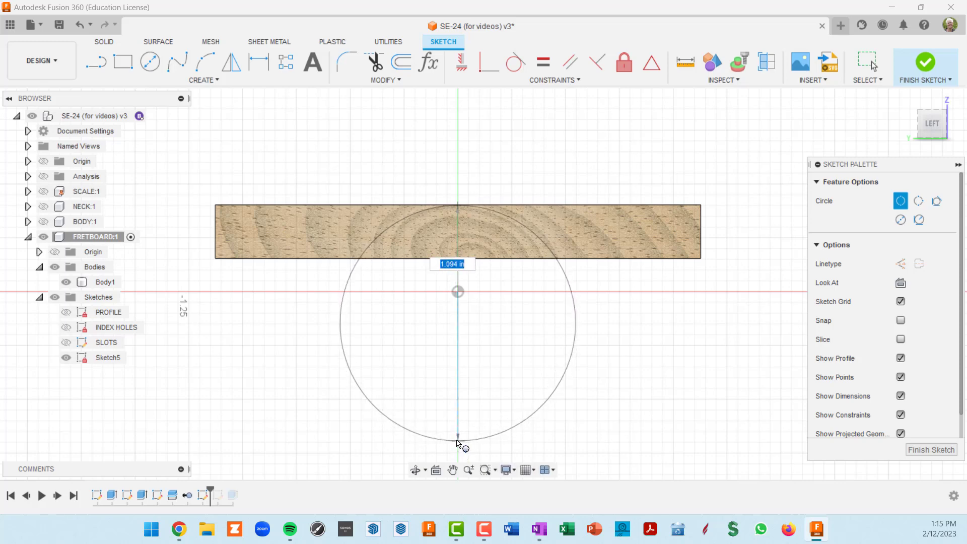
key("Escape")
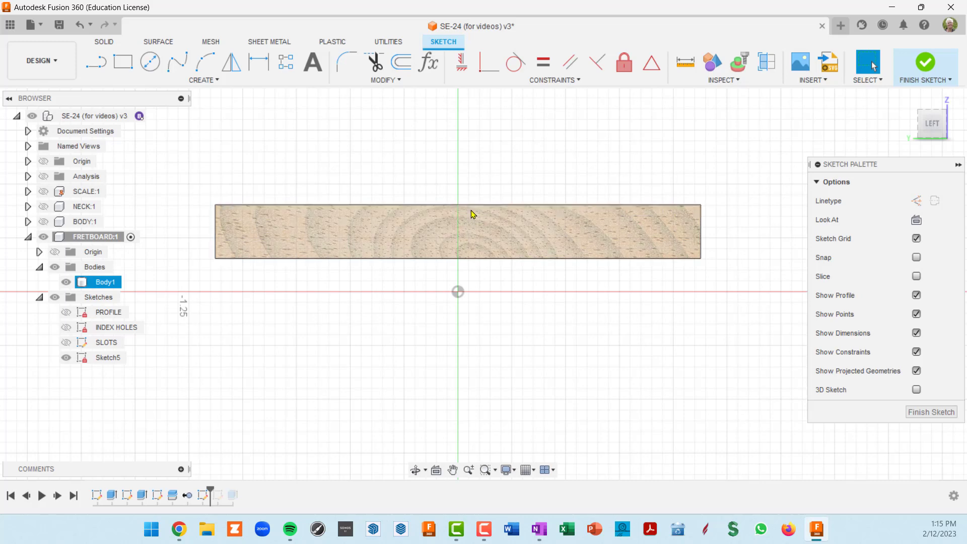
Project the upper edge of the fretboard's end face into the sketch
key("p")
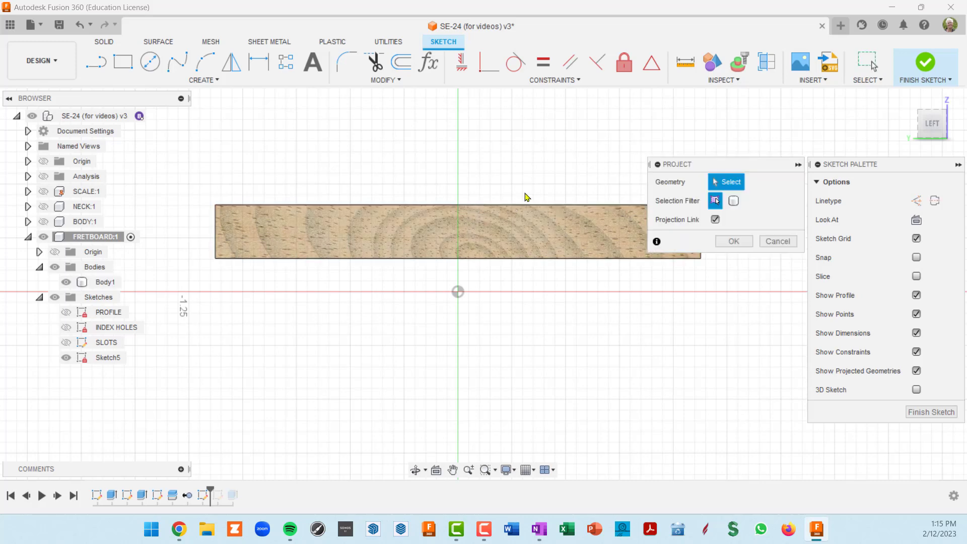
left_click(560, 206)
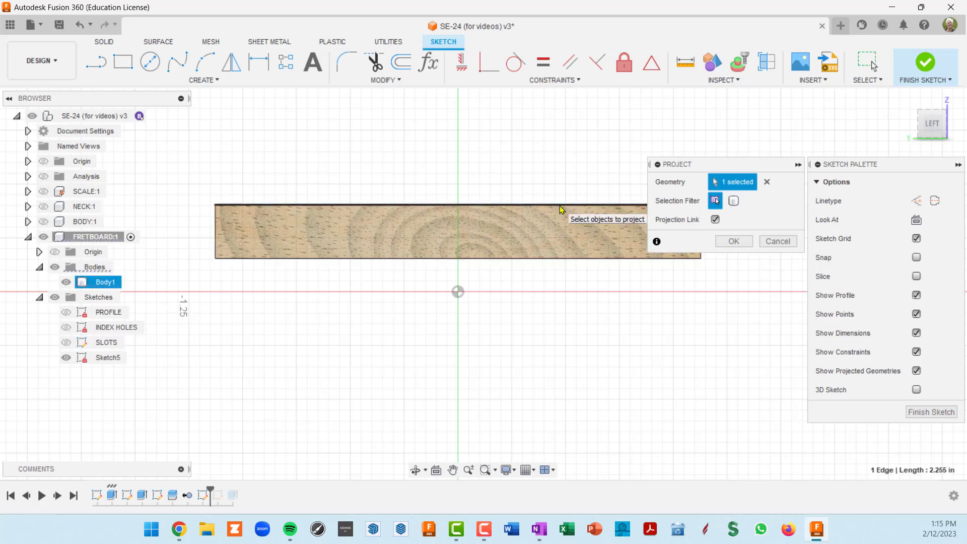
left_click(734, 241)
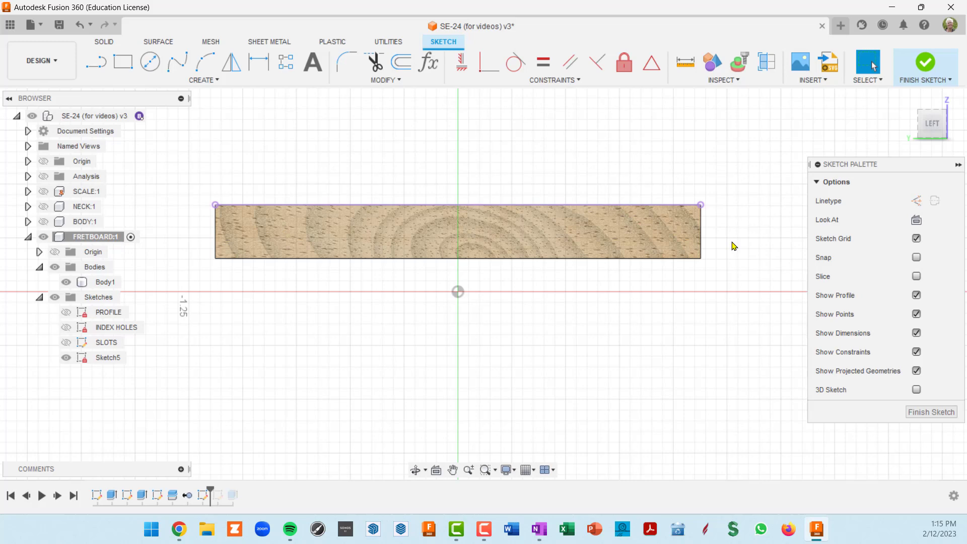
Try to draw a 2-point circle 40 in in diameter downward from the midpoint of the projected upper edge
left_click(151, 62)
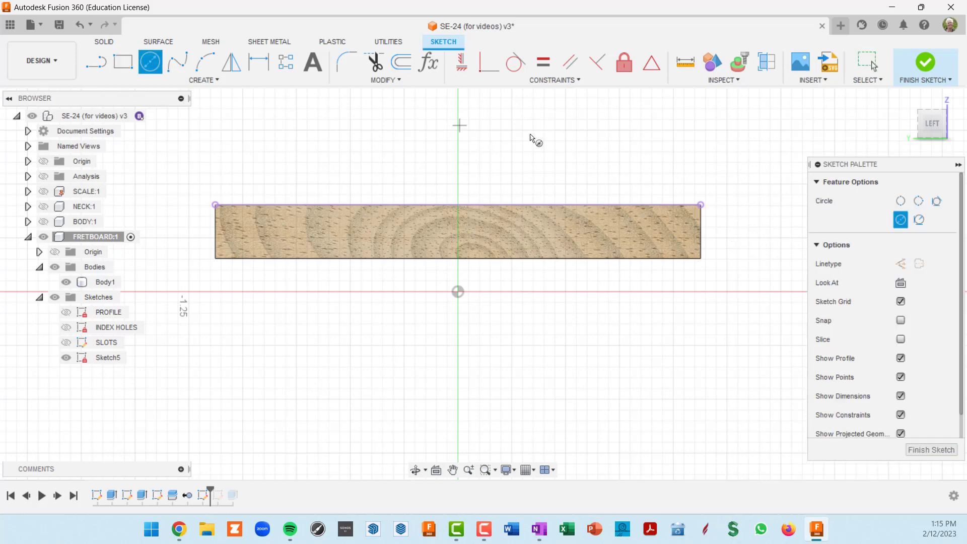
left_click(901, 201)
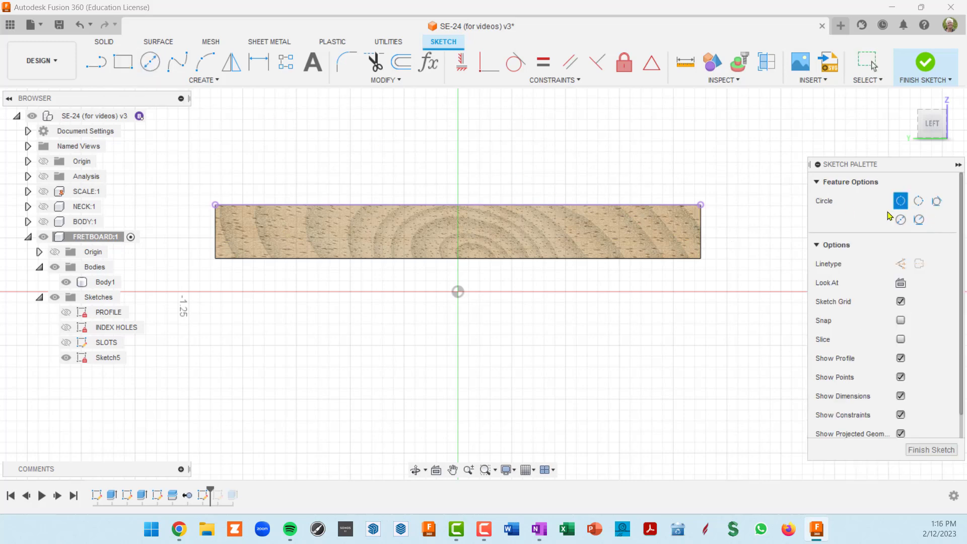
left_click(457, 205)
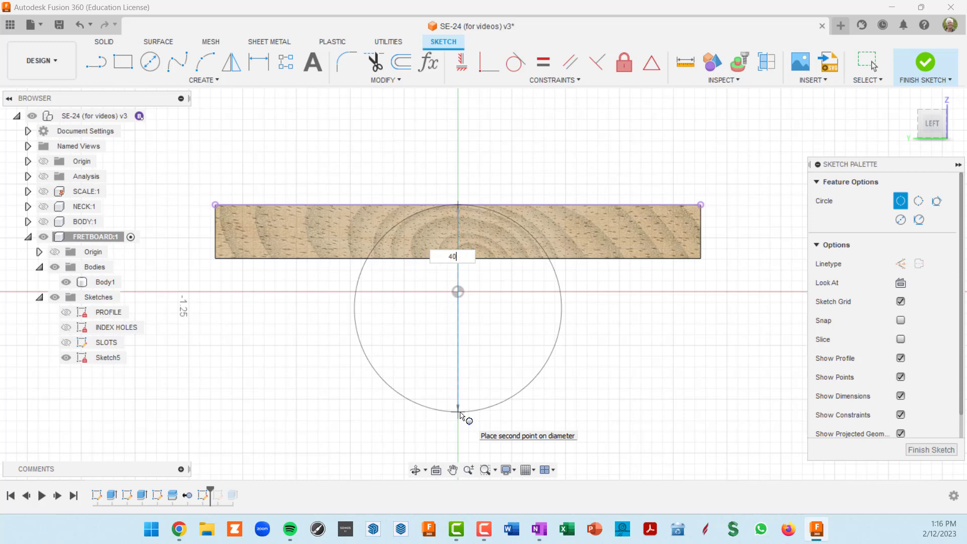
type("40")
key("Return")
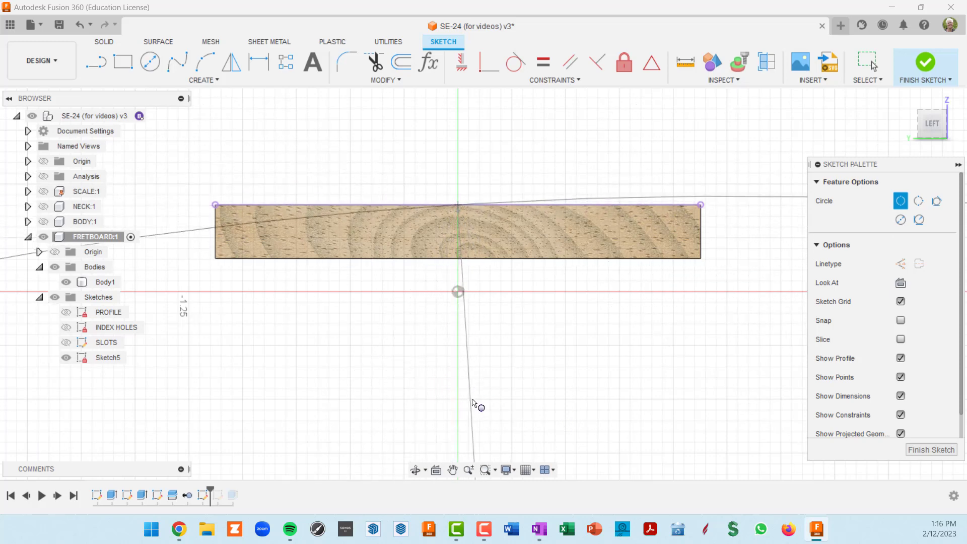
left_click(482, 402)
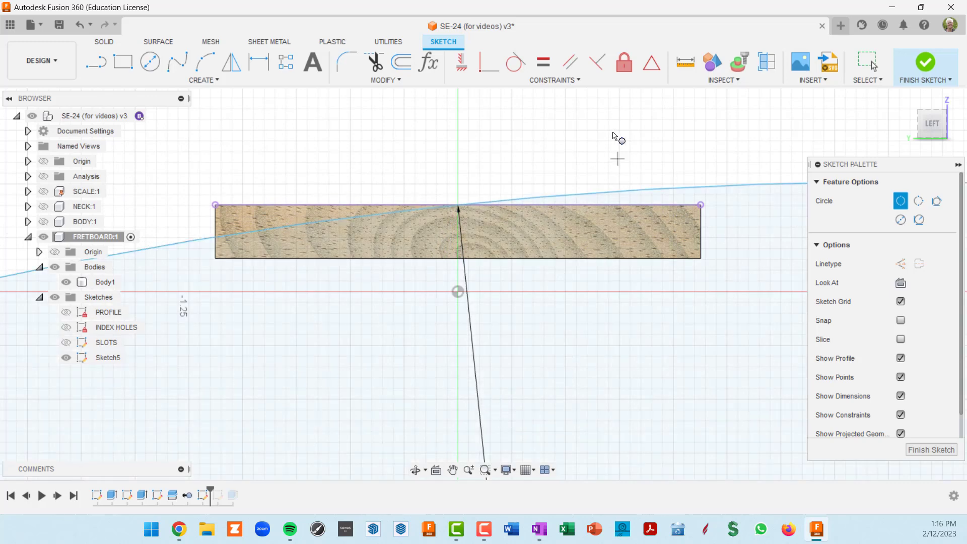
Undo the tilted 40 in circle after inspecting its diameter line with the Horizontal/Vertical constraint started
left_click(462, 61)
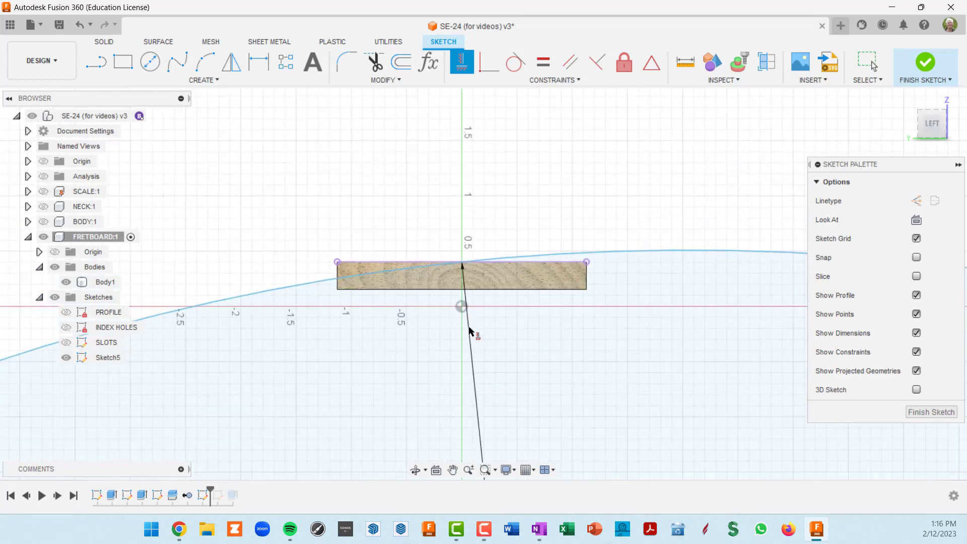
scroll(470, 328, "down", 5)
key("Escape")
middle_click_drag(494, 424, 533, 168)
scroll(572, 281, "down", 6)
scroll(533, 169, "down", 4)
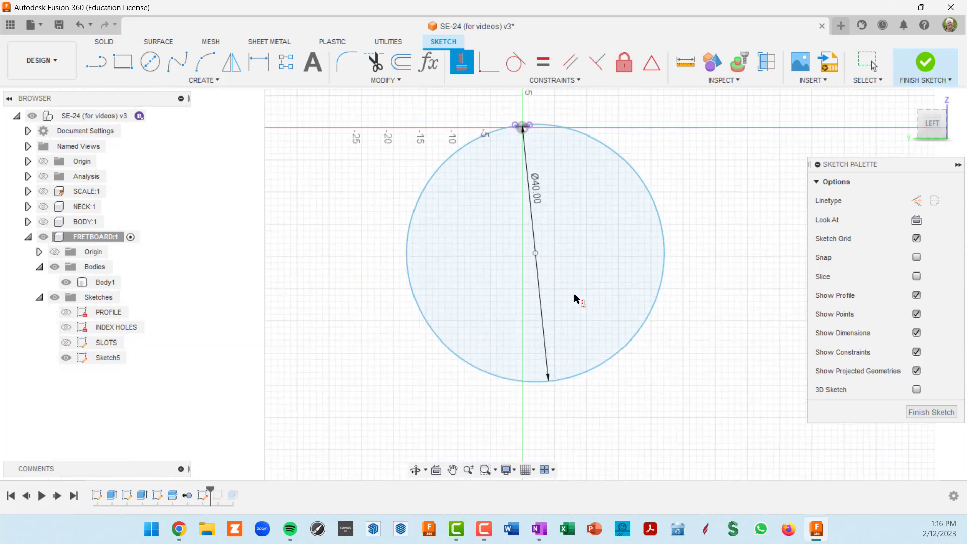
key("Return")
key("Escape")
key("ctrl+z")
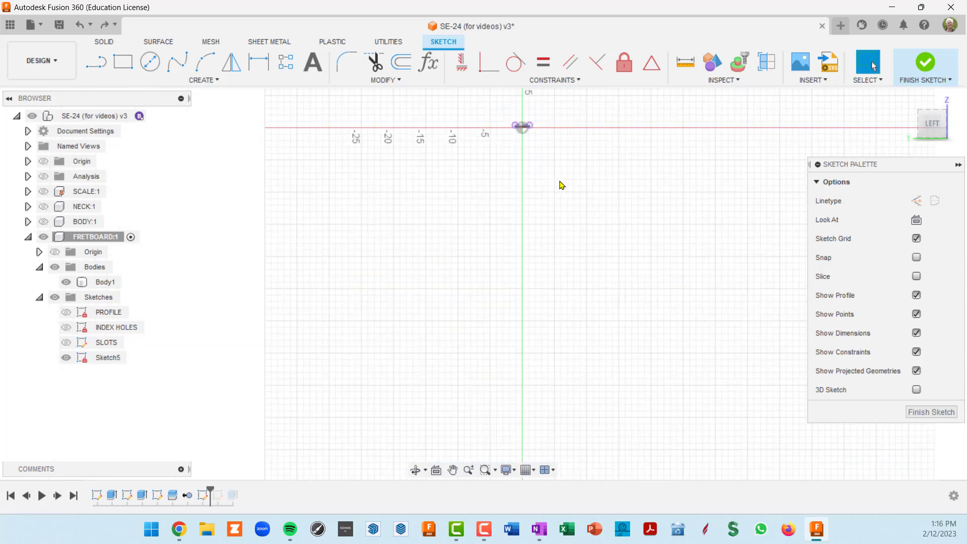
Draw a 2-point circle 40 in in diameter straight down the vertical axis from the midpoint of the projected upper edge
middle_click_drag(534, 152, 512, 233)
scroll(494, 212, "up", 6)
middle_click_drag(486, 180, 476, 281)
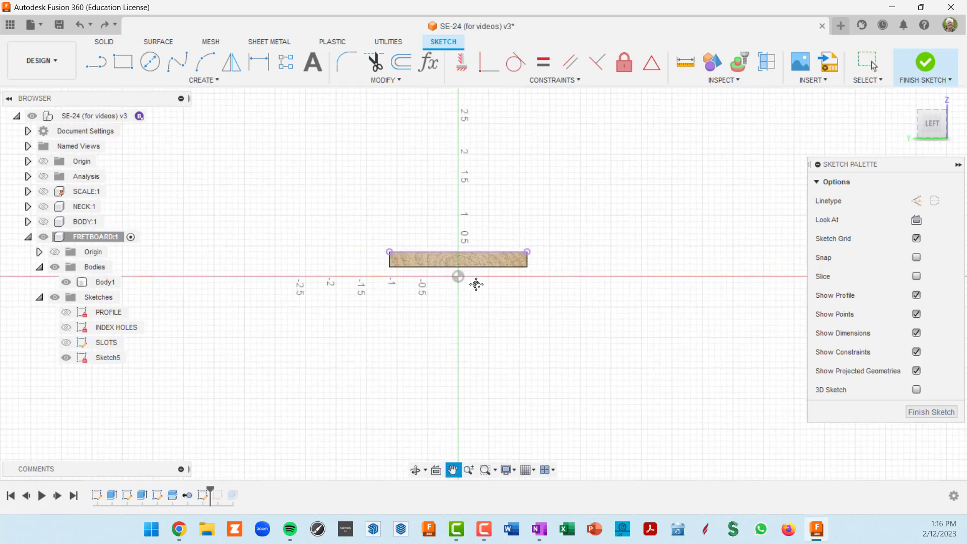
scroll(693, 235, "up", 2)
scroll(693, 235, "up", 1)
scroll(583, 270, "down", 2)
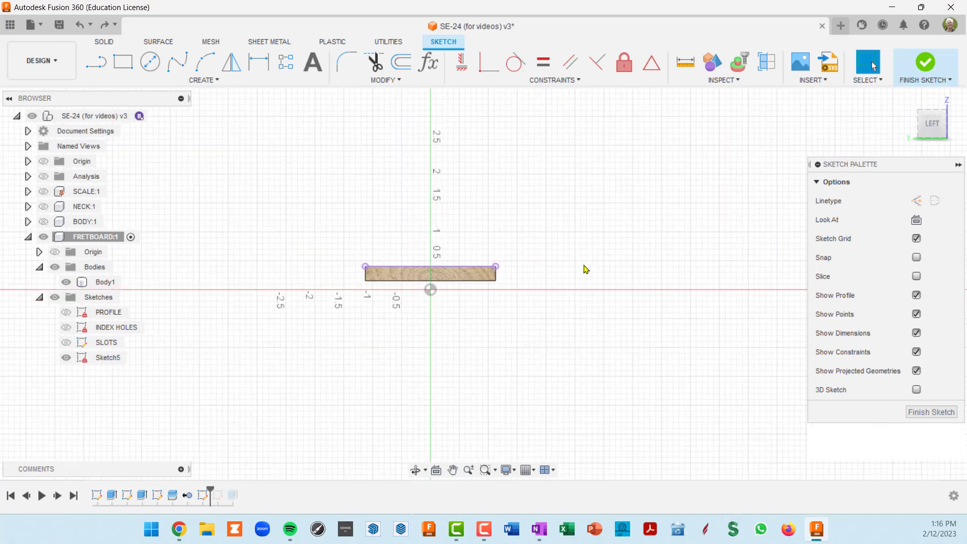
key("c")
left_click(900, 201)
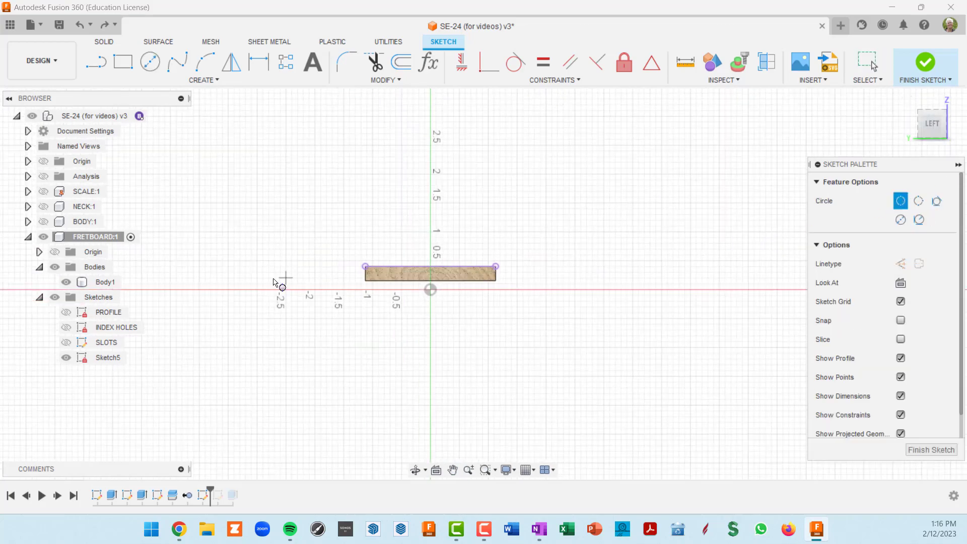
left_click(430, 271)
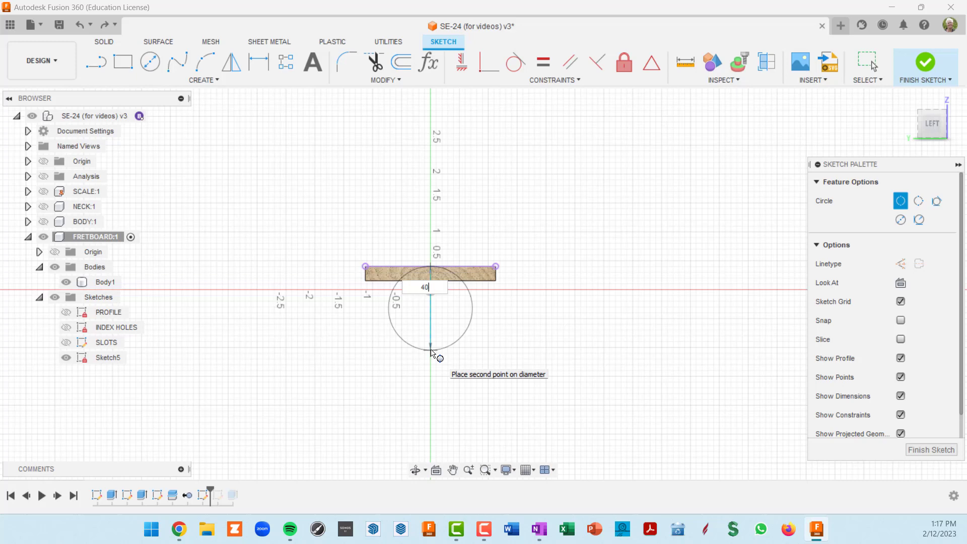
type("40")
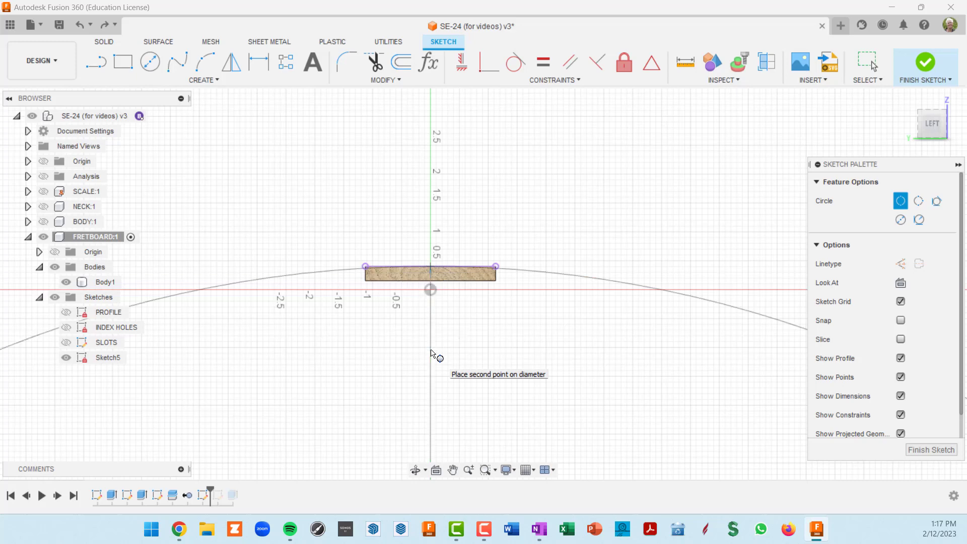
key("Return")
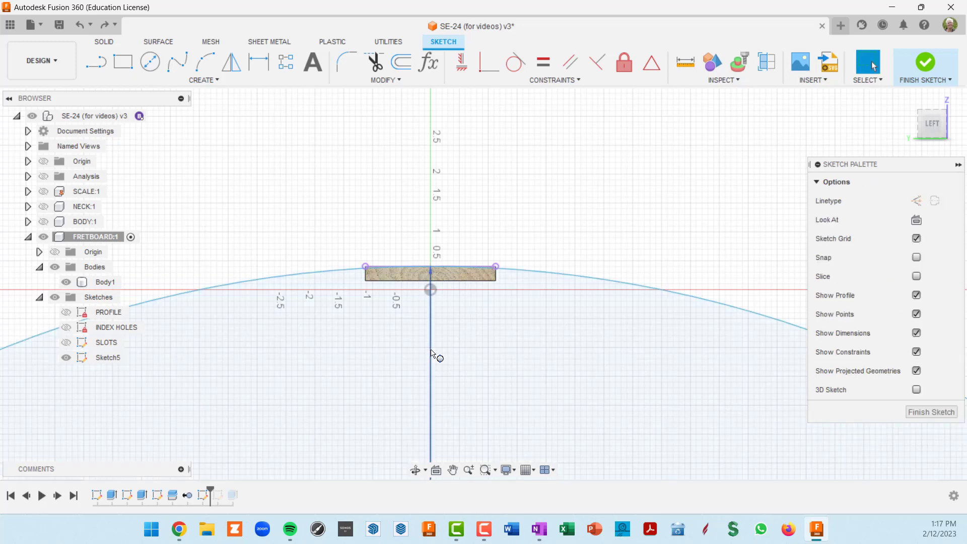
Project the fretboard's entire end face into the sketch to enclose the slivers between its upper corners and the circle
scroll(497, 281, "up", 5)
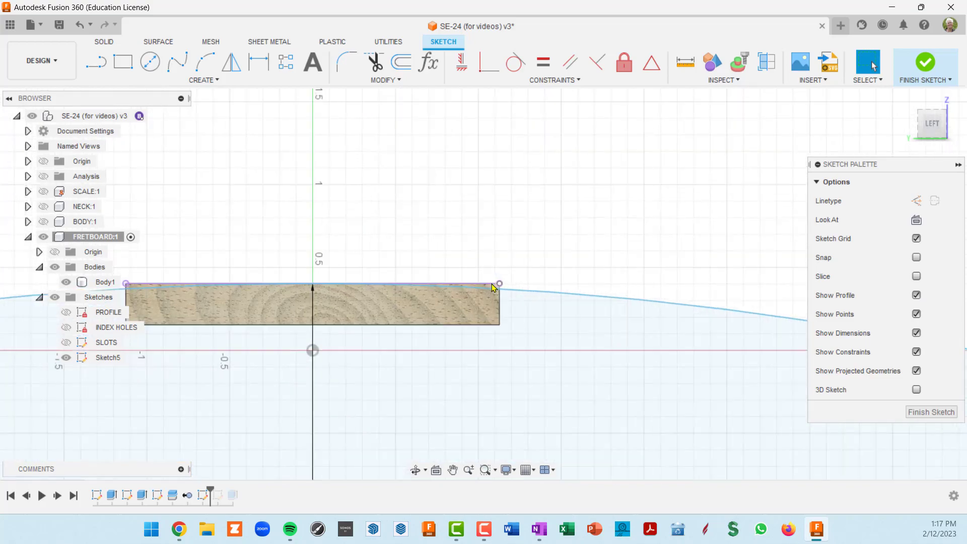
scroll(398, 320, "down", 4)
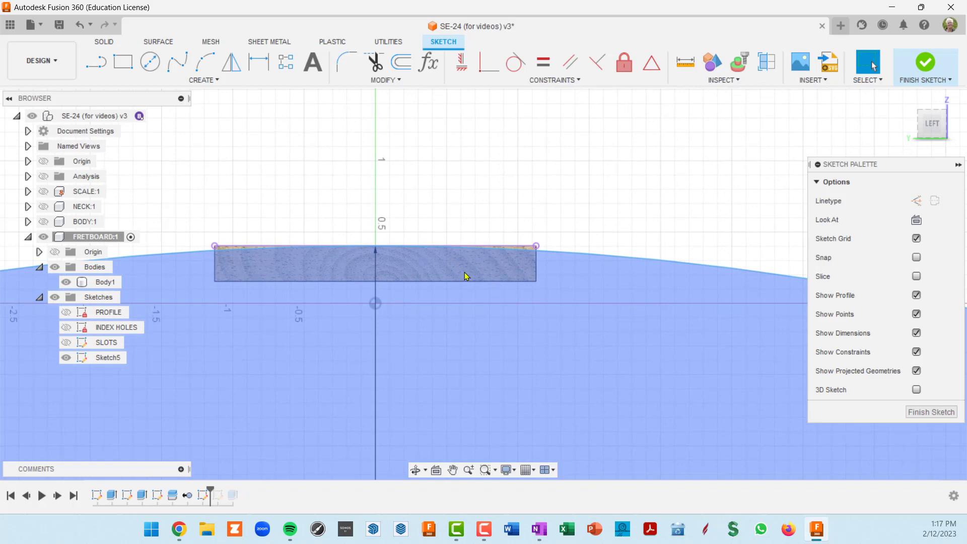
scroll(481, 276, "up", 3)
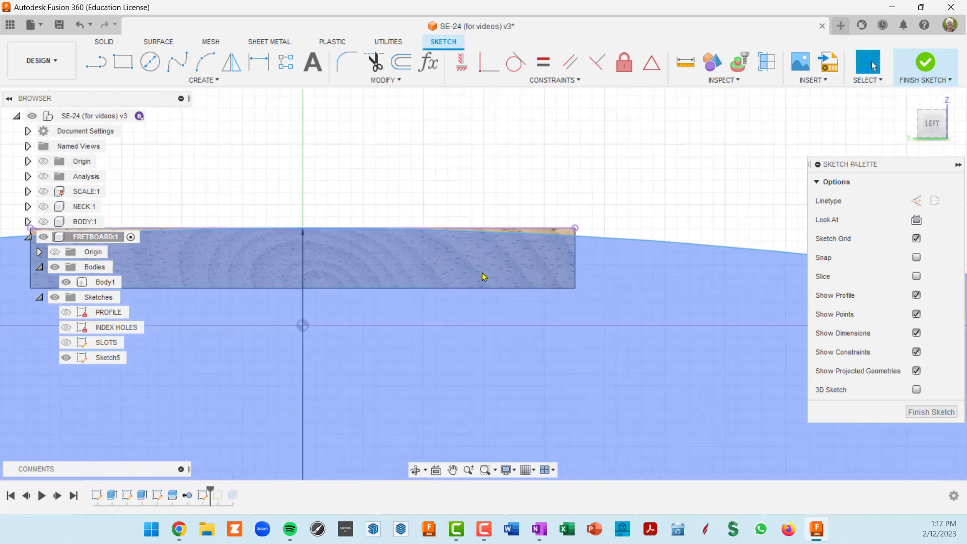
scroll(561, 255, "up", 2)
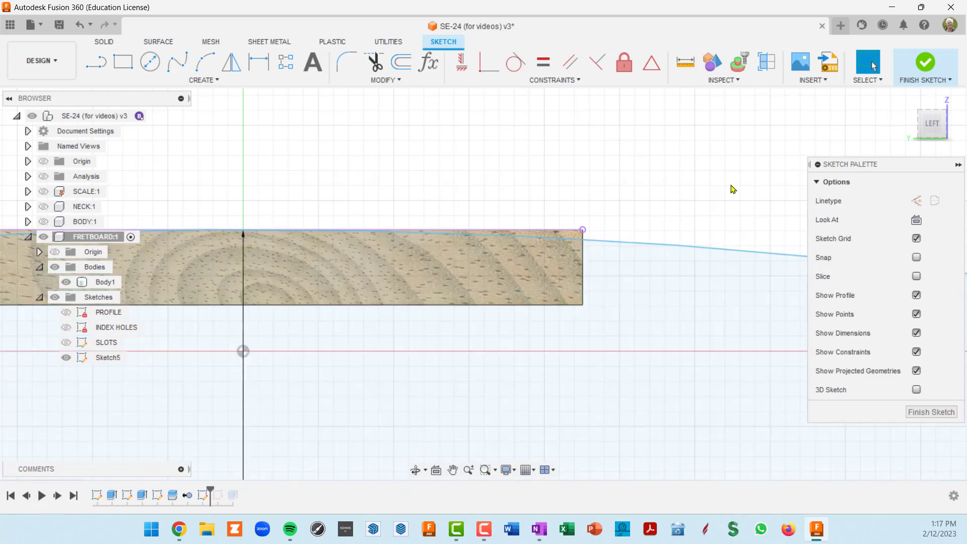
key("p")
left_click(545, 295)
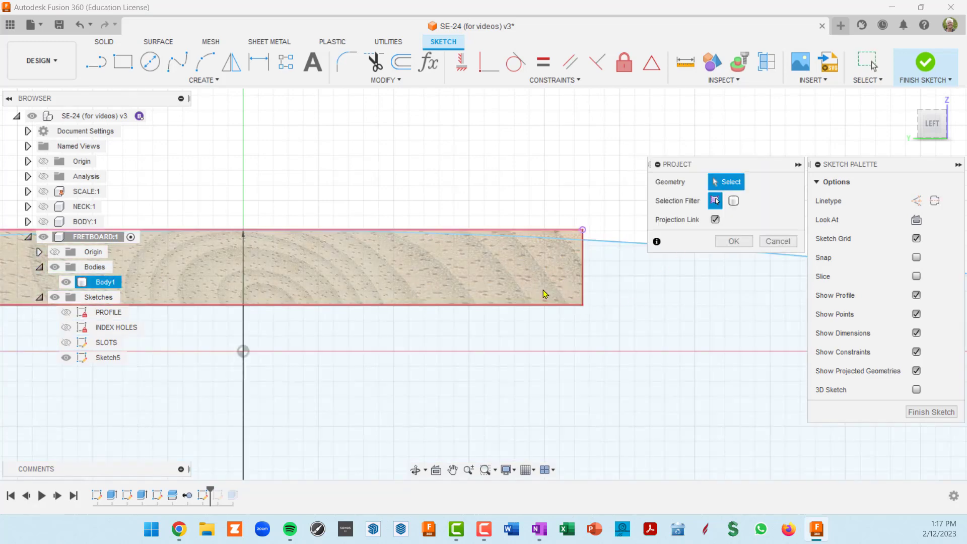
left_click(549, 291)
scroll(552, 287, "down", 3)
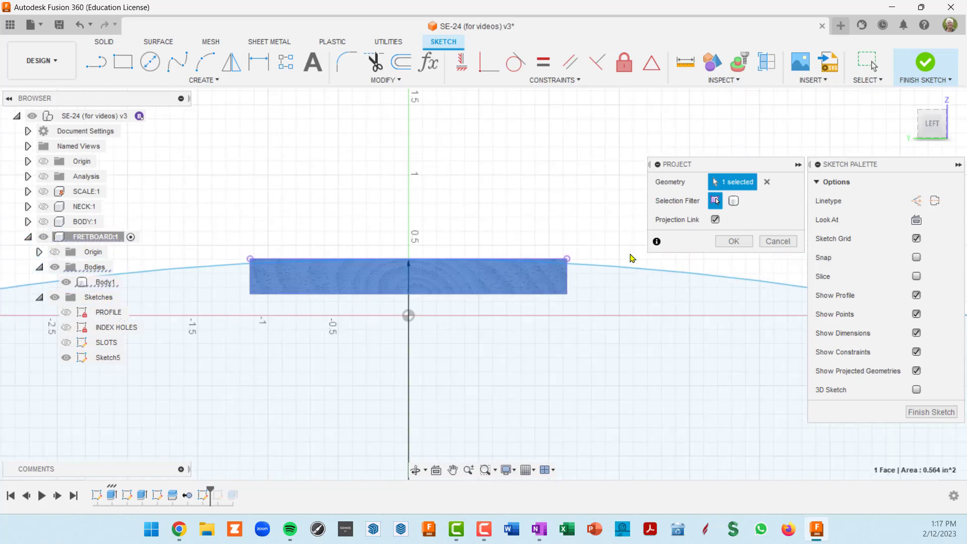
left_click(734, 241)
scroll(600, 290, "up", 4)
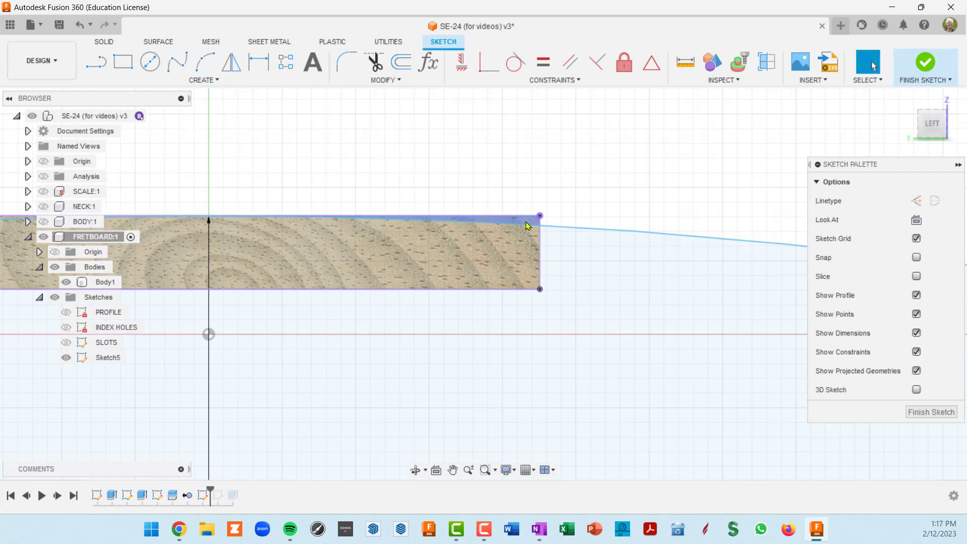
Examine the slivers between the 40 in circle and the upper corners at both ends of the fretboard's end face
scroll(382, 291, "down", 2)
middle_click_drag(383, 292, 676, 240)
scroll(488, 213, "up", 3)
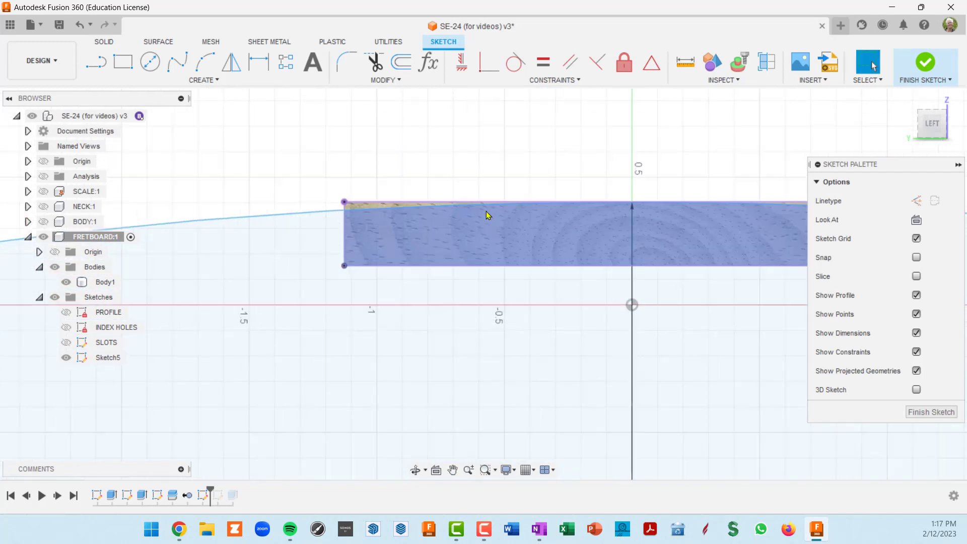
scroll(362, 207, "up", 2)
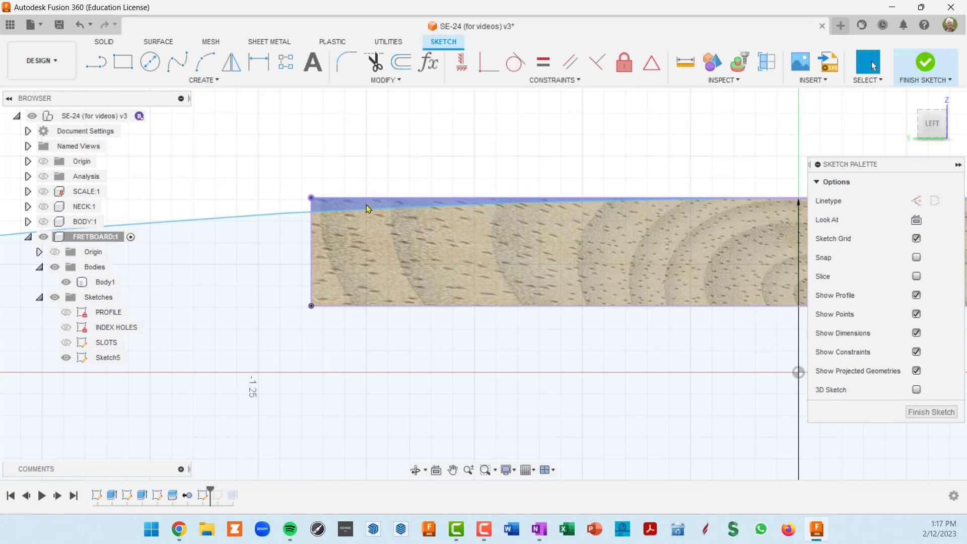
scroll(363, 208, "down", 3)
scroll(504, 237, "down", 2)
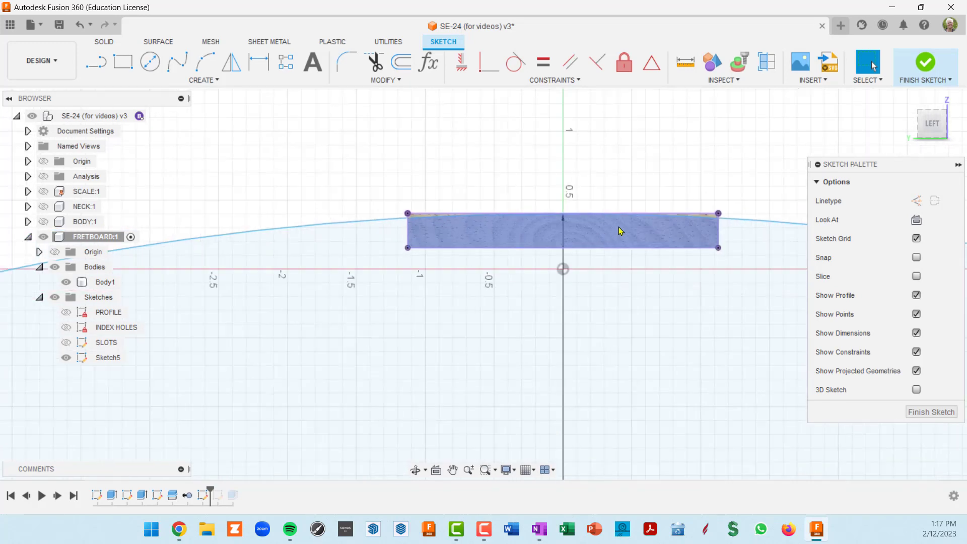
scroll(609, 238, "up", 3)
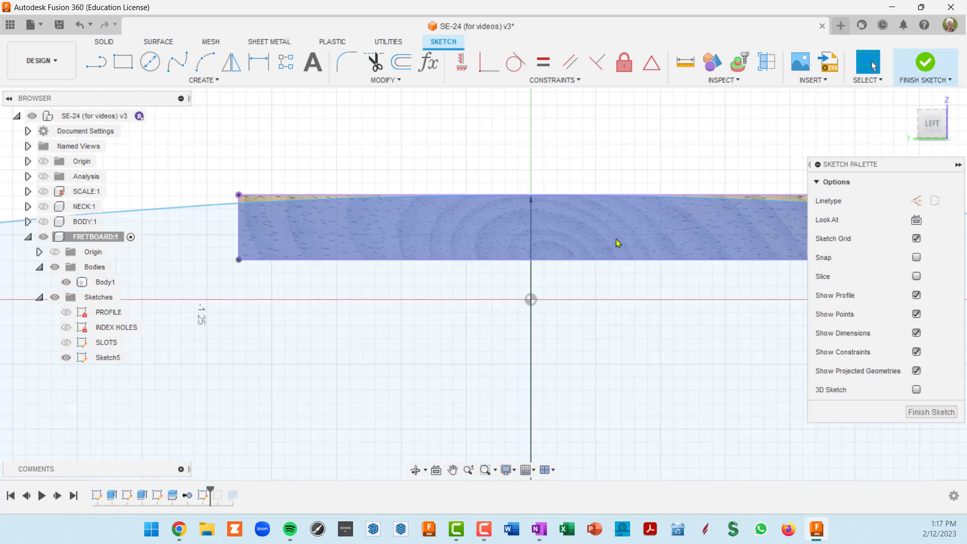
scroll(619, 244, "down", 3)
mouse_move(629, 237)
middle_mouse_down()
mouse_move(495, 244)
mouse_move(479, 260)
middle_mouse_up()
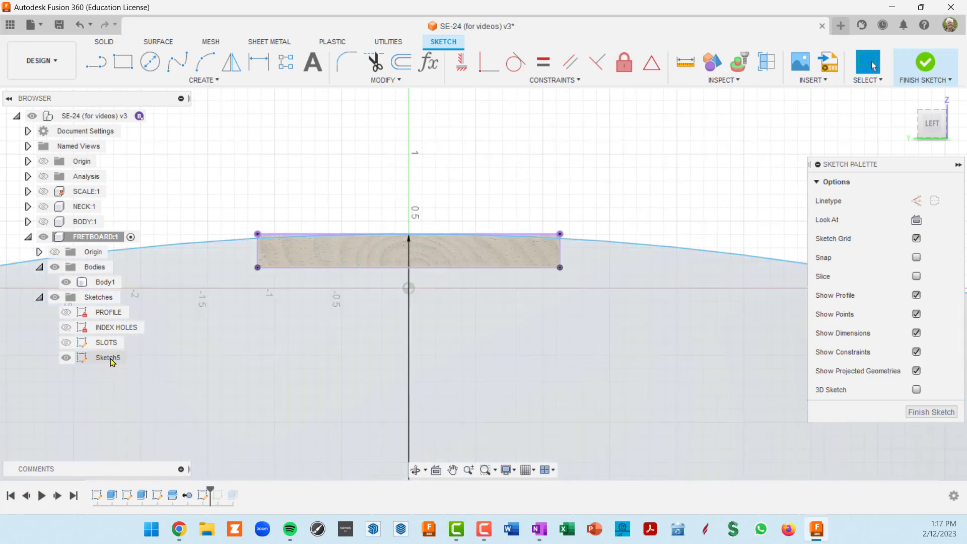
Rename the end-face circle sketch as RADIUS and clear its selection
left_click(108, 358)
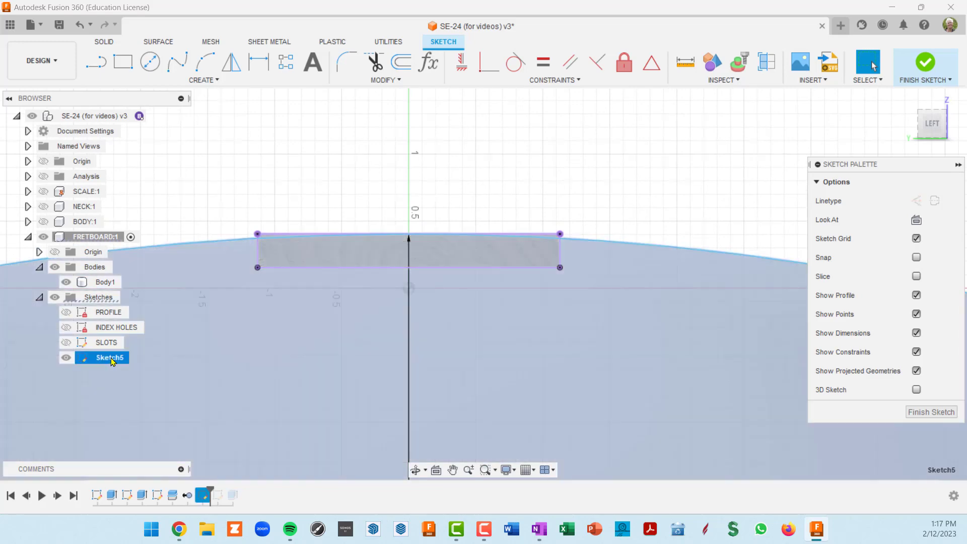
left_click(109, 358)
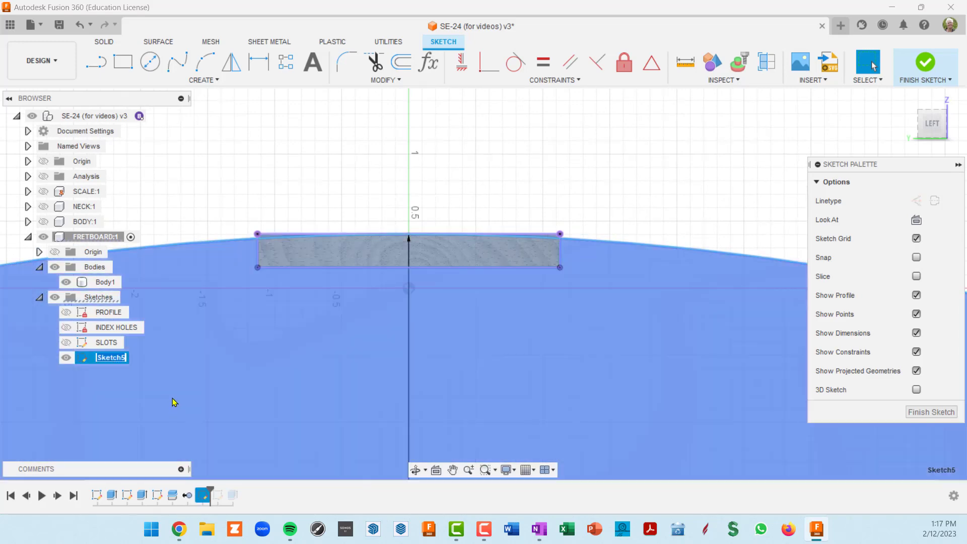
type("RADIUS")
key("Return")
scroll(499, 257, "up", 5)
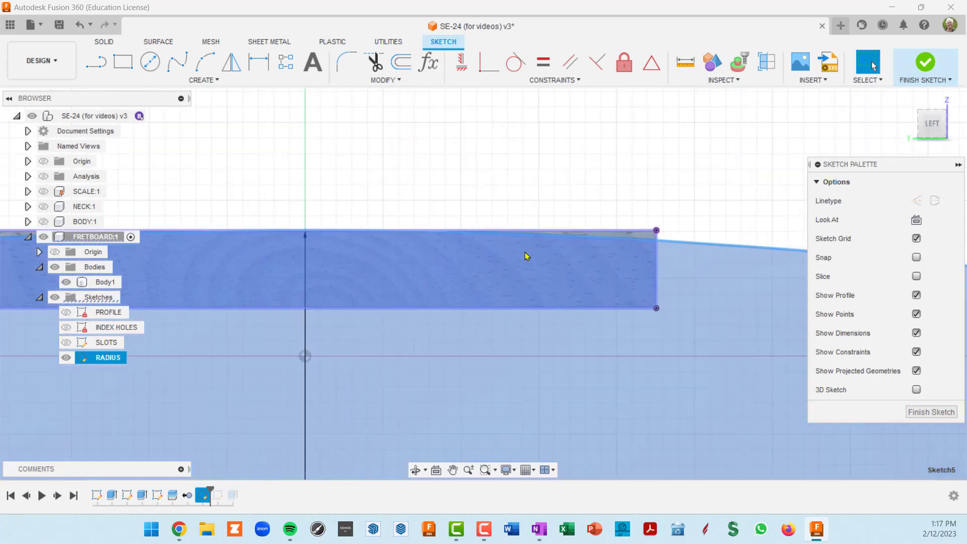
scroll(647, 249, "down", 3)
middle_click_drag(660, 236, 710, 196)
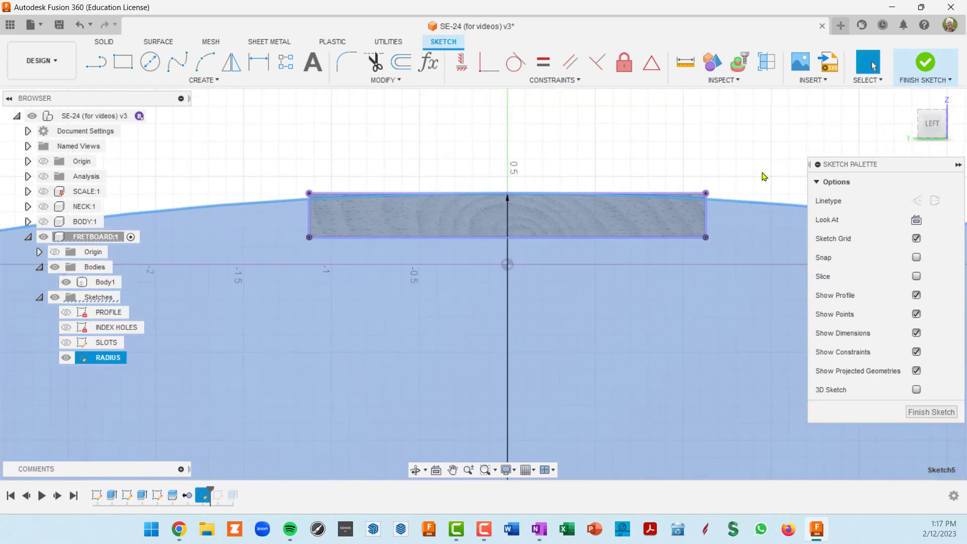
left_click(770, 153)
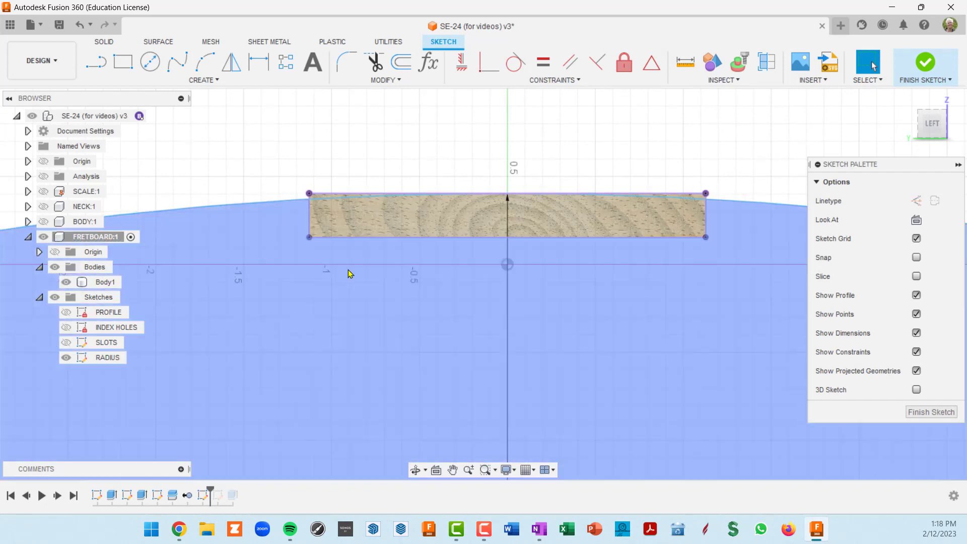
Trim away the portion of the 40 in circle outside the fretboard's end face, leaving only the arc across its upper part
scroll(345, 277, "down", 5)
scroll(358, 313, "down", 8)
scroll(478, 98, "down", 10)
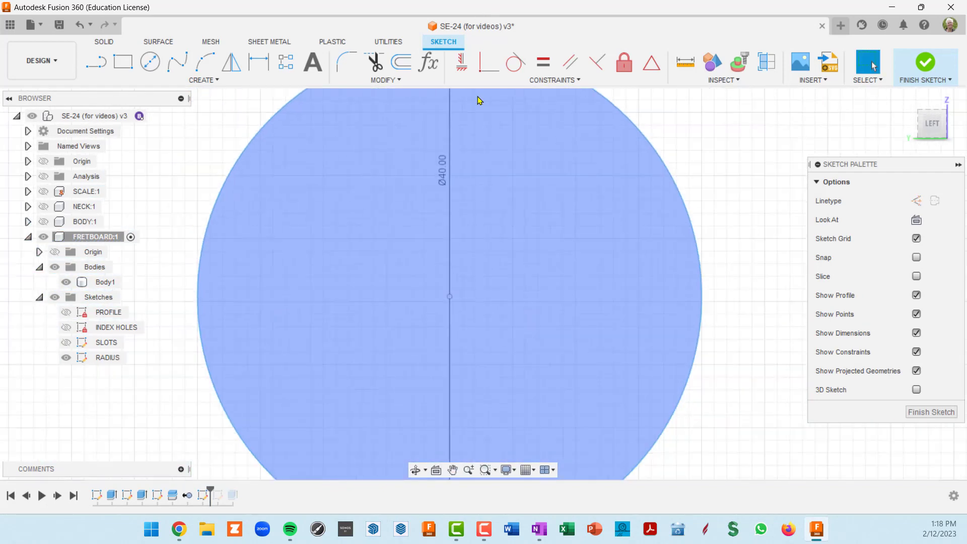
scroll(482, 145, "up", 1)
middle_click_drag(477, 168, 503, 326)
scroll(508, 277, "up", 12)
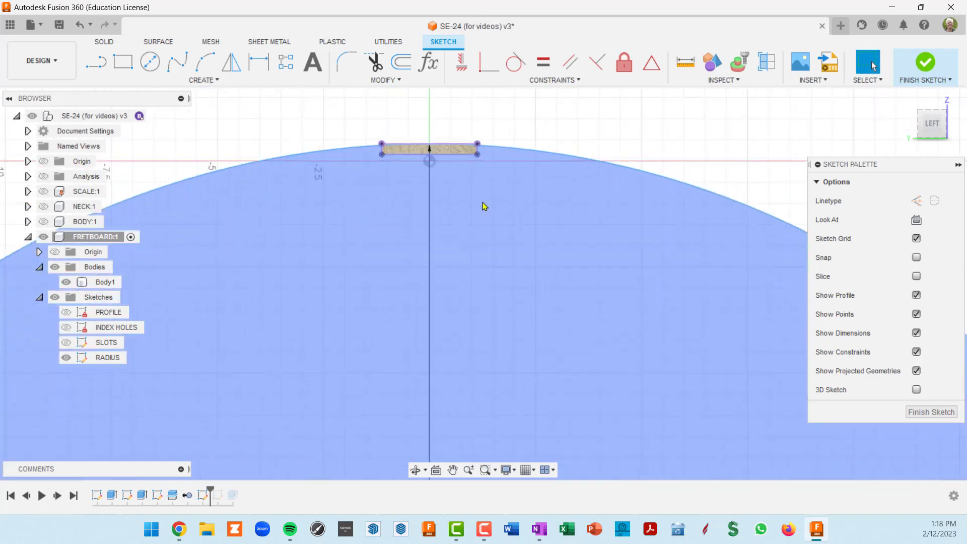
middle_click_drag(485, 194, 480, 317)
scroll(493, 254, "up", 8)
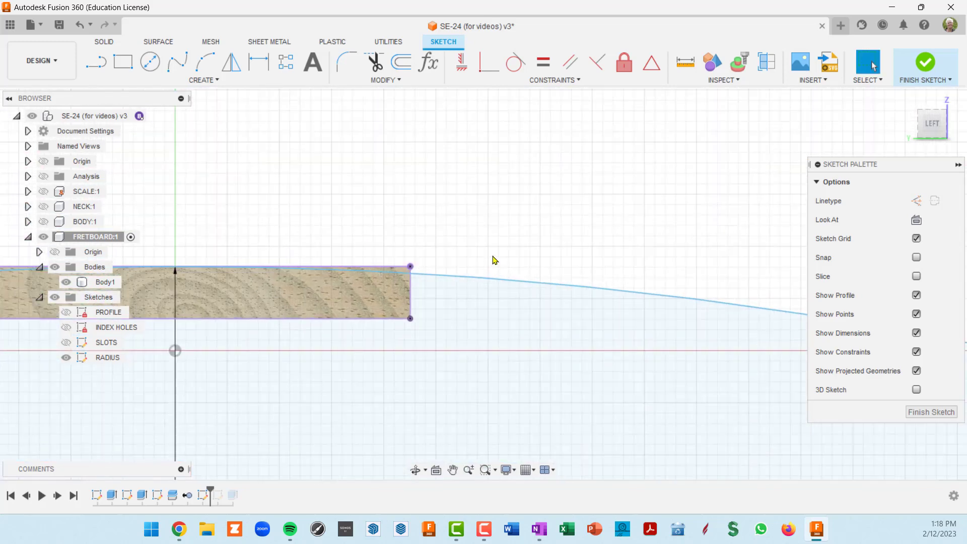
left_click(375, 62)
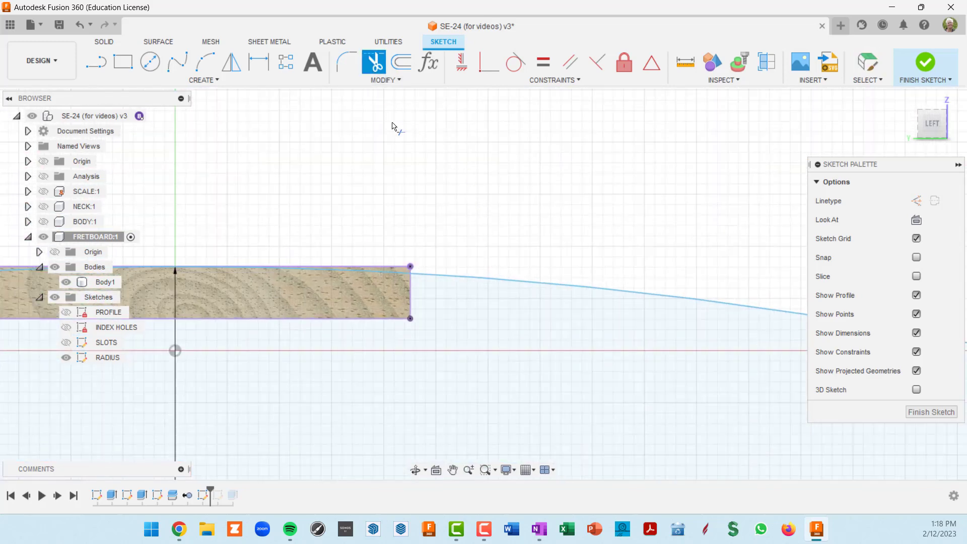
left_click(449, 278)
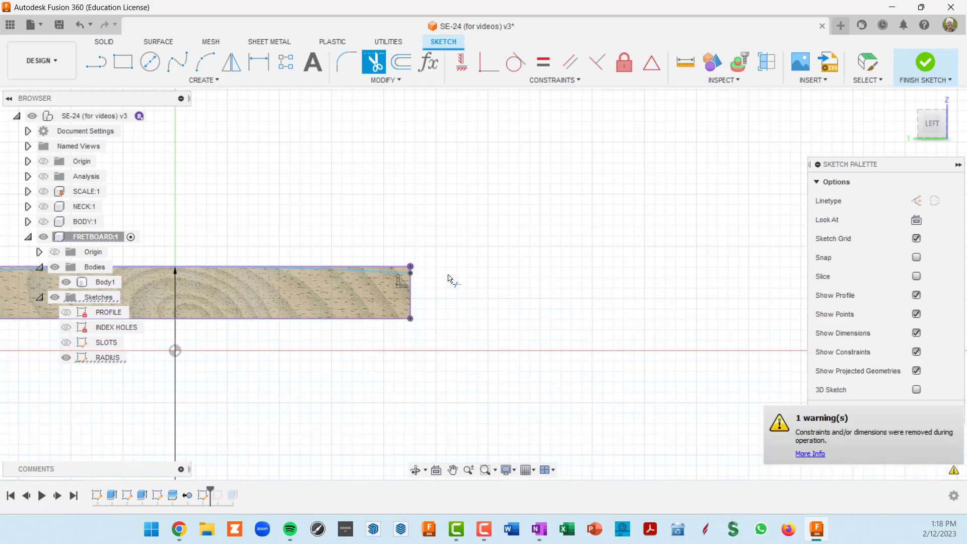
scroll(451, 280, "down", 8)
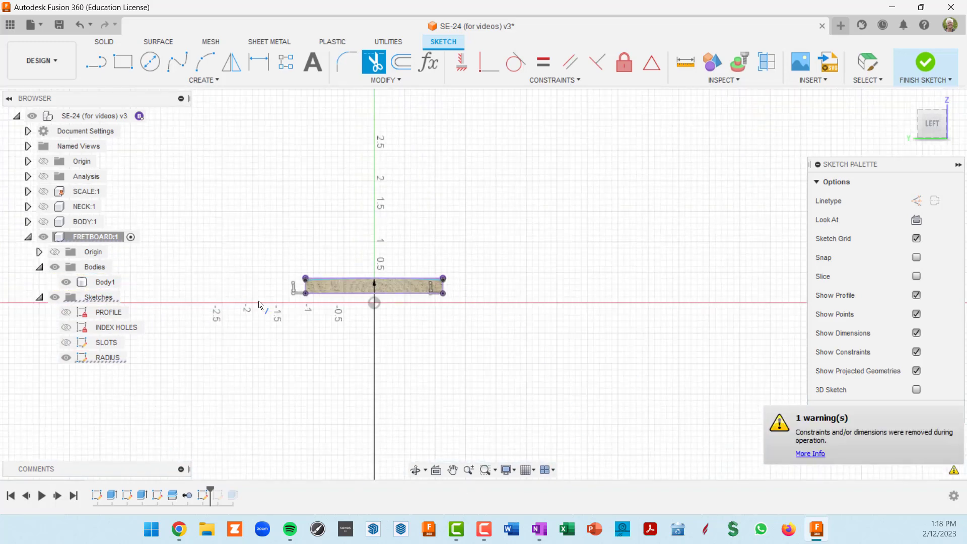
scroll(396, 309, "up", 3)
scroll(208, 257, "up", 2)
scroll(207, 257, "up", 2)
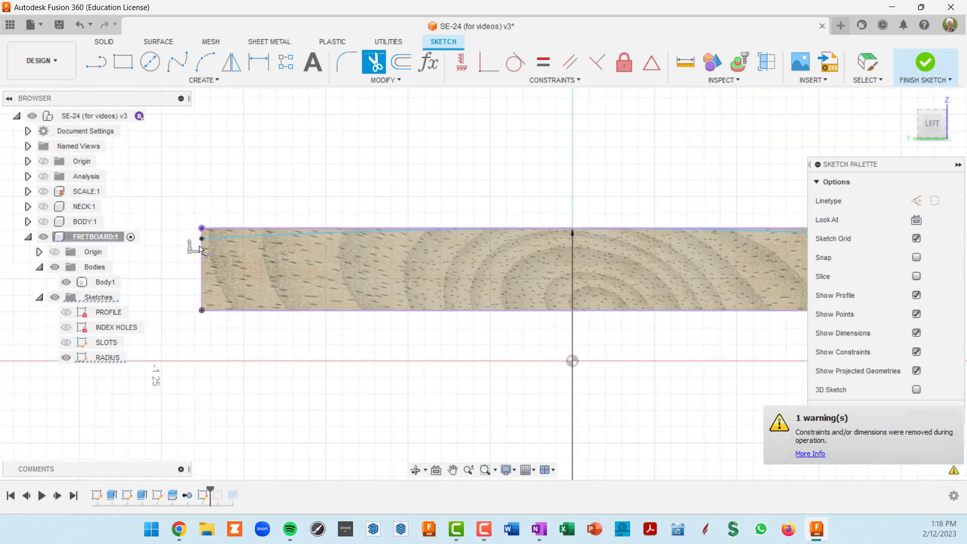
Offset the trimmed top arc downward into the fretboard's end face with an offset position of -0.09 in
scroll(748, 242, "down", 3)
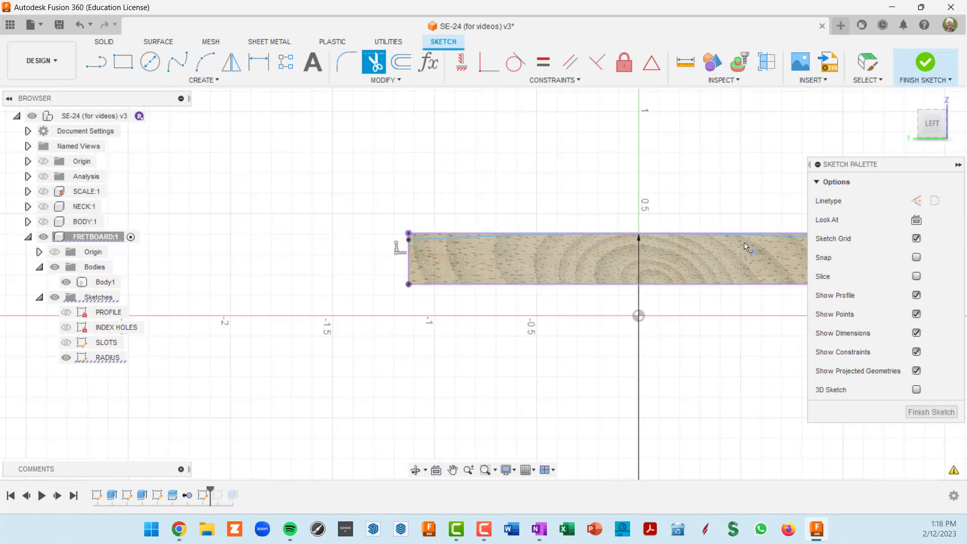
middle_click_drag(723, 250, 632, 216)
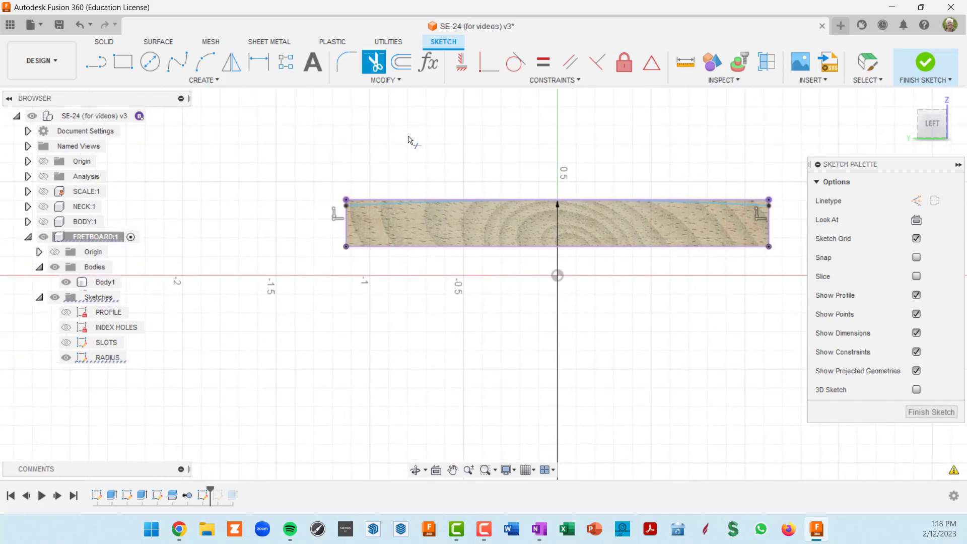
left_click(398, 69)
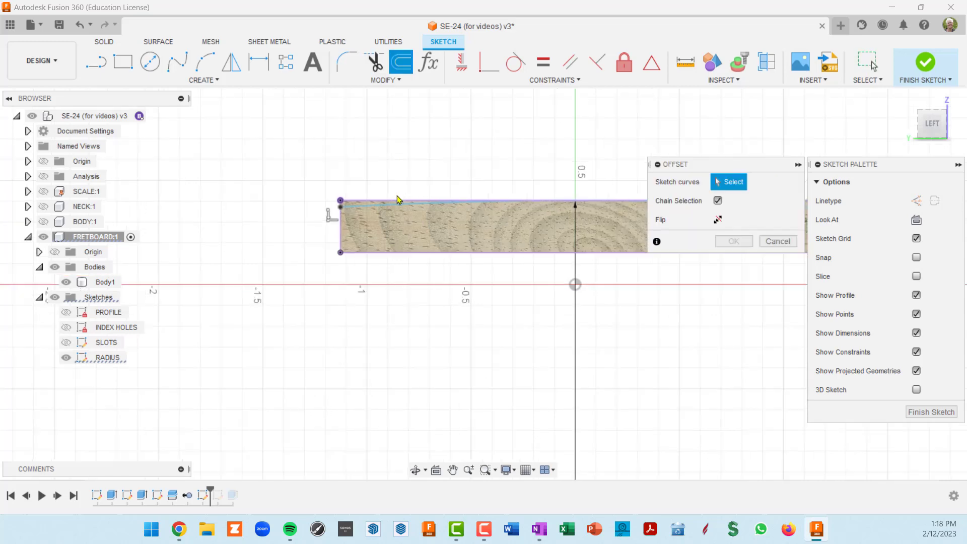
scroll(395, 197, "up", 3)
left_click(390, 205)
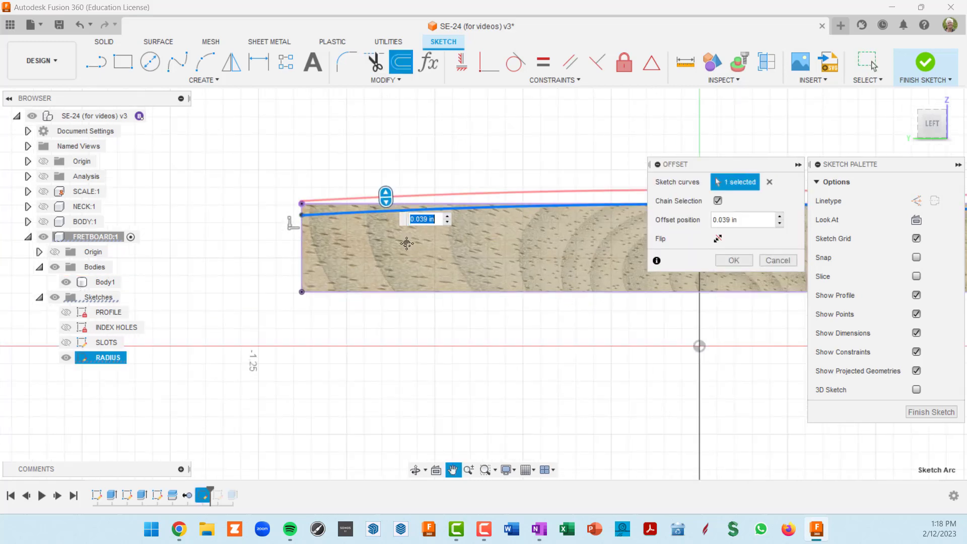
middle_click_drag(405, 242, 257, 213)
scroll(275, 220, "down", 4)
scroll(424, 249, "up", 2)
scroll(425, 250, "up", 1)
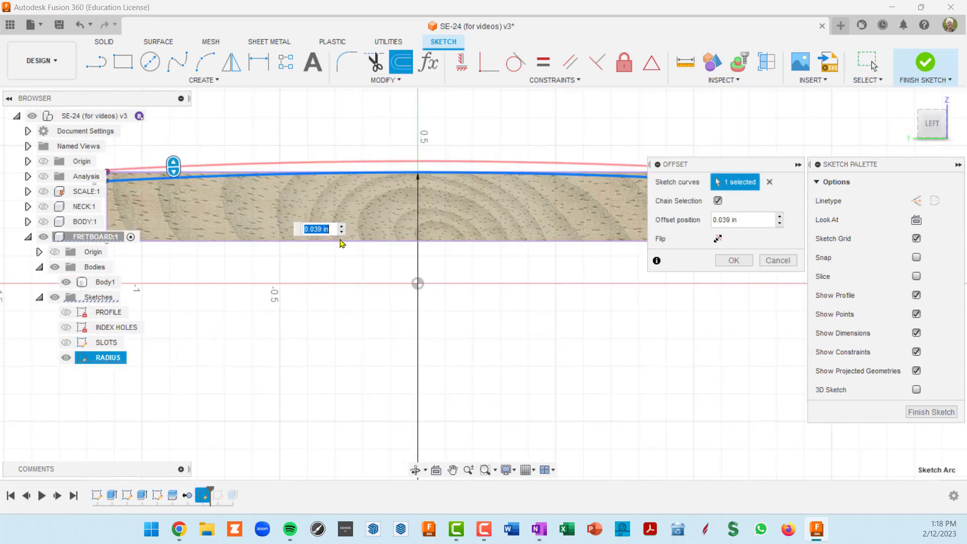
left_click_drag(173, 165, 174, 198)
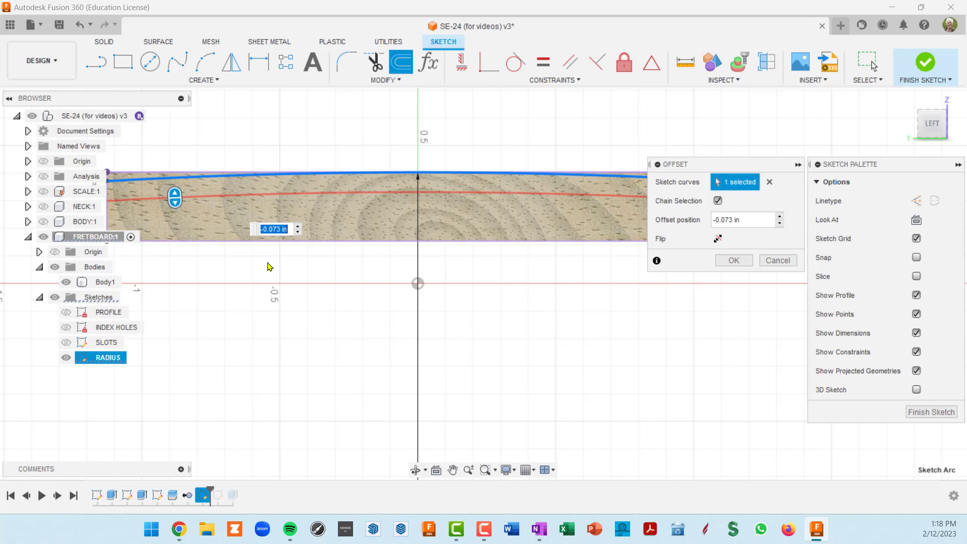
type("-.09")
key("Return")
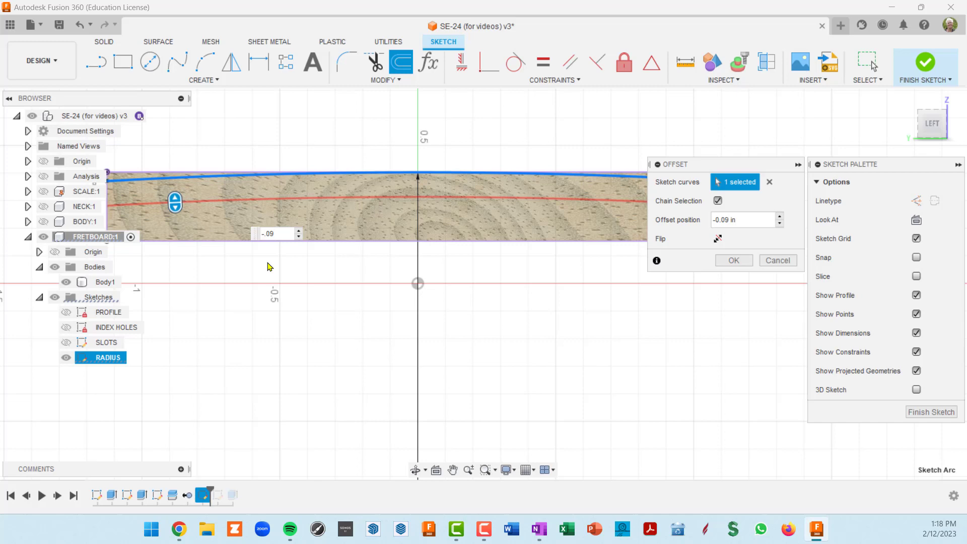
key("Return")
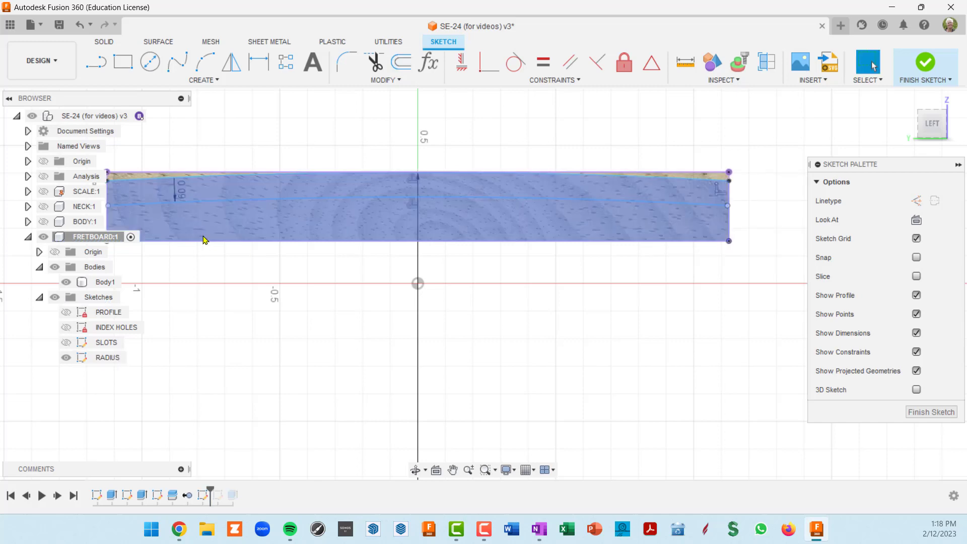
Inspect the offset dimension between the two arcs and the resulting profiles on the fretboard's end face
scroll(178, 196, "up", 3)
scroll(165, 212, "up", 4)
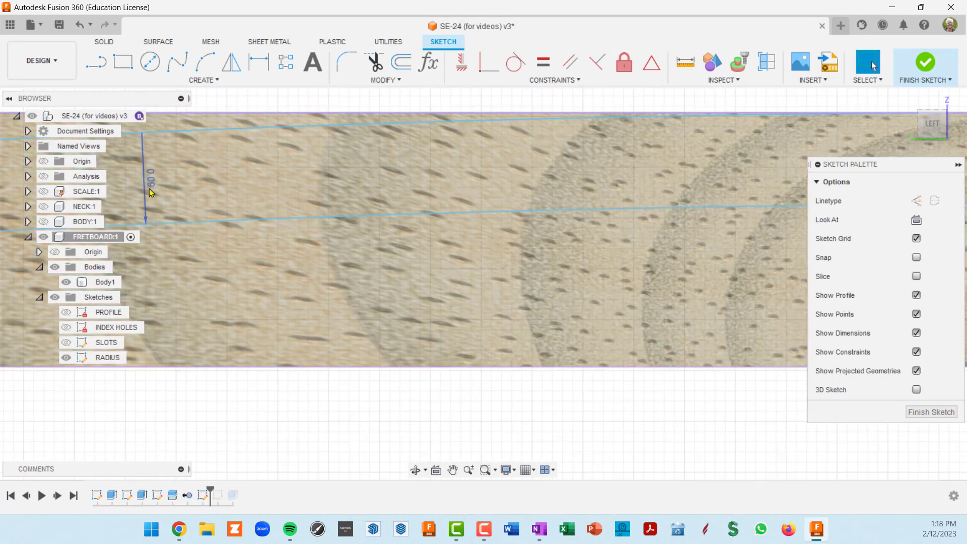
scroll(151, 191, "down", 2)
double_click(159, 192)
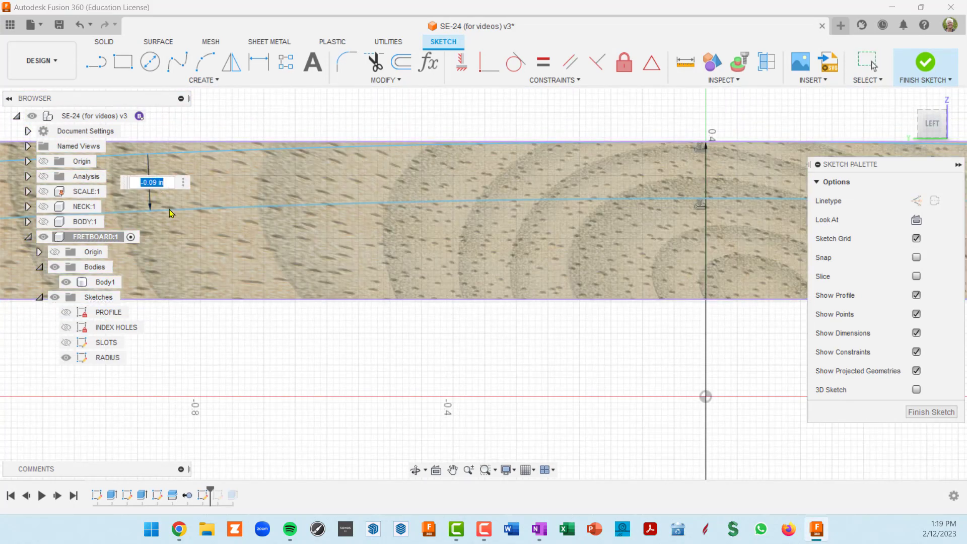
key("Return")
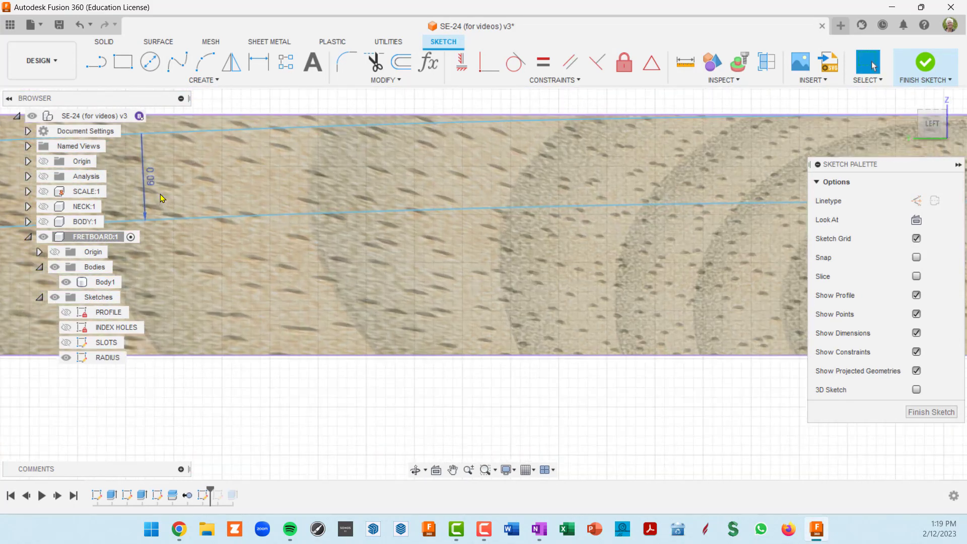
scroll(160, 194, "up", 1)
scroll(549, 220, "down", 3)
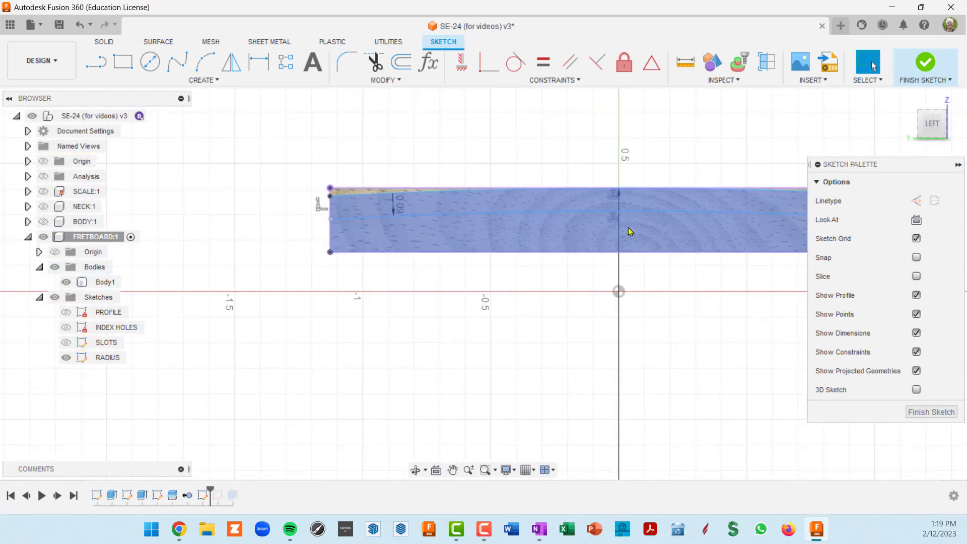
scroll(370, 217, "up", 2)
scroll(398, 202, "up", 3)
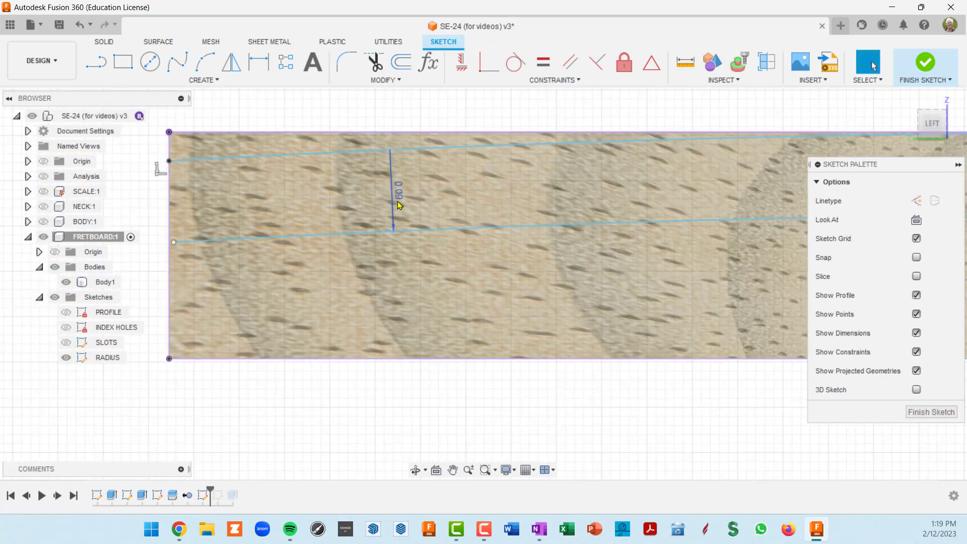
scroll(400, 201, "down", 4)
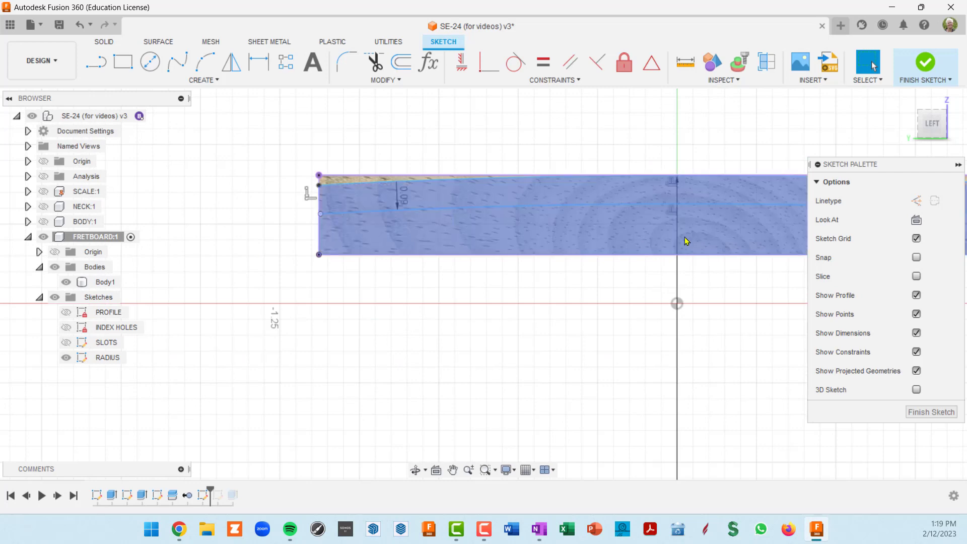
mouse_move(400, 202)
middle_mouse_down()
mouse_move(522, 251)
mouse_move(497, 257)
middle_mouse_up()
scroll(534, 251, "up", 1)
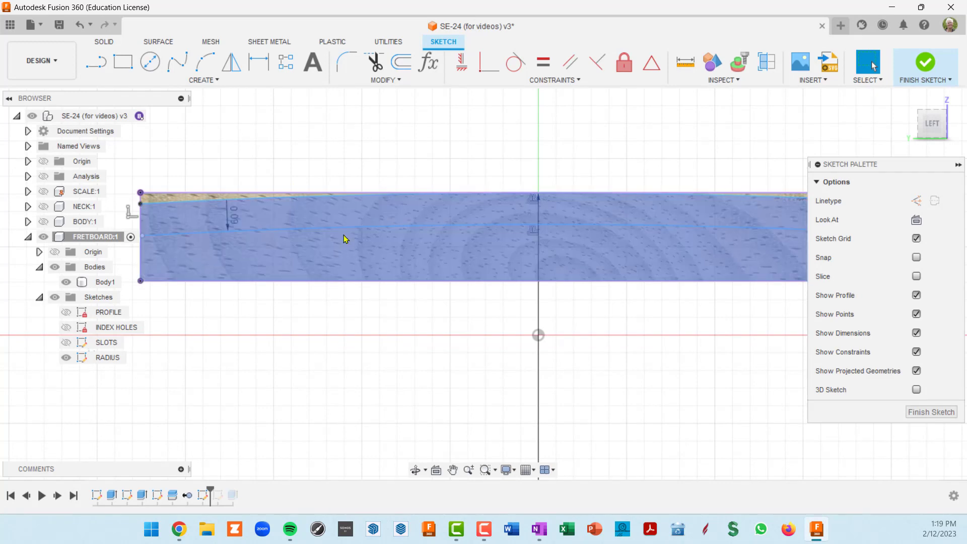
Finish the RADIUS sketch and return to the 3D view of the fretboard with nothing selected
left_click(943, 412)
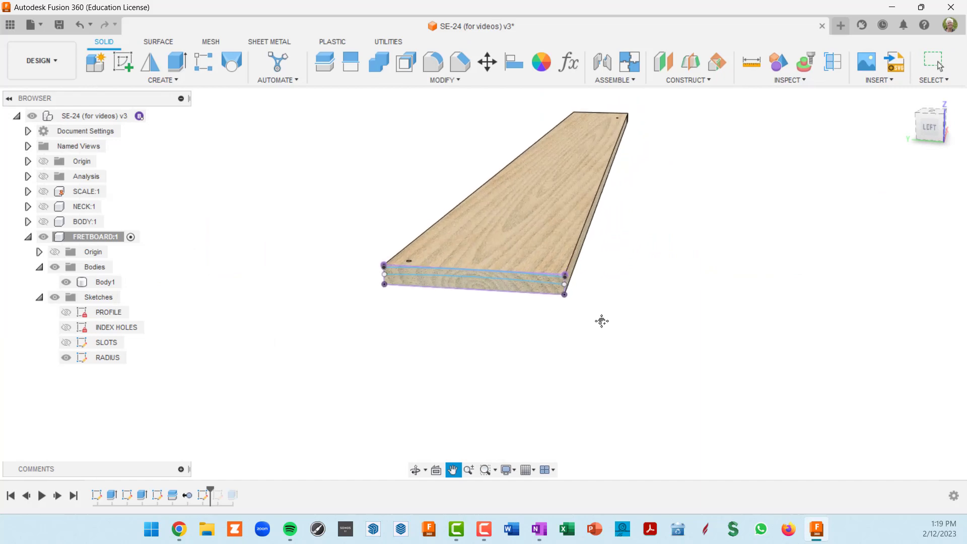
left_click(479, 213)
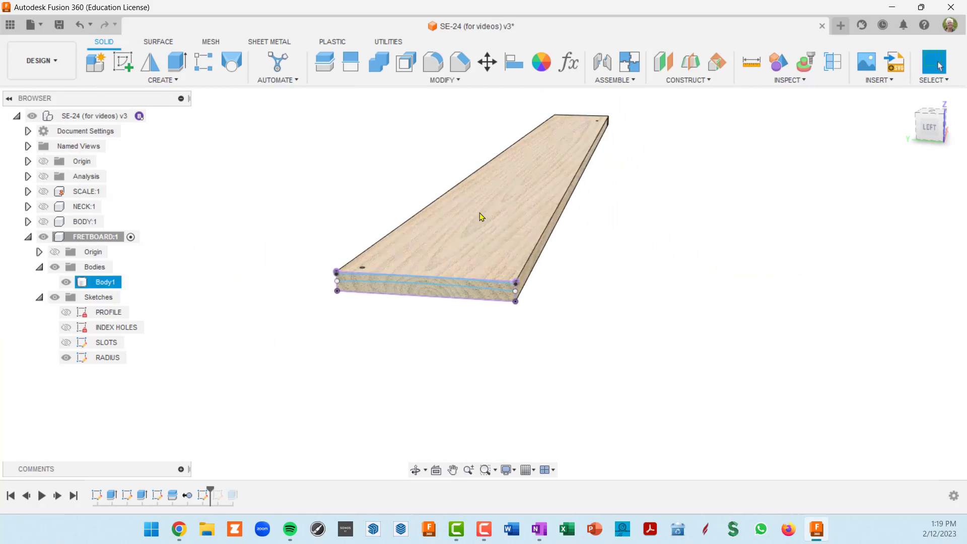
left_click(439, 247)
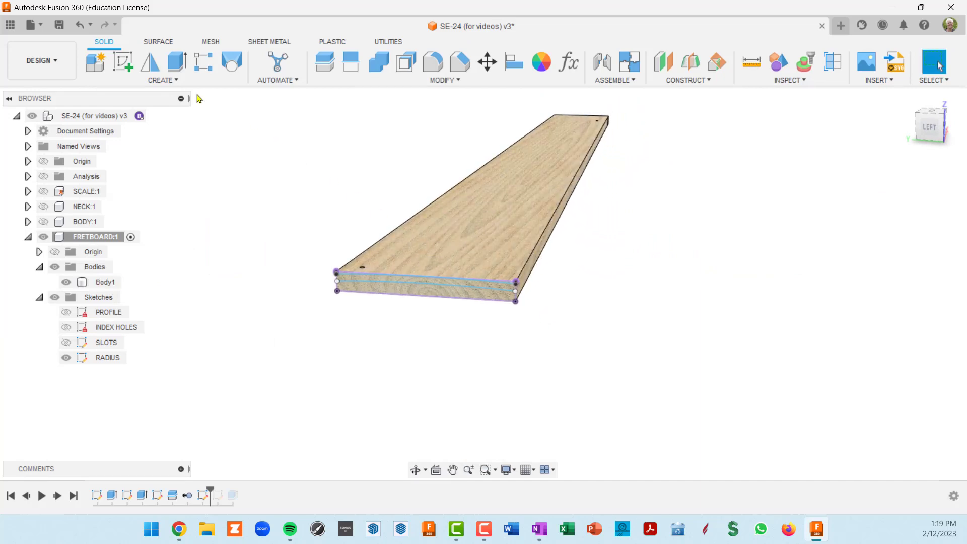
Start an extrusion of the two thin corner profiles above the top arc on the fretboard's end face
left_click(177, 62)
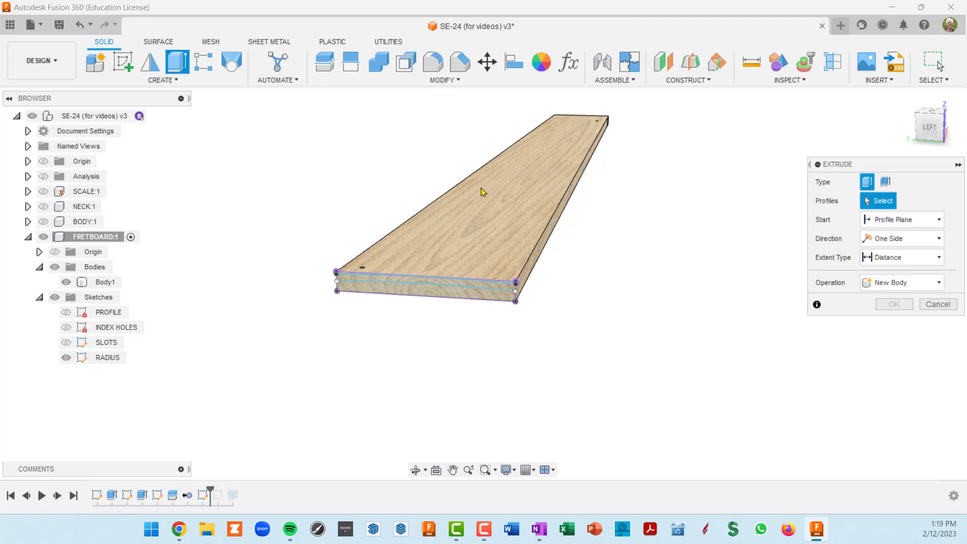
scroll(625, 252, "up", 3)
key("Escape")
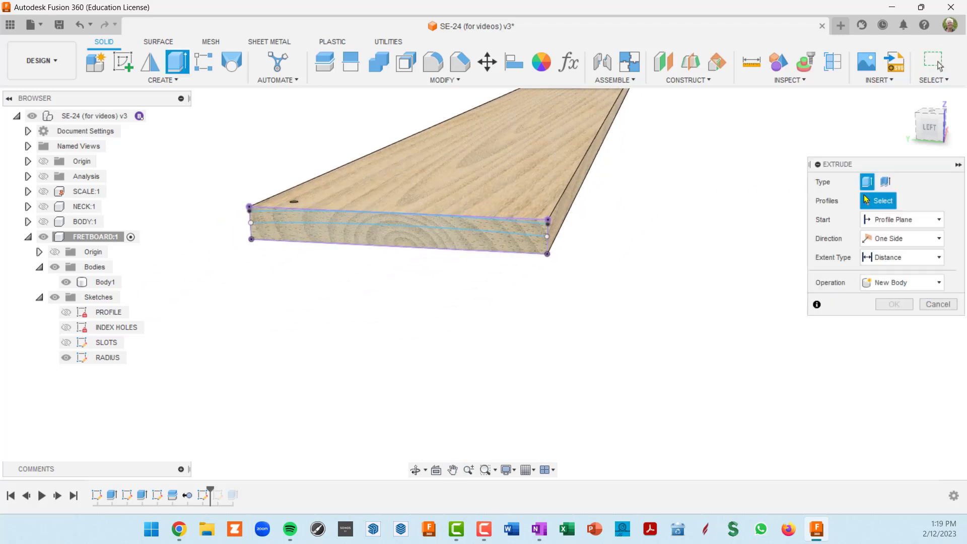
scroll(583, 259, "up", 5)
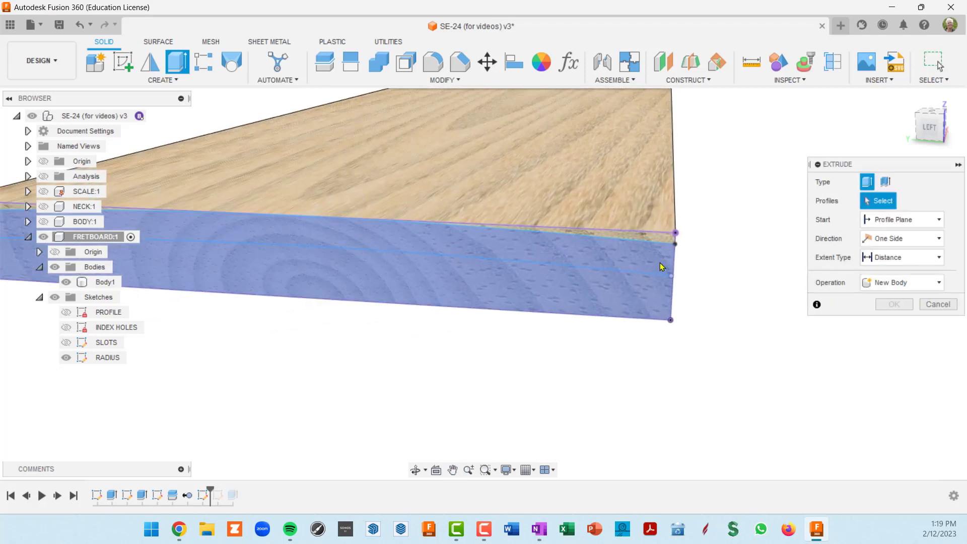
scroll(655, 240, "up", 3)
left_click(656, 235)
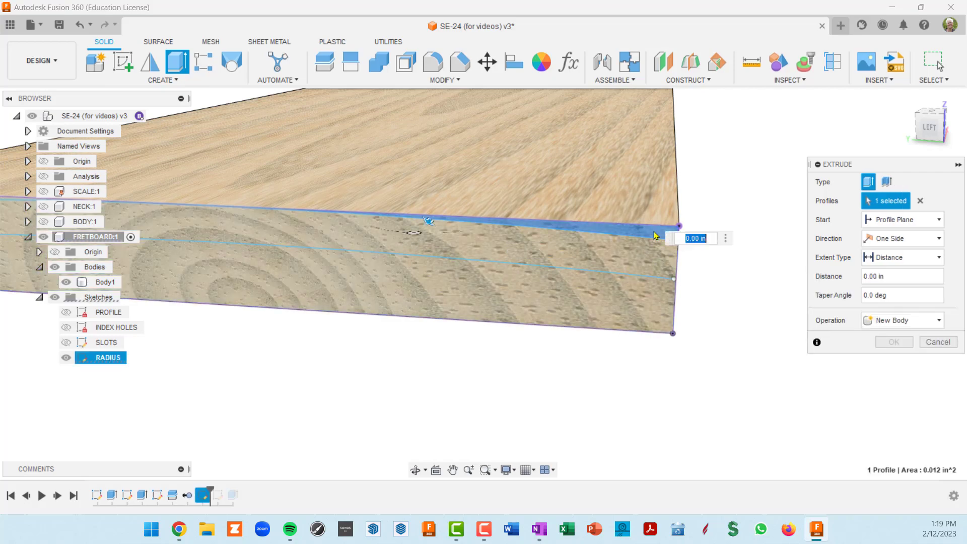
scroll(368, 233, "down", 3)
middle_click_drag(368, 233, 339, 195, "shift")
left_click(340, 193)
middle_click_drag(680, 320, 303, 281)
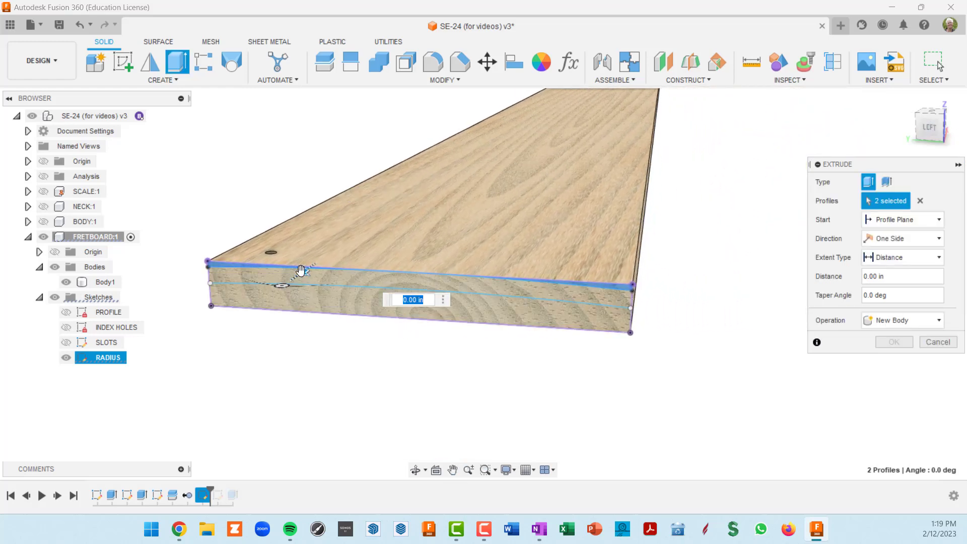
Cut the two corner profiles out of the fretboard body along its entire length, with the extent type All
left_click_drag(309, 273, 522, 119)
middle_click_drag(652, 251, 458, 309, "shift")
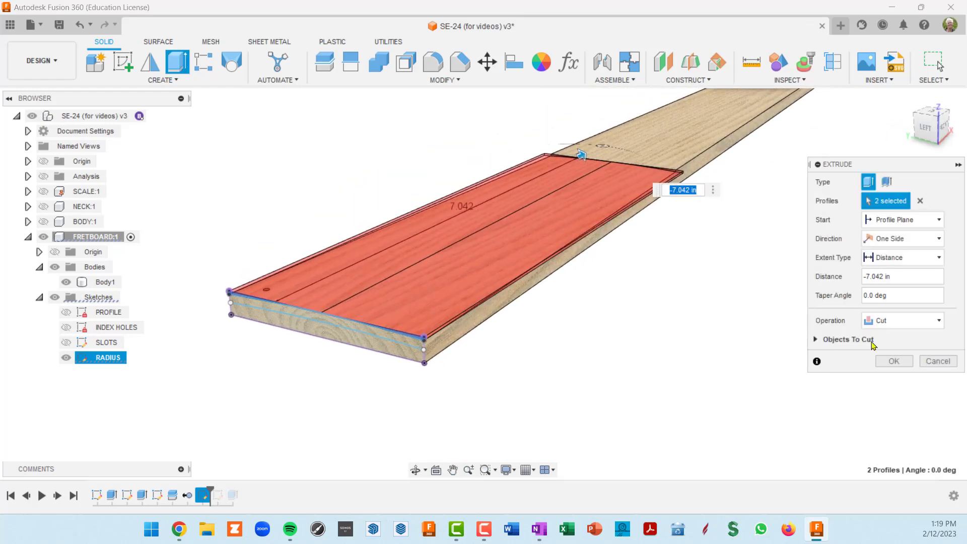
left_click(941, 261)
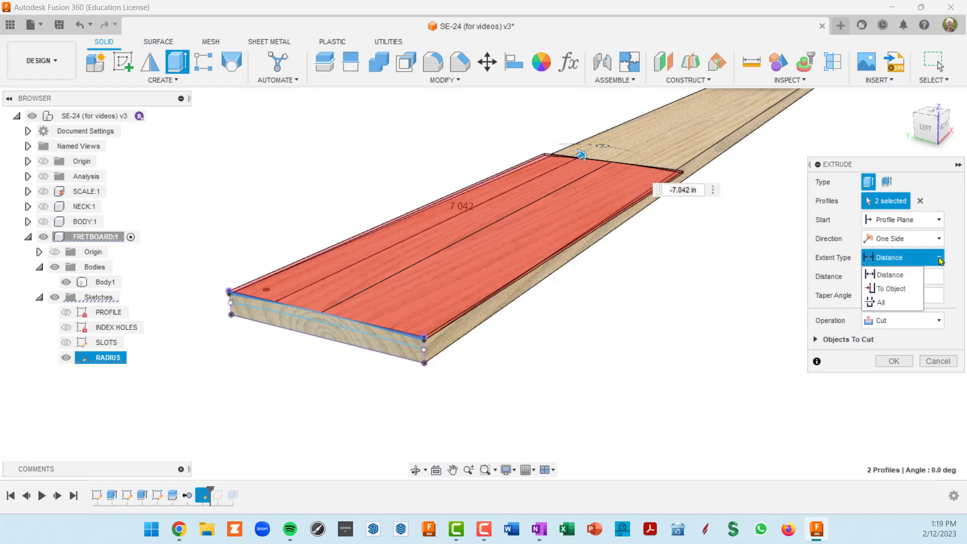
left_click(881, 303)
middle_click_drag(694, 203, 668, 212, "shift")
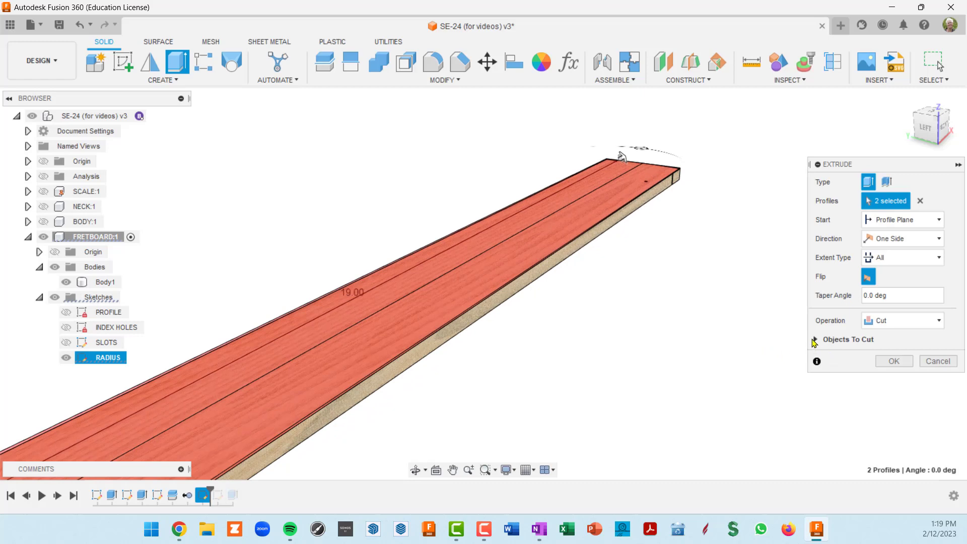
left_click(817, 340)
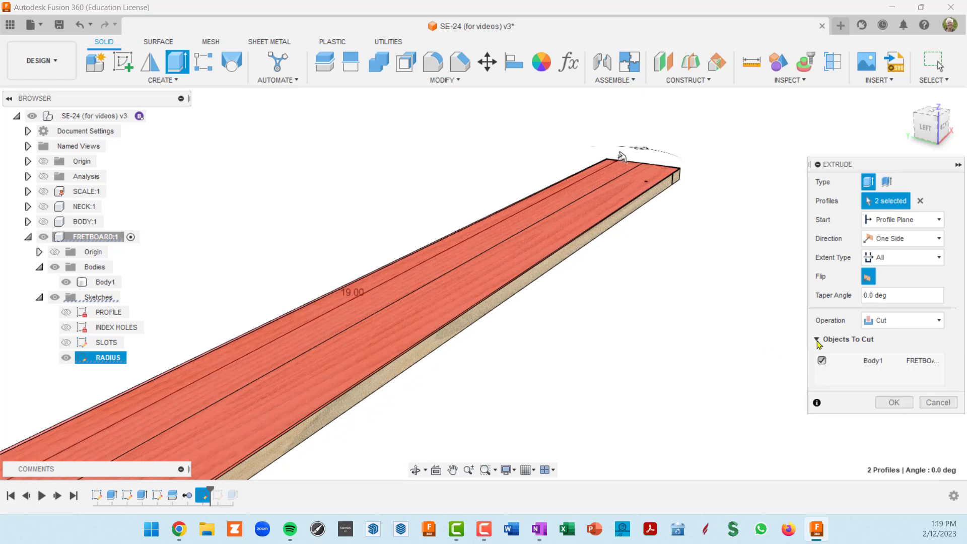
left_click(817, 340)
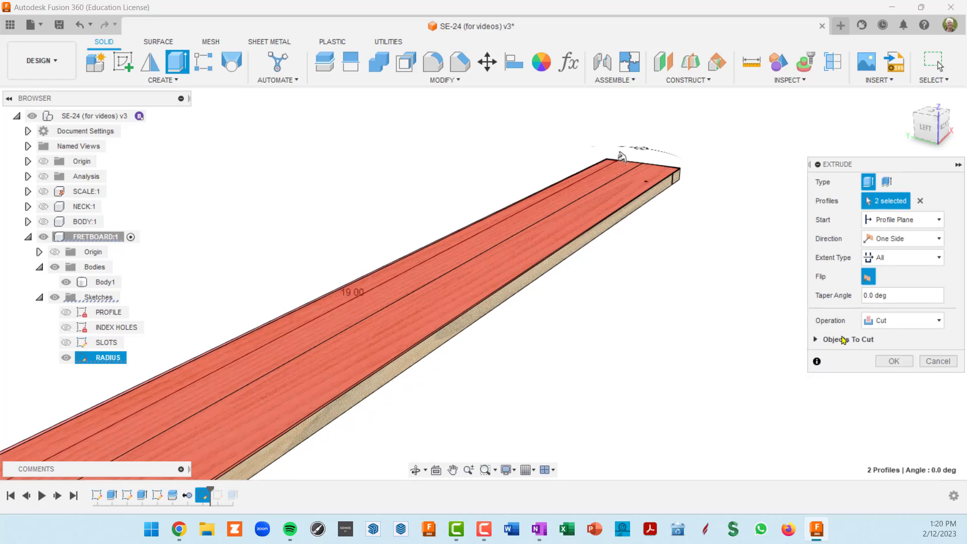
middle_click_drag(625, 152, 718, 336, "shift")
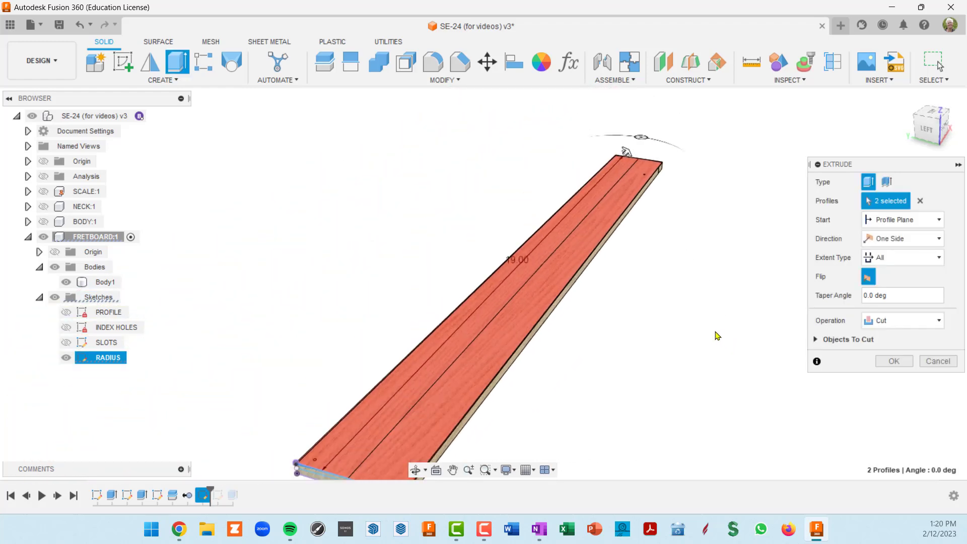
left_click(896, 361)
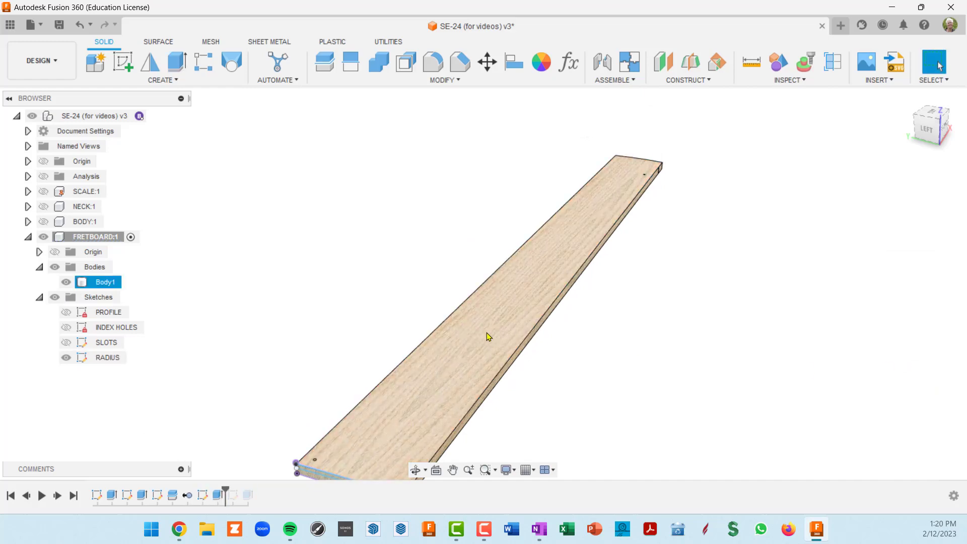
Edit the radius cut extrusion, replacing its two corner profiles with the large end-face profile below the top arc
middle_click_drag(488, 335, 559, 186)
mouse_move(515, 248)
middle_mouse_down("shift")
mouse_move(551, 210)
mouse_move(523, 216)
mouse_move(509, 237)
middle_mouse_up("shift")
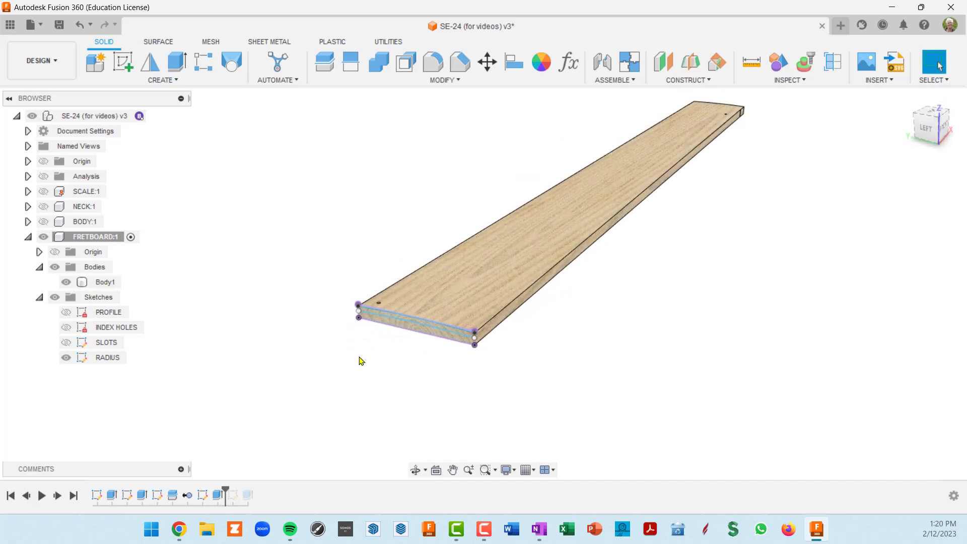
right_click(222, 500)
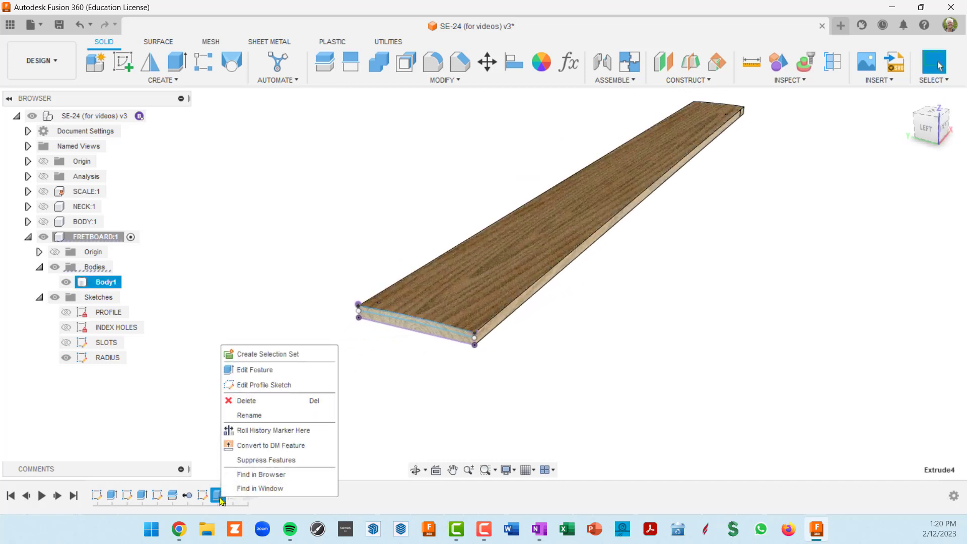
left_click(255, 371)
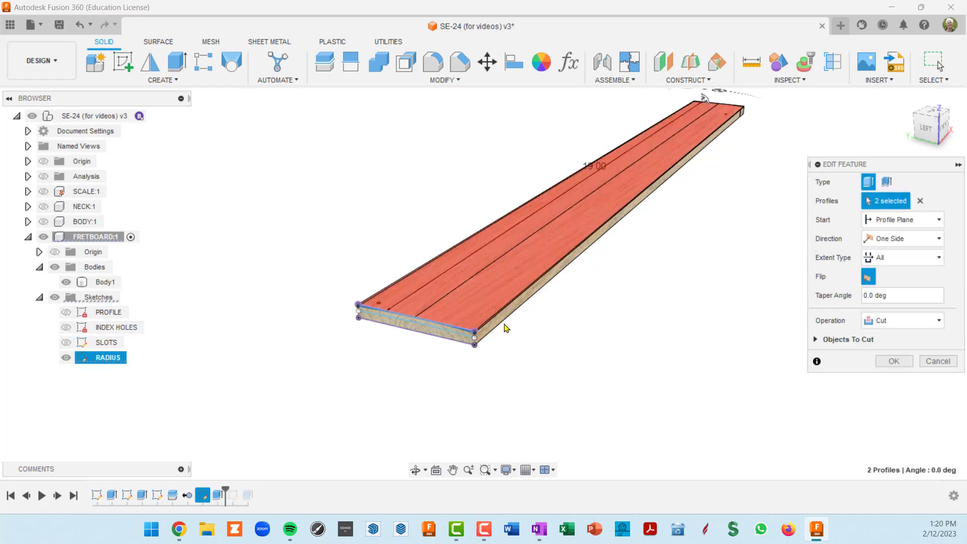
middle_click_drag(507, 328, 531, 327, "shift")
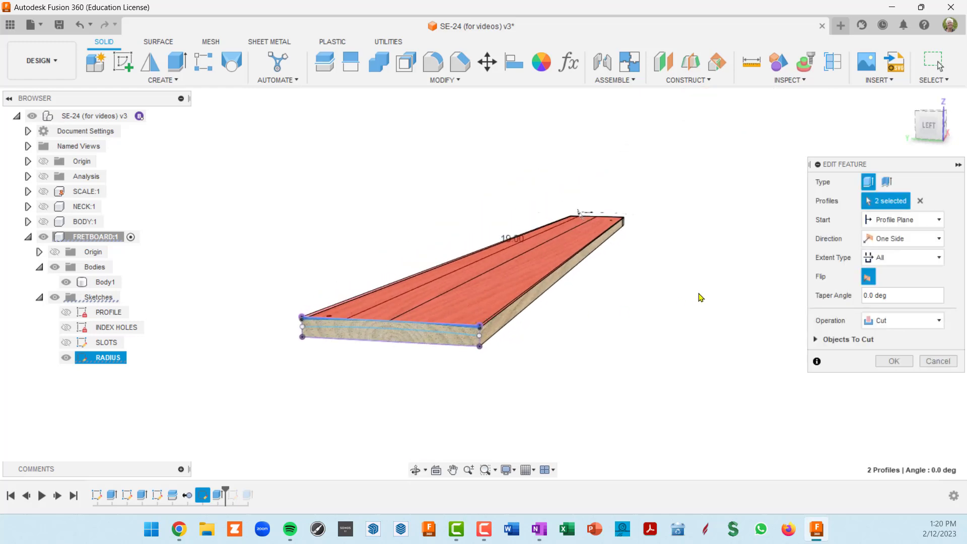
left_click(923, 199)
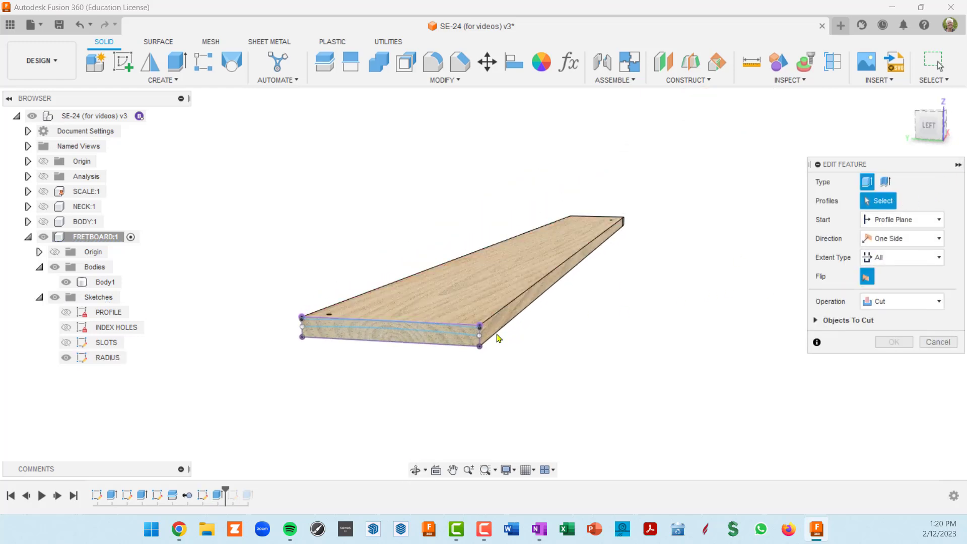
scroll(395, 352, "up", 5)
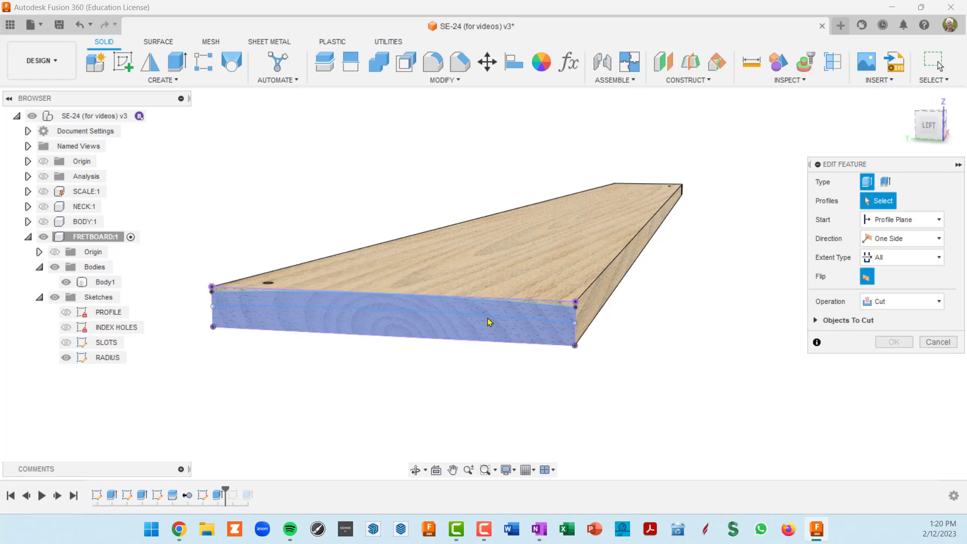
scroll(286, 309, "up", 3)
left_click(313, 303)
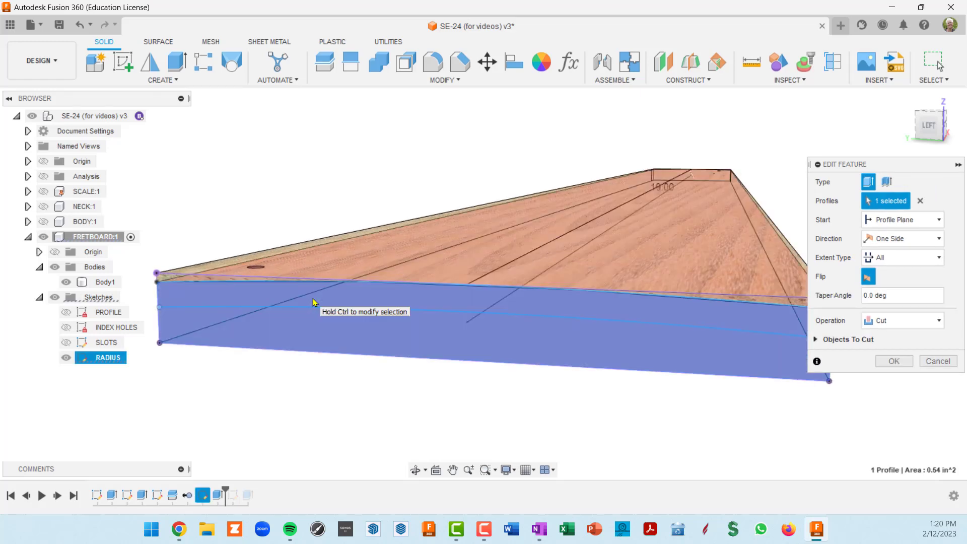
Change the edited extrusion's operation from Cut to Intersect and apply it to the fretboard body
left_click(940, 321)
left_click(882, 352)
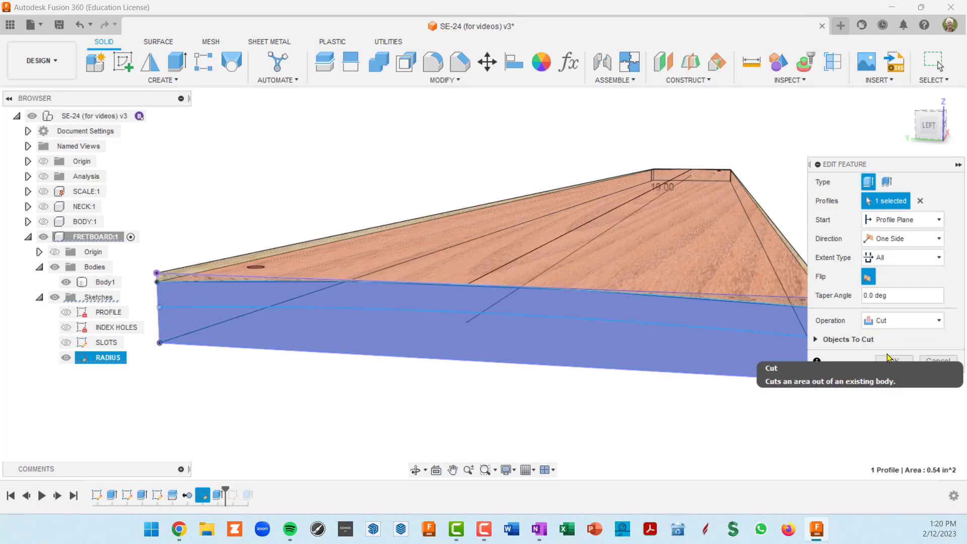
left_click(940, 321)
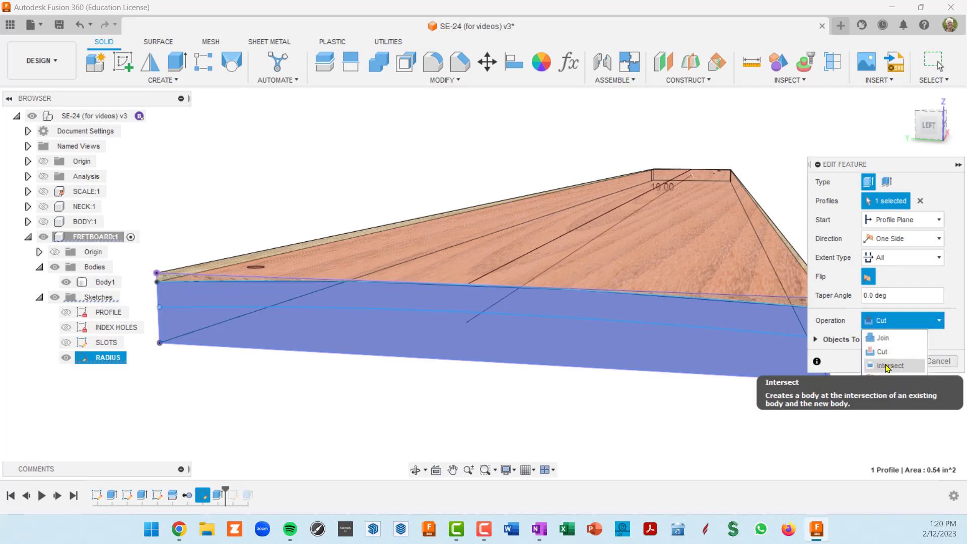
left_click(888, 366)
left_click(894, 361)
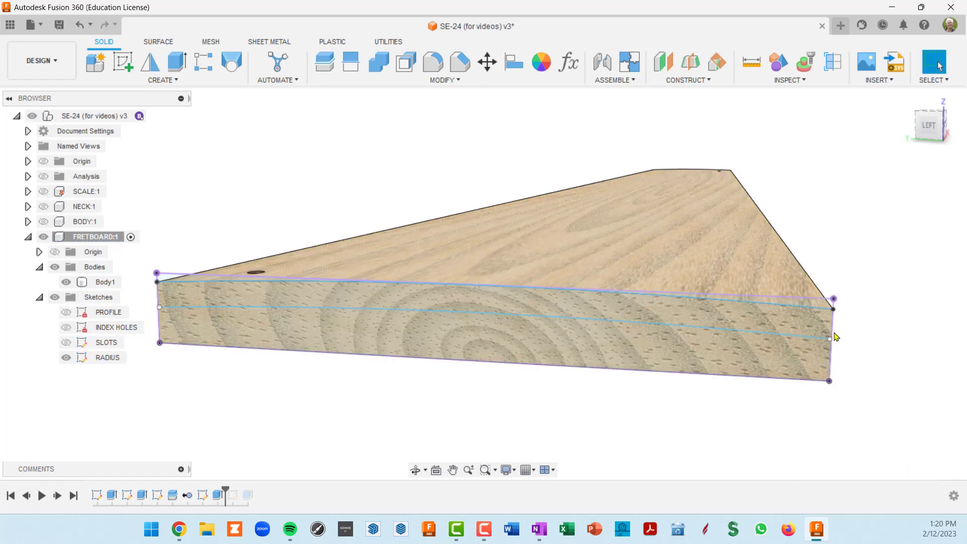
middle_click_drag(837, 335, 580, 261, "shift")
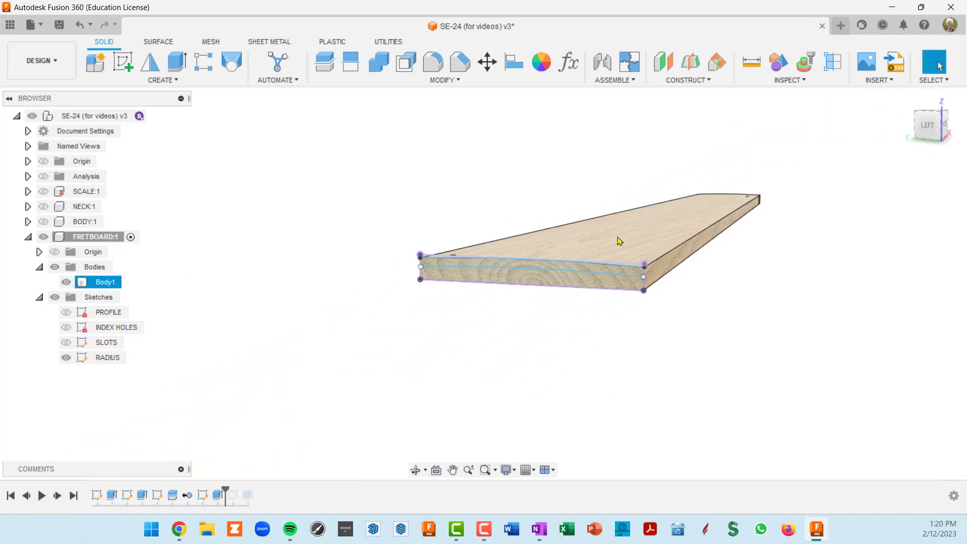
scroll(583, 259, "up", 2)
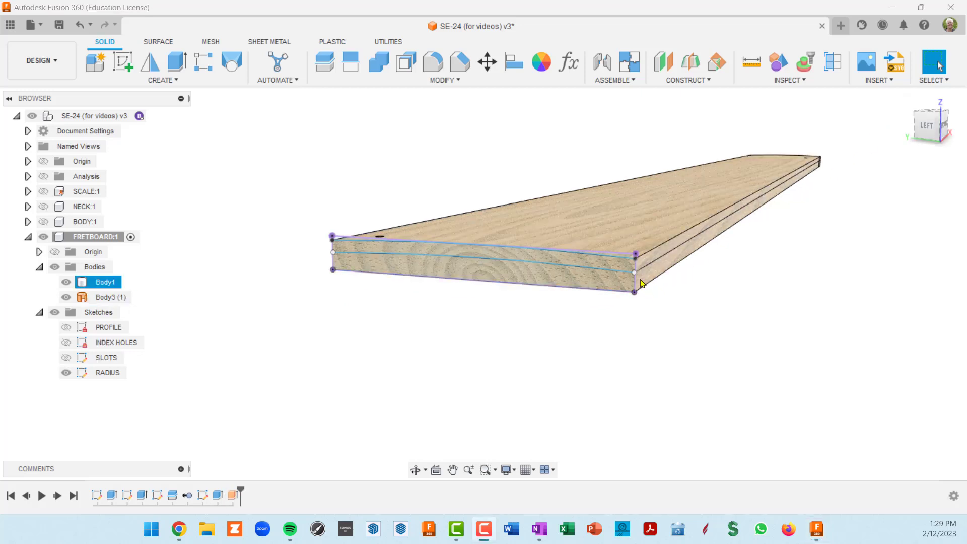
Show the SLOTS sketch and hide the RADIUS sketch in the fretboard component
middle_click_drag(630, 280, 583, 284)
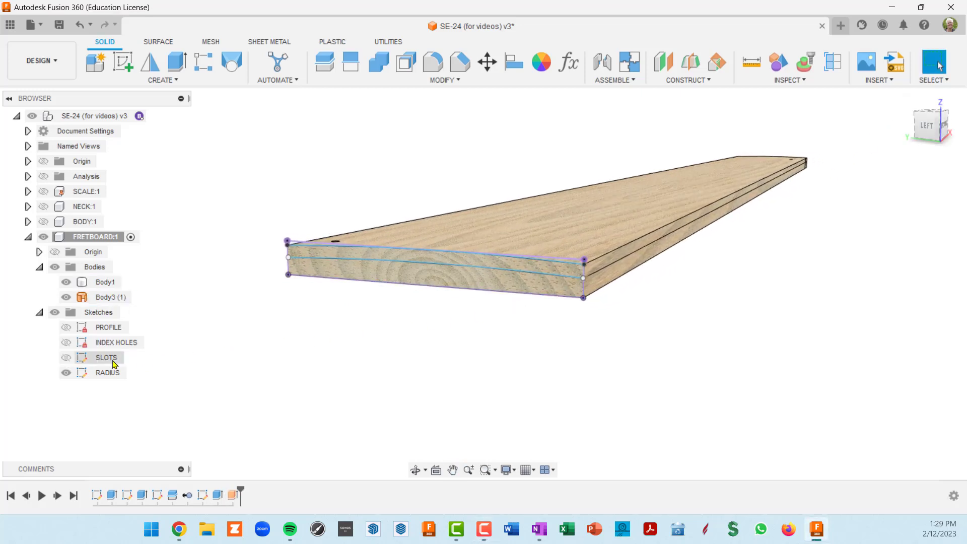
left_click(67, 358)
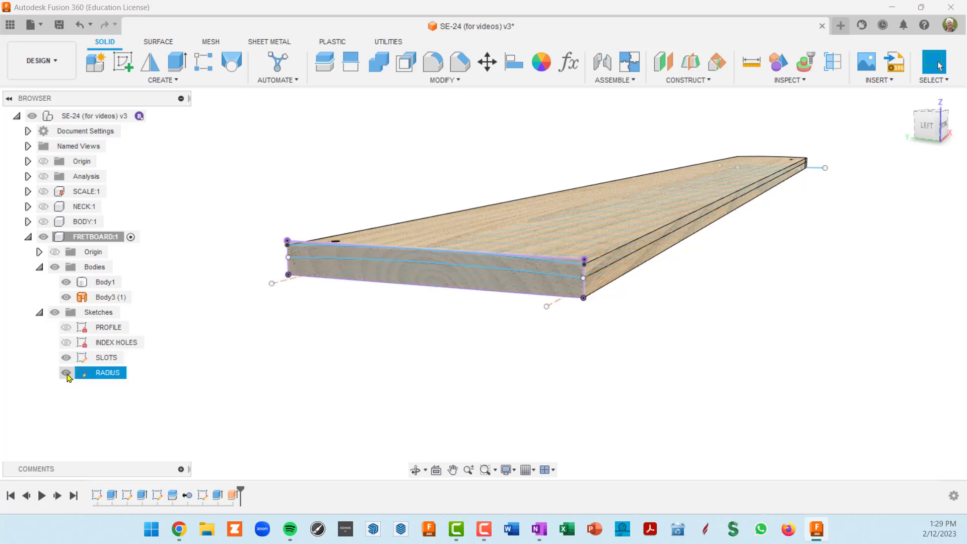
left_click(66, 373)
Examine how the SLOTS sketch lines lie relative to the fretboard's underside and its radiused top
middle_click_drag(500, 306, 495, 195, "shift")
left_click(508, 266)
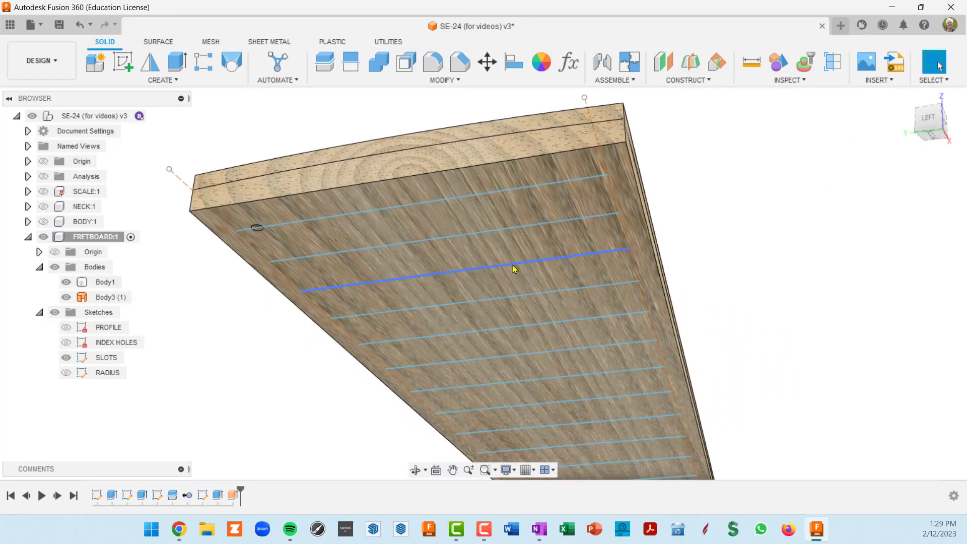
scroll(510, 237, "down", 5)
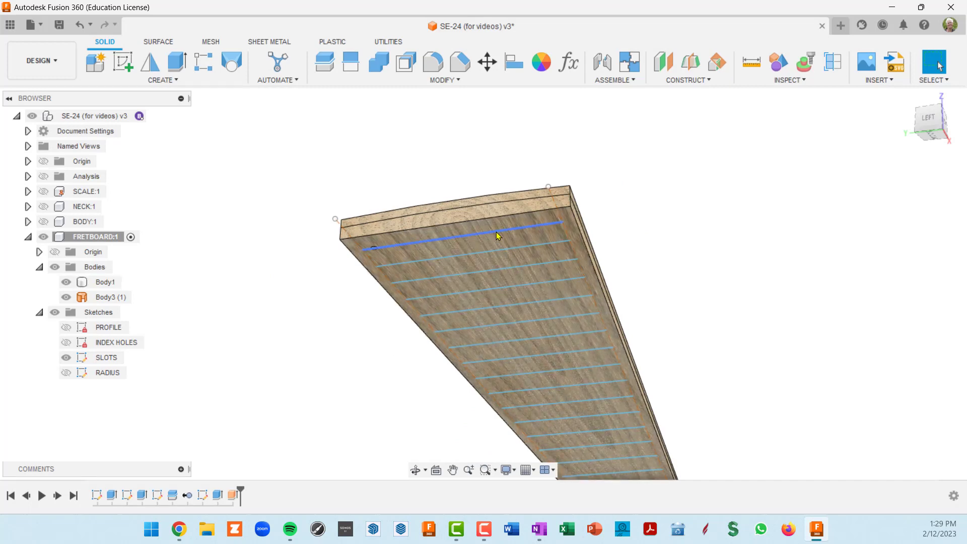
scroll(499, 235, "up", 3)
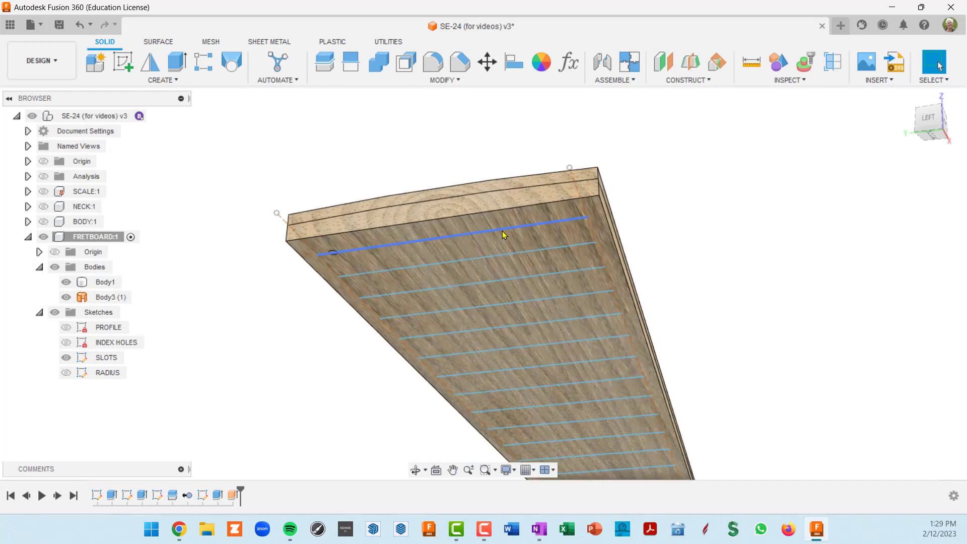
middle_click_drag(504, 235, 395, 351, "shift")
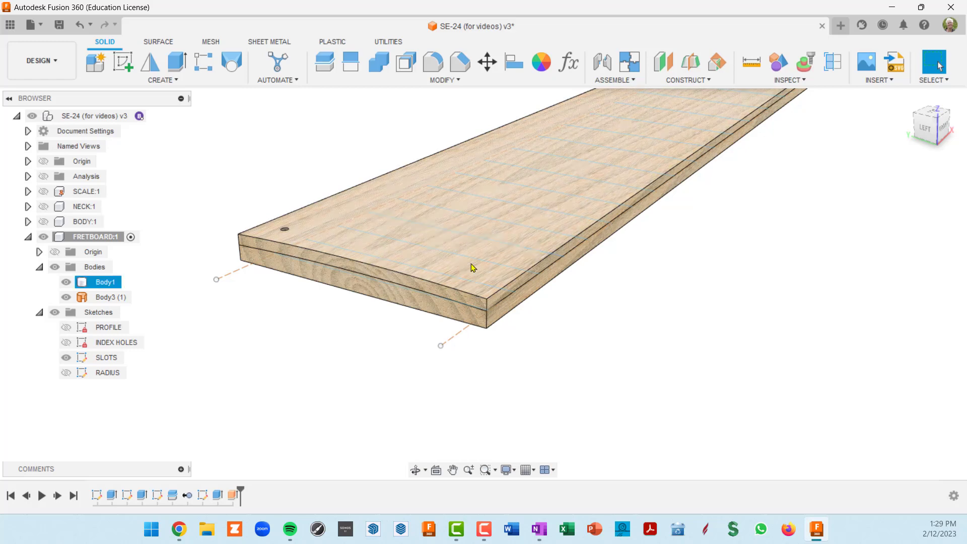
scroll(455, 270, "down", 3)
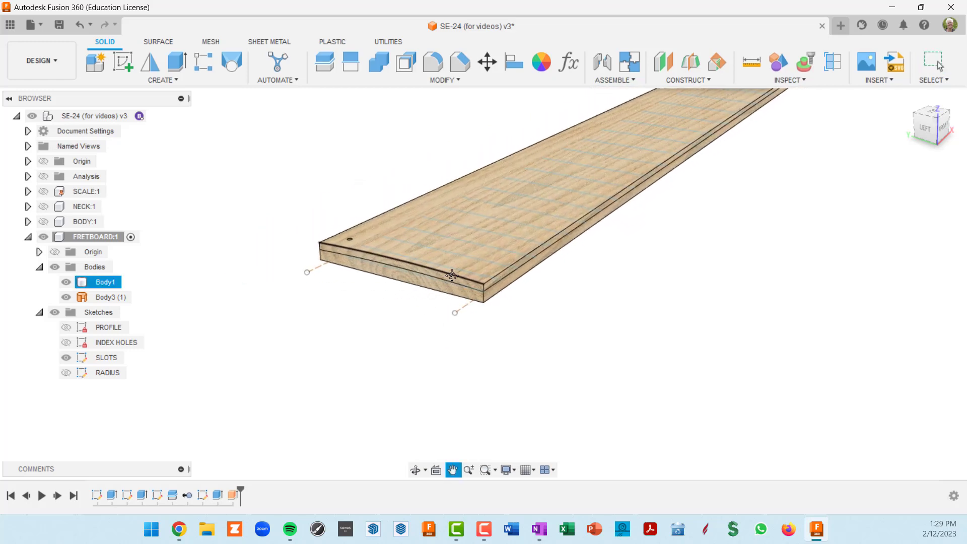
scroll(396, 307, "up", 2)
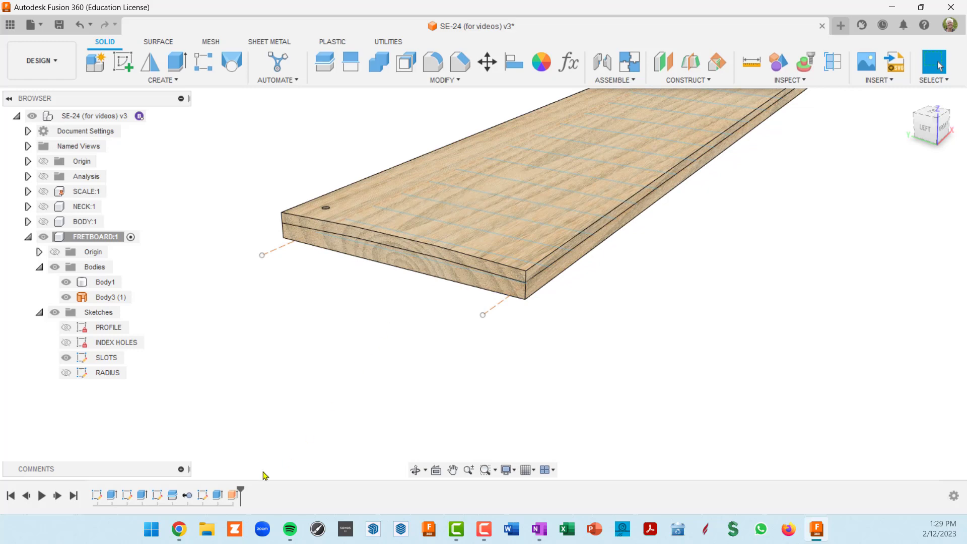
Roll the design history back to just after the SLOTS sketch and check that sketch's available edit options
left_click_drag(242, 489, 158, 489)
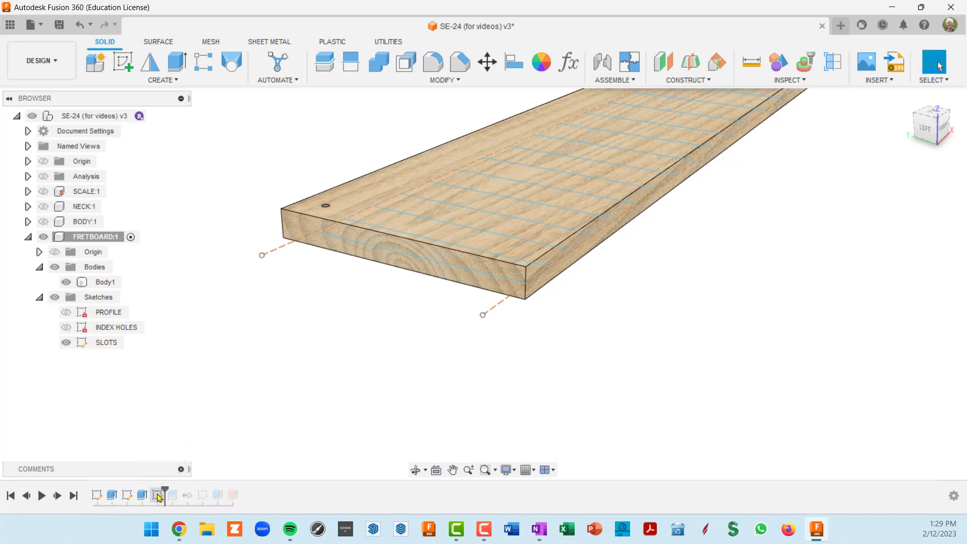
right_click(159, 497)
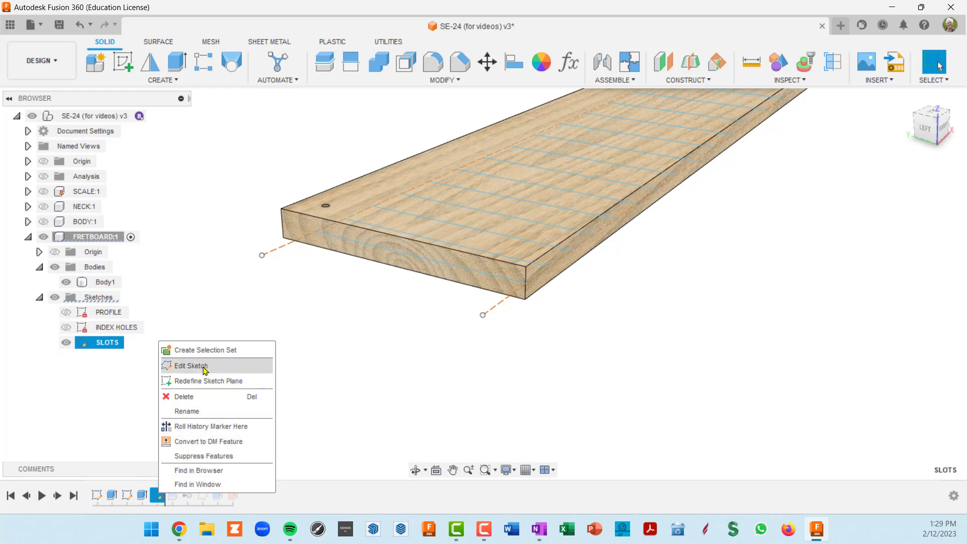
left_click(342, 394)
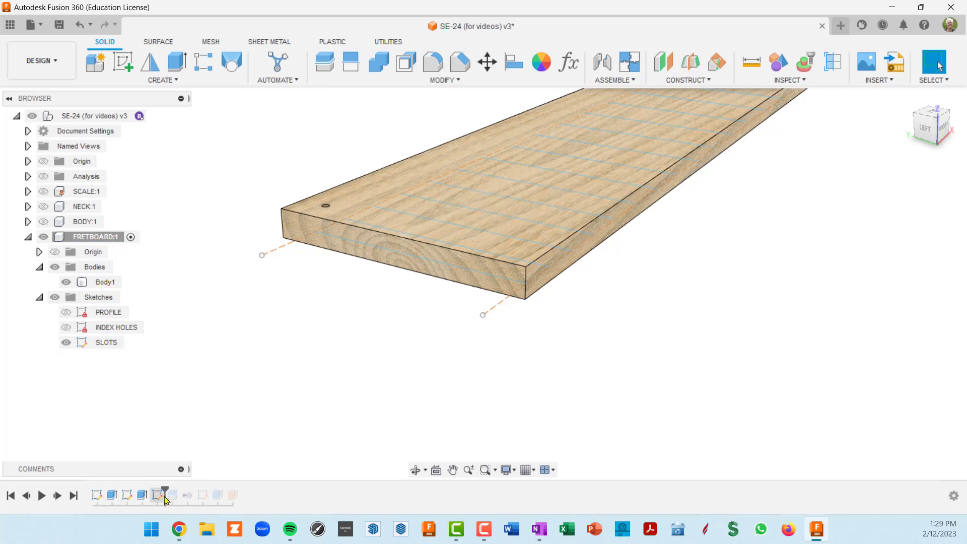
Redefine the sketch plane of the SLOTS sketch onto the flat top face of the fretboard body
mouse_move(166, 486)
left_mouse_down()
mouse_move(272, 495)
mouse_move(165, 489)
left_mouse_up()
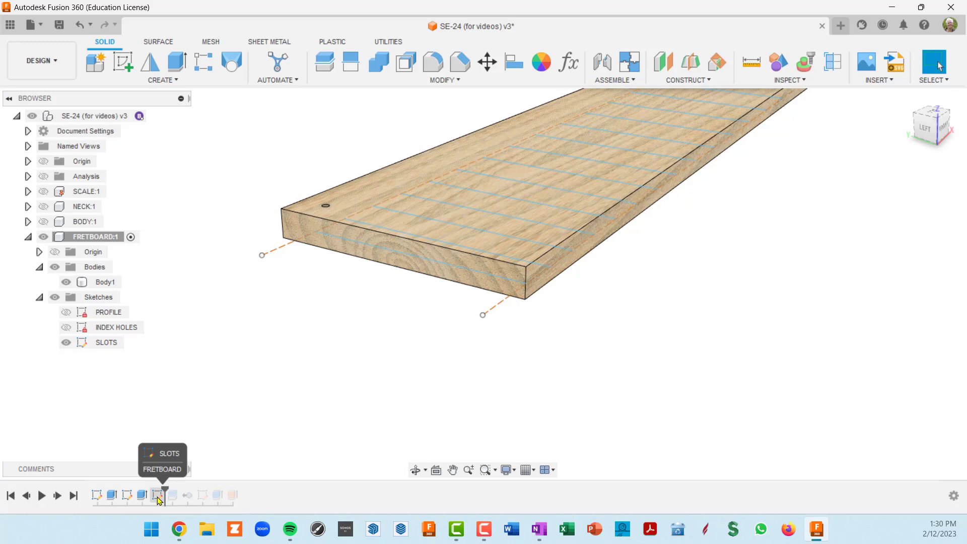
right_click(158, 498)
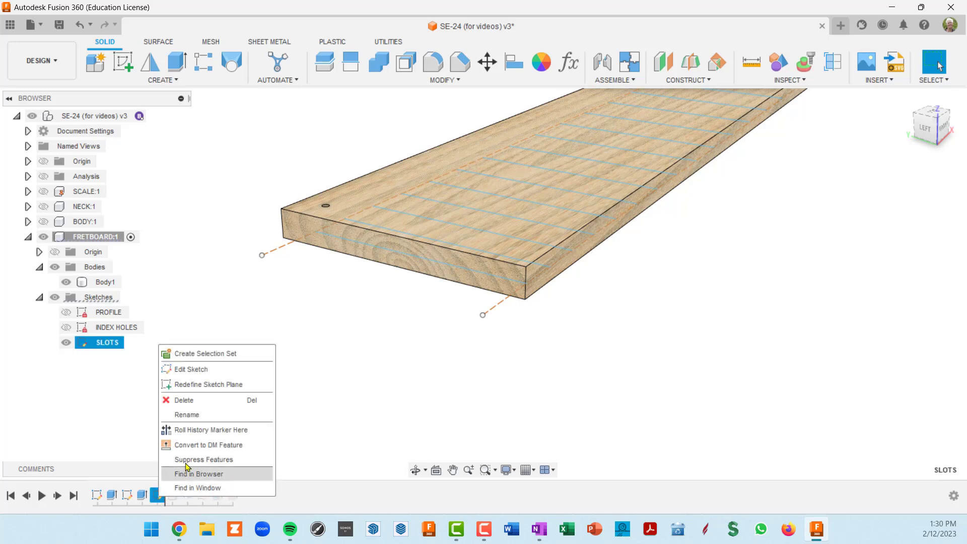
left_click(220, 385)
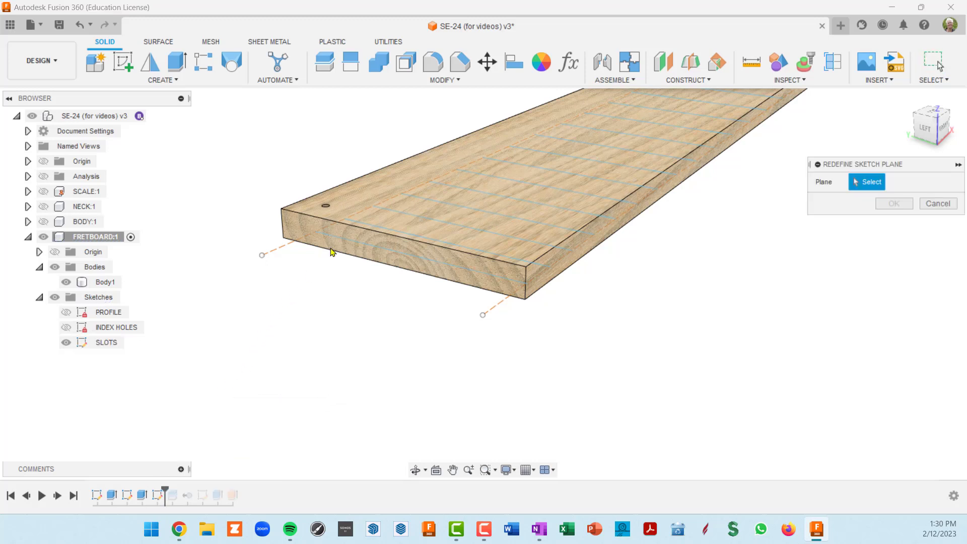
left_click(380, 194)
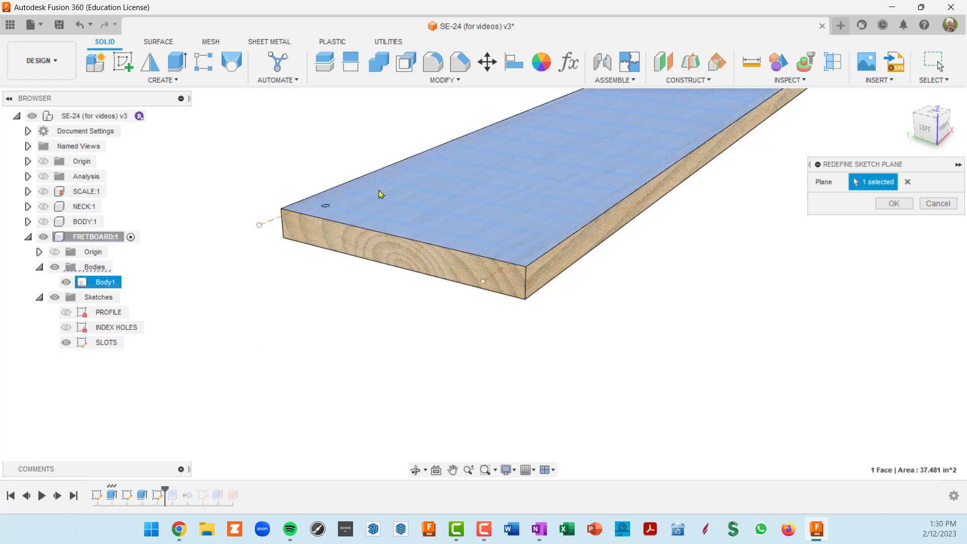
left_click(894, 204)
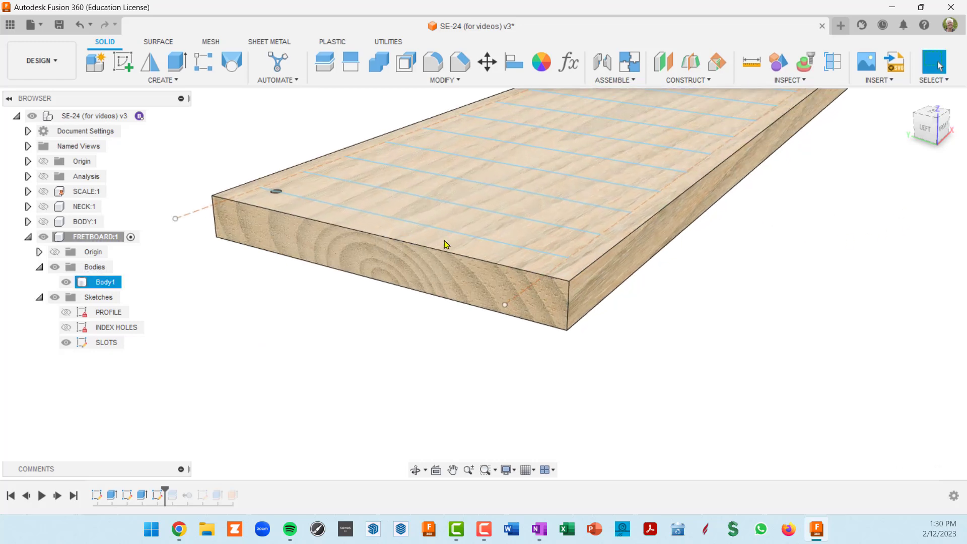
Check the moved slot lines on the fretboard's top face and roll the design history forward to its end
middle_click_drag(488, 241, 361, 316, "shift")
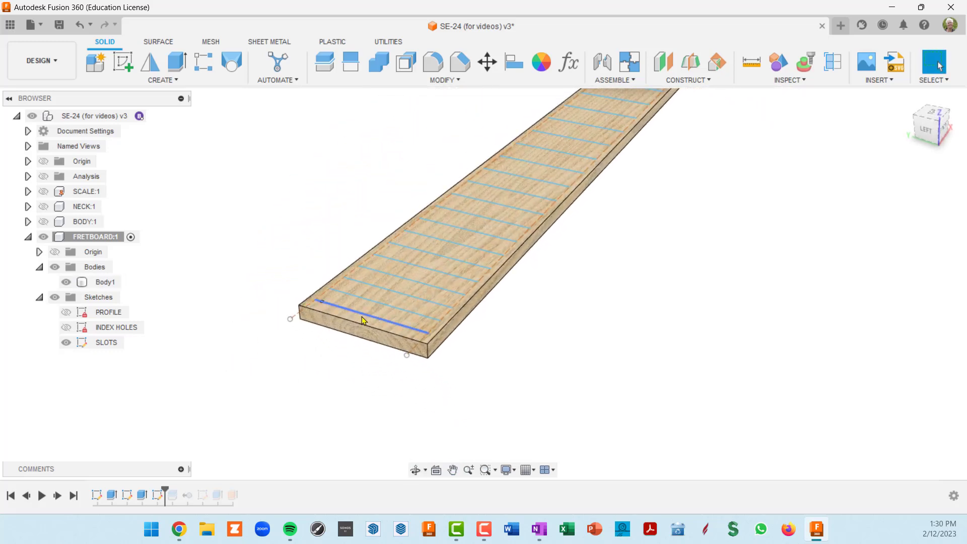
scroll(373, 315, "up", 3)
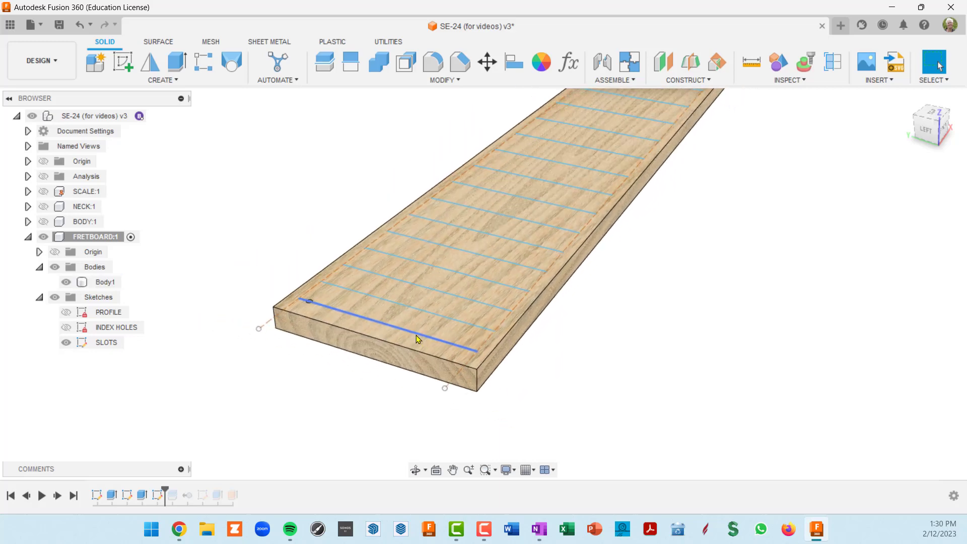
middle_click_drag(417, 338, 352, 328, "shift")
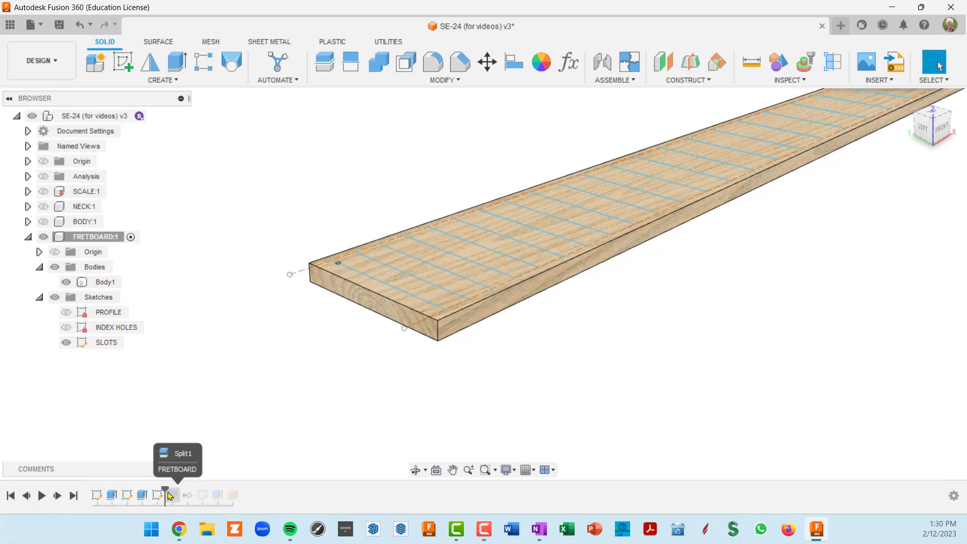
mouse_move(168, 497)
left_mouse_down()
mouse_move(248, 489)
mouse_move(241, 496)
left_mouse_up()
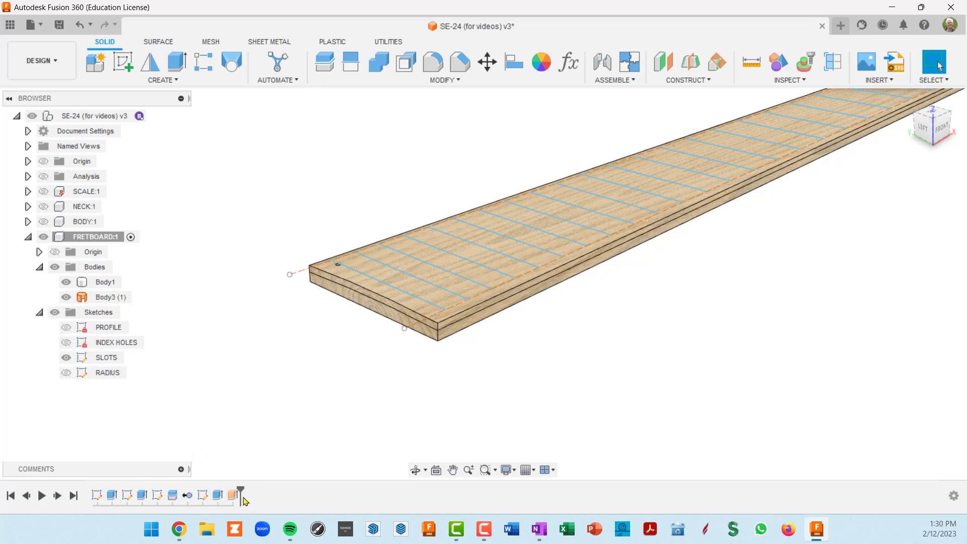
Examine how the first slot line sits relative to the two fretboard bodies at the narrow end
scroll(459, 302, "up", 5)
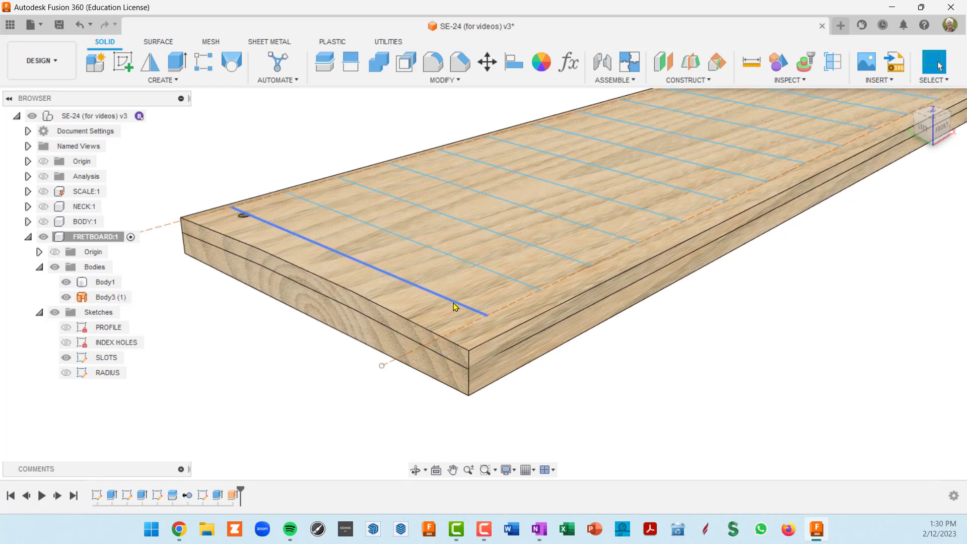
left_click(458, 302)
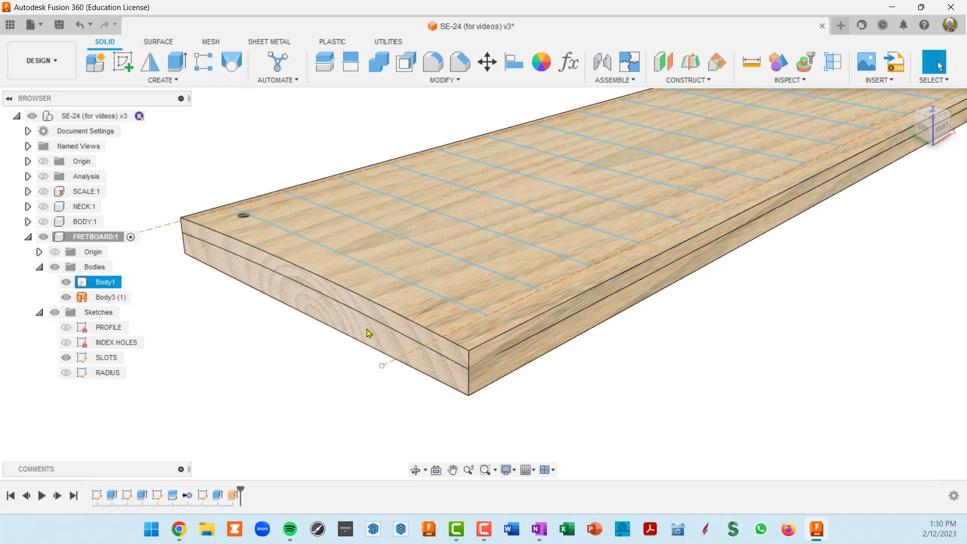
scroll(368, 333, "down", 3)
left_click(379, 333)
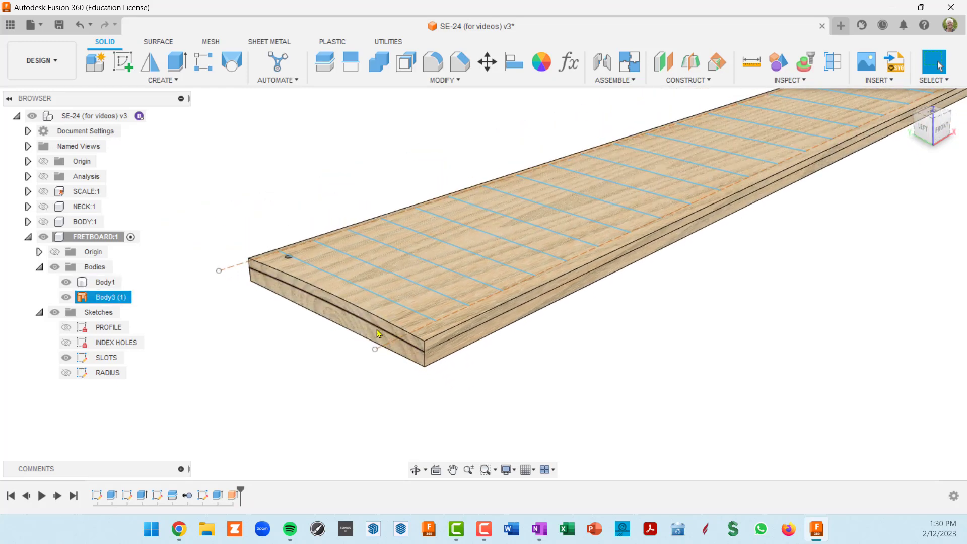
left_click(377, 329)
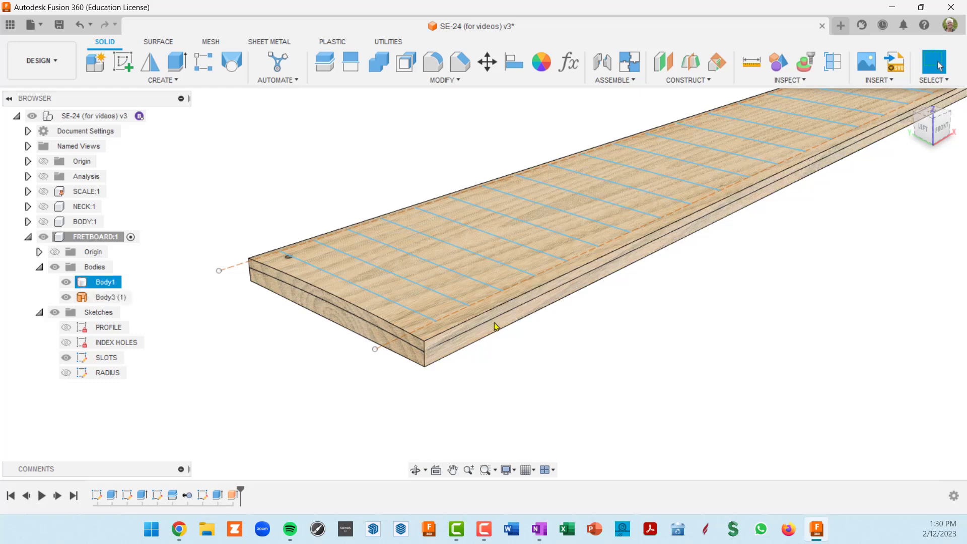
scroll(415, 316, "up", 1)
left_click(415, 313)
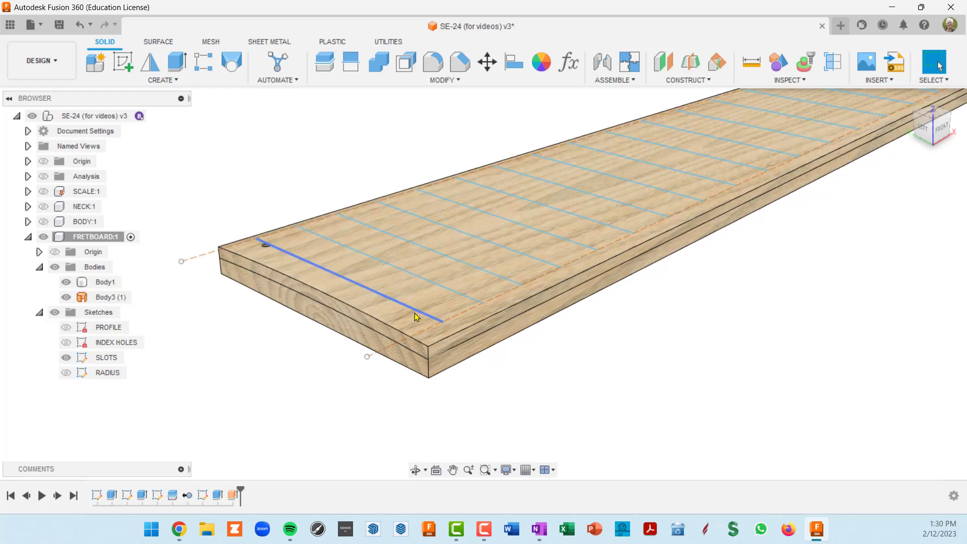
Set up a Thin Extrude cut from the first slot line, about 0.103 in down into the fretboard
left_click(180, 65)
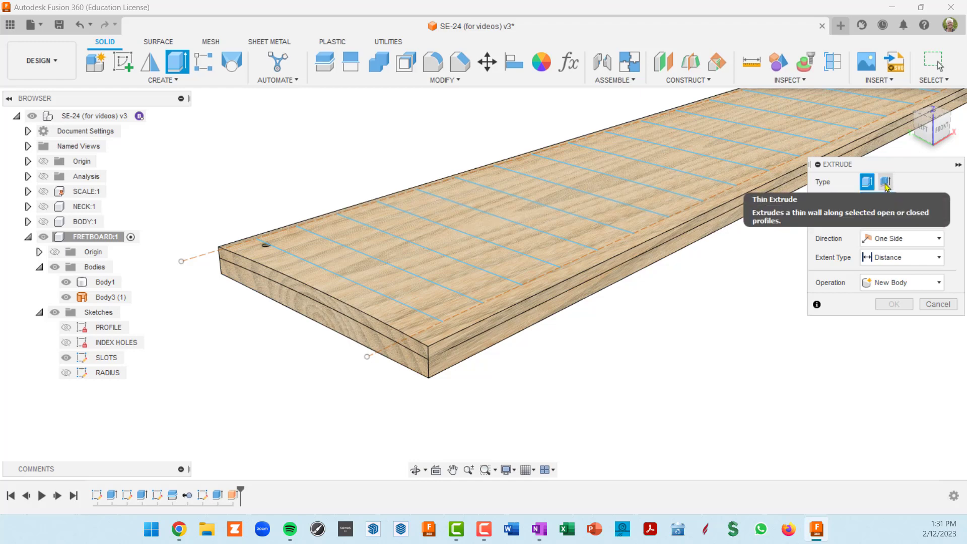
left_click(886, 183)
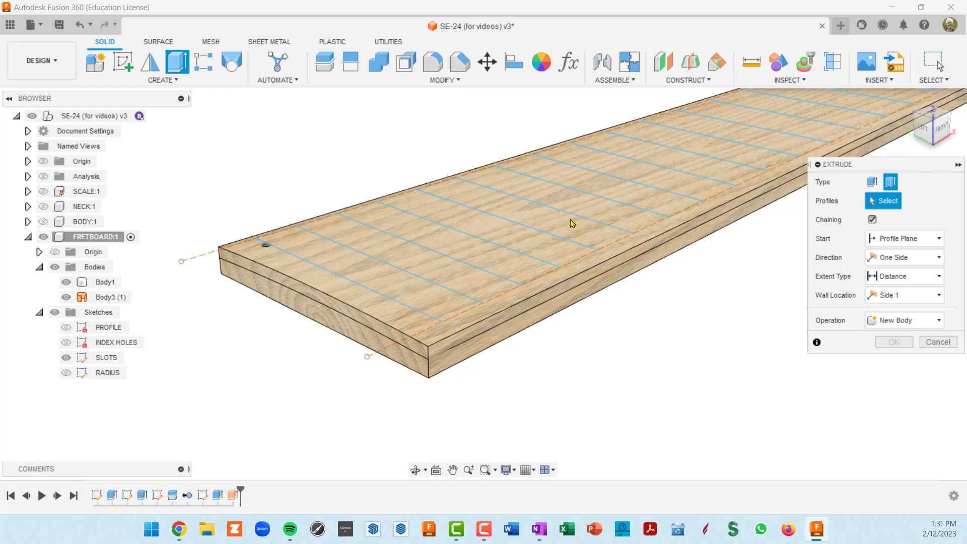
left_click(388, 303)
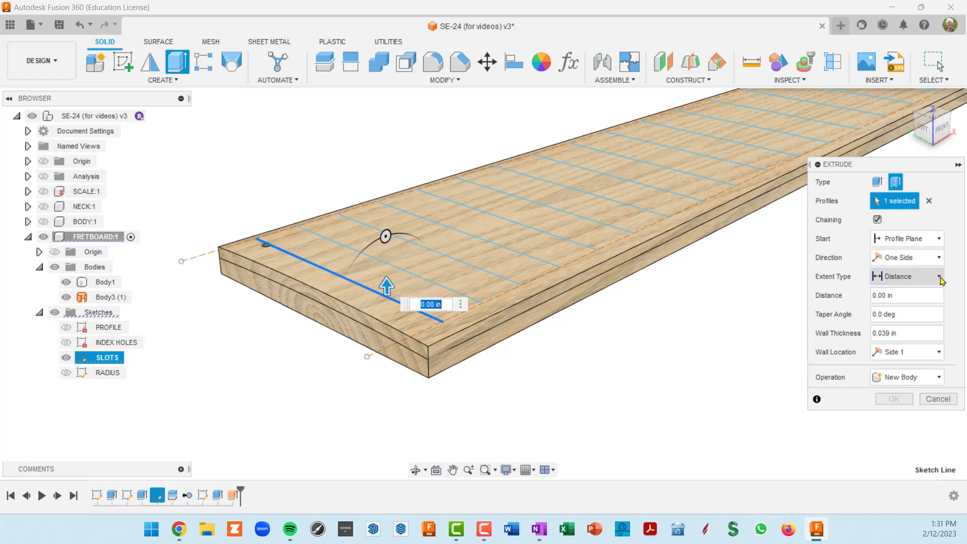
left_click(909, 295)
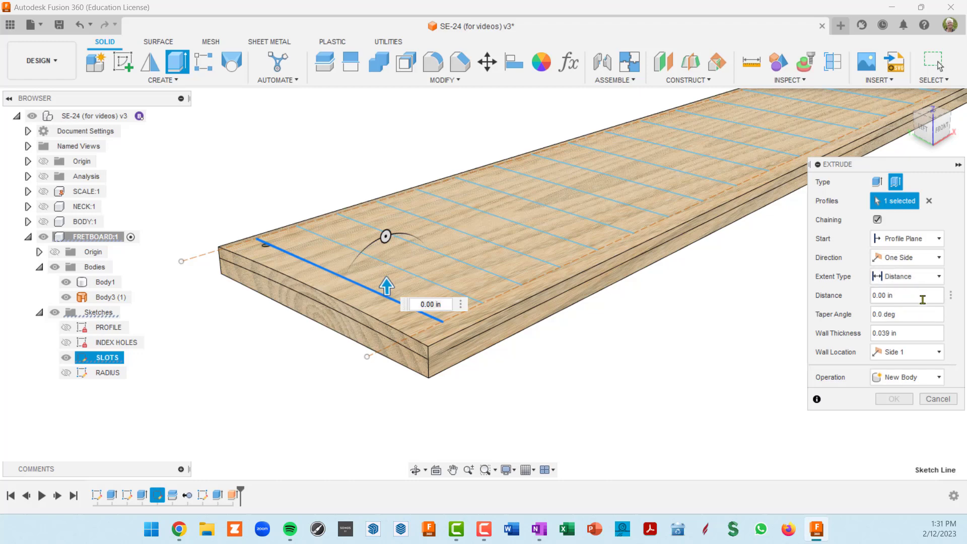
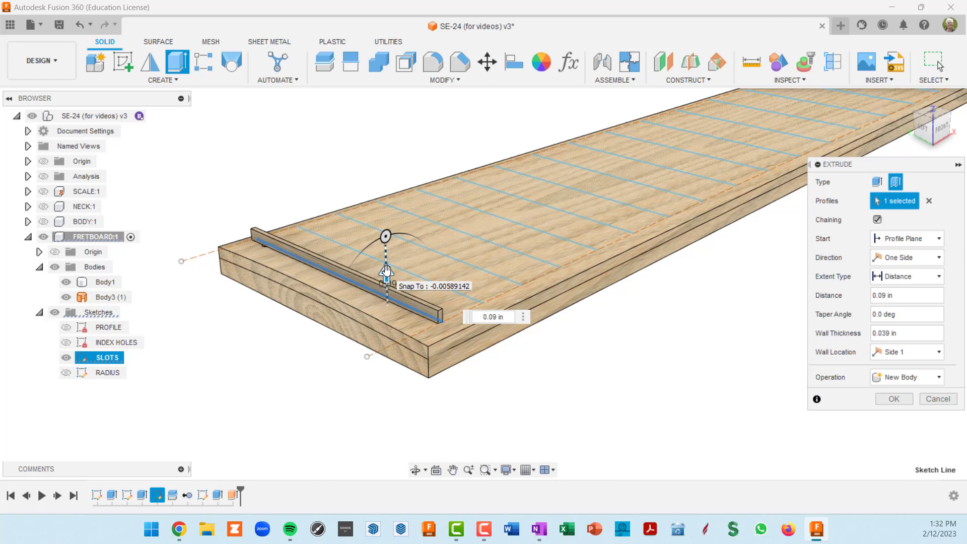
left_click_drag(386, 272, 389, 319)
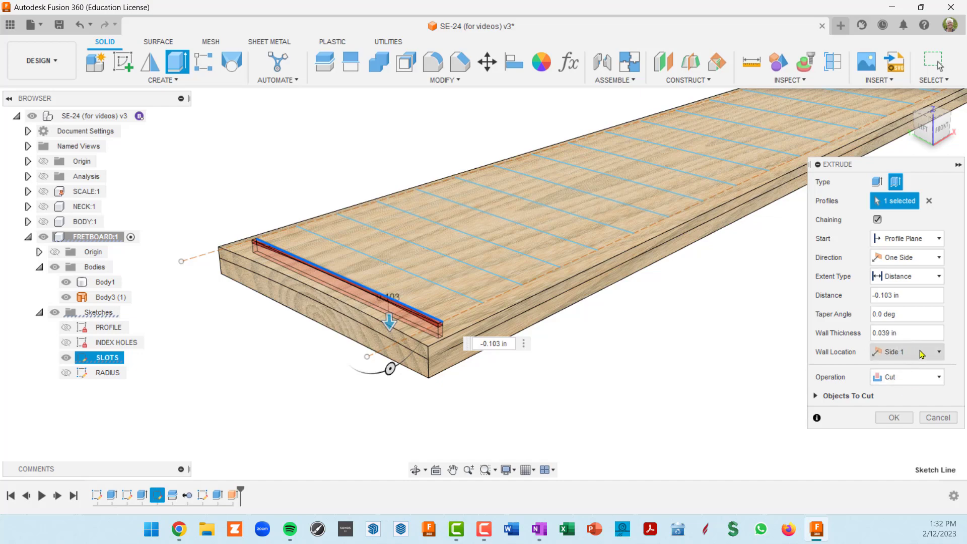
Compare the wall location Side 2 for the slot cut and set it to Center on the sketch line
scroll(442, 327, "up", 5)
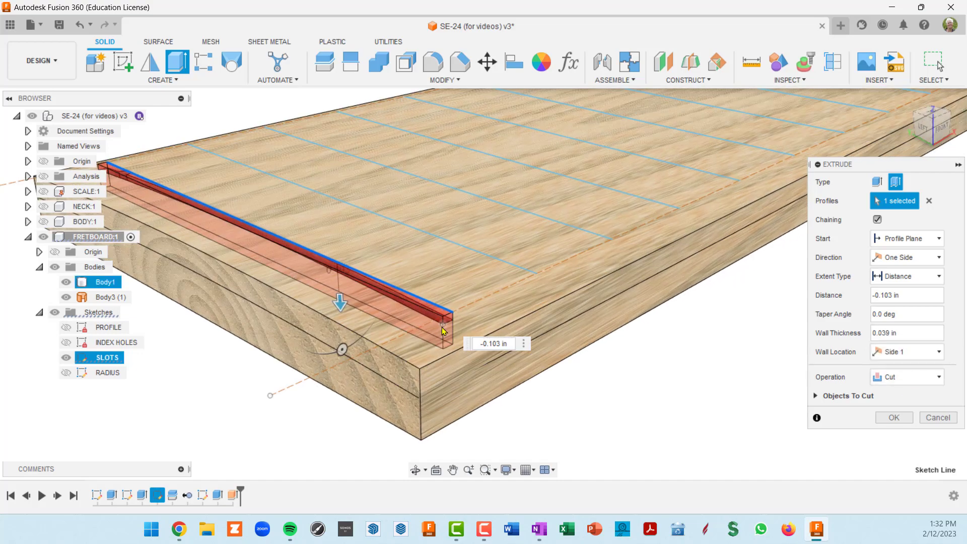
middle_click_drag(442, 327, 412, 333, "shift")
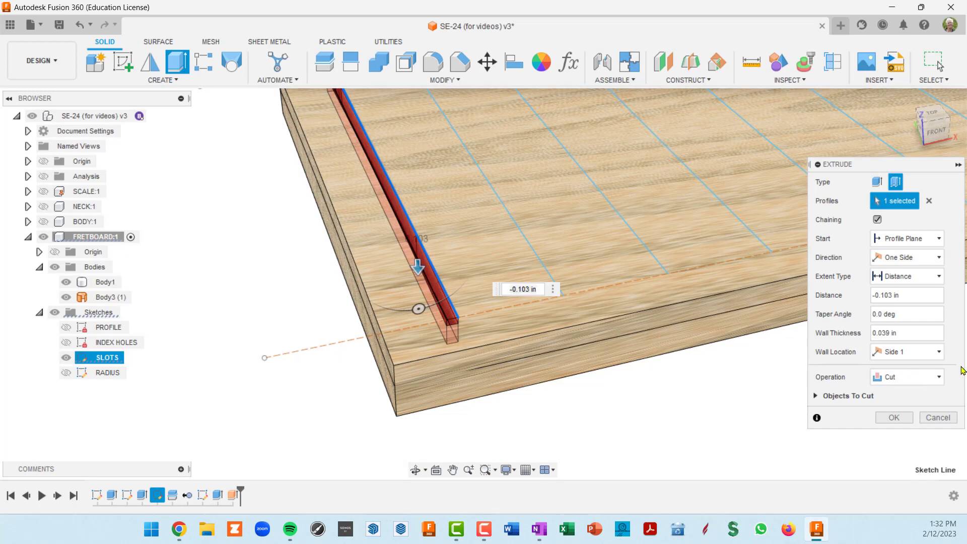
left_click(939, 353)
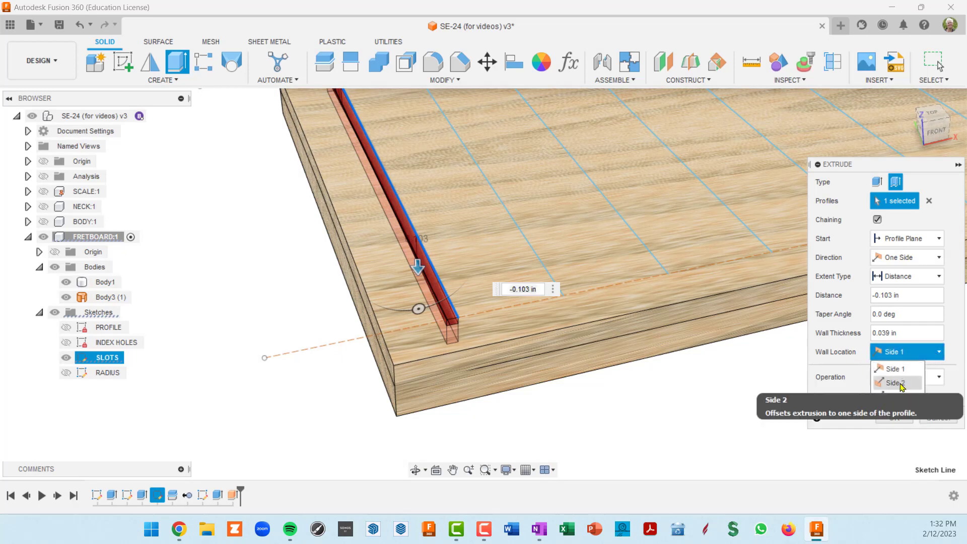
left_click(900, 383)
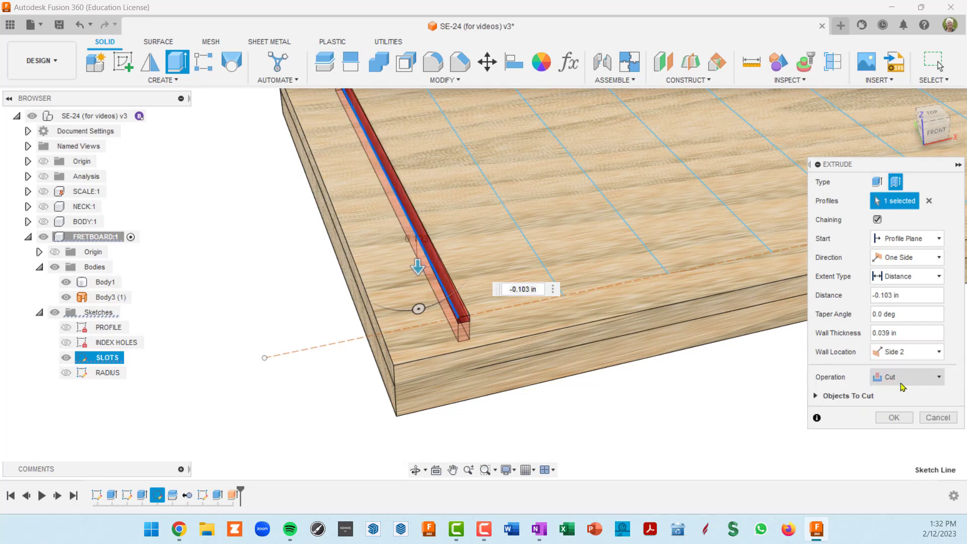
left_click(941, 353)
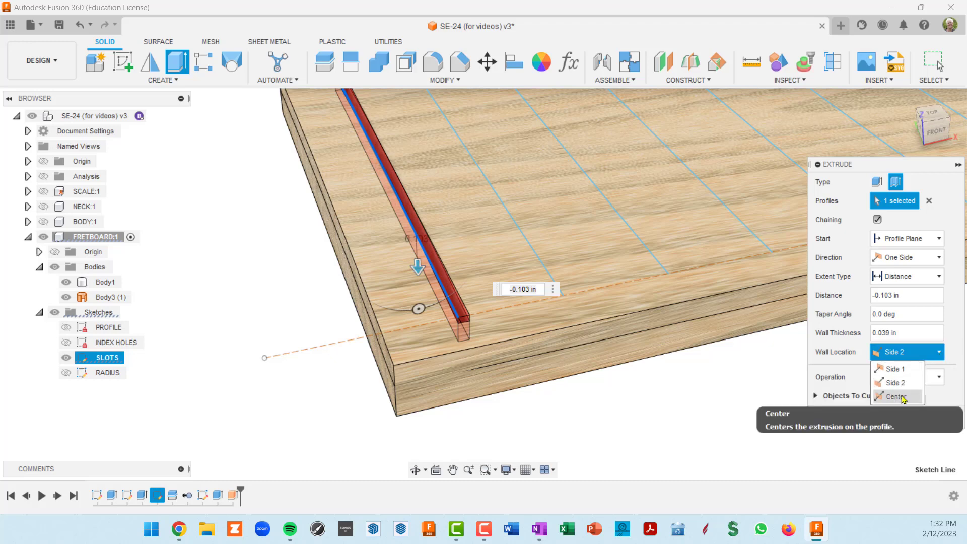
left_click(901, 398)
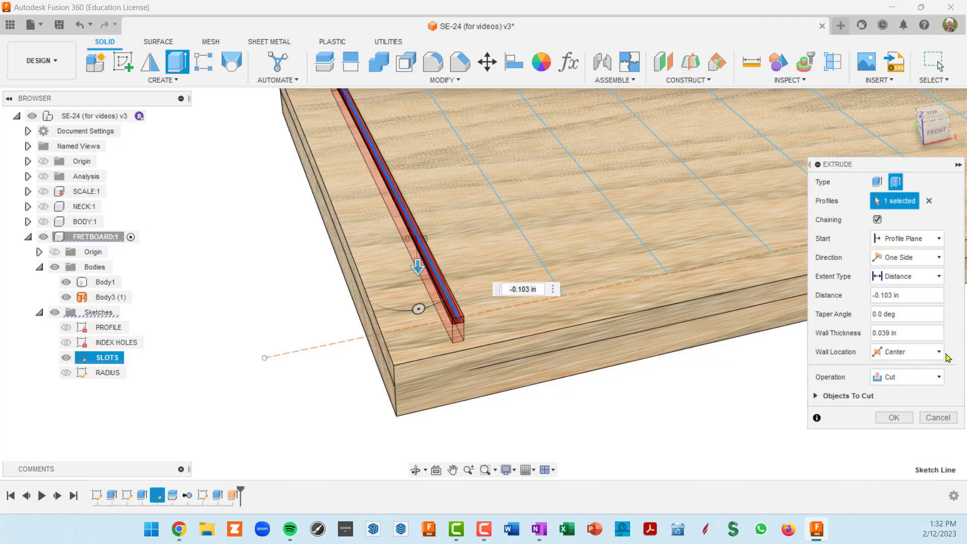
Set the slot cut's wall thickness to 0.023 in
key("Left")
key("Left")
type("2")
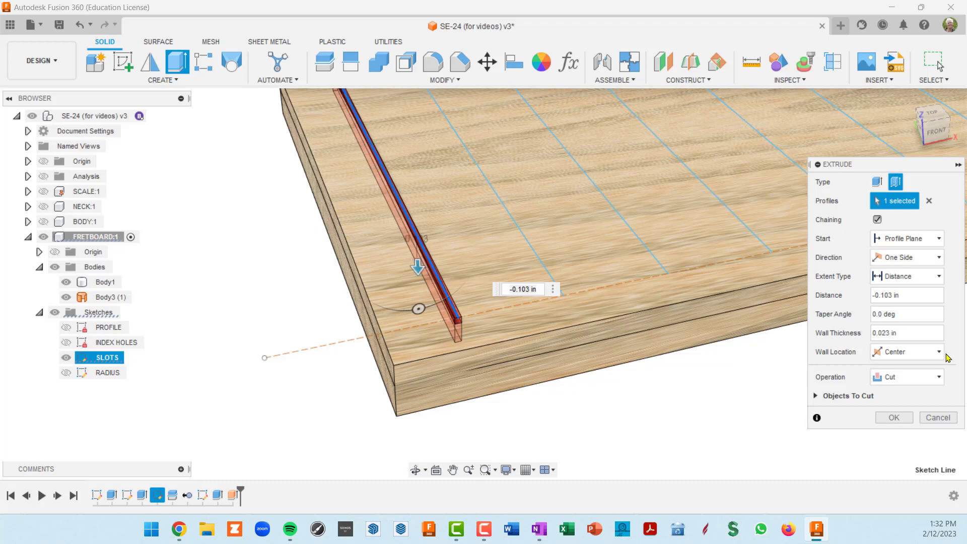
Inspect the slot cut preview along its length and where it crosses the index hole
middle_click_drag(454, 262, 559, 331, "shift")
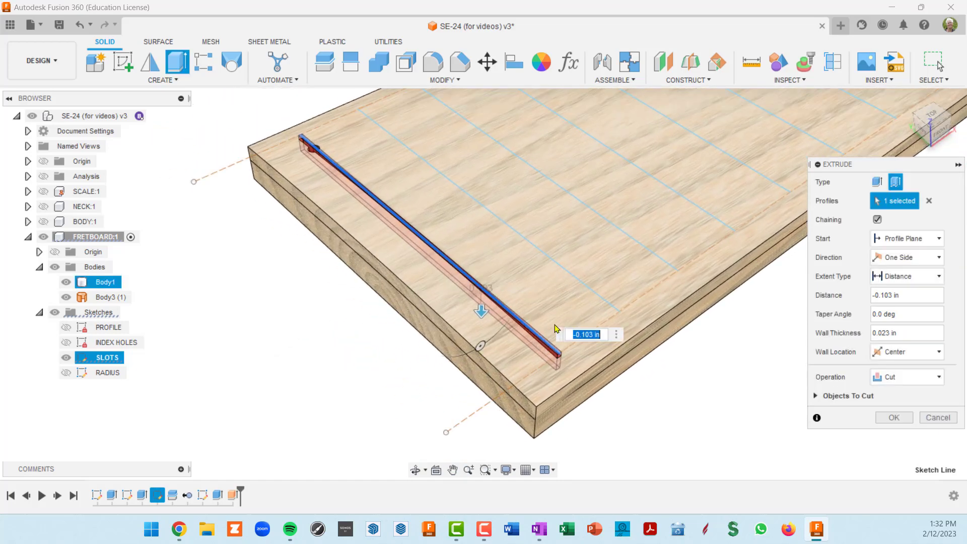
scroll(559, 331, "up", 3)
scroll(548, 266, "down", 4)
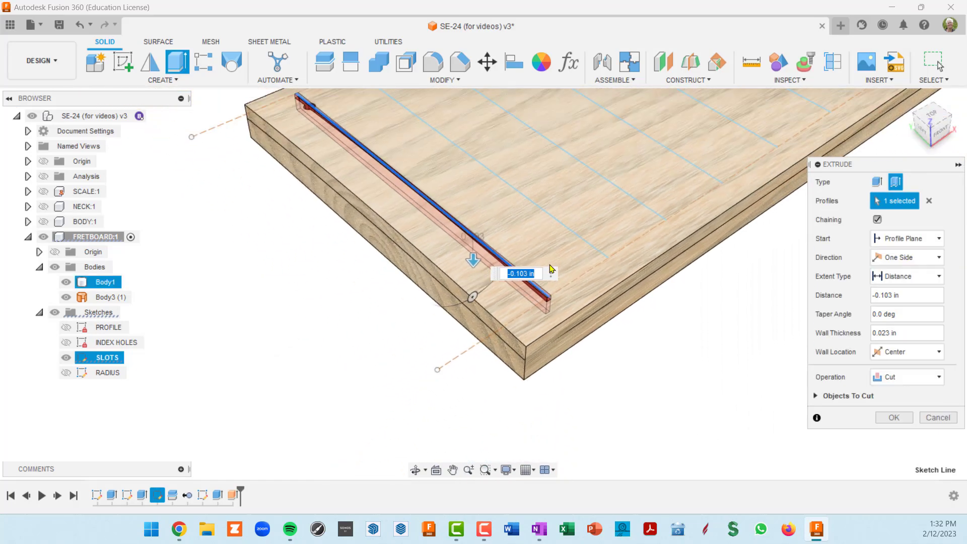
middle_click_drag(552, 268, 515, 313)
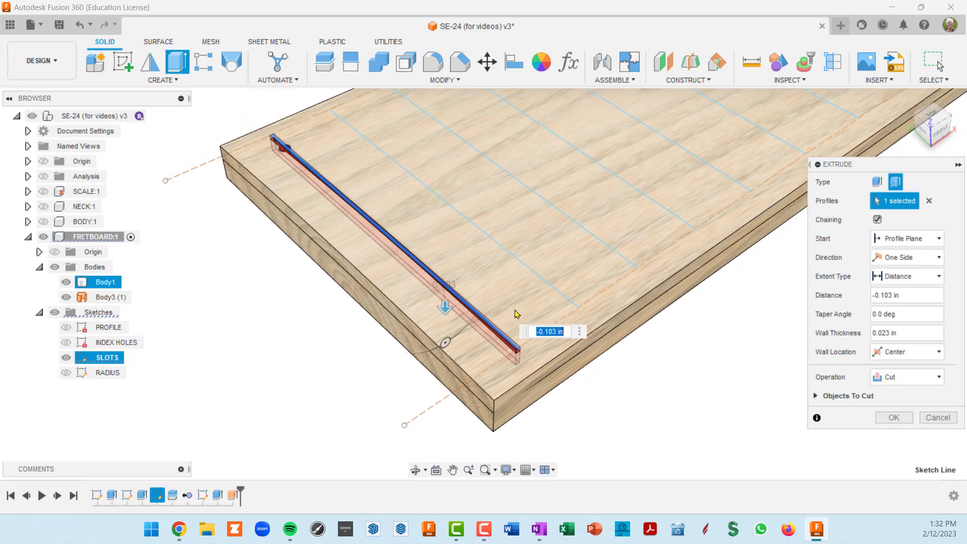
scroll(322, 169, "up", 5)
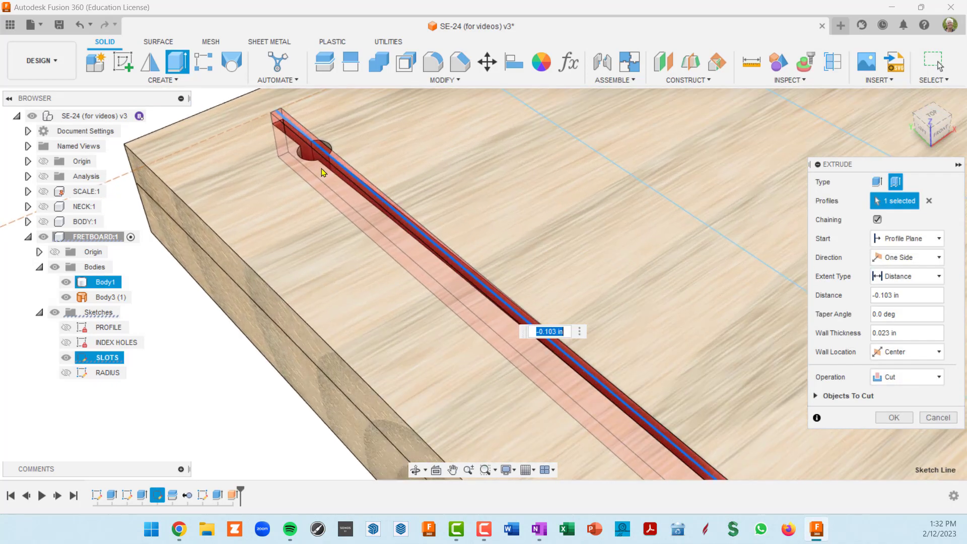
scroll(322, 168, "down", 5)
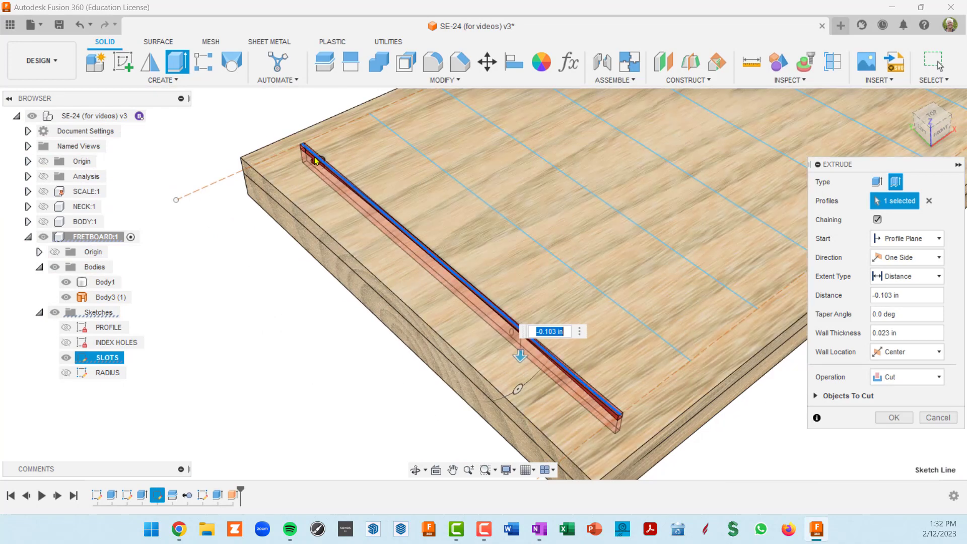
scroll(316, 161, "up", 5)
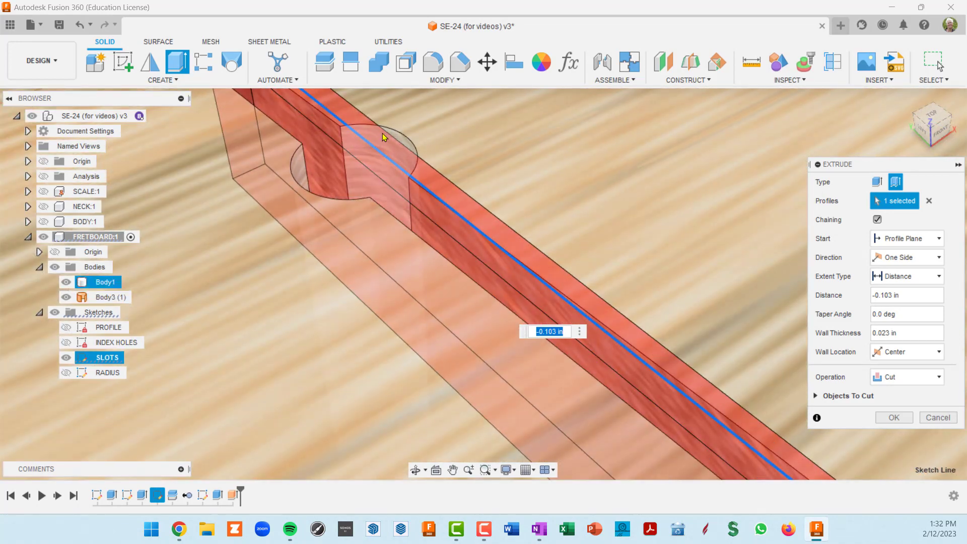
scroll(348, 182, "down", 5)
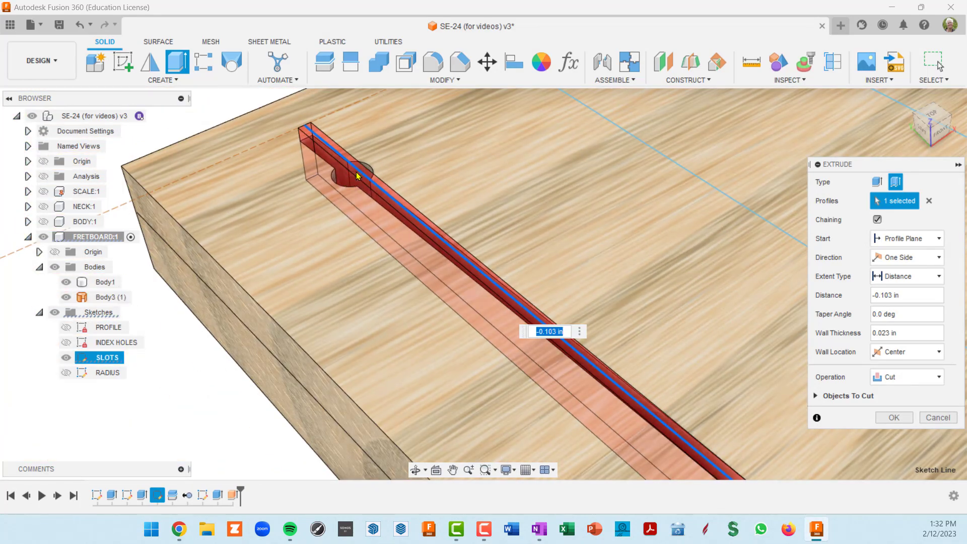
scroll(355, 178, "down", 6)
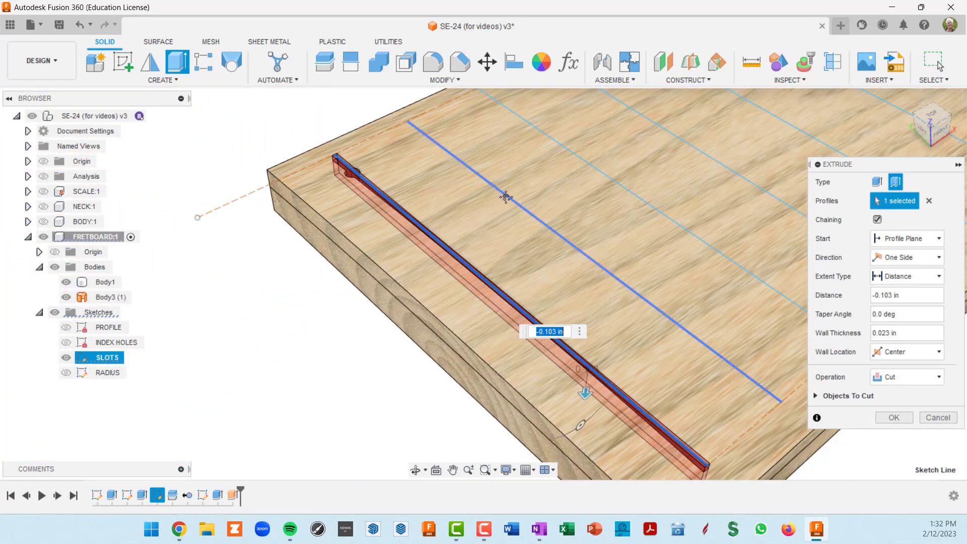
Set the slot cut's extent type to To Object with Body3 (1) as the target and complete the thin extrude
scroll(459, 177, "up", 2)
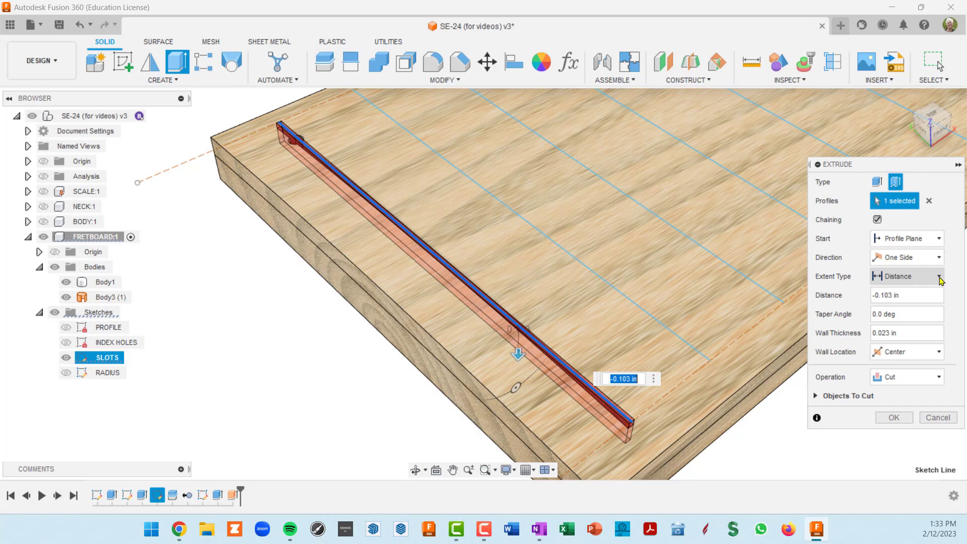
left_click(940, 277)
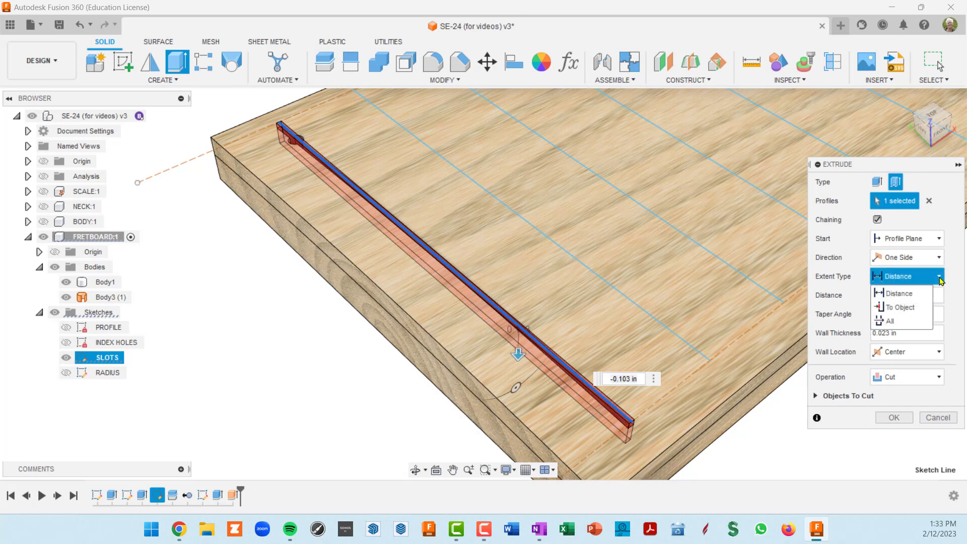
key("Escape")
left_click(905, 315)
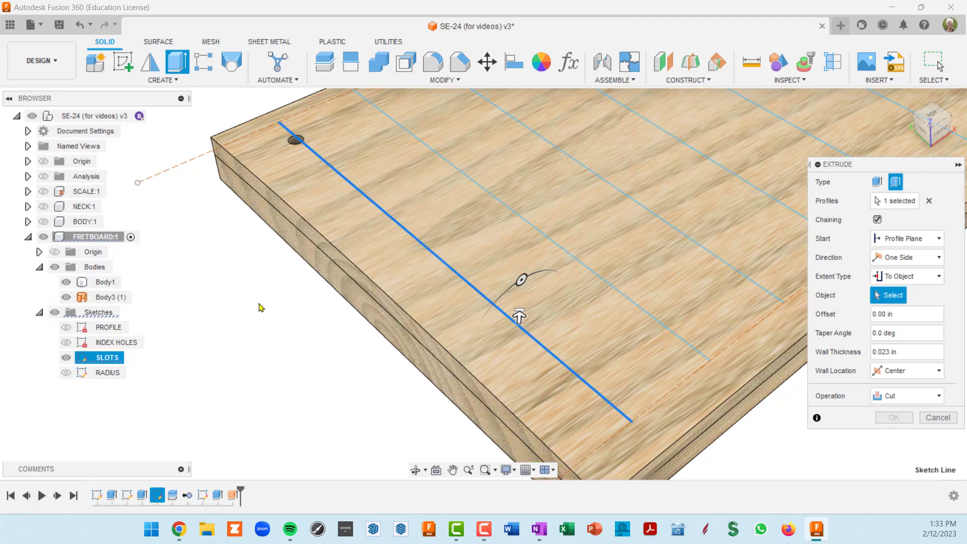
left_click(100, 297)
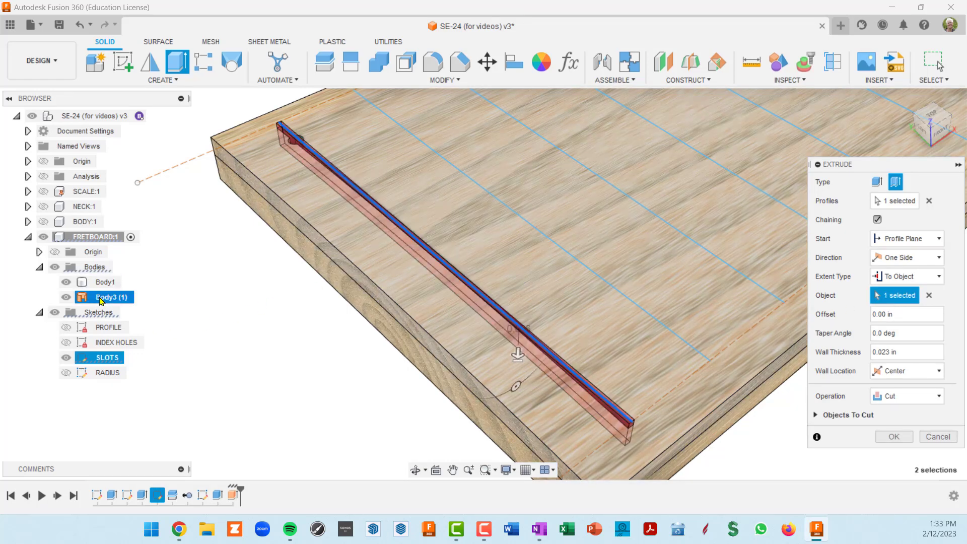
scroll(488, 369, "down", 3)
middle_click_drag(530, 338, 602, 269, "shift")
scroll(382, 242, "up", 3)
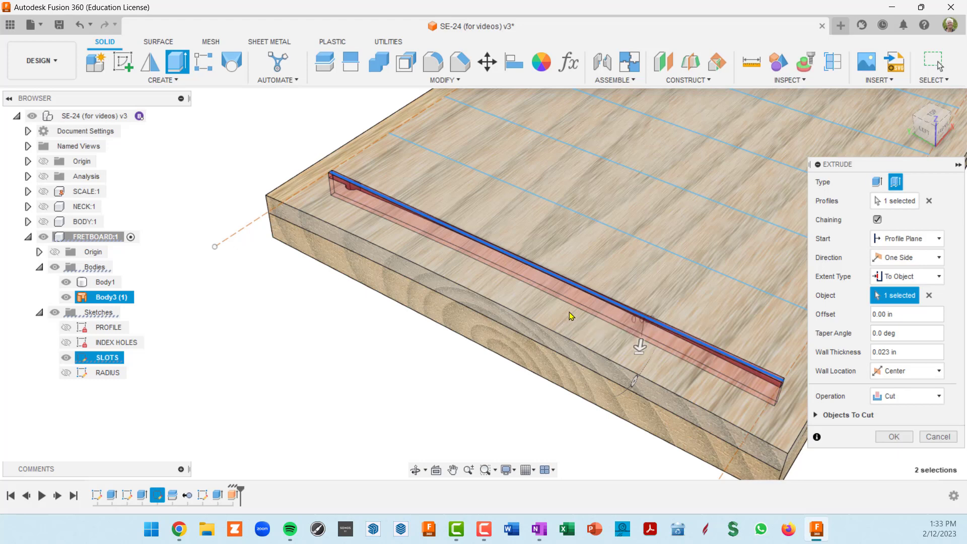
middle_click_drag(569, 313, 479, 237)
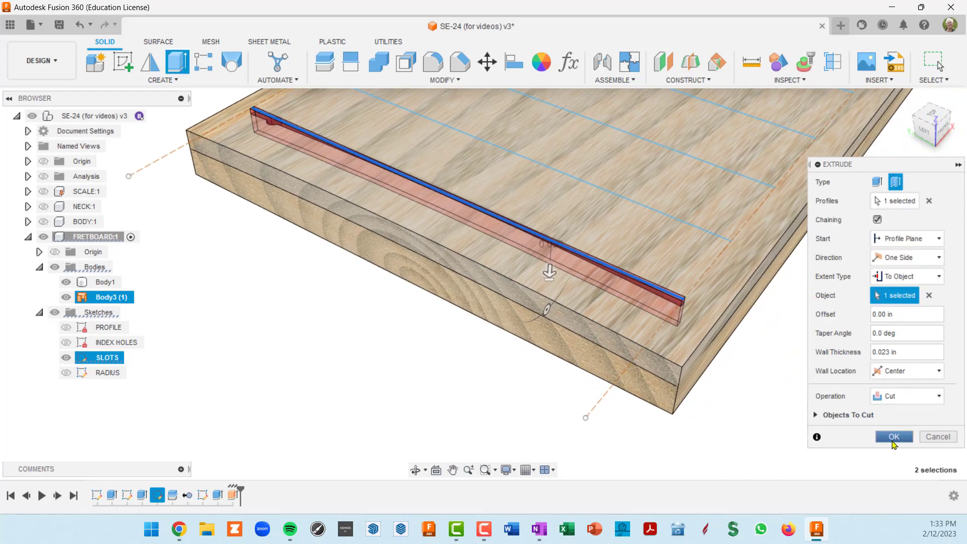
left_click(895, 437)
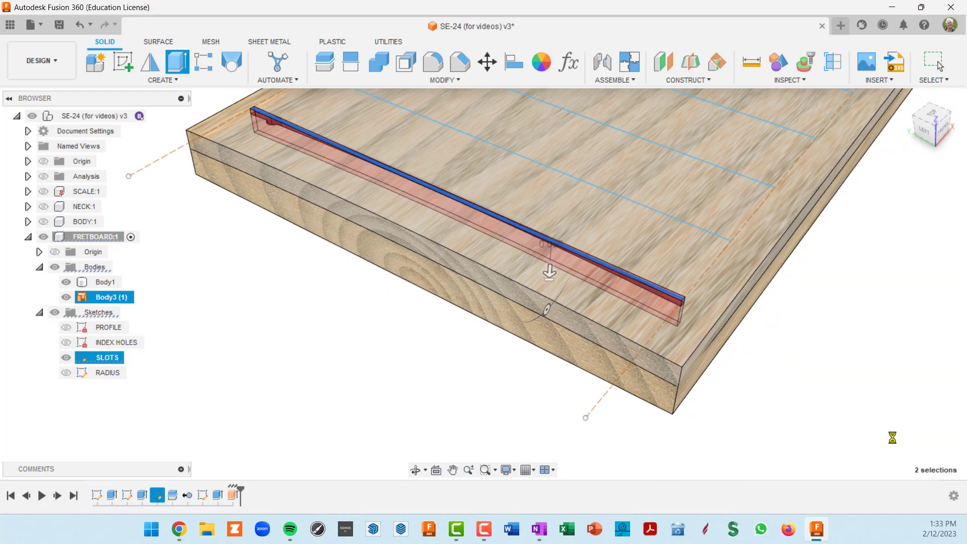
Start a section analysis from the fretboard's end face and offset the cut plane -0.245 in through the first slot
scroll(679, 295, "up", 5)
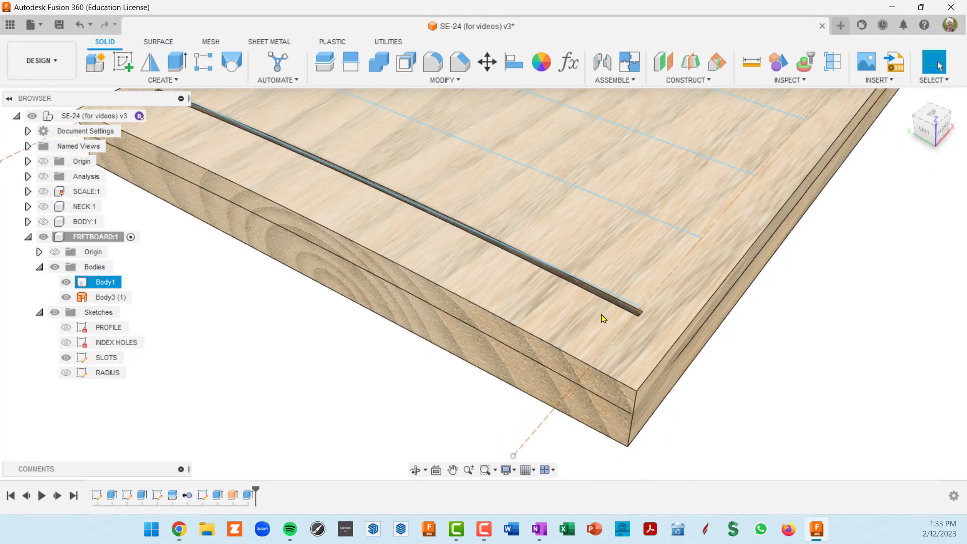
middle_click_drag(602, 314, 685, 284, "shift")
scroll(682, 272, "down", 3)
key("Escape")
key("Escape")
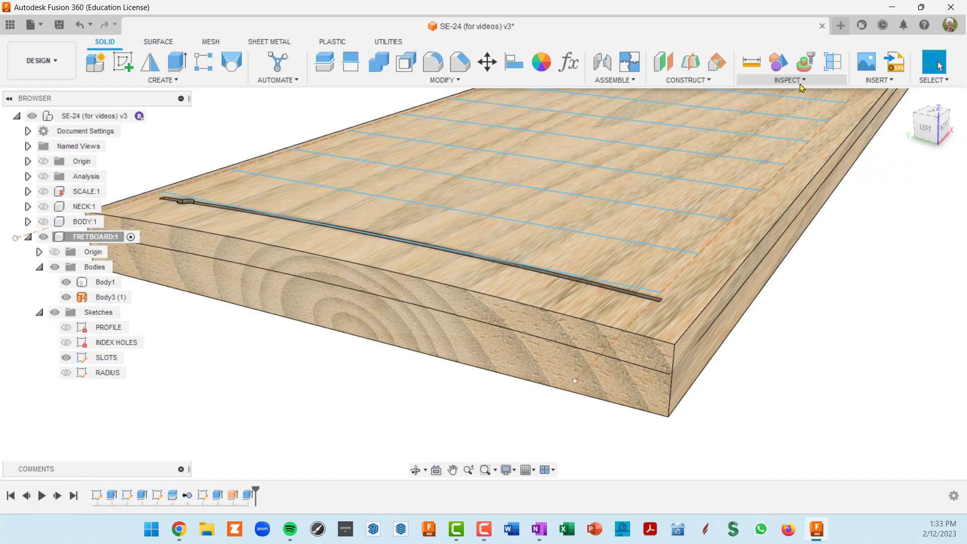
left_click(800, 81)
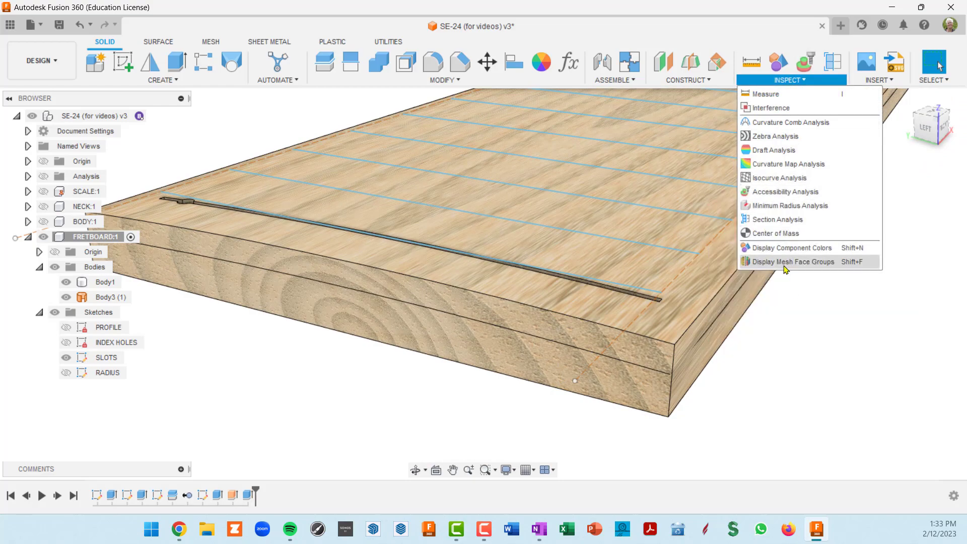
left_click(778, 220)
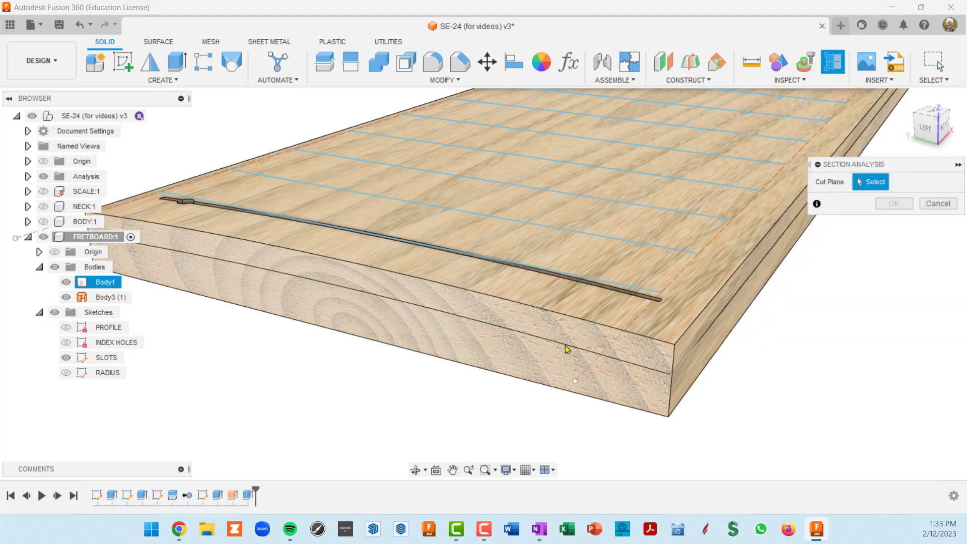
left_click(522, 361)
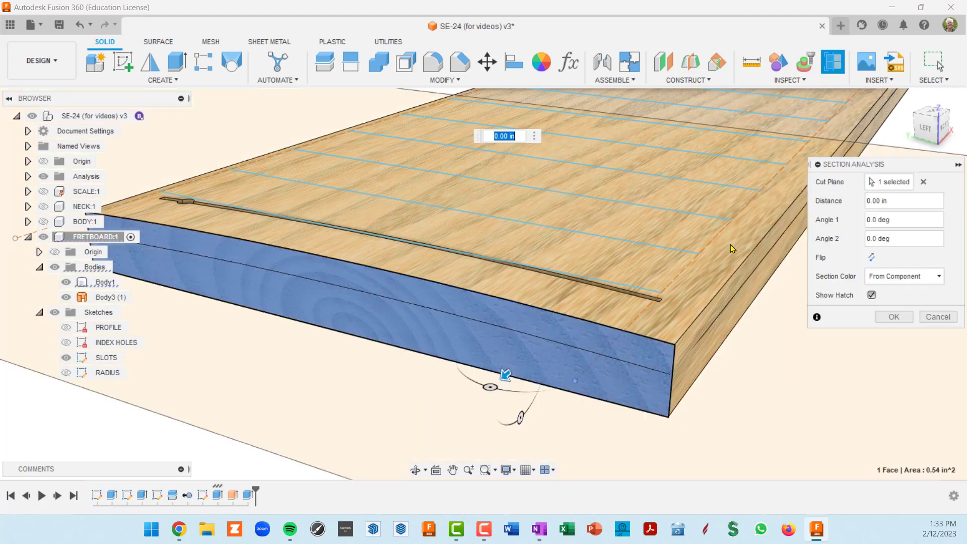
mouse_move(507, 382)
left_mouse_down()
mouse_move(525, 347)
mouse_move(548, 356)
left_mouse_up()
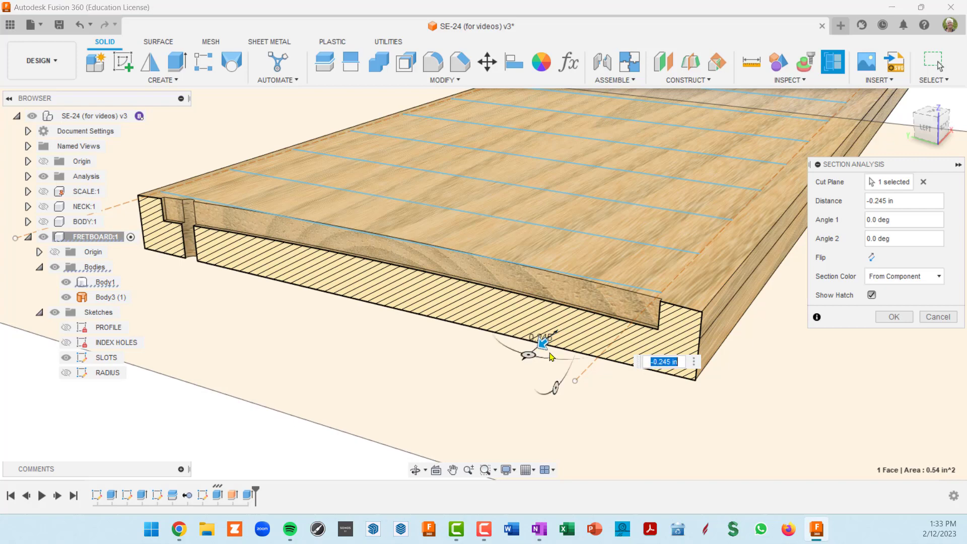
Examine the sectioned slot's depth along the fretboard and at the index hole, and accept the section analysis
scroll(268, 294, "up", 2)
scroll(268, 293, "up", 2)
middle_click_drag(191, 237, 442, 226)
scroll(442, 226, "down", 4)
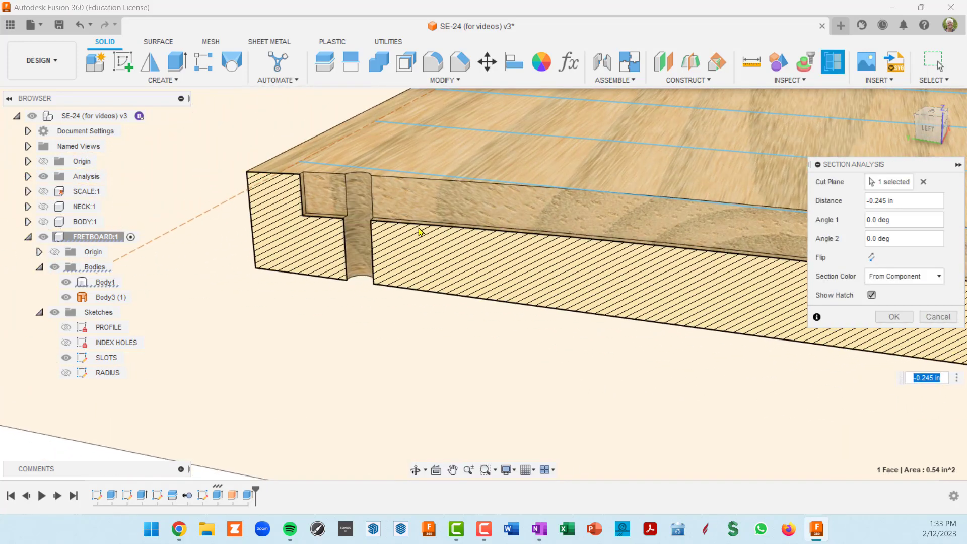
middle_click_drag(530, 243, 440, 210)
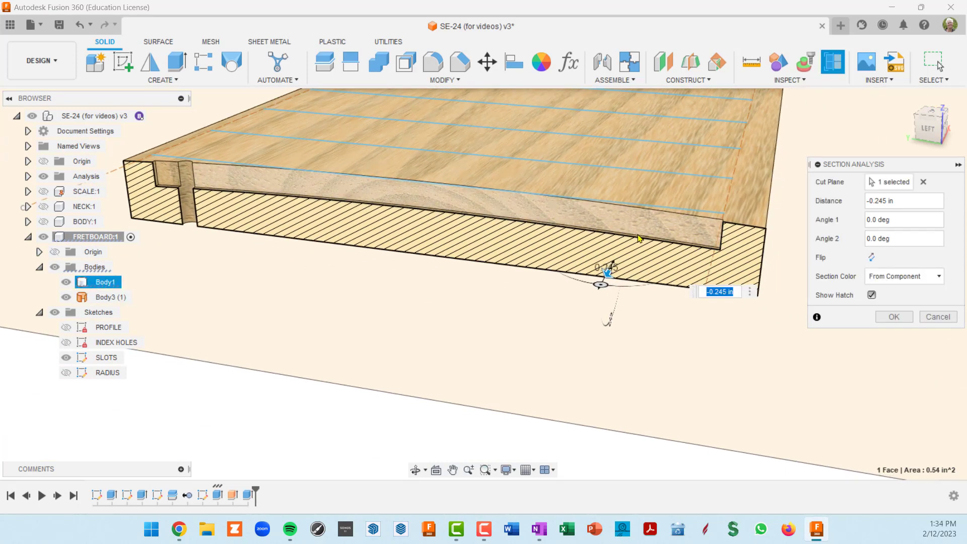
scroll(640, 238, "down", 2)
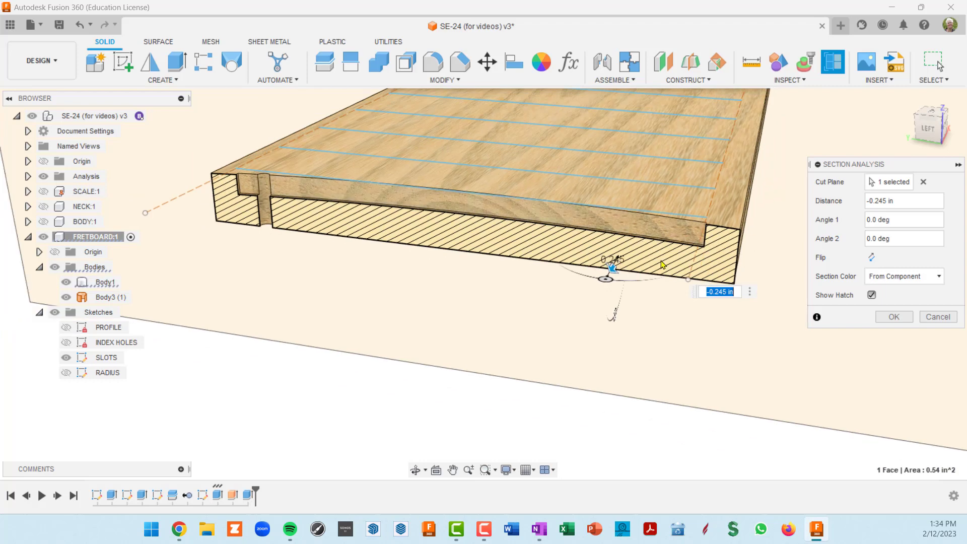
left_click(895, 317)
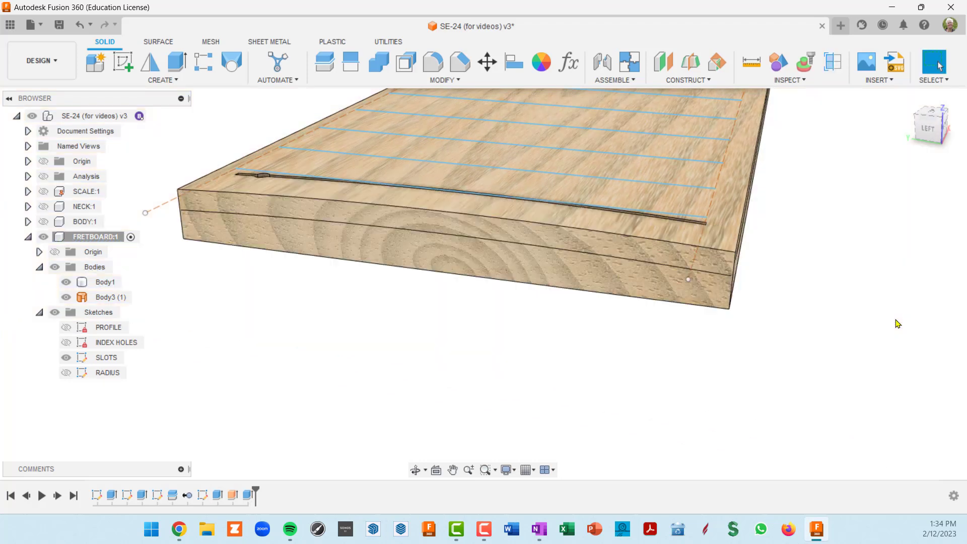
Rename the new section analysis as FRET SLOT
left_click(28, 177)
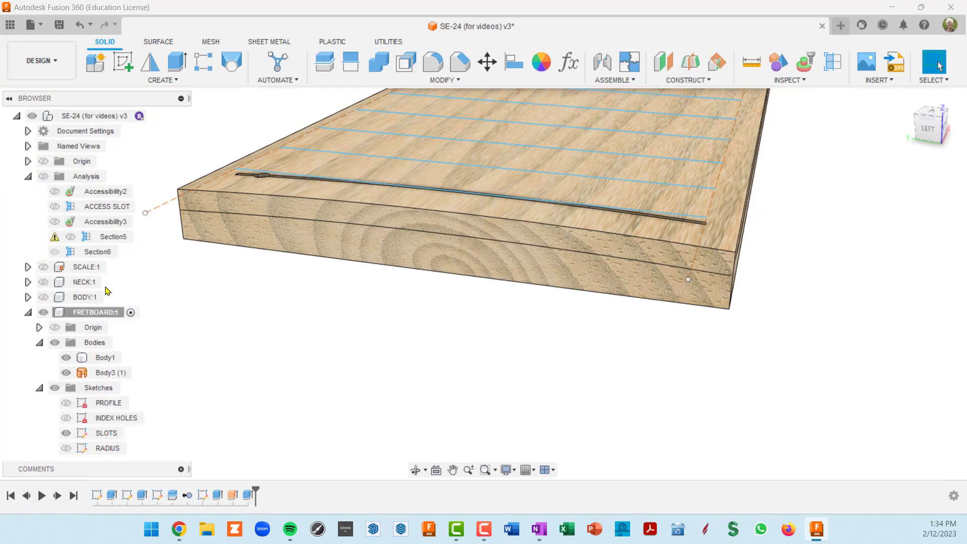
left_click(99, 252)
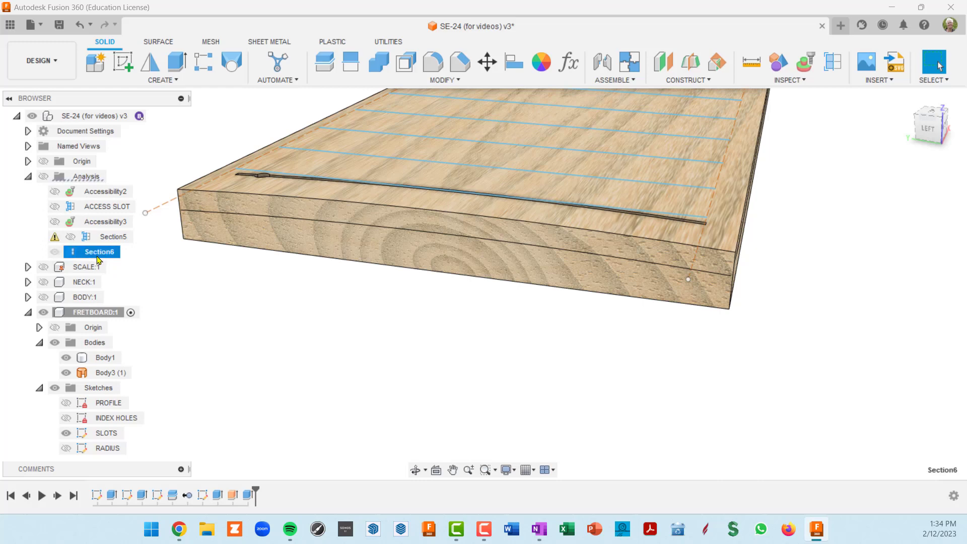
left_click(97, 253)
type("FRET SLO")
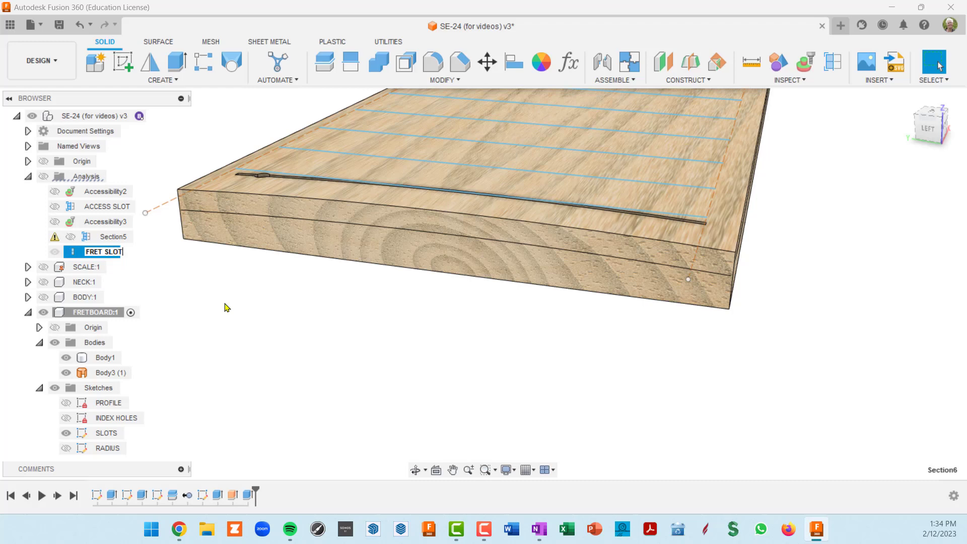
type("T")
key("Return")
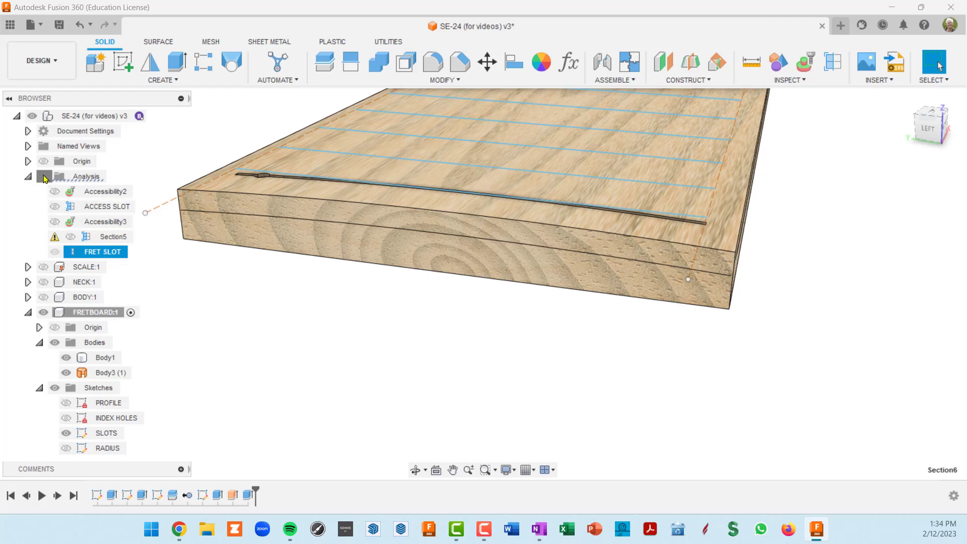
Show the FRET SLOT section to check the slot's cross-section, and hide the analyses again
left_click(44, 176)
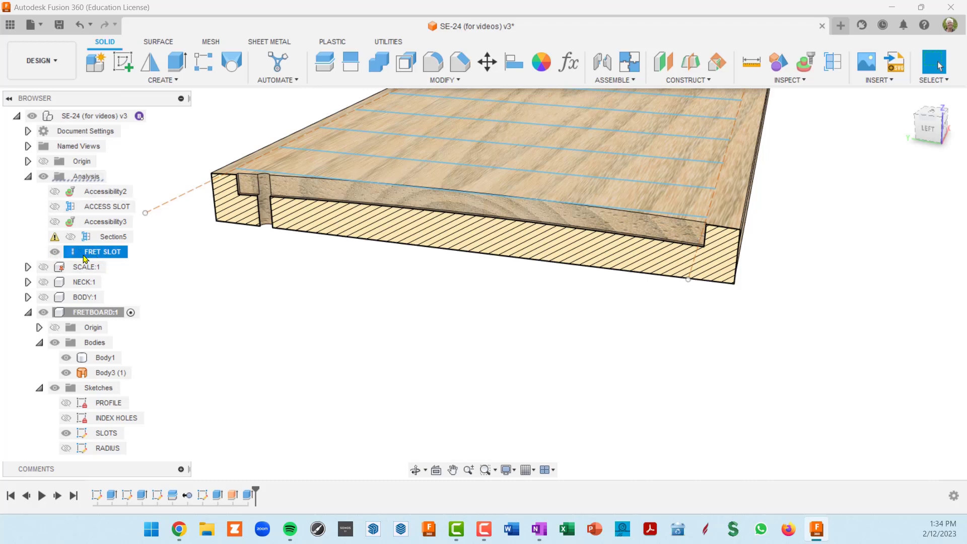
middle_click_drag(470, 325, 449, 324, "shift")
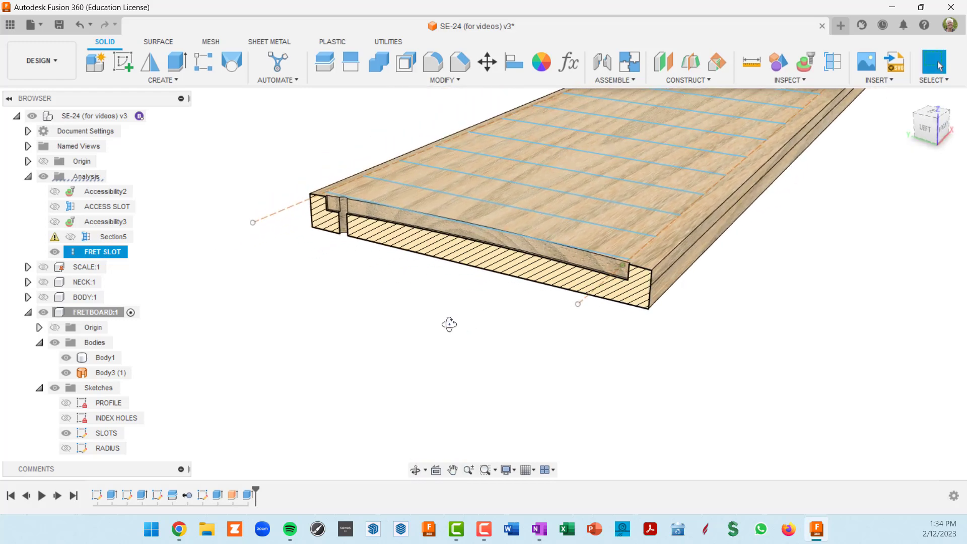
left_click(44, 176)
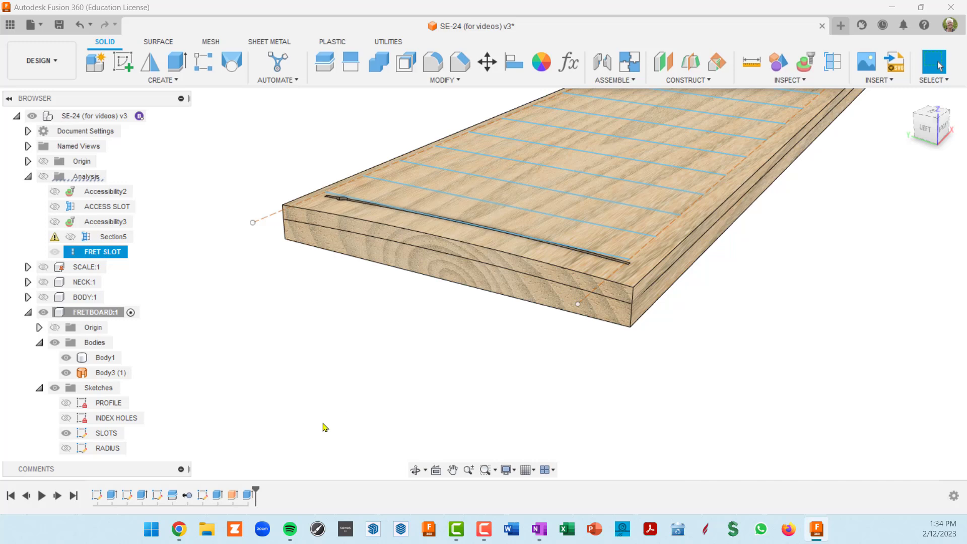
Edit the first slot's thin extrude and add the second through sixth SLOTS lines to its profiles
scroll(483, 365, "down", 3)
mouse_move(512, 355)
middle_mouse_down()
mouse_move(333, 388)
mouse_move(280, 427)
middle_mouse_up()
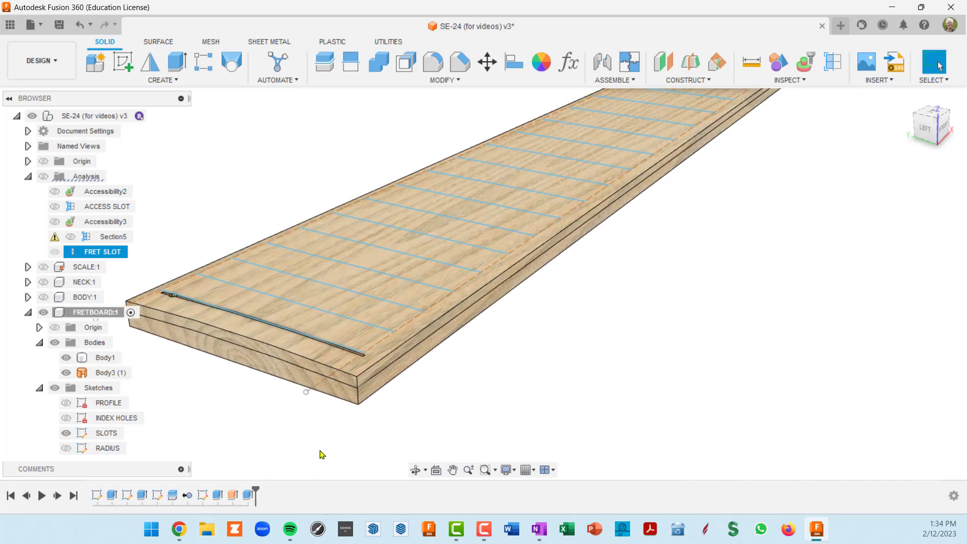
middle_click_drag(322, 455, 395, 371)
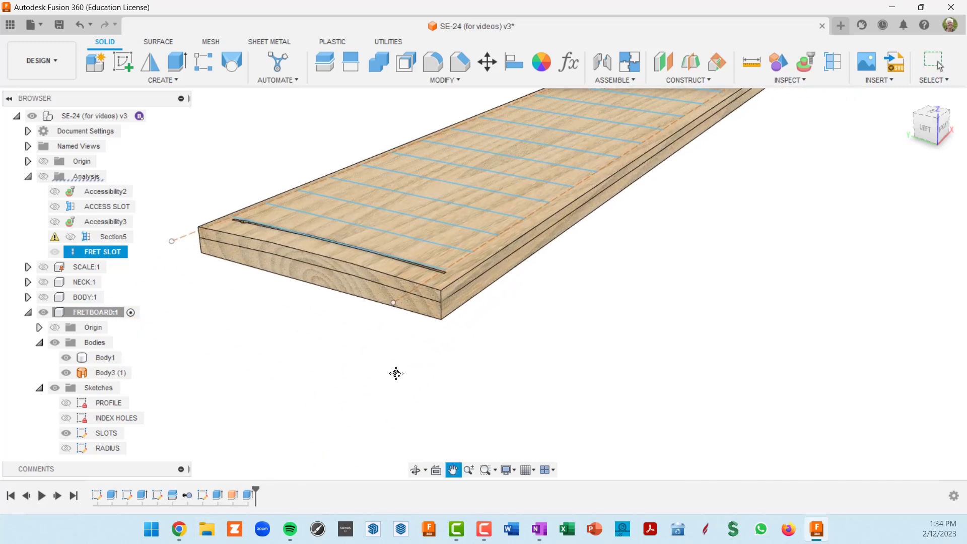
left_click(249, 495)
right_click(248, 495)
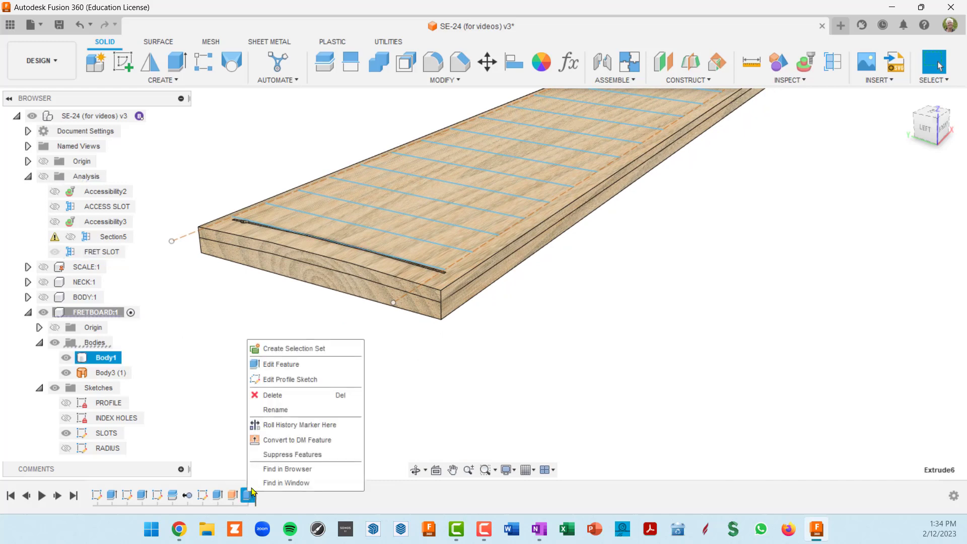
left_click(301, 373)
scroll(494, 366, "down", 5)
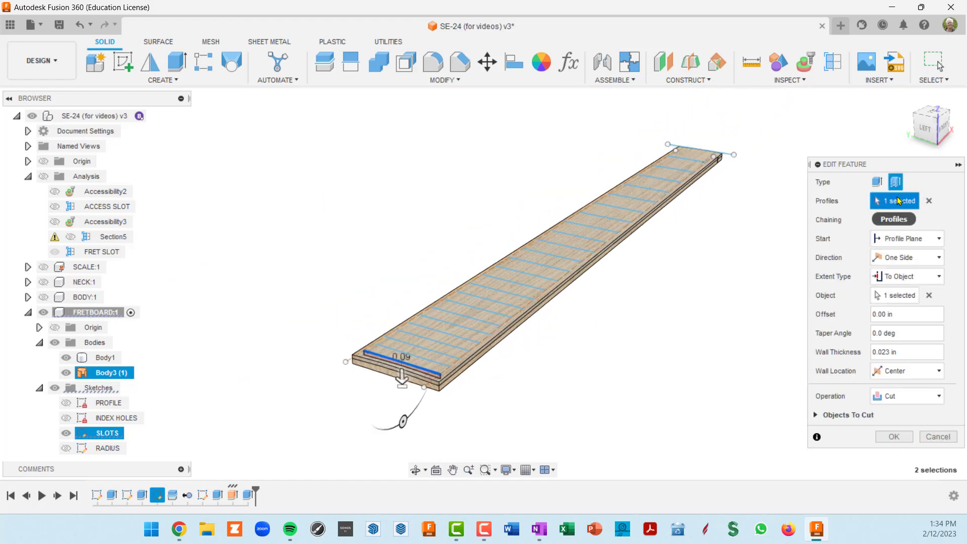
scroll(431, 379, "up", 5)
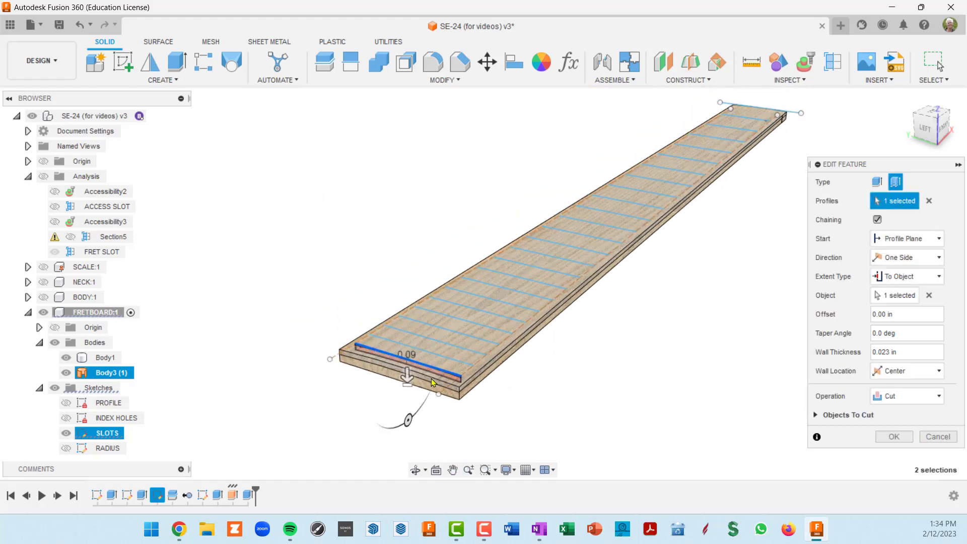
left_click(469, 355)
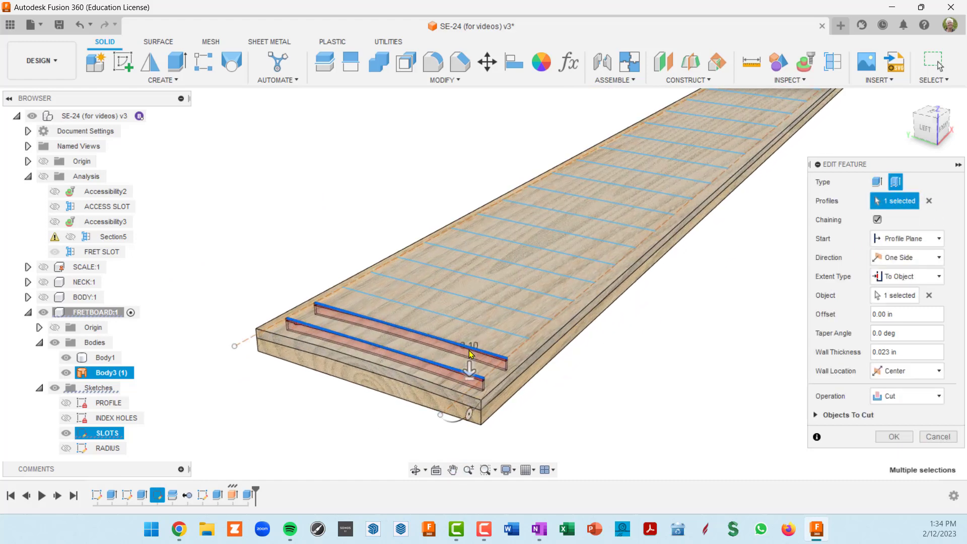
left_click(499, 330)
left_click(517, 315)
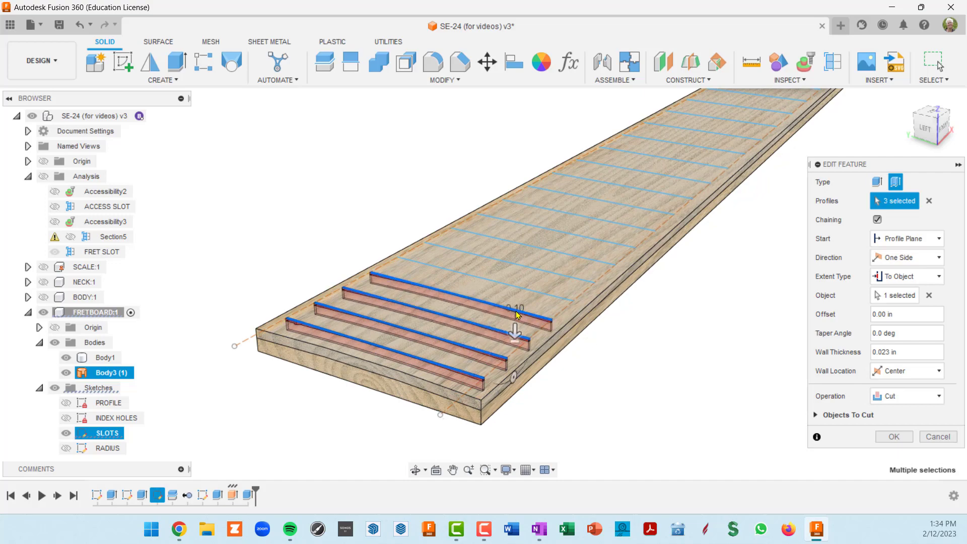
left_click(539, 294)
left_click(564, 278)
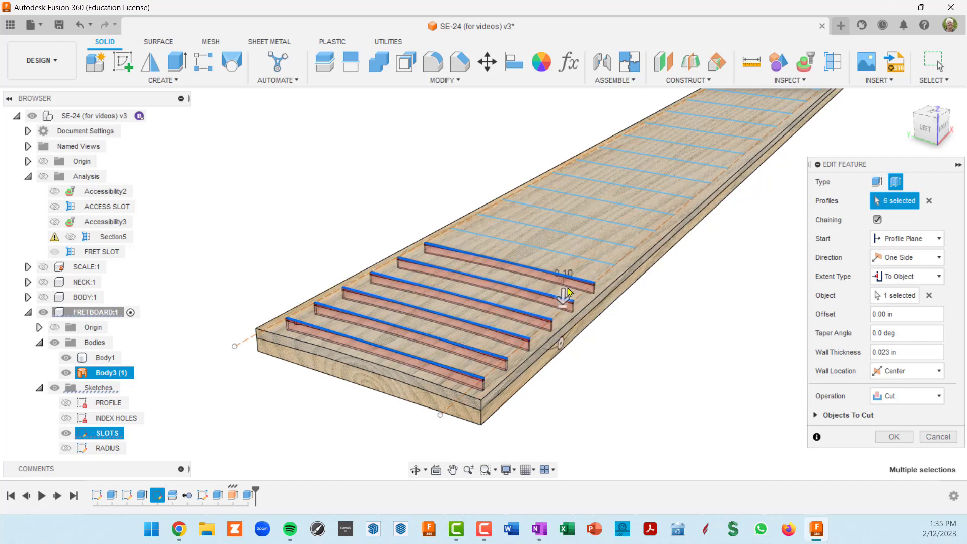
Add the seventh through thirteenth SLOTS lines along the fretboard to the extrude's profiles
scroll(564, 294, "up", 4)
left_click(497, 308)
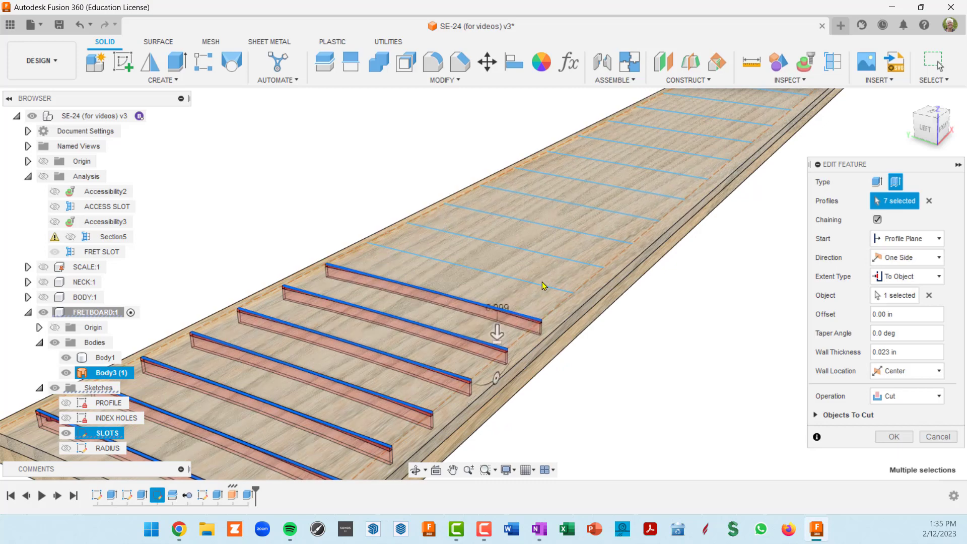
left_click(533, 284)
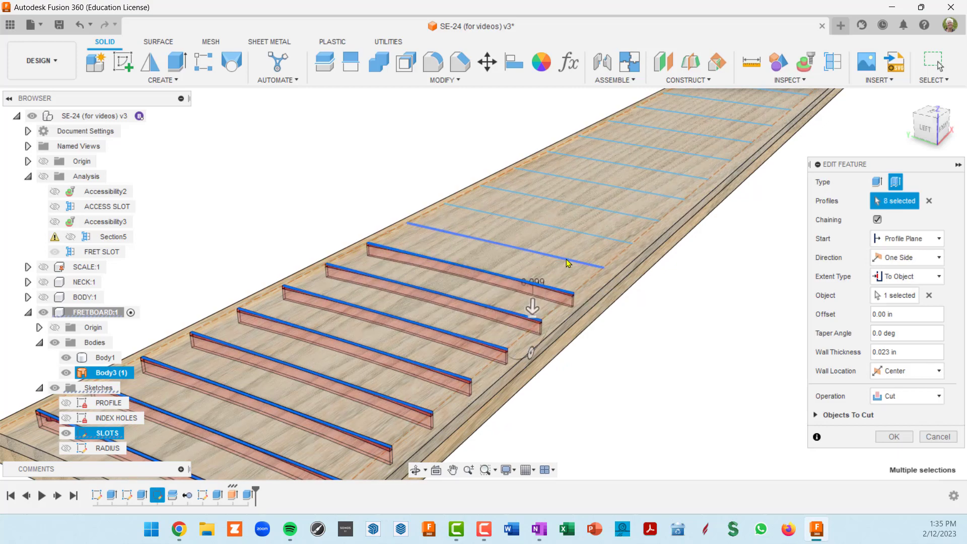
left_click(566, 259)
scroll(548, 285, "up", 3)
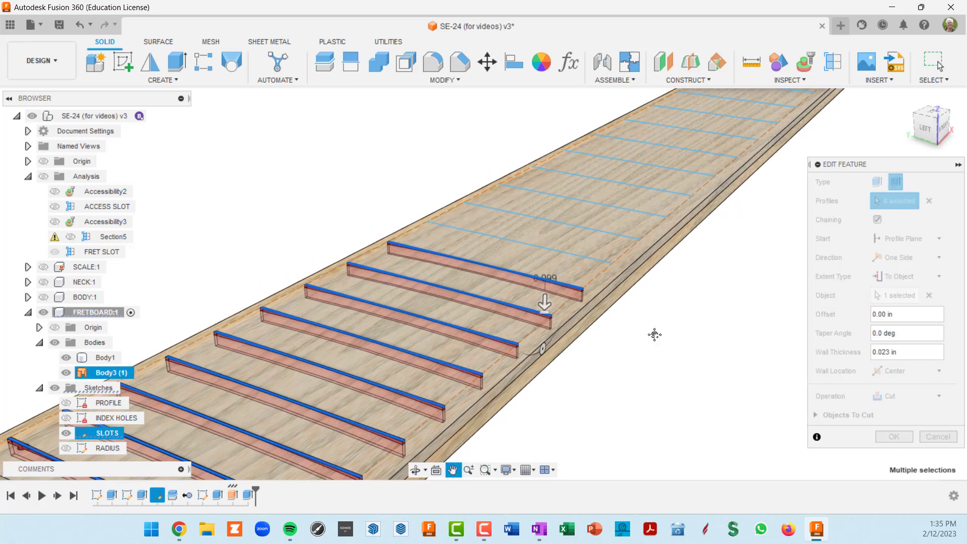
left_click(544, 279)
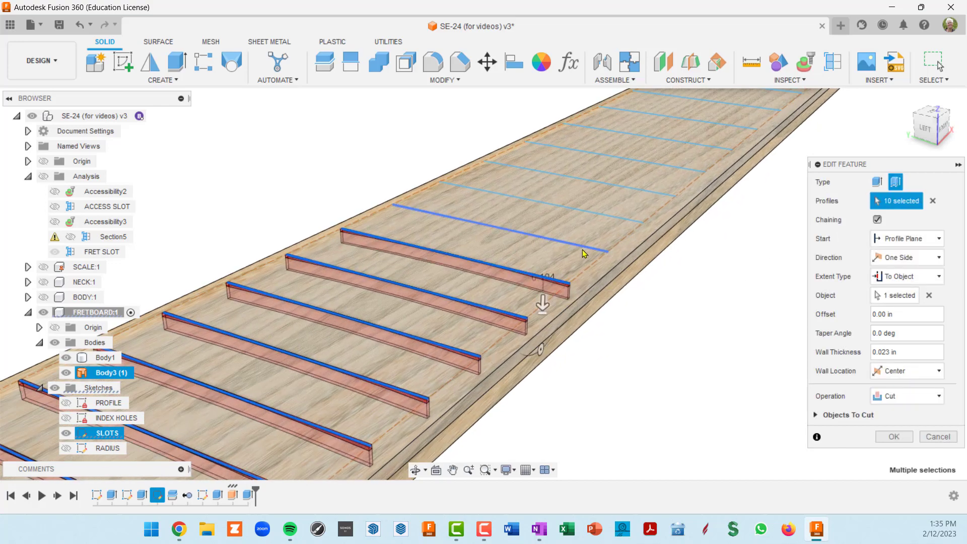
left_click(584, 247)
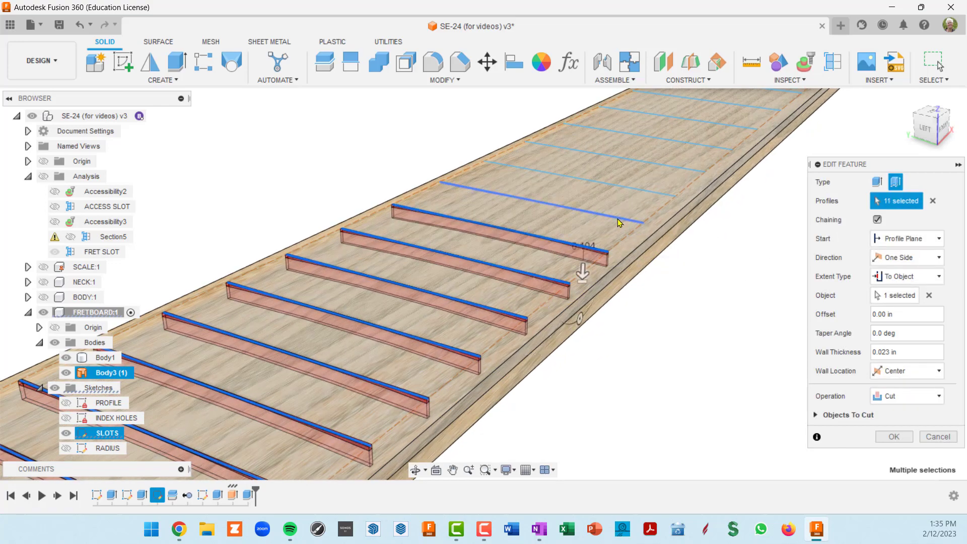
left_click(619, 220)
left_click(649, 196)
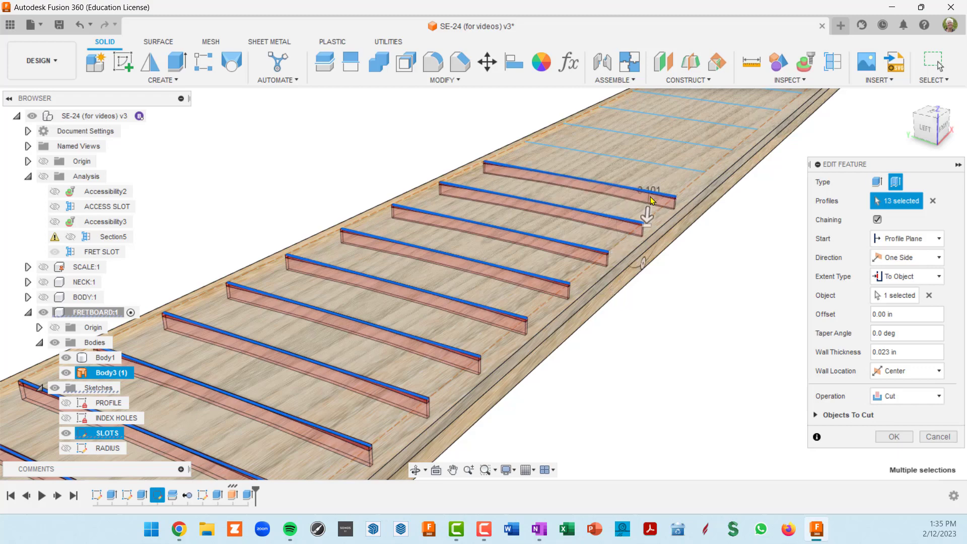
Add the fourteenth through eighteenth SLOTS lines to the thin extrude's profiles
middle_click_drag(648, 198, 545, 289)
left_click(559, 251)
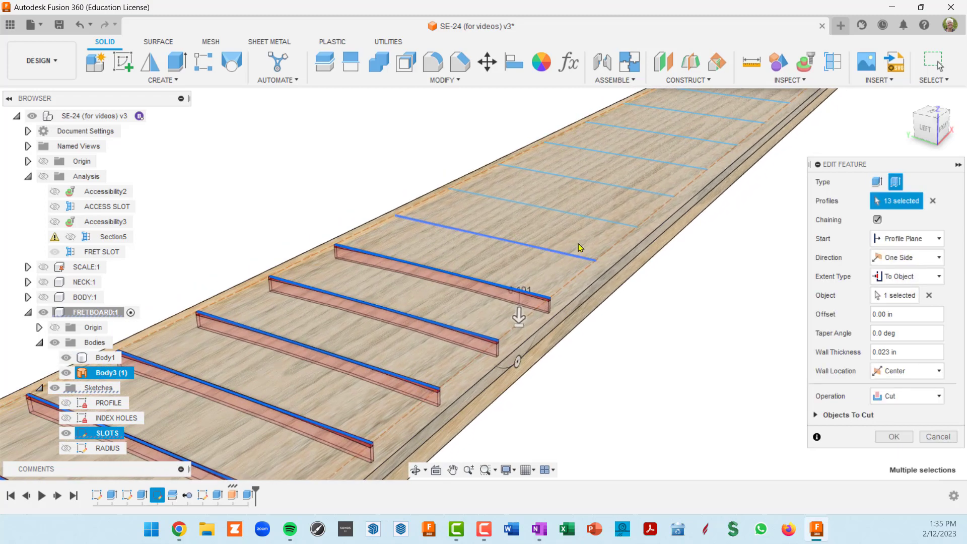
left_click(615, 223)
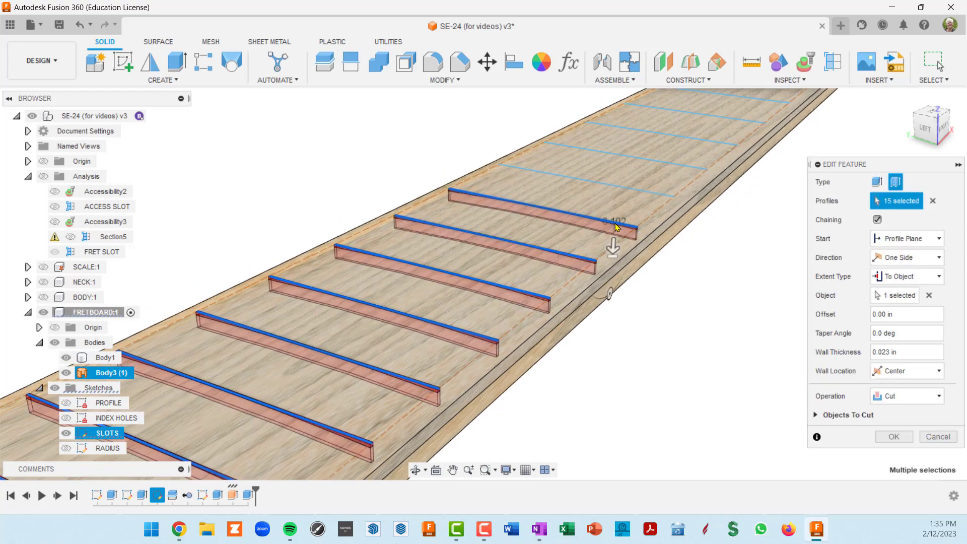
left_click(645, 192)
left_click(677, 169)
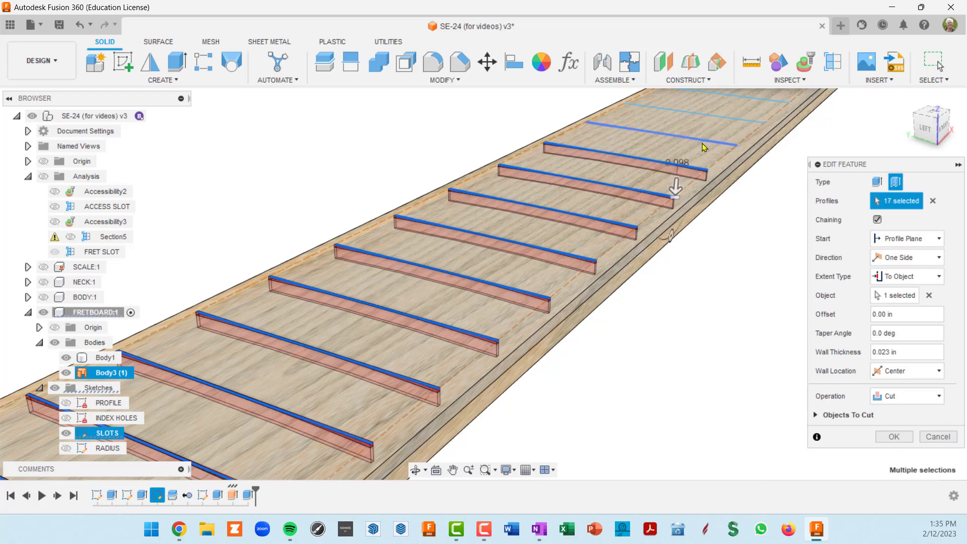
left_click(705, 147)
Add the last six SLOTS lines, up to the one nearest the fretboard's far end, for 24 profiles in total
middle_click_drag(697, 158, 515, 338)
left_click(521, 321)
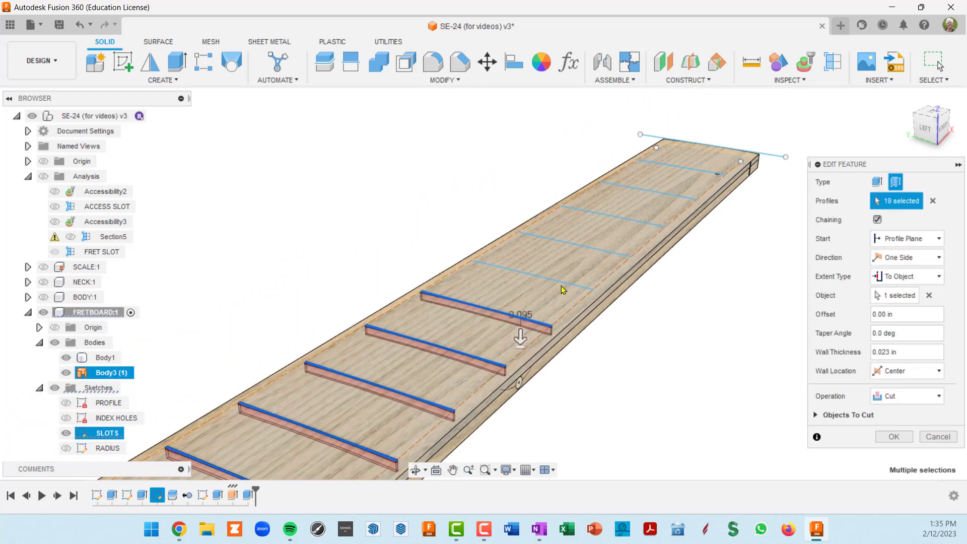
left_click(563, 284)
left_click(615, 247)
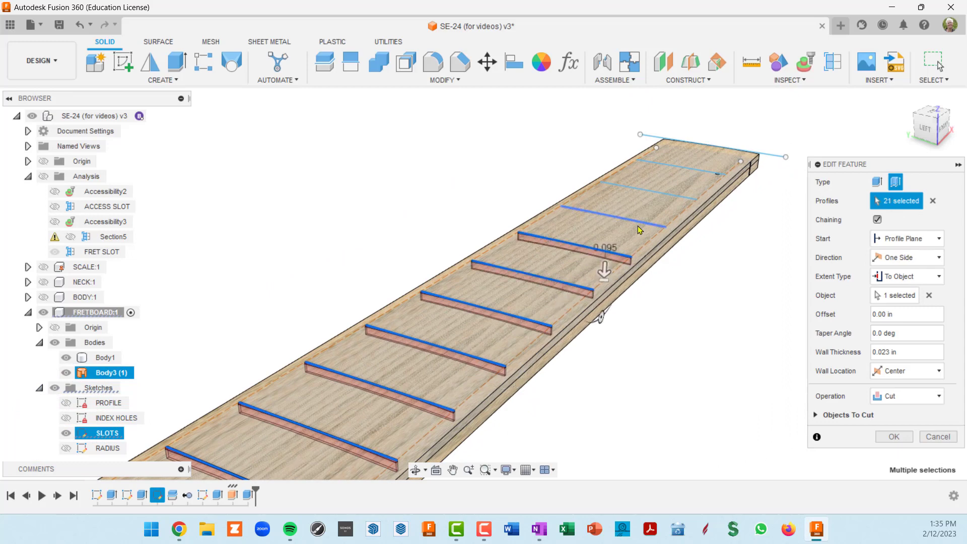
left_click(643, 222)
left_click(670, 195)
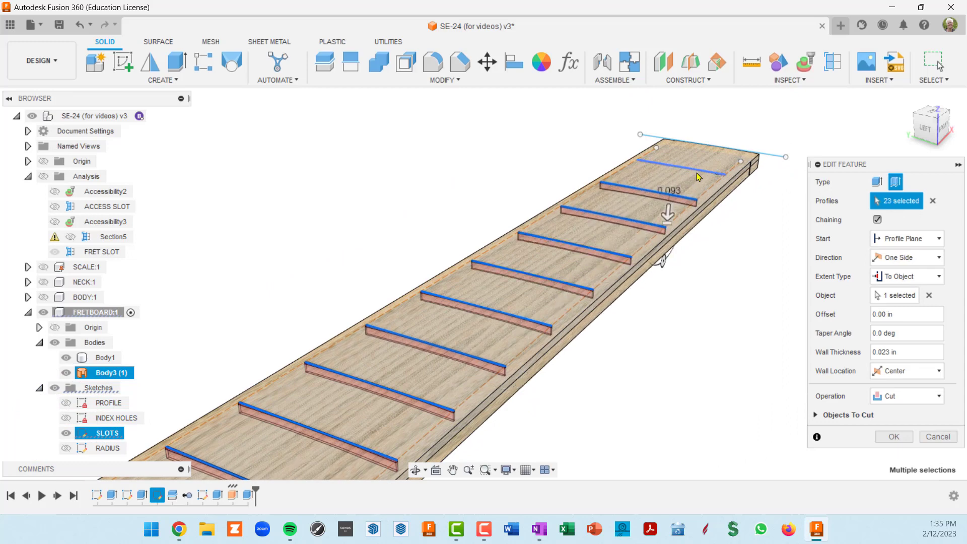
left_click(697, 171)
scroll(582, 333, "down", 5)
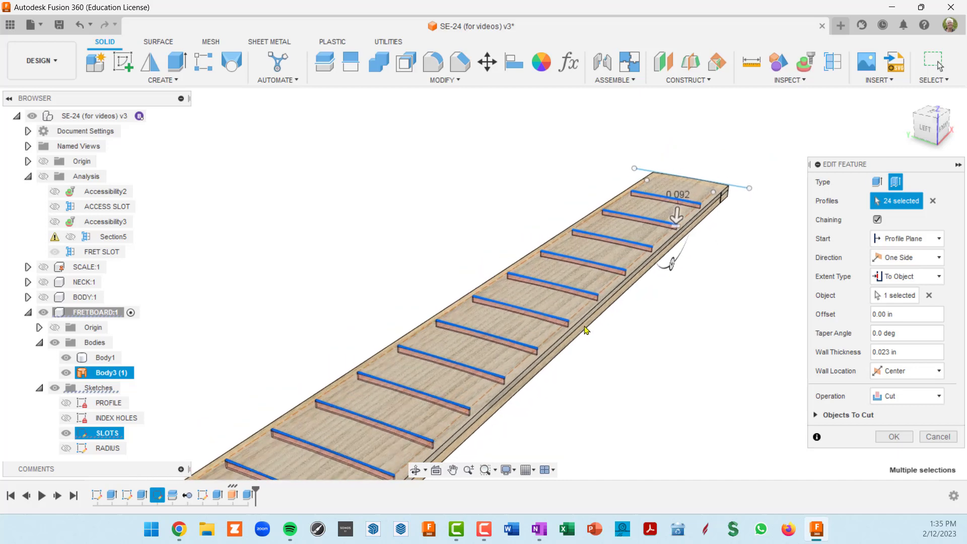
Check the previewed cuts across the fretboard and at the slot ends, and accept the edited 0.023 in thin extrude
scroll(580, 335, "down", 4)
middle_click_drag(519, 404, 496, 283, "shift")
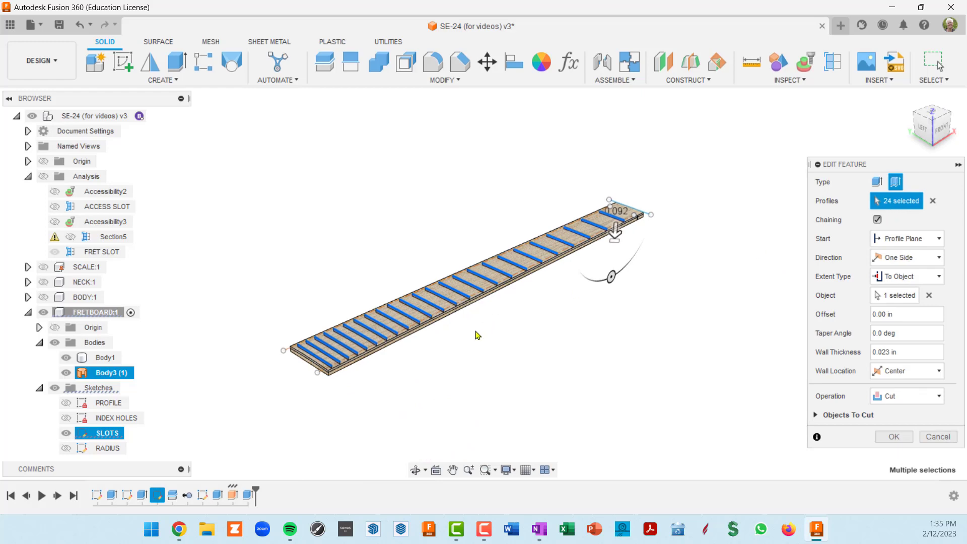
scroll(408, 365, "up", 2)
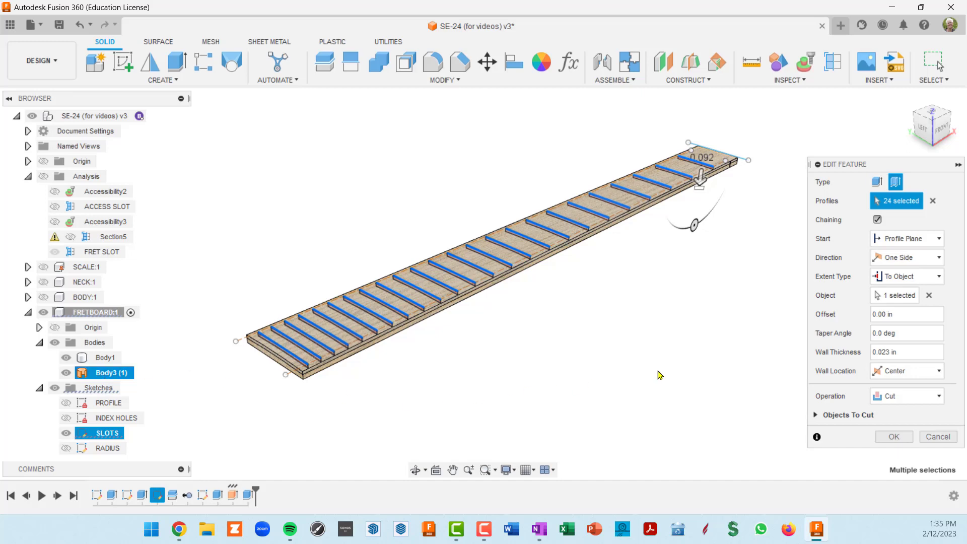
left_click(896, 296)
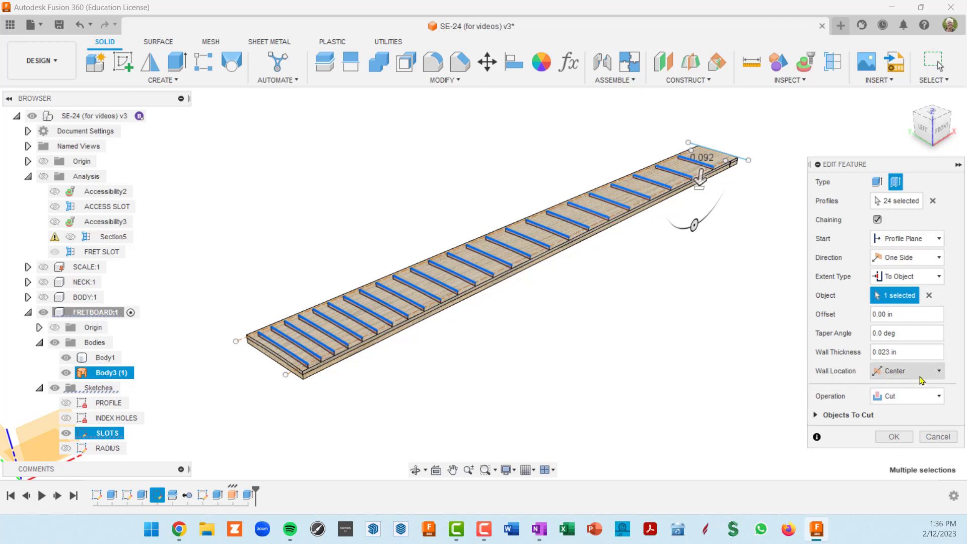
scroll(325, 374, "up", 10)
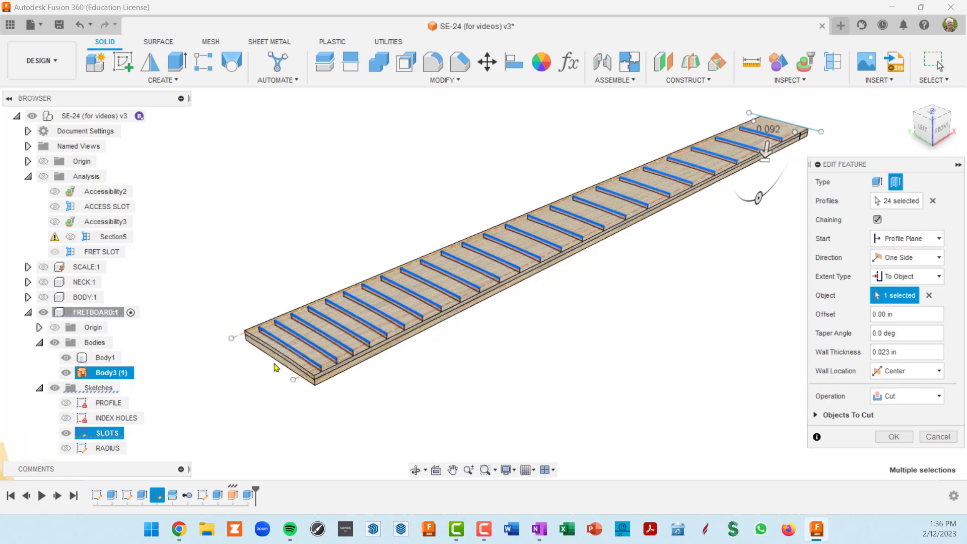
scroll(326, 373, "up", 3)
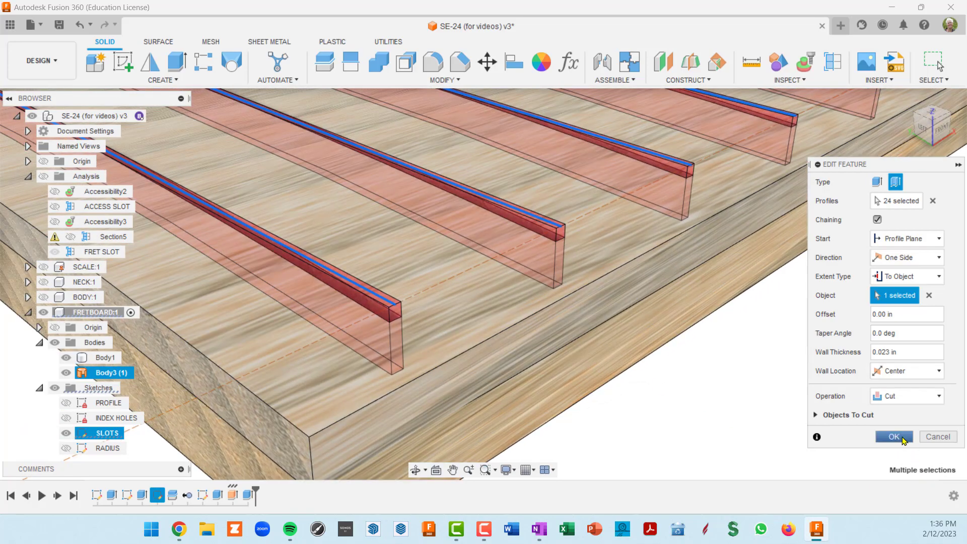
left_click(895, 437)
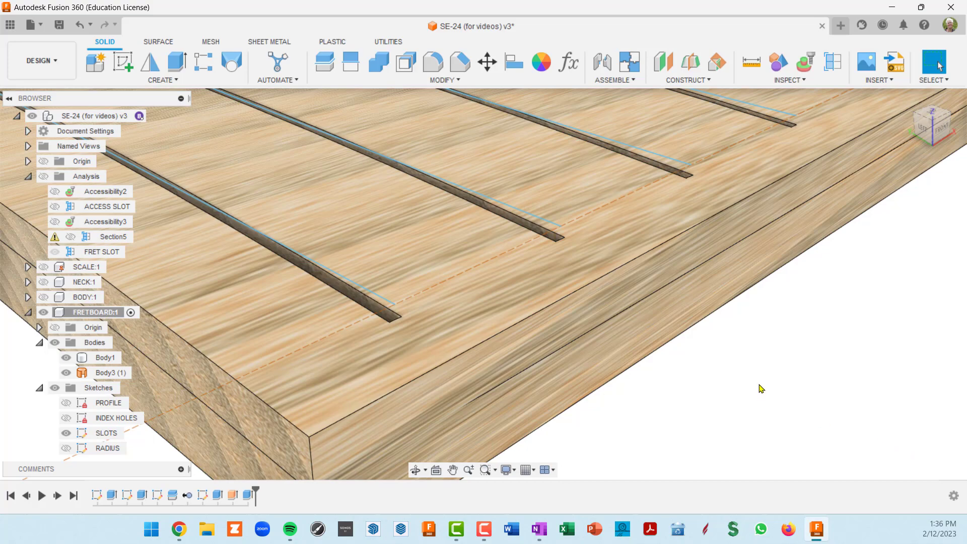
Remove the Body3 surface from the fretboard while keeping its timeline history
scroll(762, 389, "down", 6)
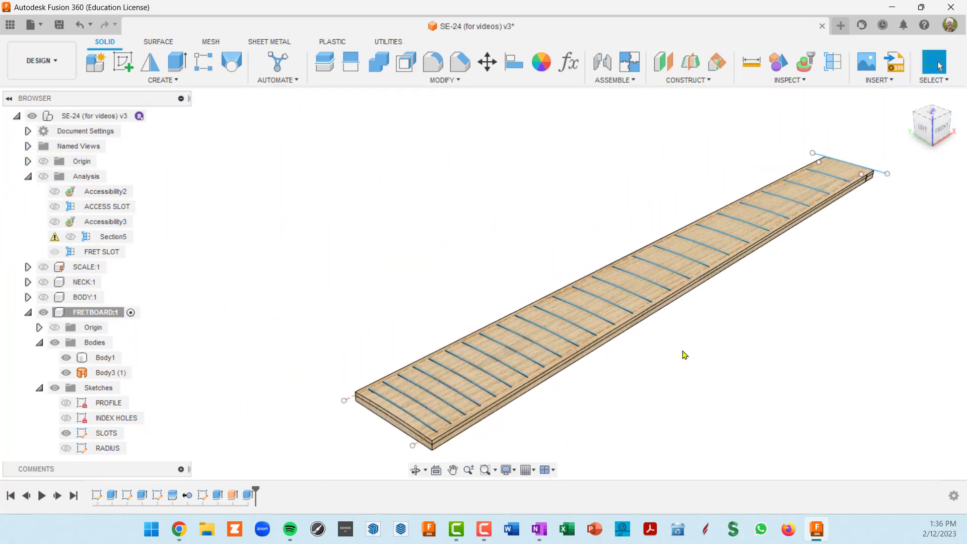
middle_click_drag(684, 342, 595, 332)
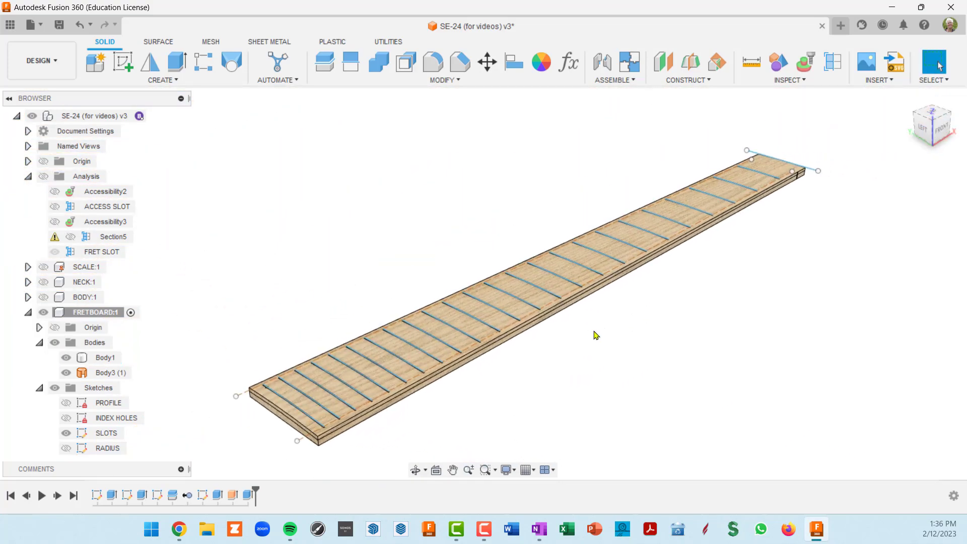
right_click(107, 377)
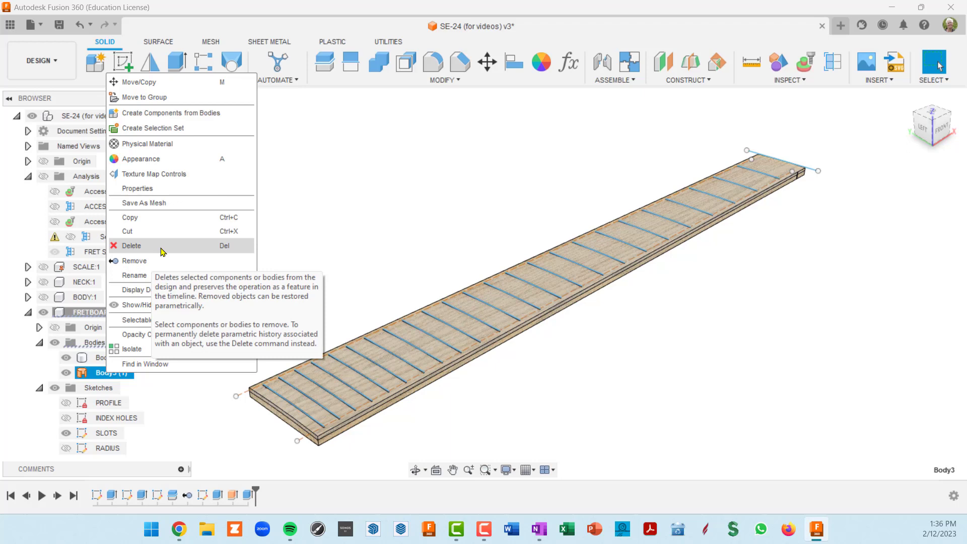
left_click(134, 261)
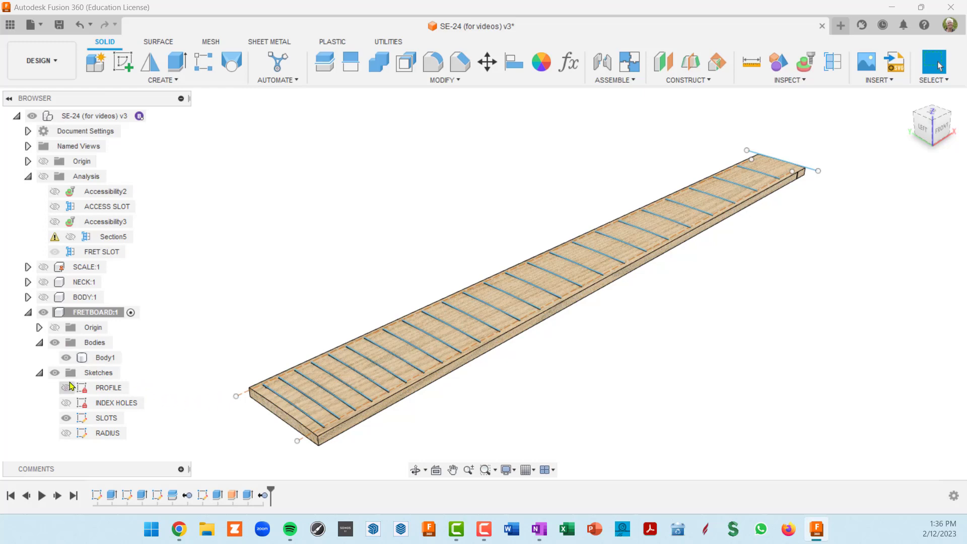
Hide all of the fretboard's sketches and collapse the FRETBOARD and Analysis branches of the browser tree
left_click(55, 374)
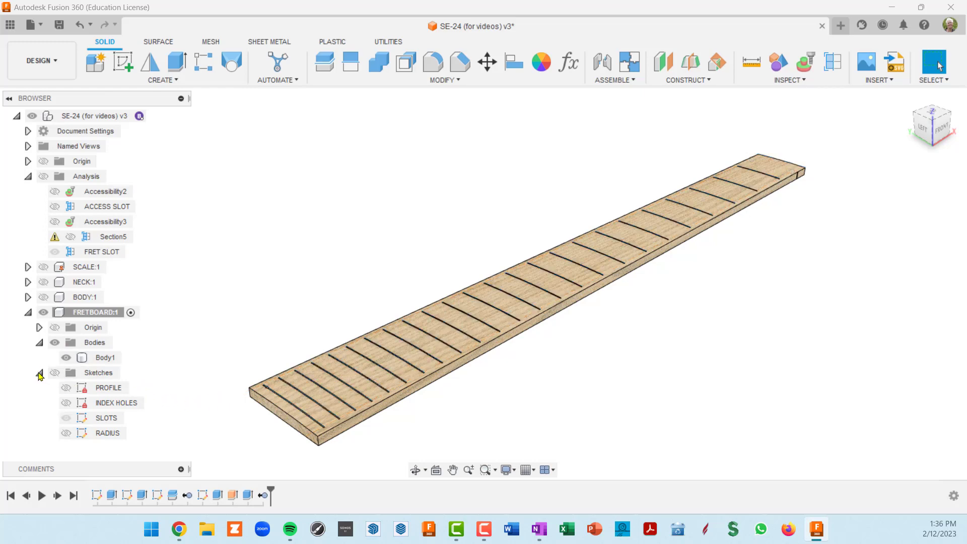
left_click(40, 373)
left_click(39, 343)
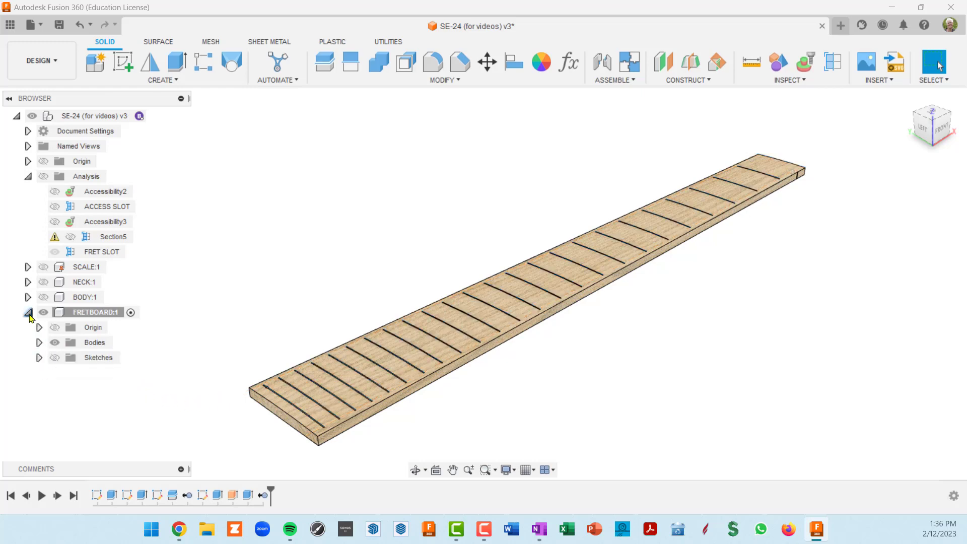
left_click(28, 313)
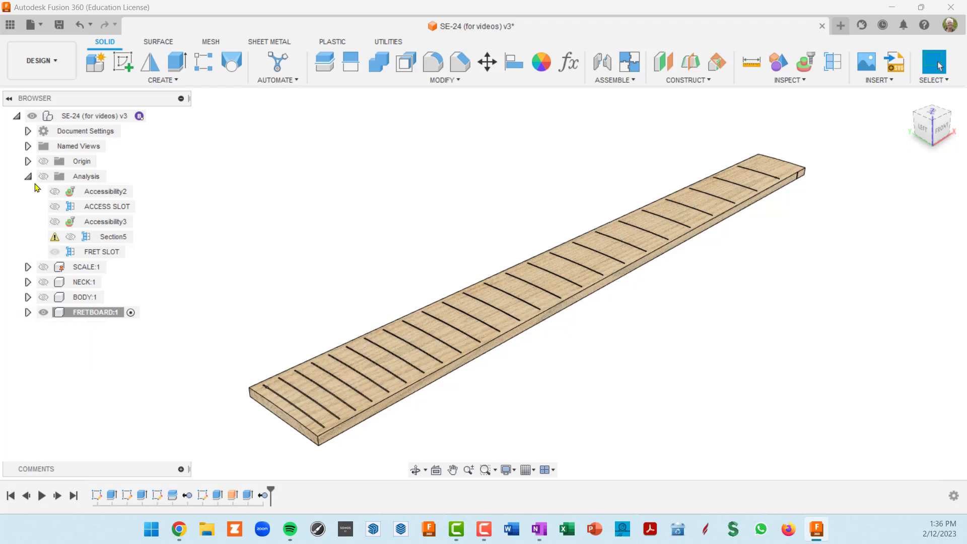
left_click(29, 176)
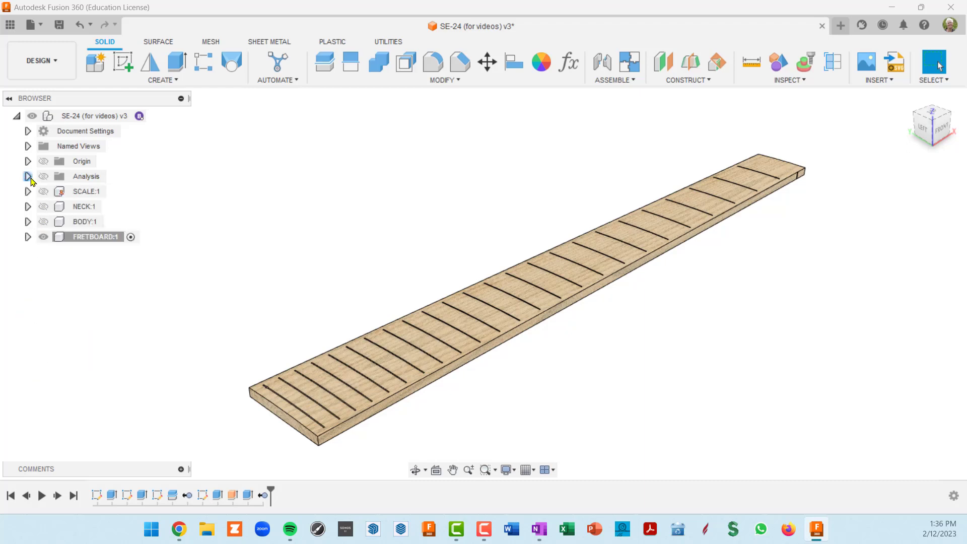
Show the NECK and BODY components together with the slotted fretboard
left_click(44, 206)
left_click(44, 222)
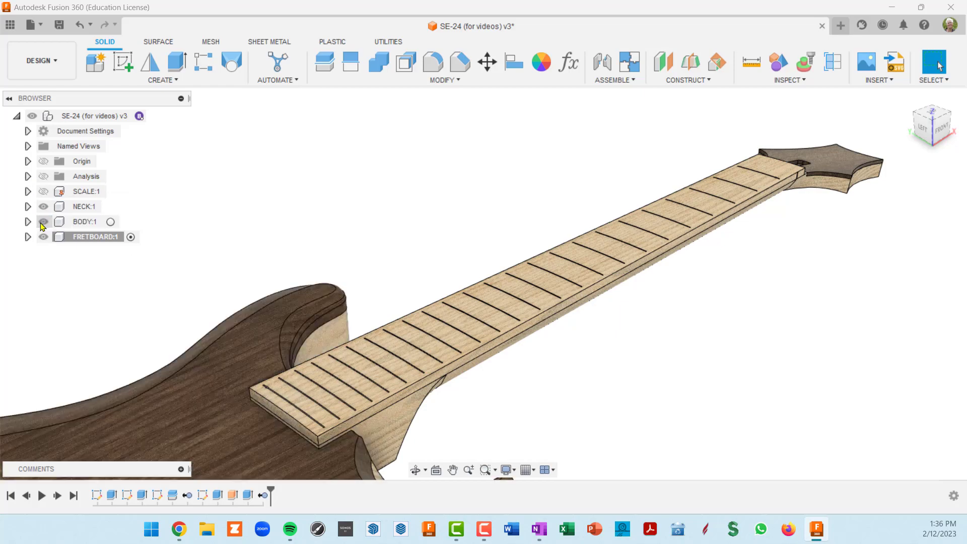
Examine the fret slots along the fretboard and the fretboard's end at the nut and headstock on the assembled guitar
middle_click_drag(523, 383, 570, 331, "shift")
scroll(353, 322, "up", 8)
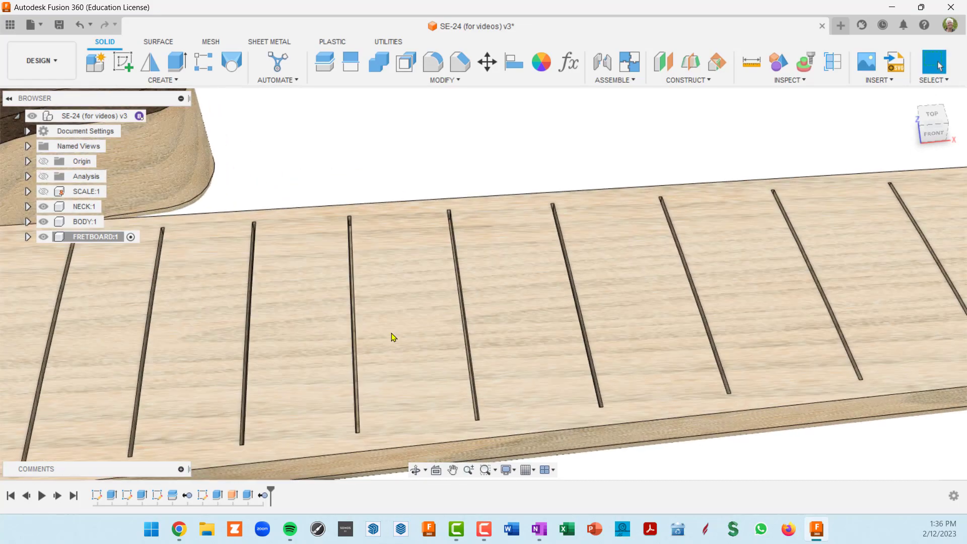
scroll(392, 334, "down", 6)
middle_click_drag(392, 334, 614, 368, "shift")
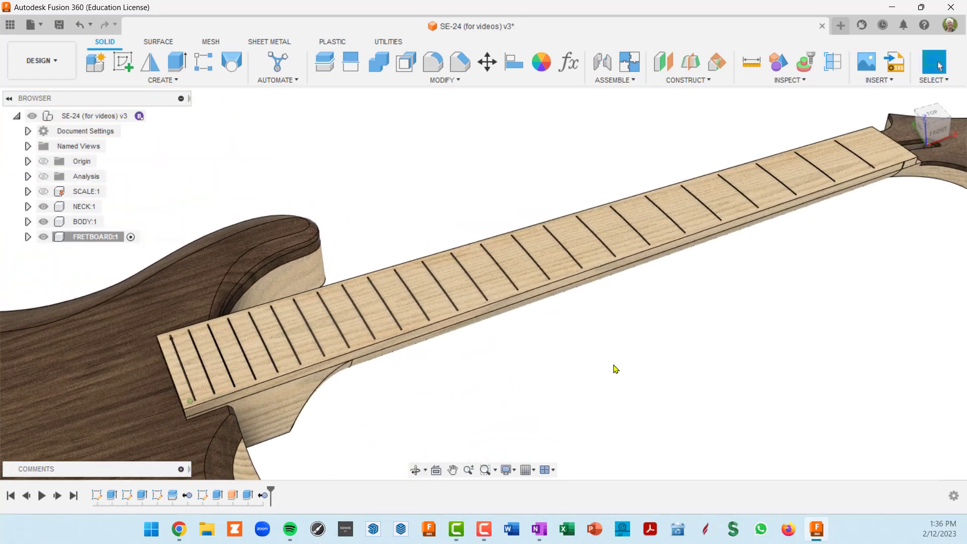
scroll(461, 288, "down", 3)
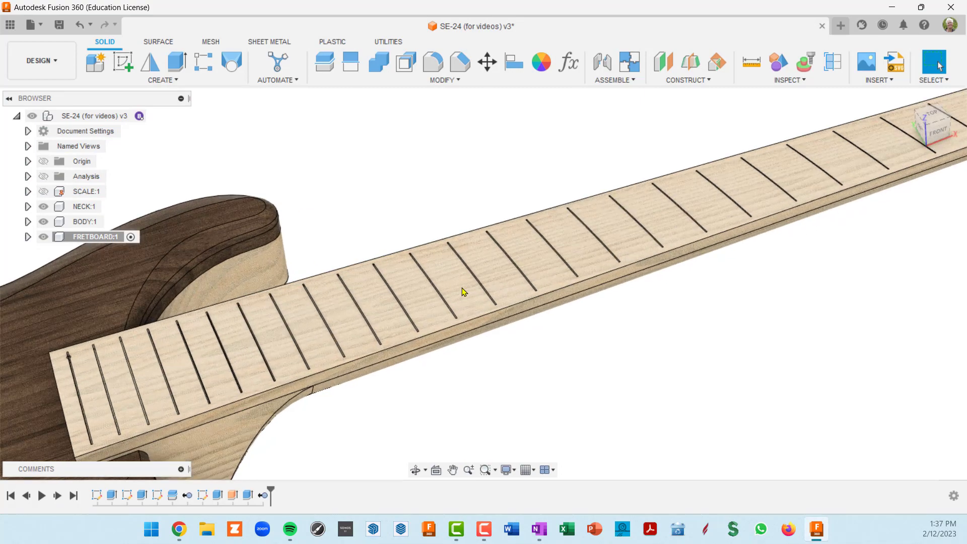
mouse_move(583, 296)
middle_mouse_down()
mouse_move(648, 270)
mouse_move(594, 297)
middle_mouse_up()
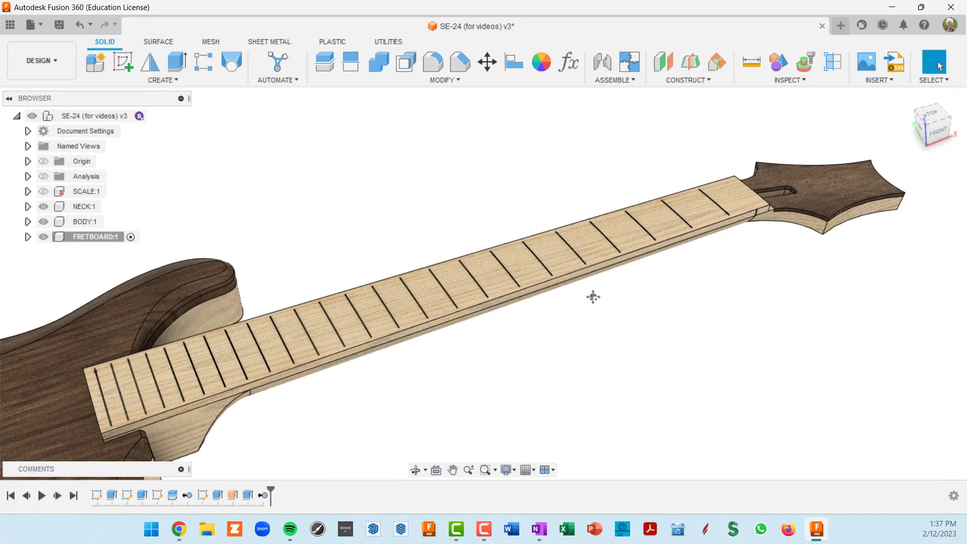
middle_click_drag(724, 268, 514, 276, "shift")
middle_click_drag(682, 279, 187, 114)
scroll(473, 325, "up", 5)
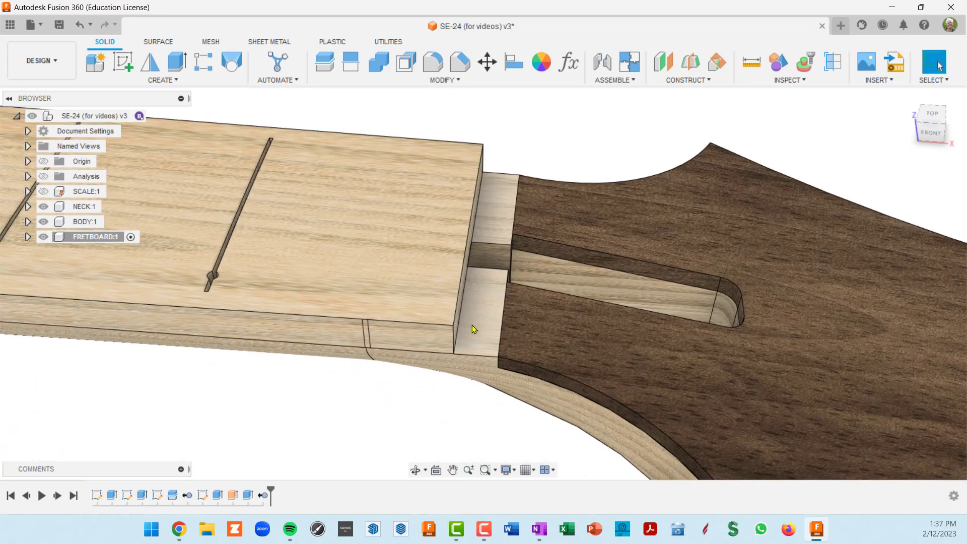
scroll(474, 325, "down", 10)
middle_click_drag(408, 352, 821, 373, "shift")
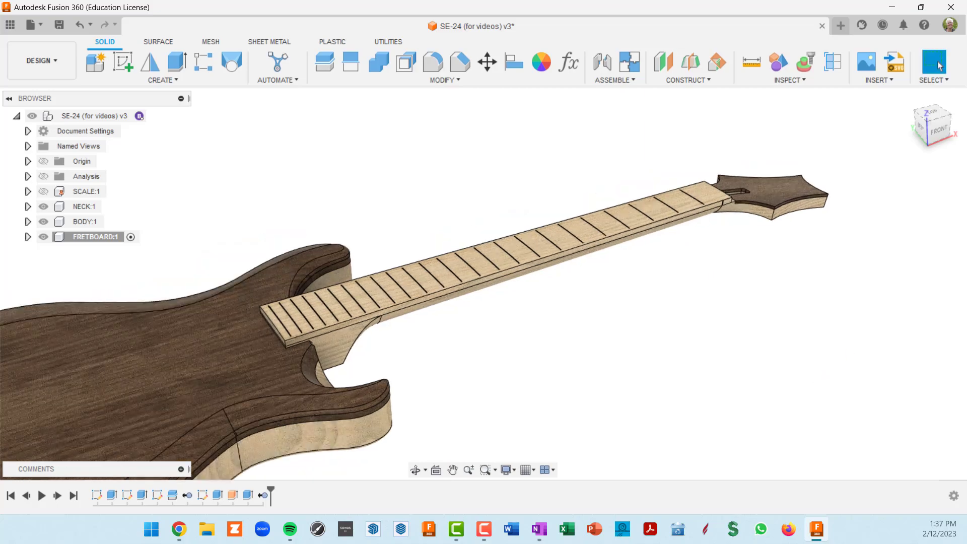